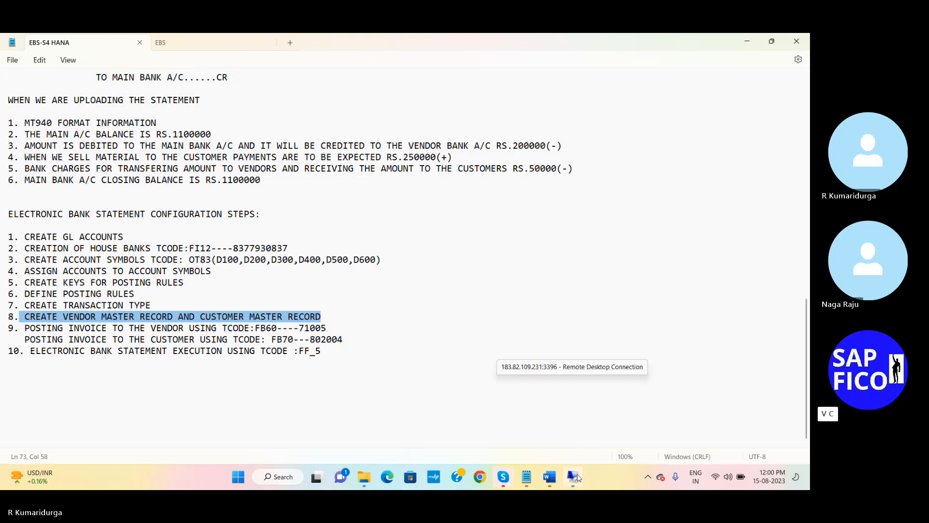
# - Switch from Notepad to the remote desktop session showing SAP Easy Access
pyautogui.click(574, 477)
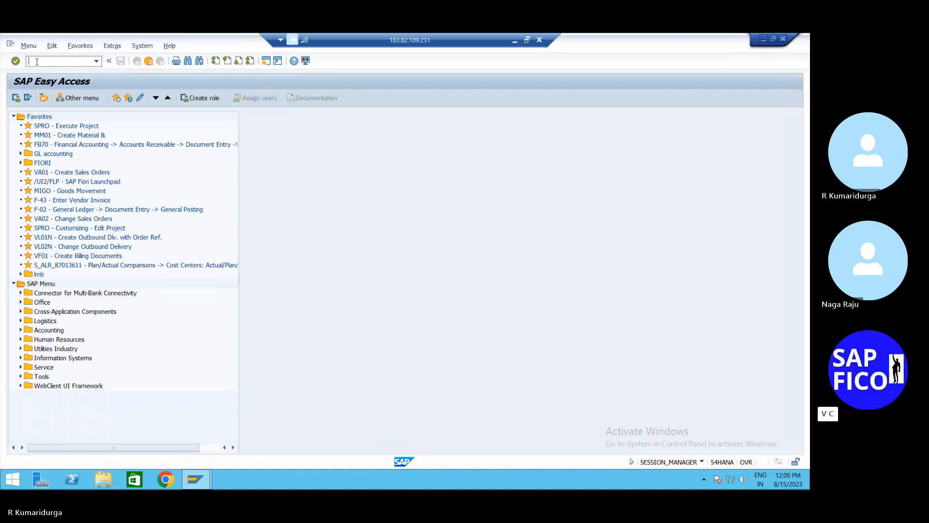
# - Open FBL1N, return to Easy Access with /n, then launch the ABAP Editor via SE38
pyautogui.write('fbl1n')
pyautogui.press('Return')
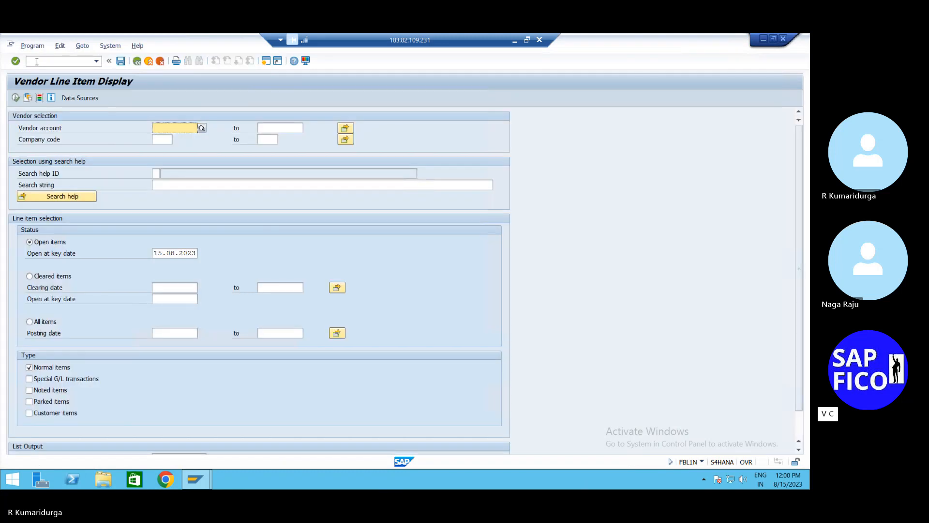
pyautogui.click(36, 62)
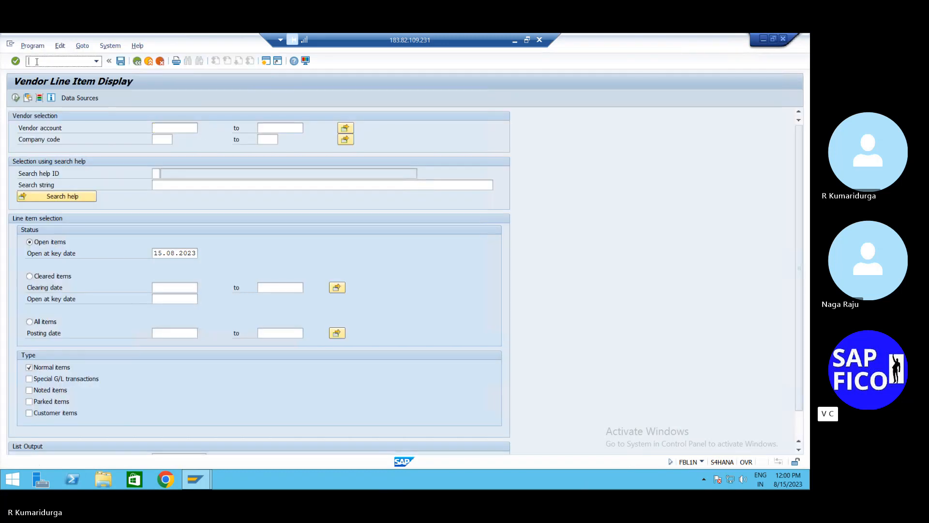
pyautogui.write('/n')
pyautogui.press('Return')
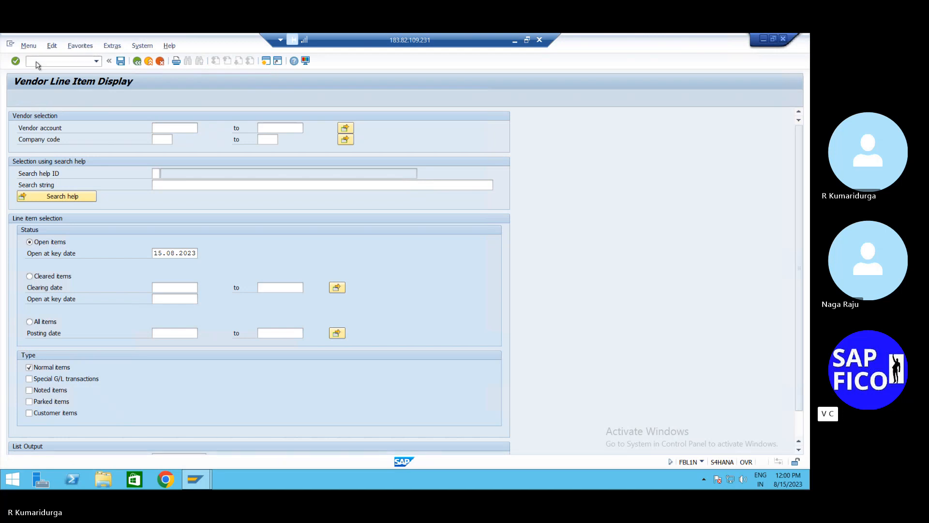
pyautogui.write('se38')
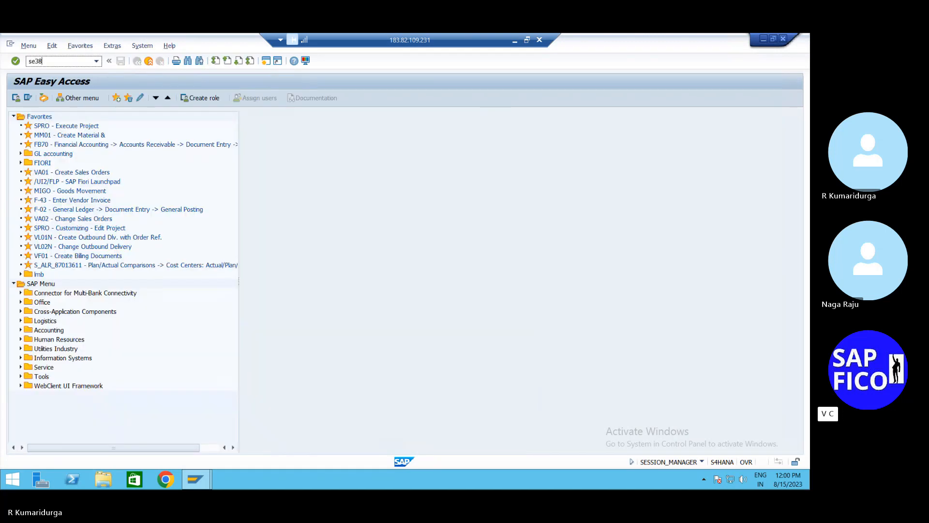
pyautogui.press('Return')
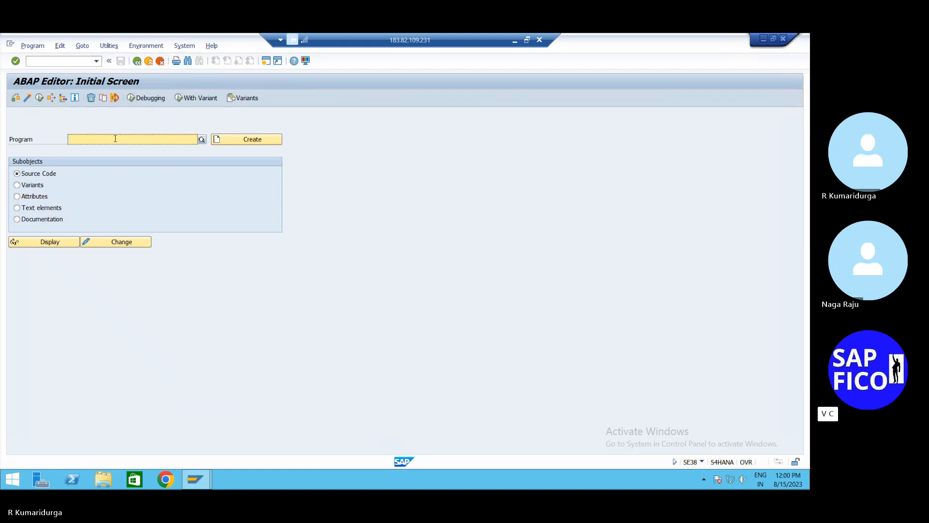
# - Execute program RFEBKA96 in SE38, correcting the mistyped name RFEDKA96 first
pyautogui.write('R')
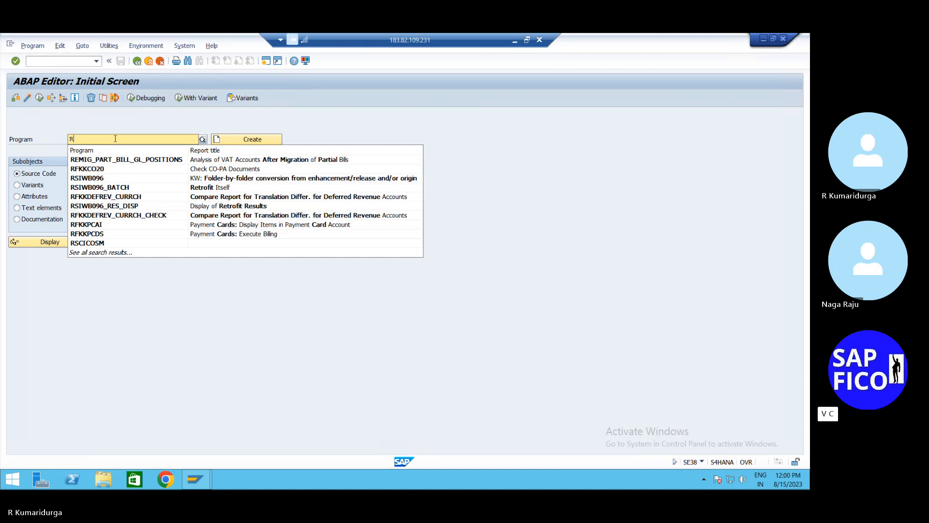
pyautogui.write('FED')
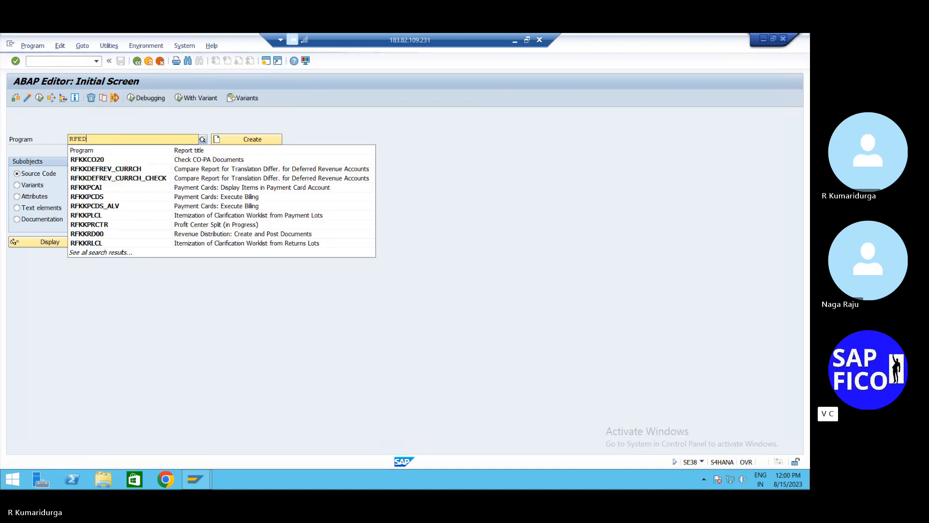
pyautogui.write('K')
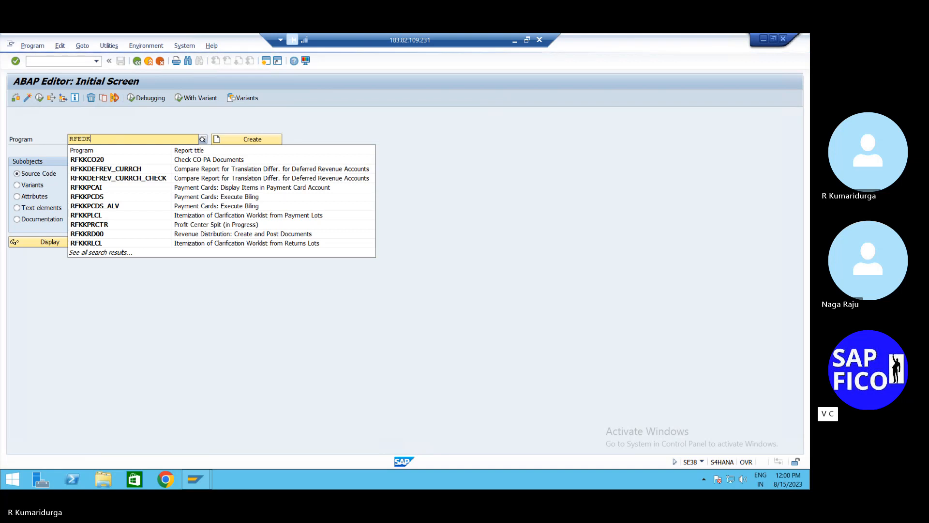
pyautogui.write('A96')
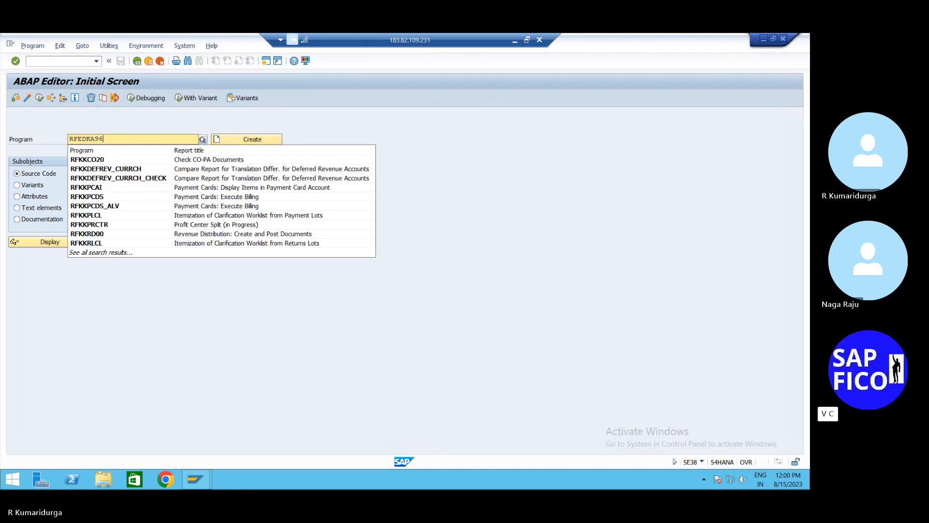
pyautogui.click(116, 141)
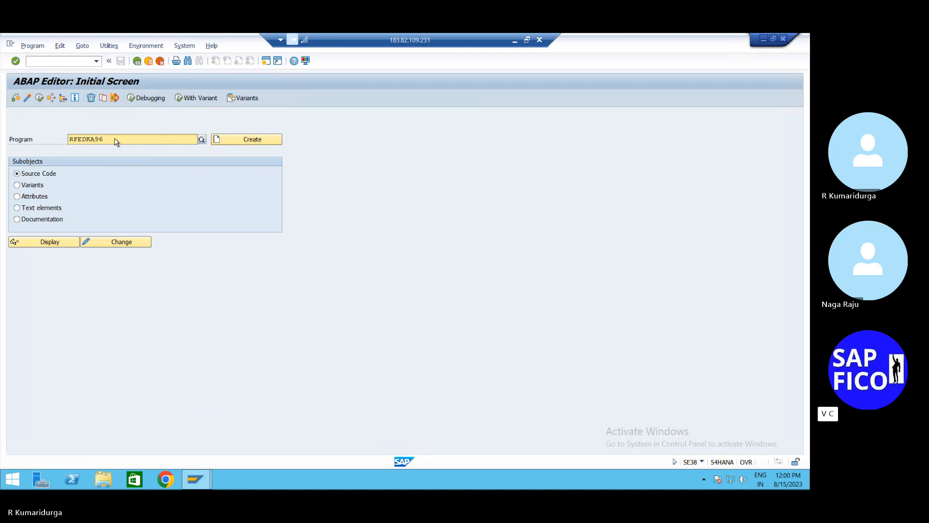
pyautogui.click(39, 98)
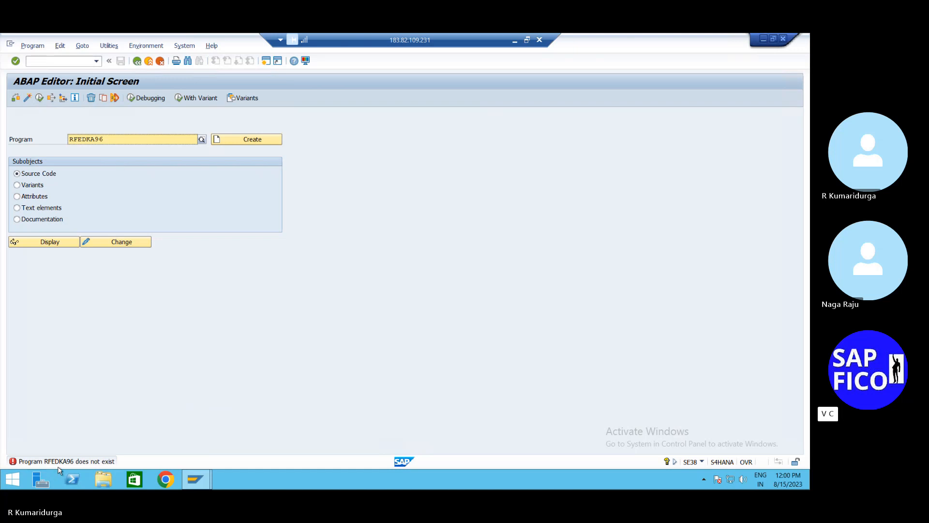
pyautogui.click(87, 140)
pyautogui.press('BackSpace')
pyautogui.press('BackSpace')
pyautogui.write('B')
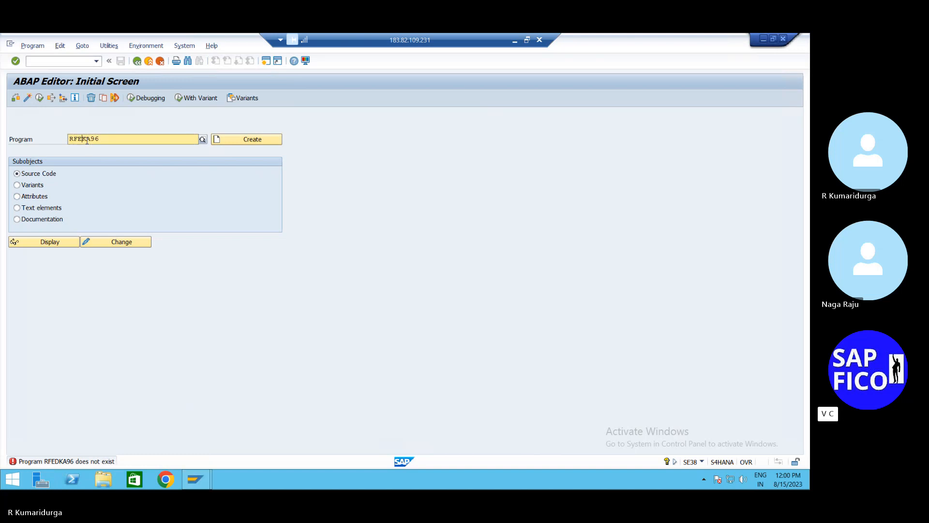
pyautogui.write('K')
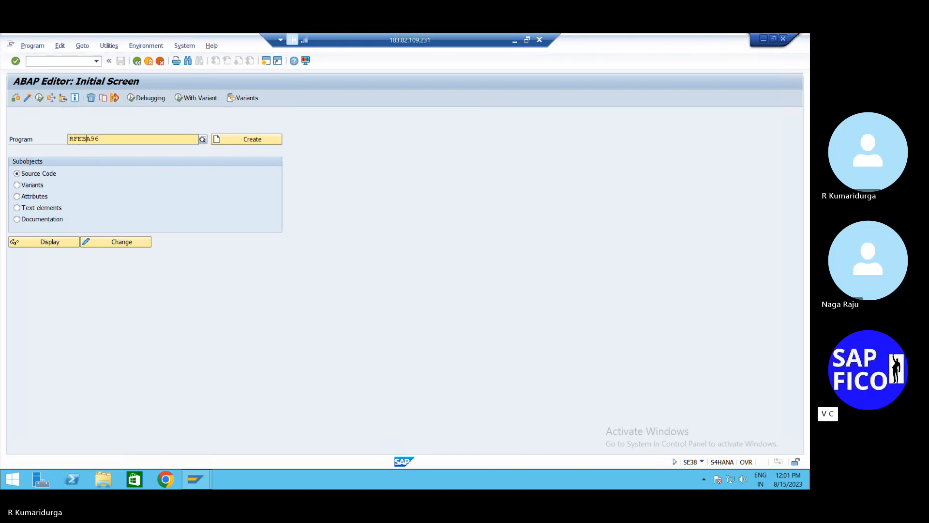
pyautogui.write('A96')
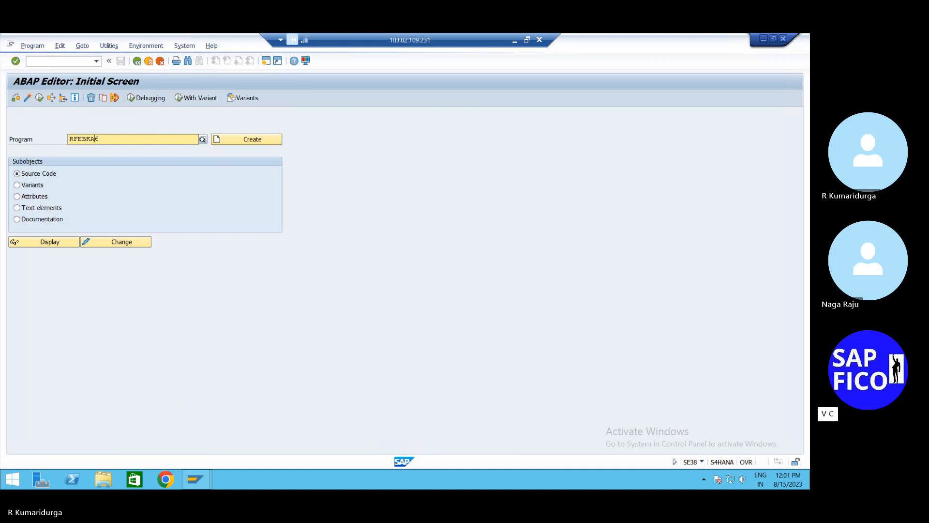
pyautogui.click(88, 142)
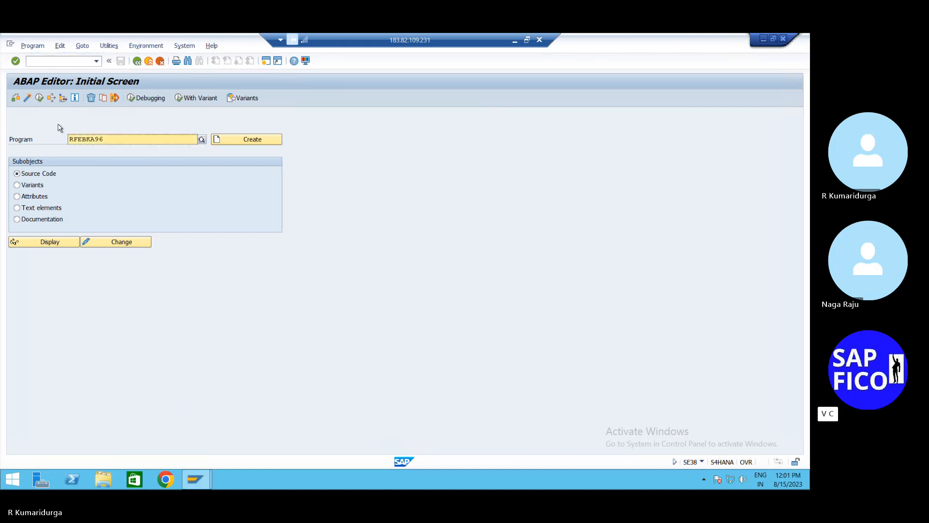
pyautogui.click(39, 98)
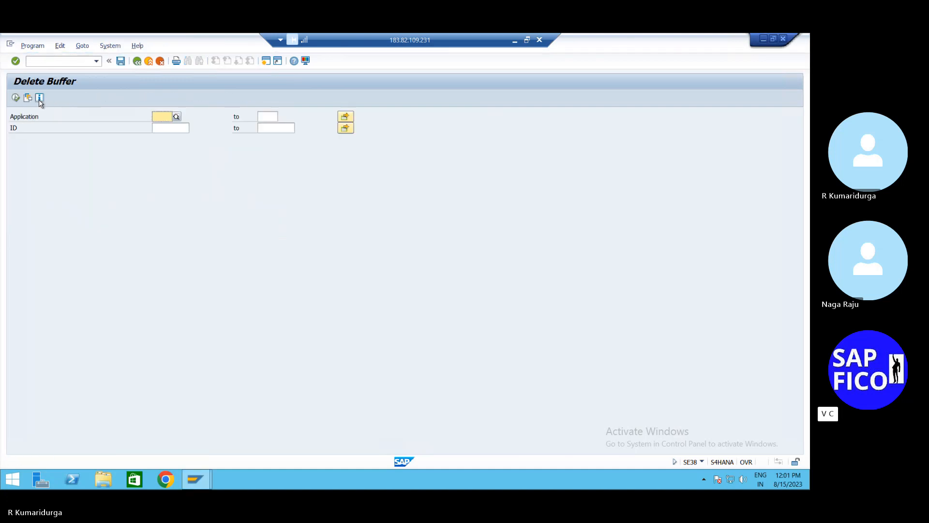
# - Pick application 0001, list its buffered statements, and delete statements 00000096 and 00000097
pyautogui.click(178, 117)
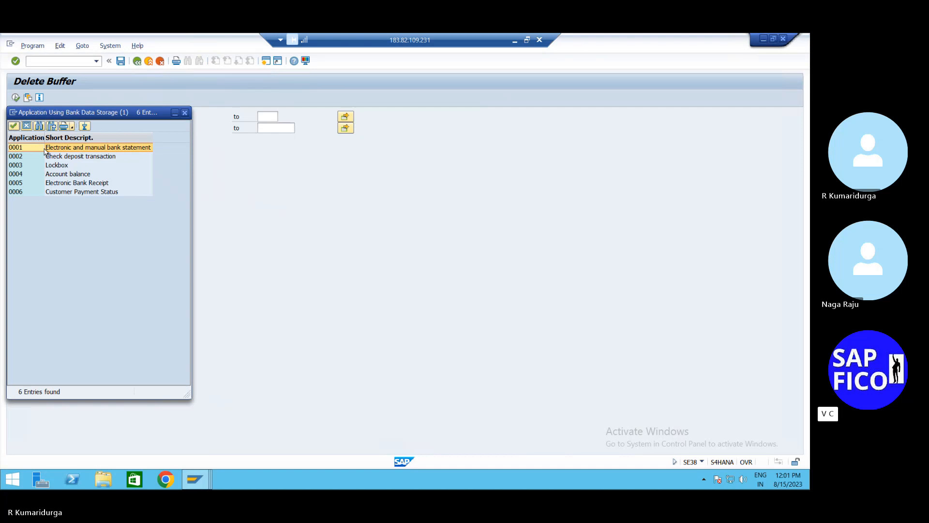
pyautogui.doubleClick(45, 149)
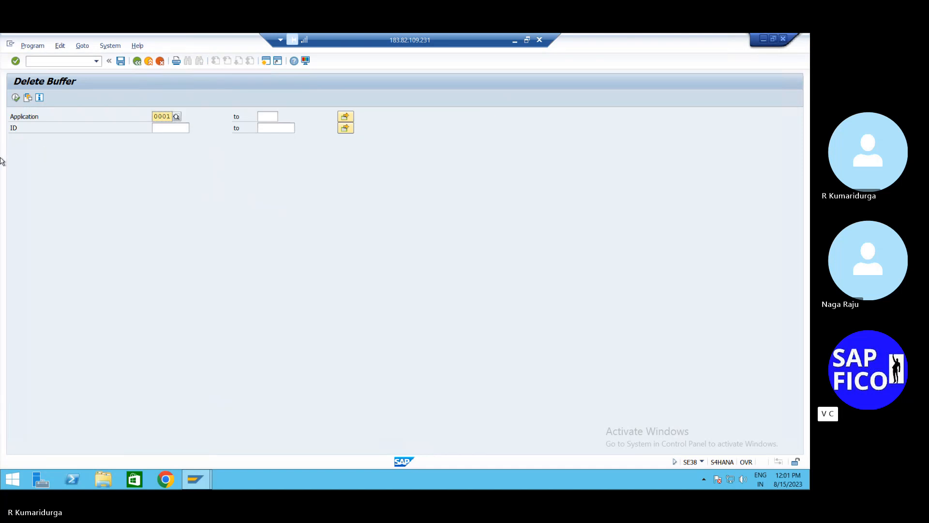
pyautogui.click(15, 98)
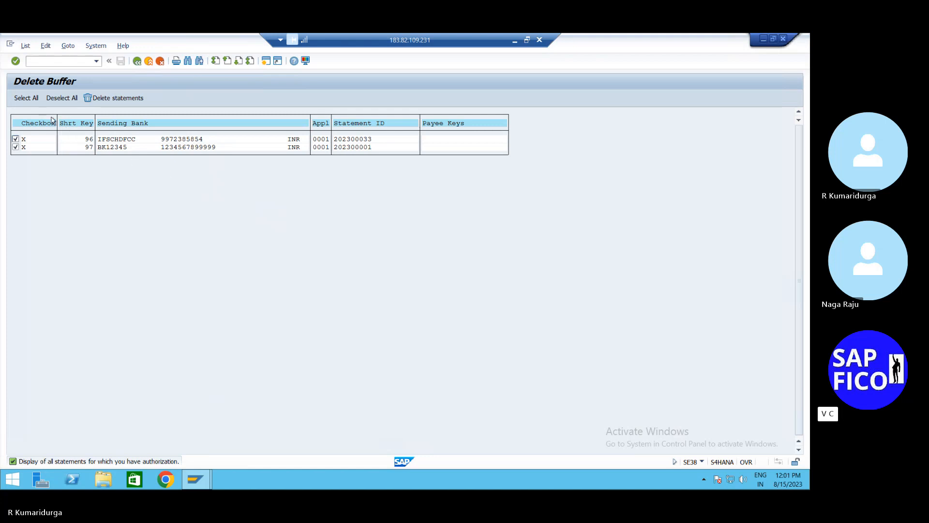
pyautogui.click(92, 101)
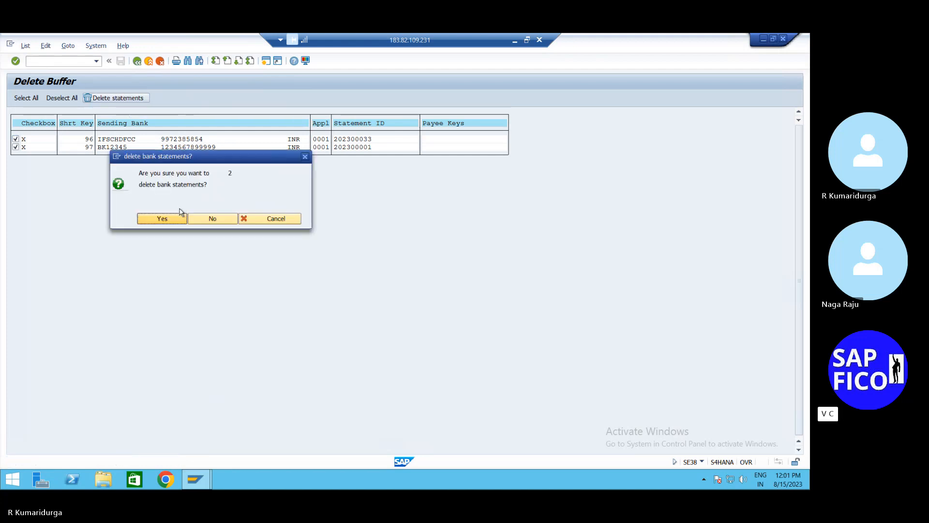
pyautogui.click(174, 220)
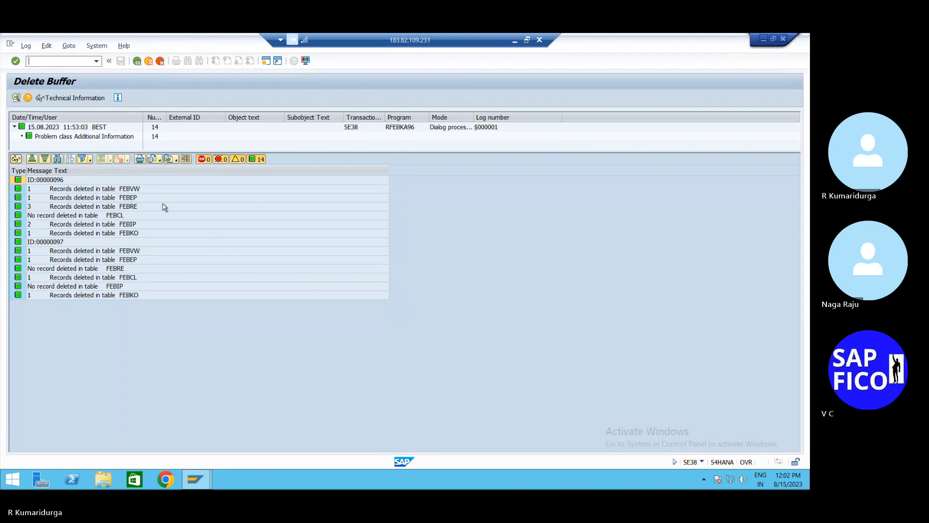
# - Return to Easy Access, pass through FBL1N, then open business partner maintenance with /NBP
pyautogui.write('/n')
pyautogui.press('Return')
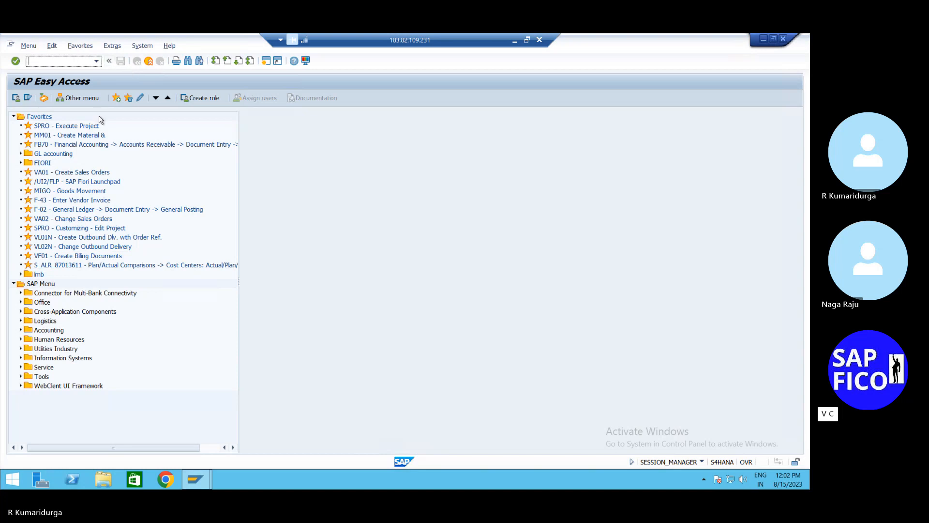
pyautogui.write('FBL1N')
pyautogui.press('Return')
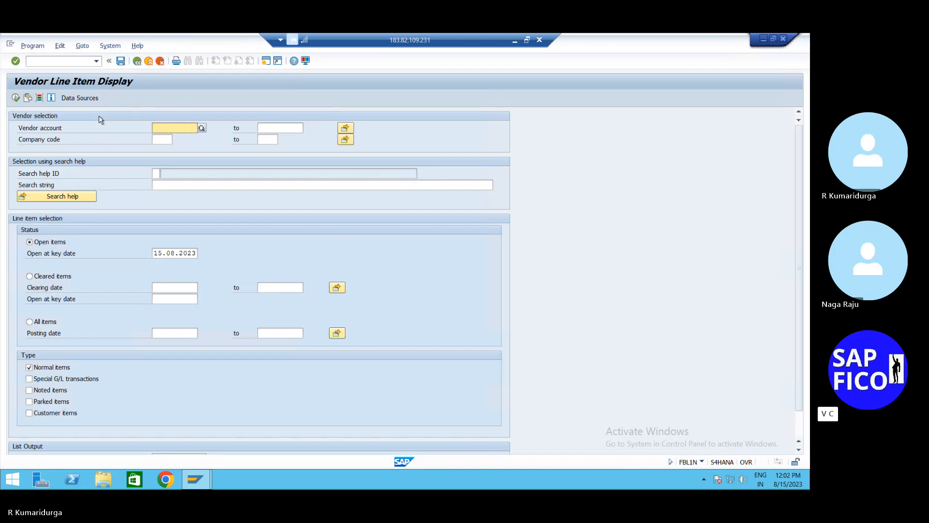
pyautogui.click(81, 62)
pyautogui.write('/NBP')
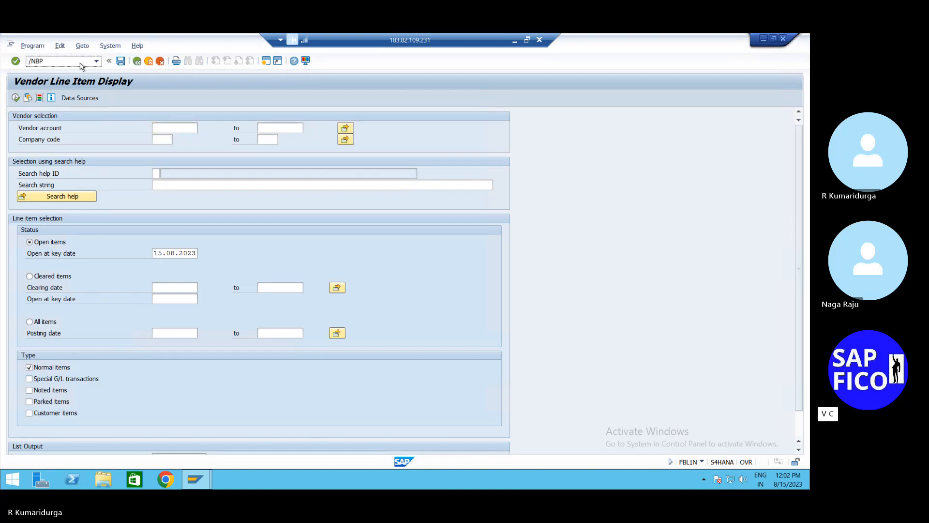
pyautogui.press('Return')
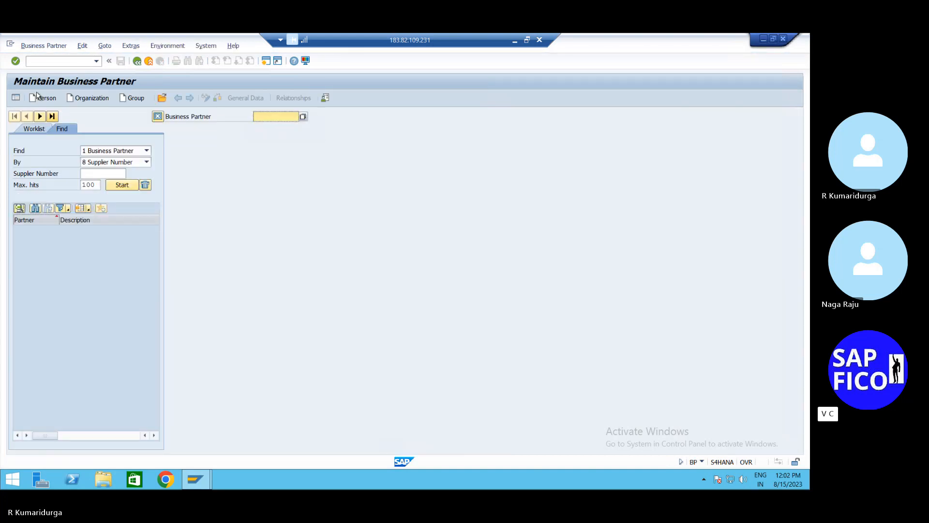
# - Create an organization with grouping DBPV in role FLVN00 Supplier (Fin.Accounting)
pyautogui.click(101, 98)
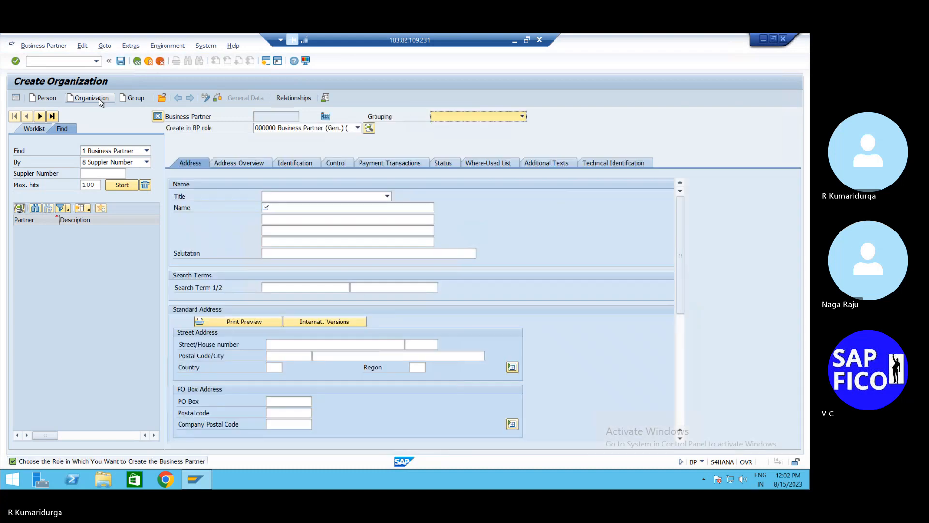
pyautogui.click(517, 118)
pyautogui.write('db')
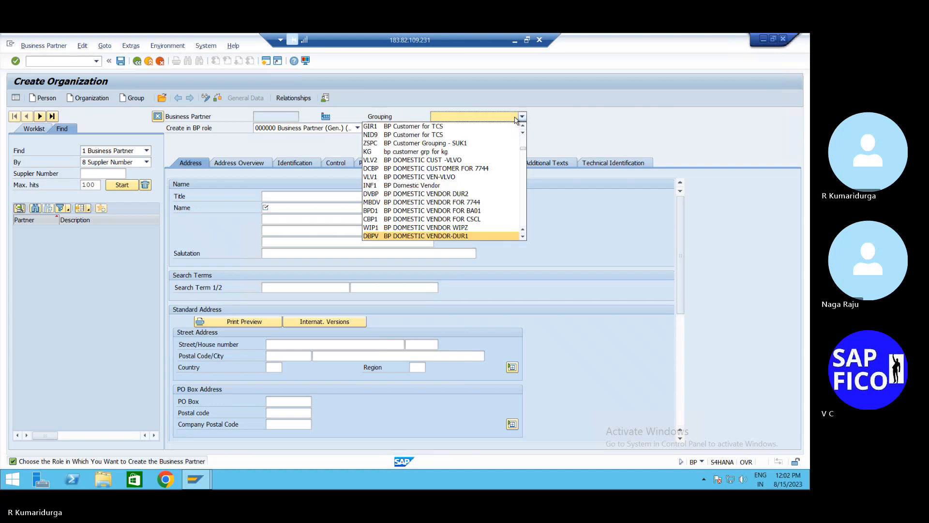
pyautogui.press('Return')
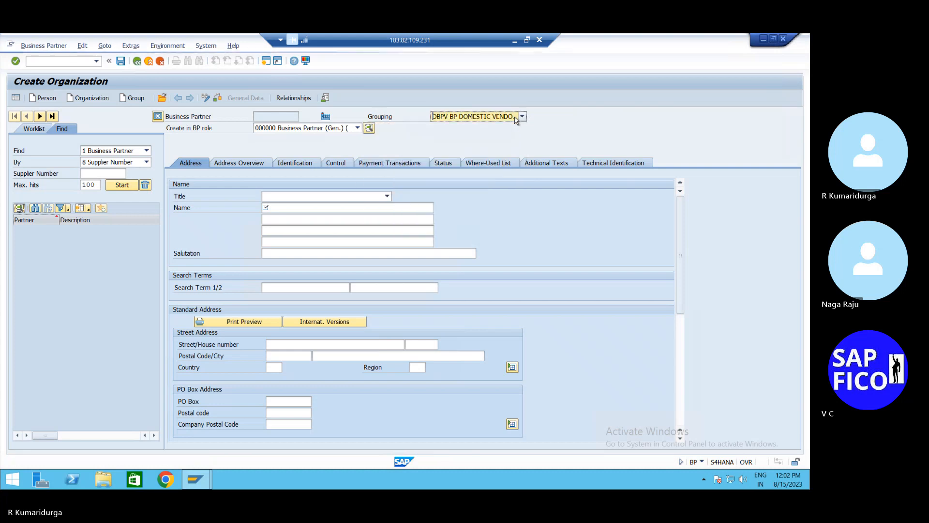
pyautogui.click(357, 129)
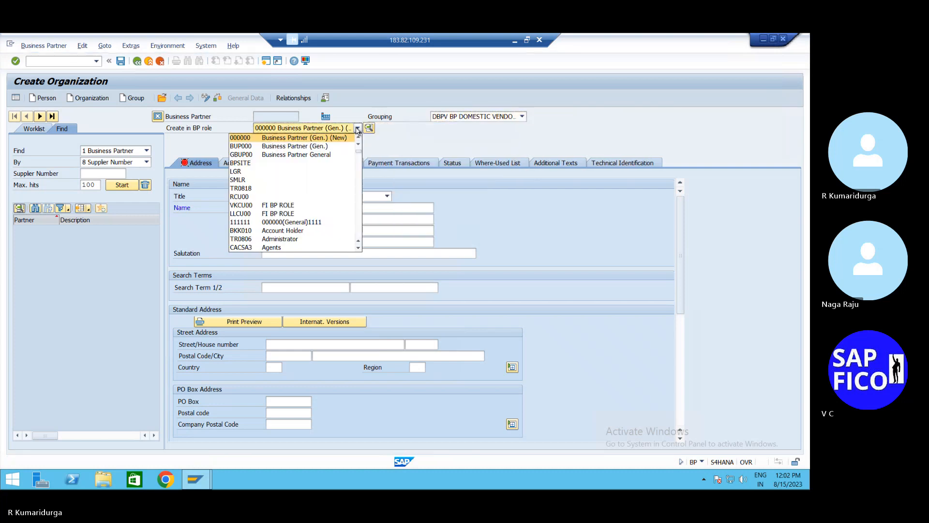
pyautogui.write('fl')
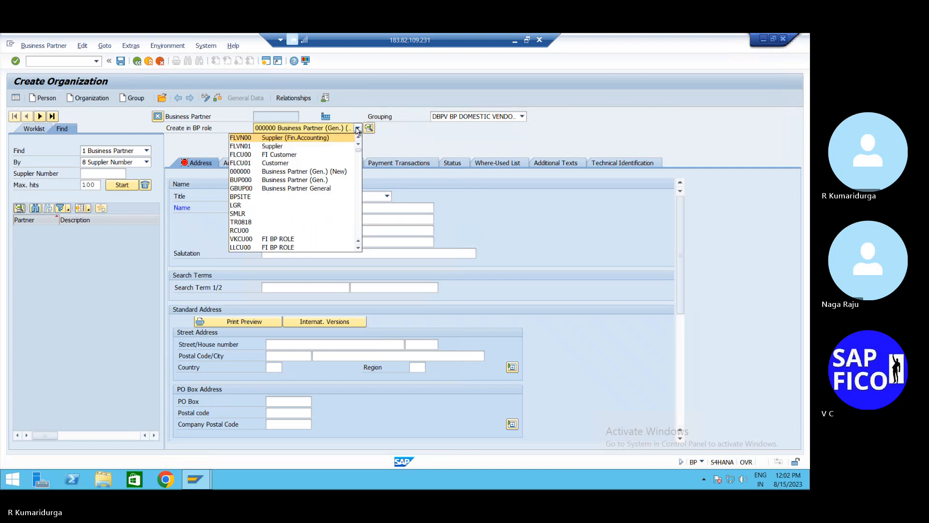
pyautogui.press('Return')
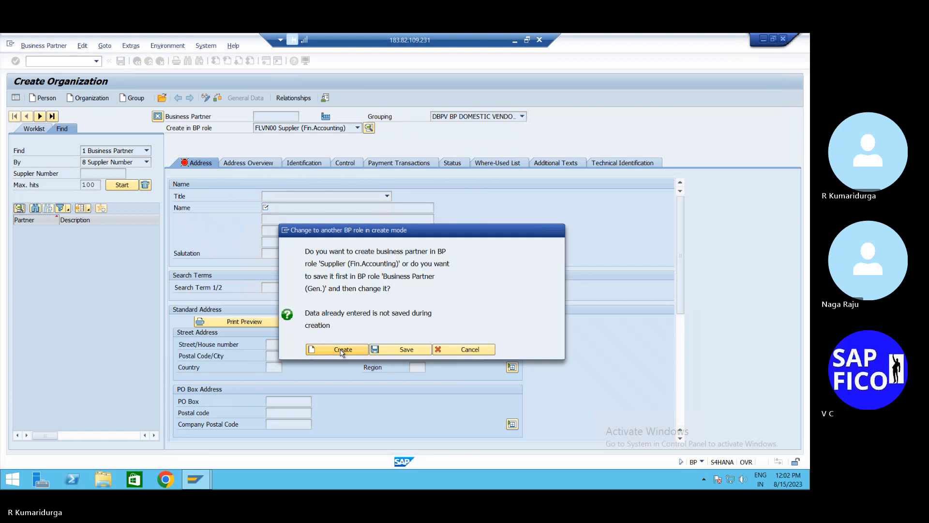
pyautogui.click(343, 351)
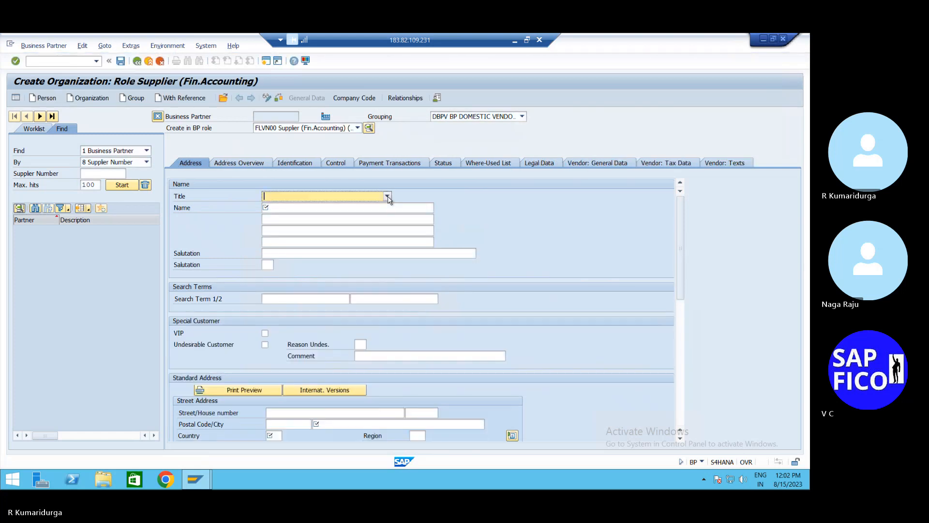
# - Set title Company, name WIPRO LTD and search term WIPRO
pyautogui.click(389, 198)
pyautogui.press('Tab')
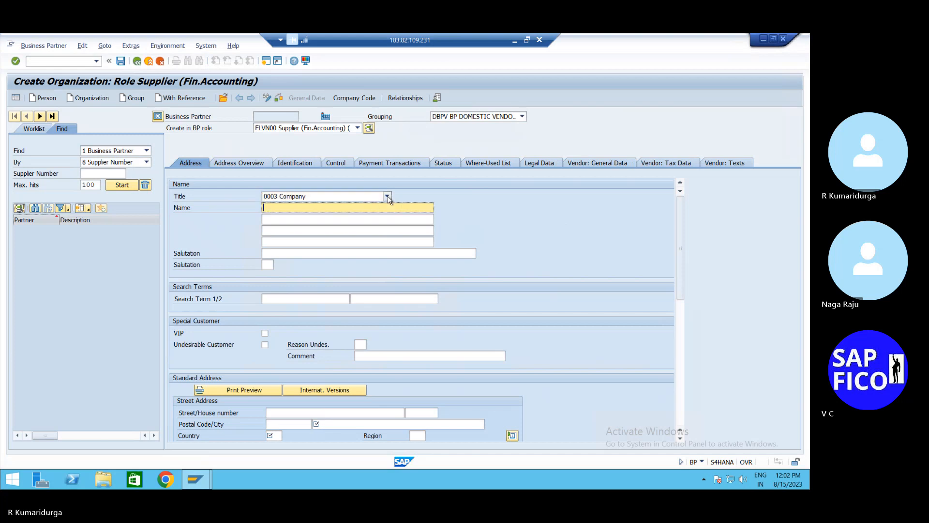
pyautogui.write('WIP')
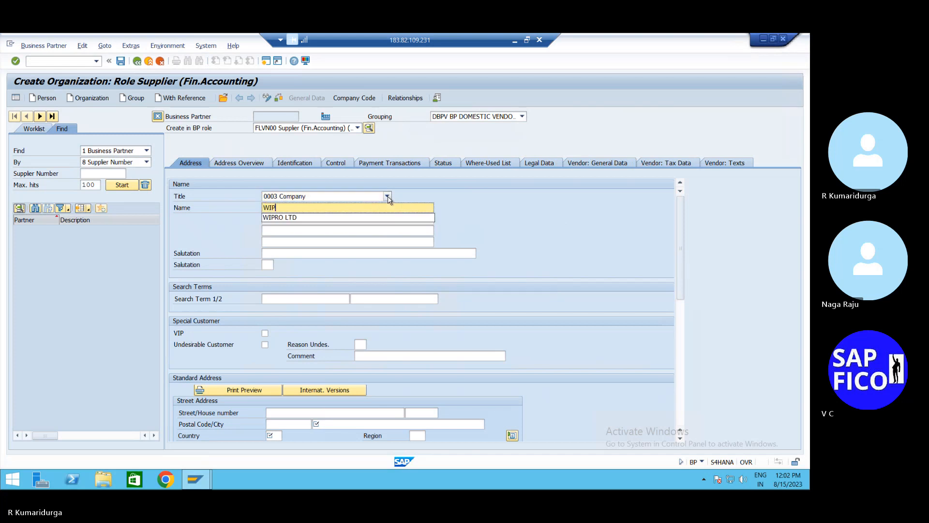
pyautogui.write('RO LTD')
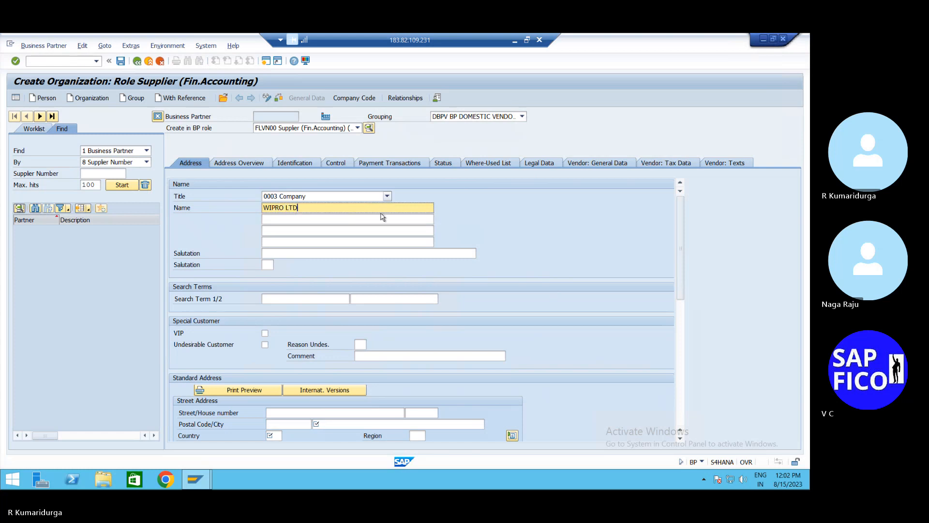
pyautogui.click(312, 294)
pyautogui.write('WIPRO')
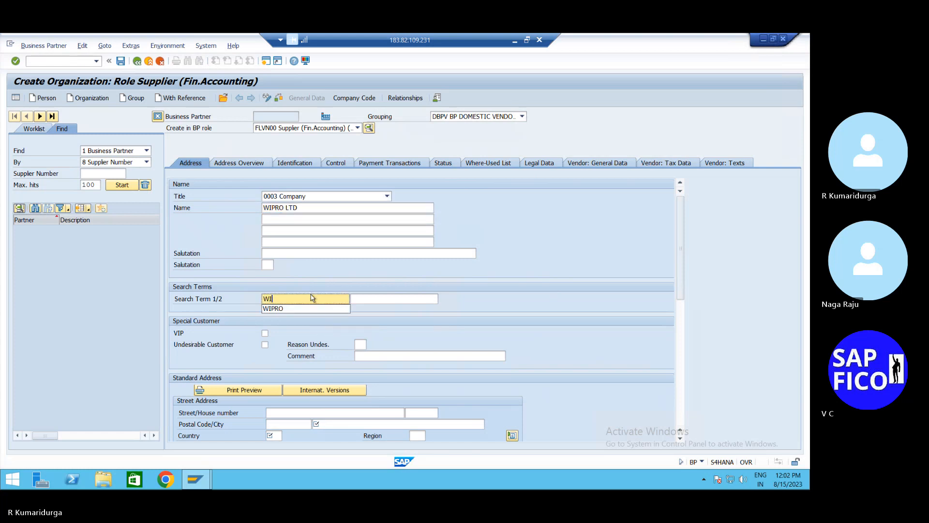
# - Enter the supplier's street name, house number and postal code
pyautogui.click(313, 411)
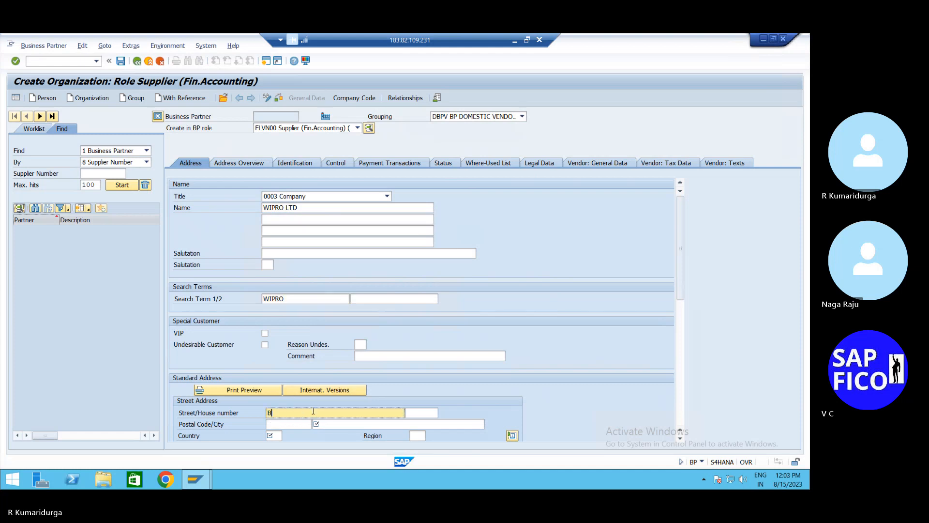
pyautogui.press('Tab')
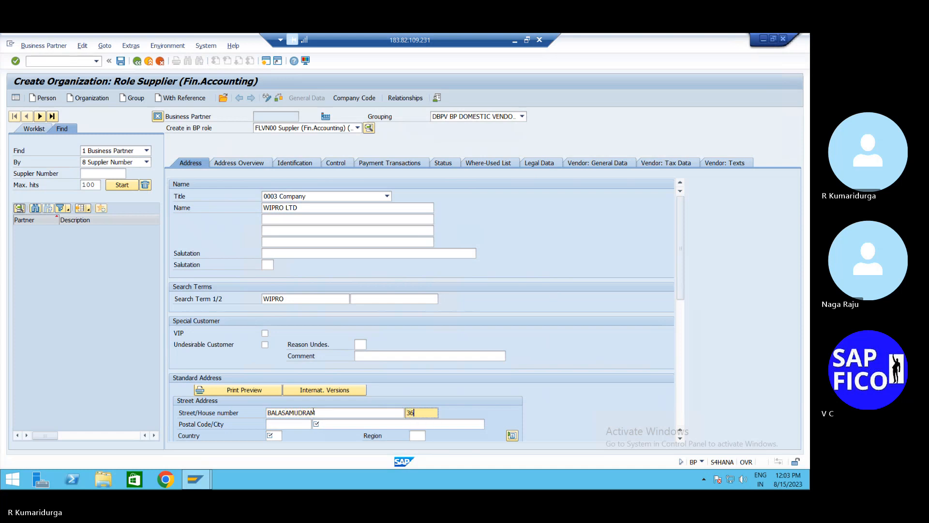
pyautogui.press('Tab')
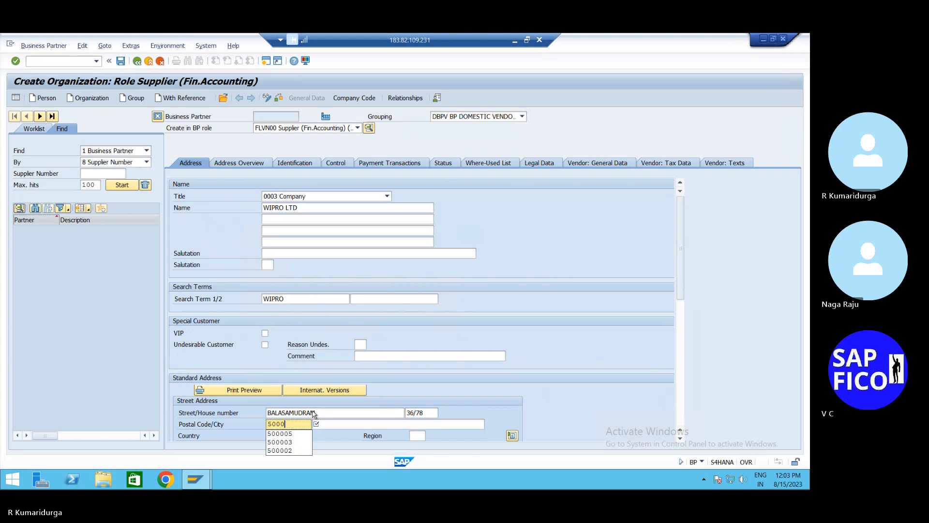
pyautogui.press('Tab')
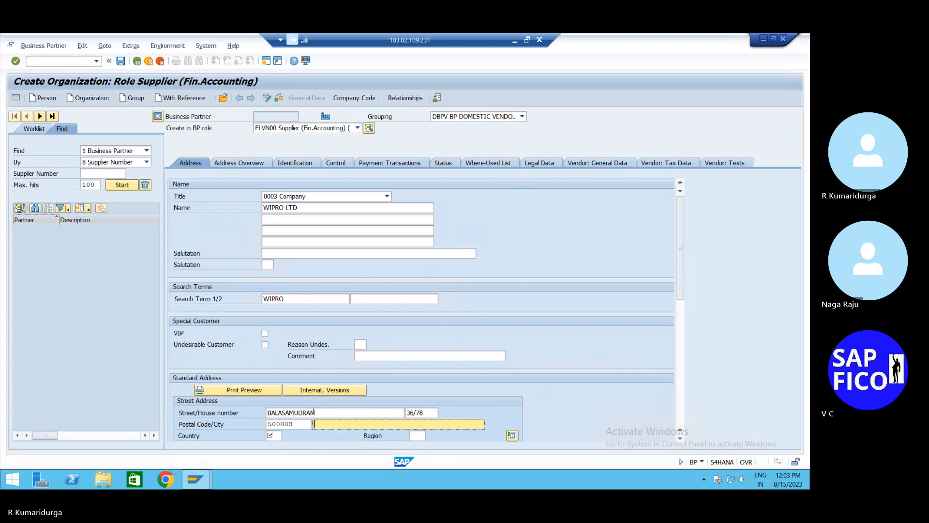
# - Choose the suggested city, then set country IN and region 01
pyautogui.write('VEN')
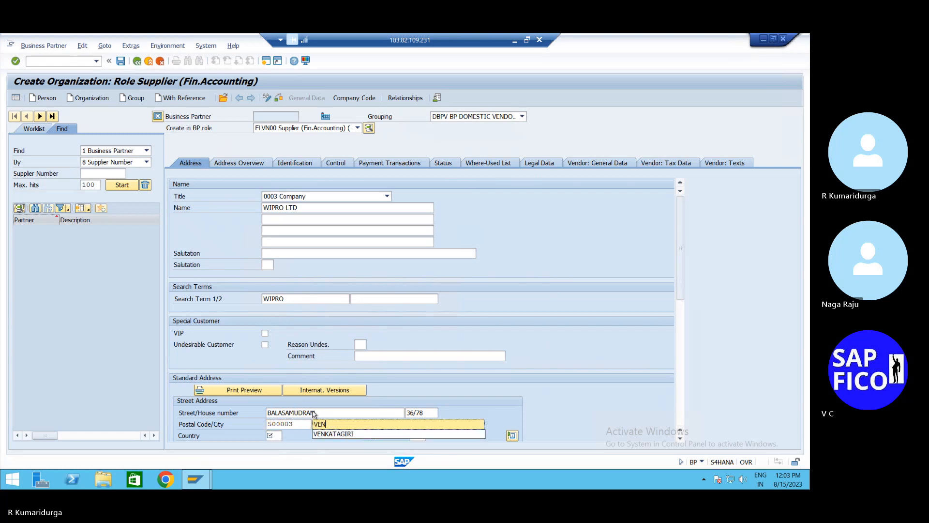
pyautogui.press('Down')
pyautogui.press('Tab')
pyautogui.write('01')
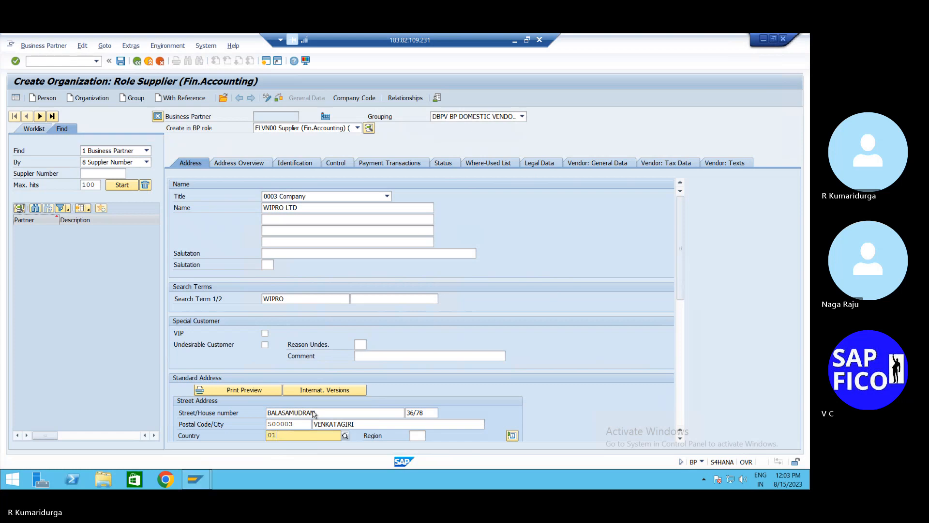
pyautogui.press('BackSpace')
pyautogui.press('BackSpace')
pyautogui.write('IN')
pyautogui.press('Tab')
pyautogui.write('01')
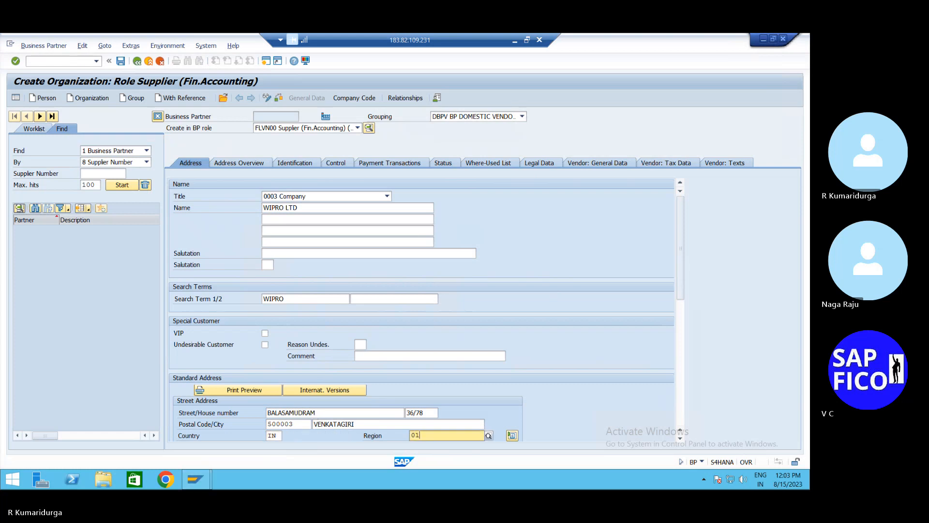
pyautogui.press('Tab')
pyautogui.press('Tab')
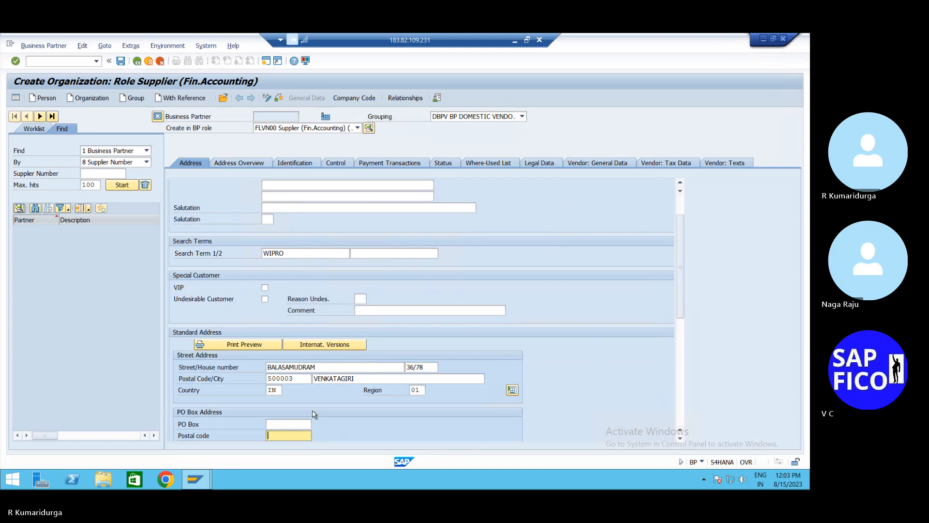
# - Enter the PO box and its postal code, set language EN, and validate the address
pyautogui.click(303, 423)
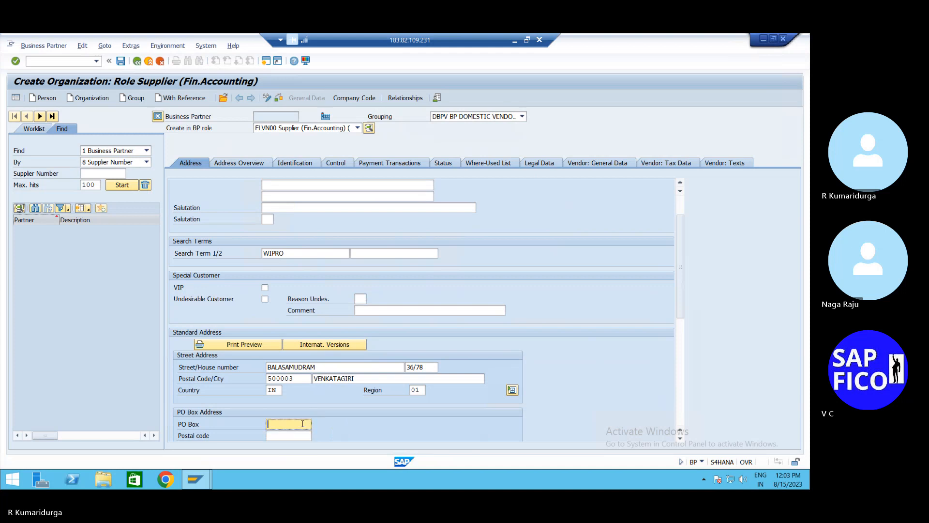
pyautogui.write('VGR')
pyautogui.press('Tab')
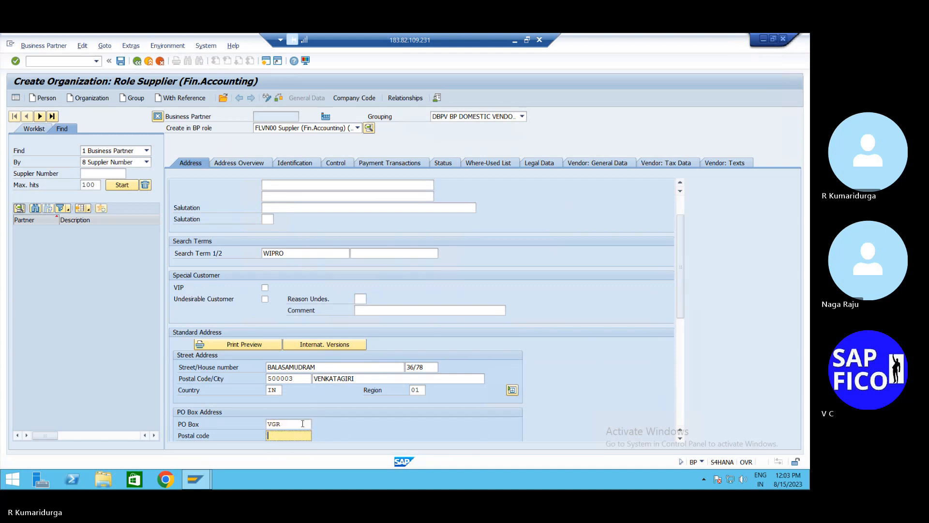
pyautogui.write('5000')
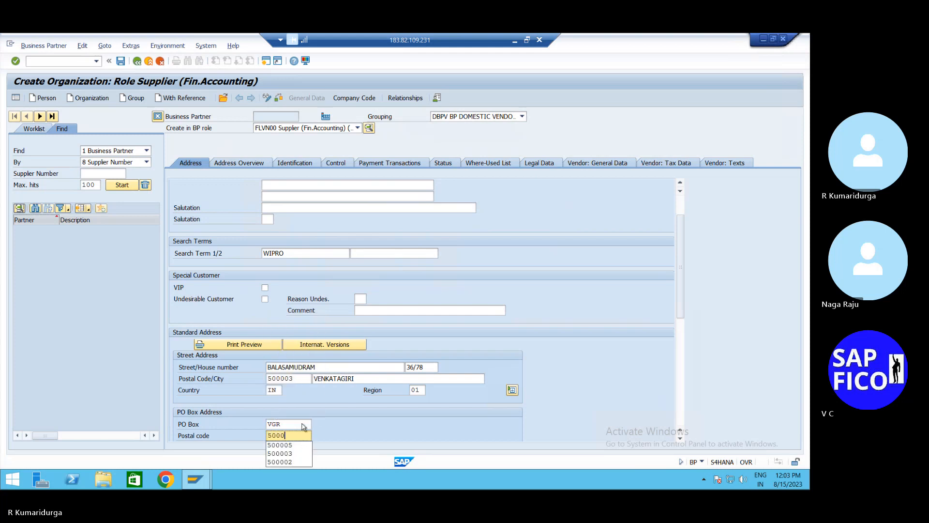
pyautogui.write('03')
pyautogui.press('Tab')
pyautogui.press('Tab')
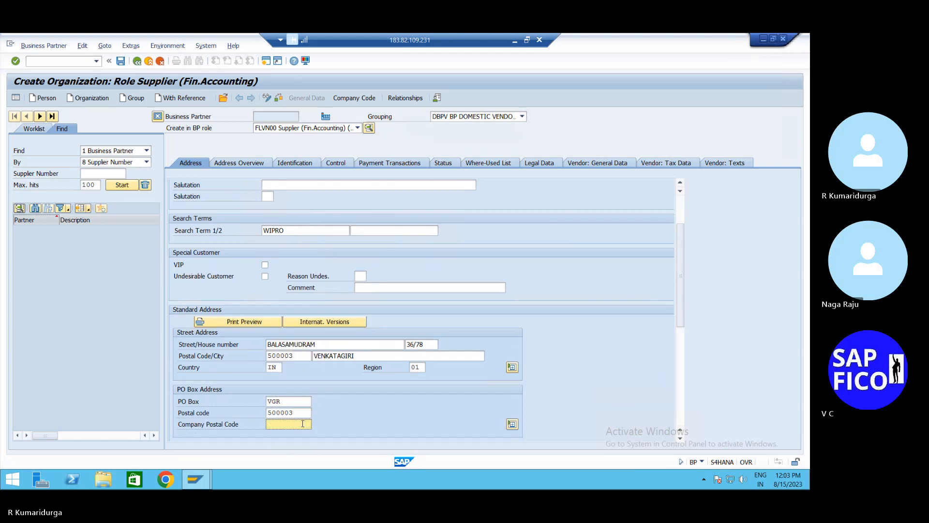
pyautogui.press('Tab')
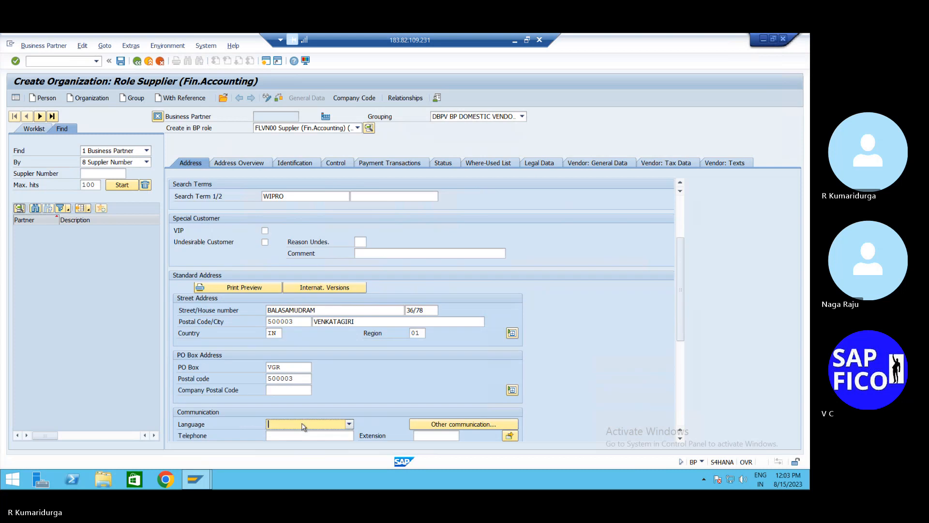
pyautogui.write('EN English')
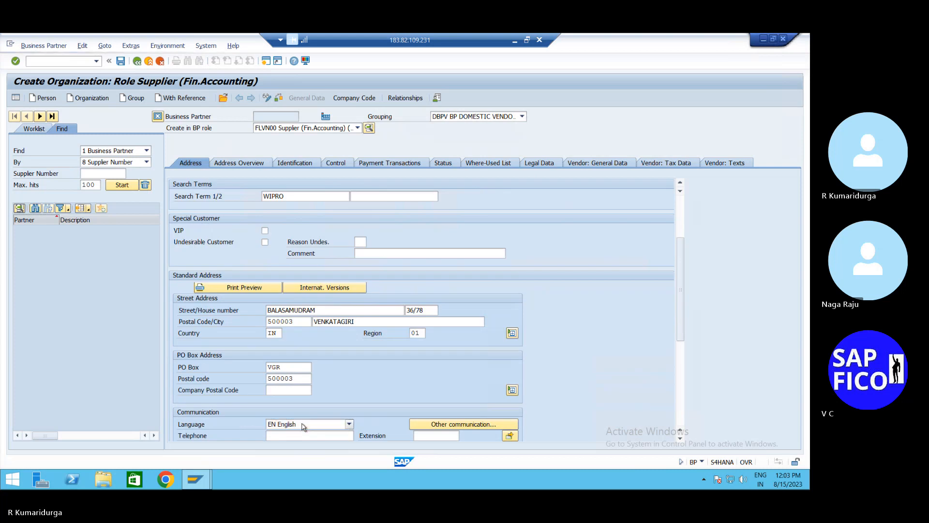
pyautogui.press('Return')
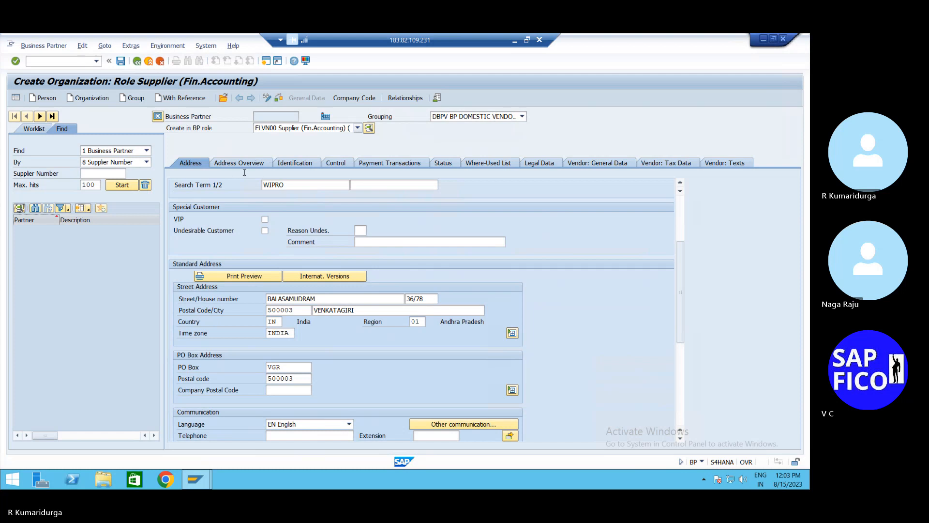
# - Enter company code DUR1, pick reconciliation account 100500, and set sort key 001 (Posting date)
pyautogui.write('DUR')
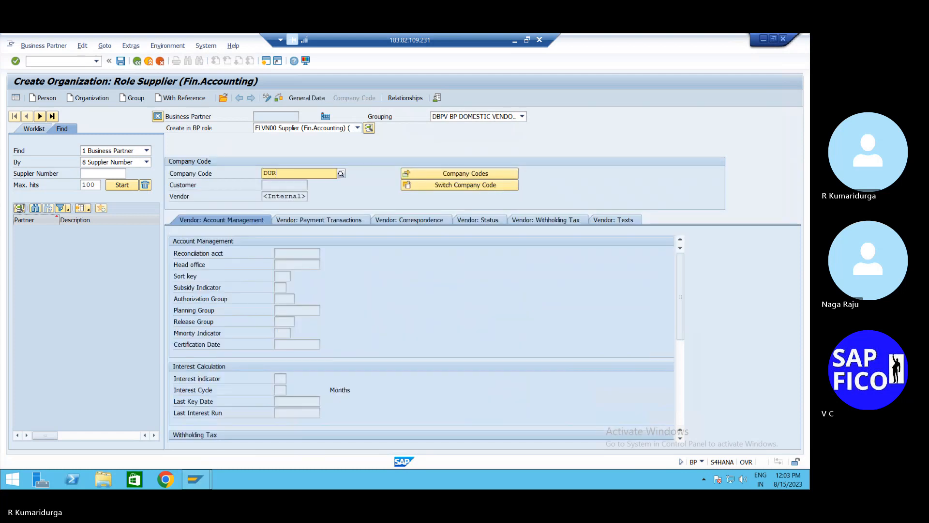
pyautogui.write('1')
pyautogui.press('Return')
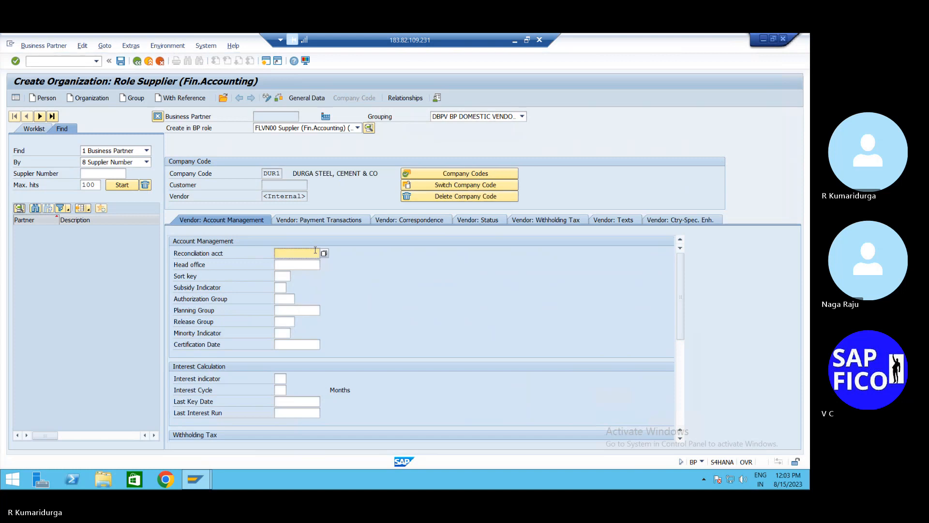
pyautogui.click(324, 254)
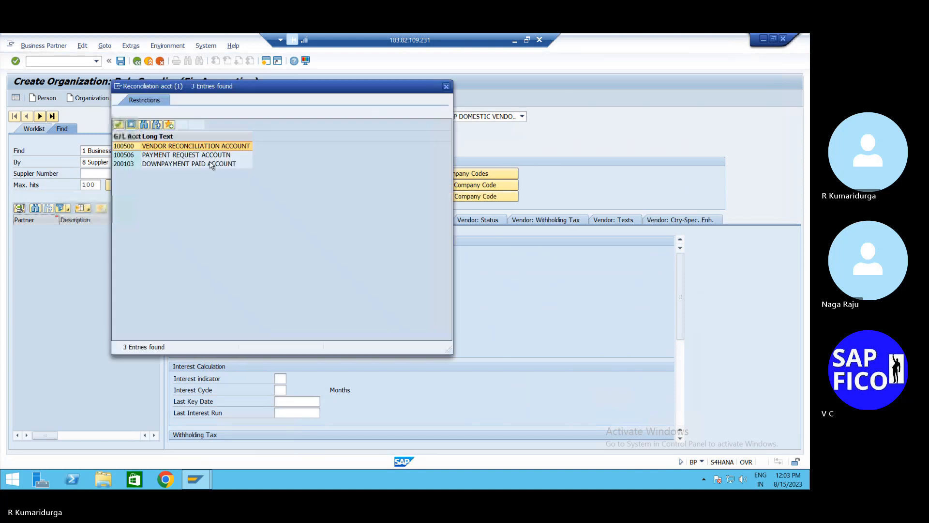
pyautogui.doubleClick(190, 149)
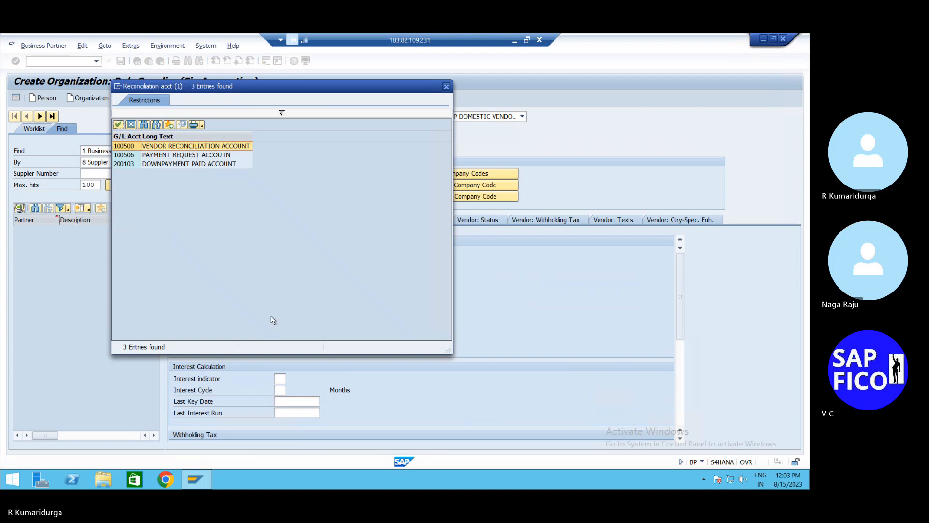
pyautogui.click(286, 277)
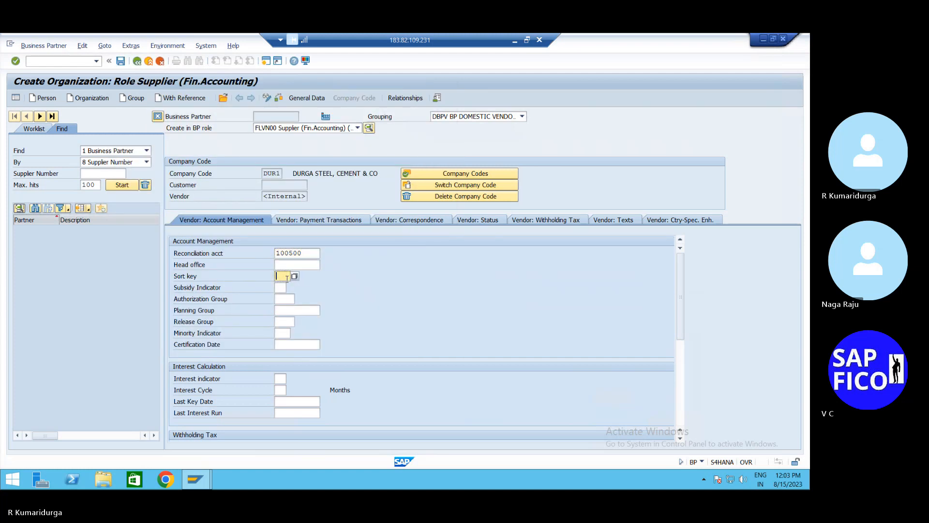
pyautogui.write('001')
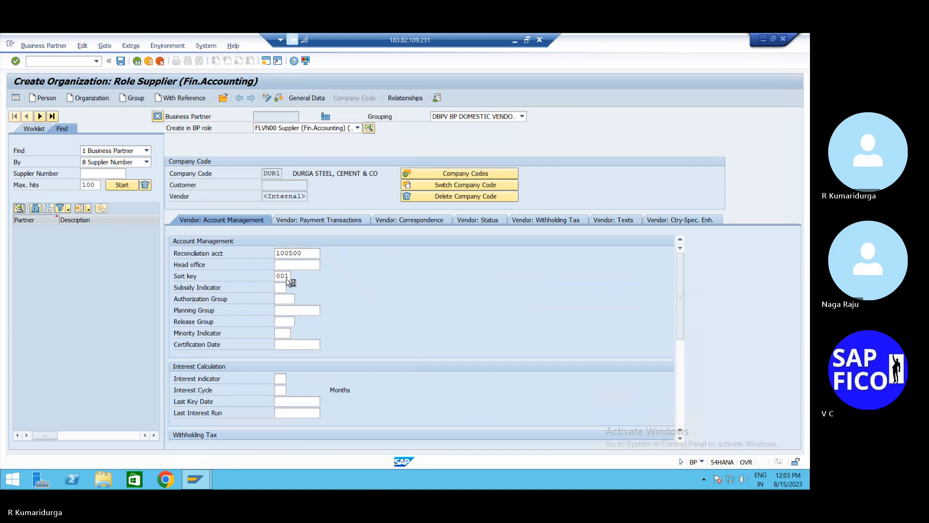
pyautogui.press('Return')
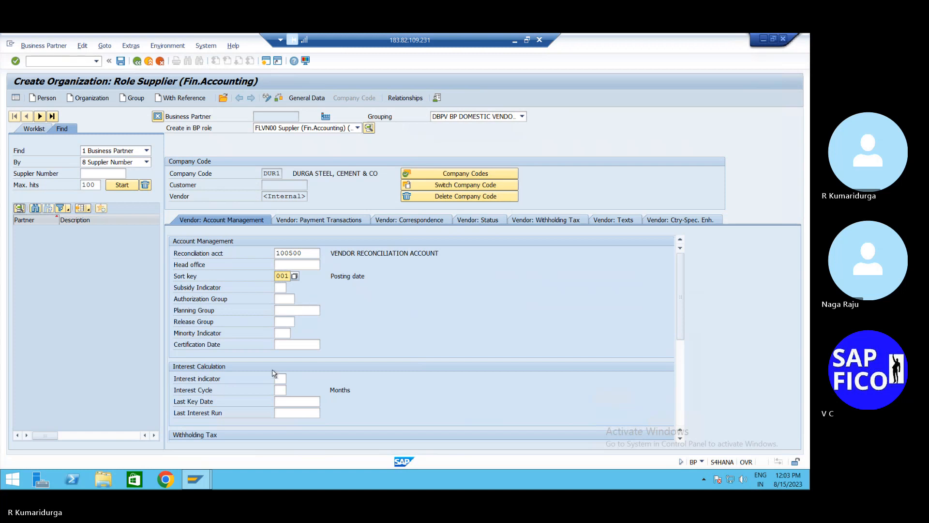
# - Set payment terms 0001 (Pay Immediately w/o Deduction) on the supplier's payment transactions
pyautogui.click(361, 222)
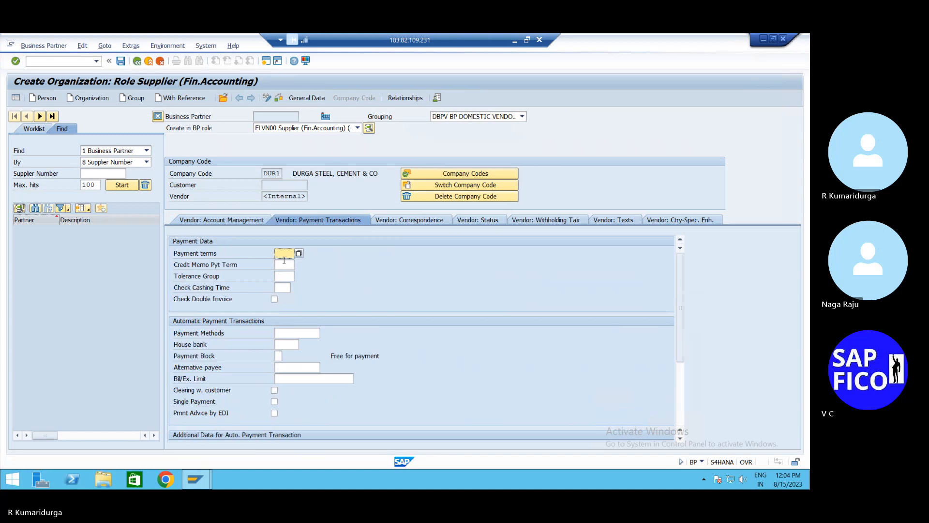
pyautogui.write('000')
pyautogui.click(284, 263)
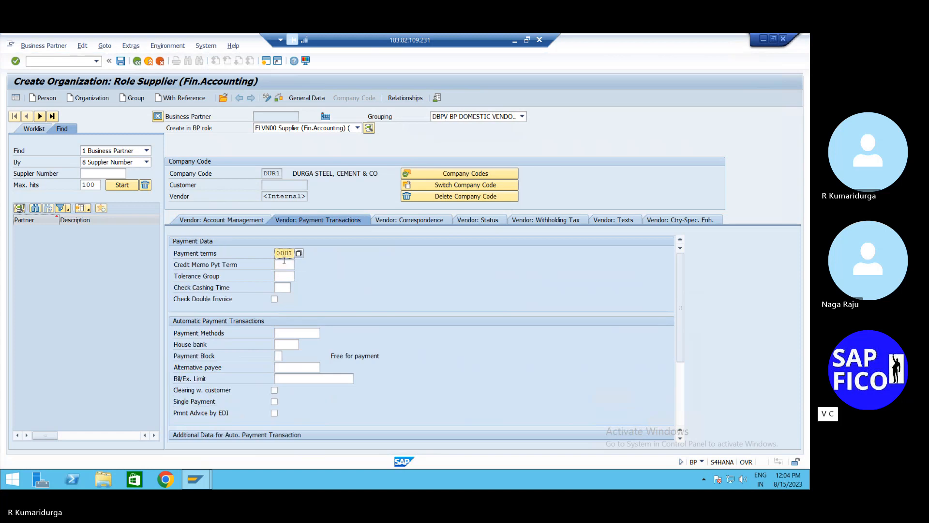
pyautogui.press('Return')
# - Assign vendor tolerance group TGVE from the F4 list
pyautogui.click(285, 276)
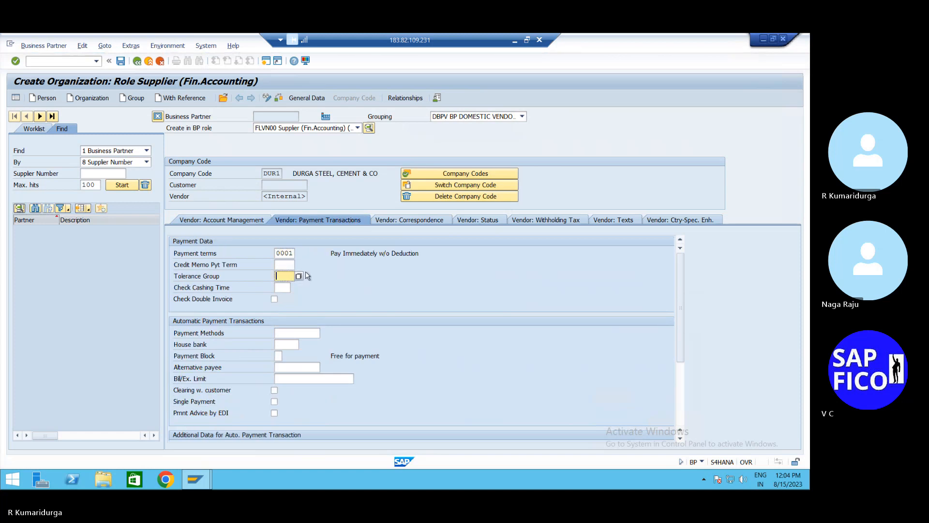
pyautogui.press('F4')
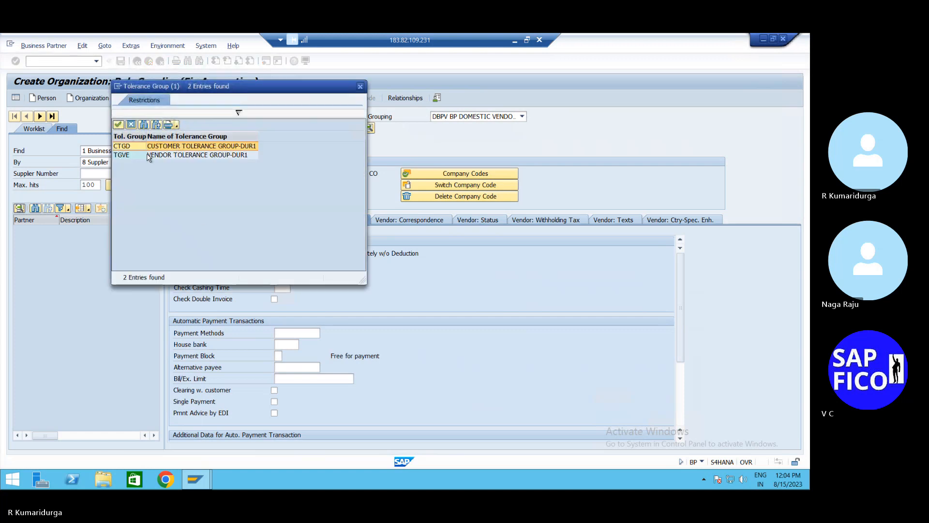
pyautogui.doubleClick(158, 155)
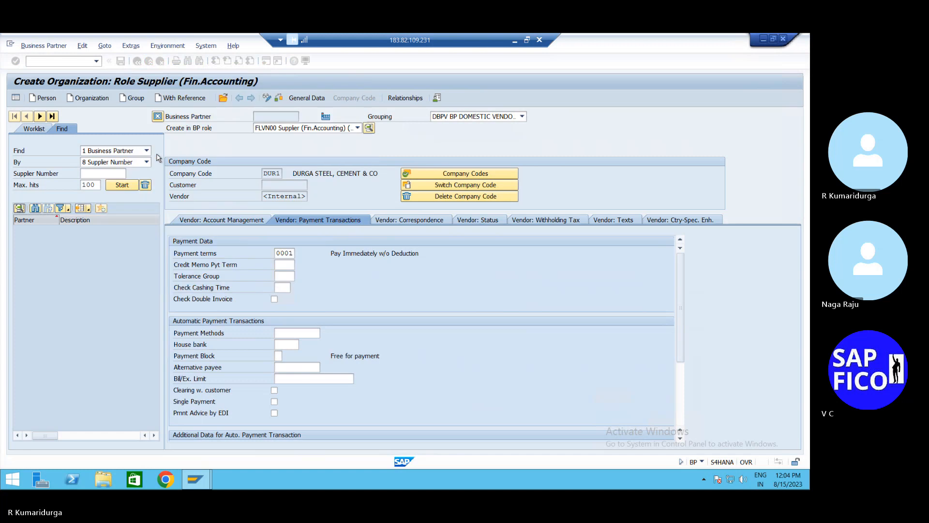
pyautogui.click(284, 332)
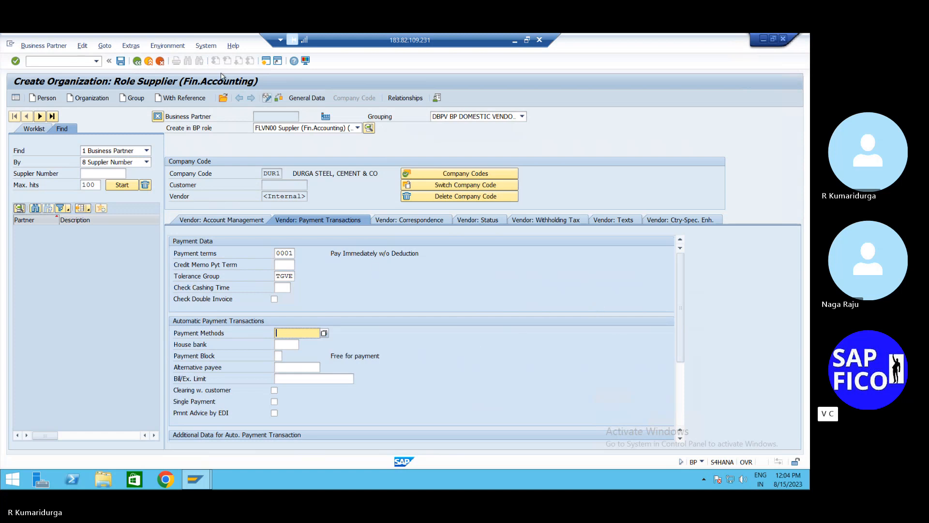
# - Save the WIPRO LTD supplier business partner and begin a new blank organization
pyautogui.click(122, 62)
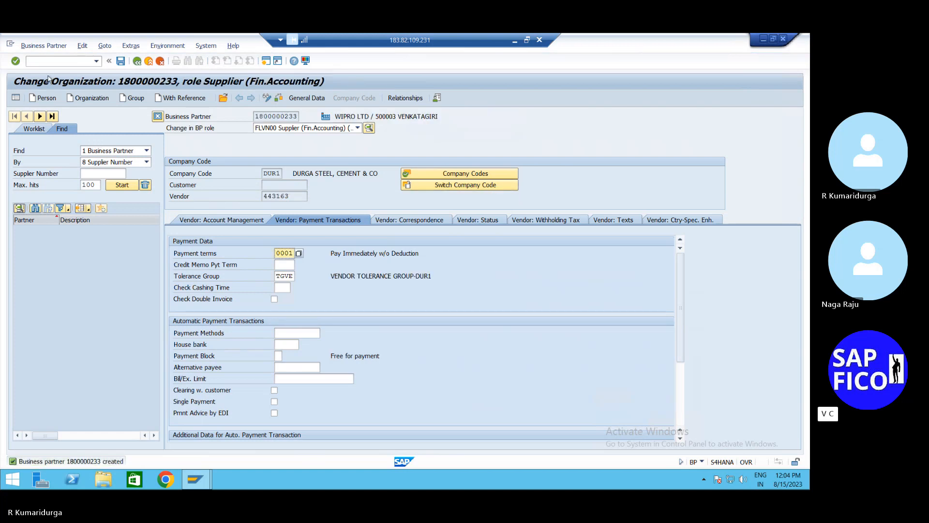
pyautogui.click(80, 98)
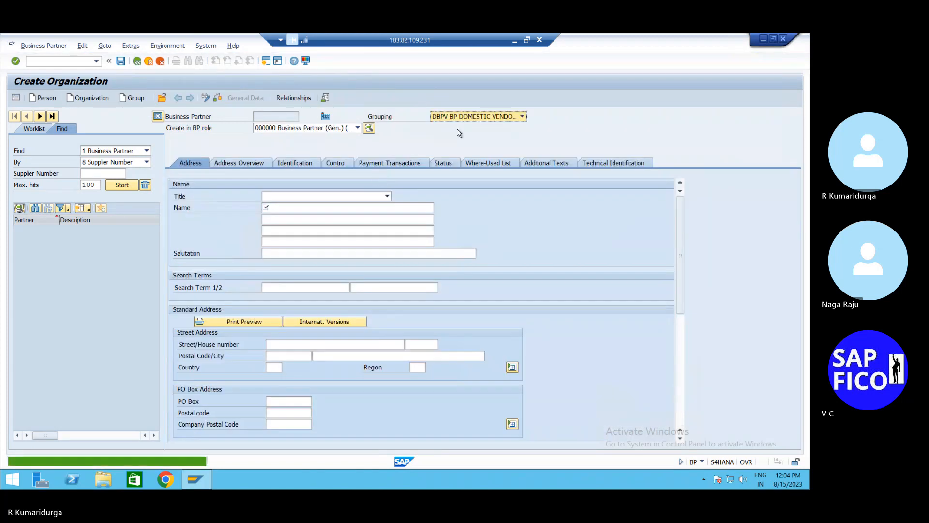
# - Pick DBPC DOMESTIC BP CUSTOMER-DUR1 from the Grouping list for the new organization
pyautogui.click(489, 120)
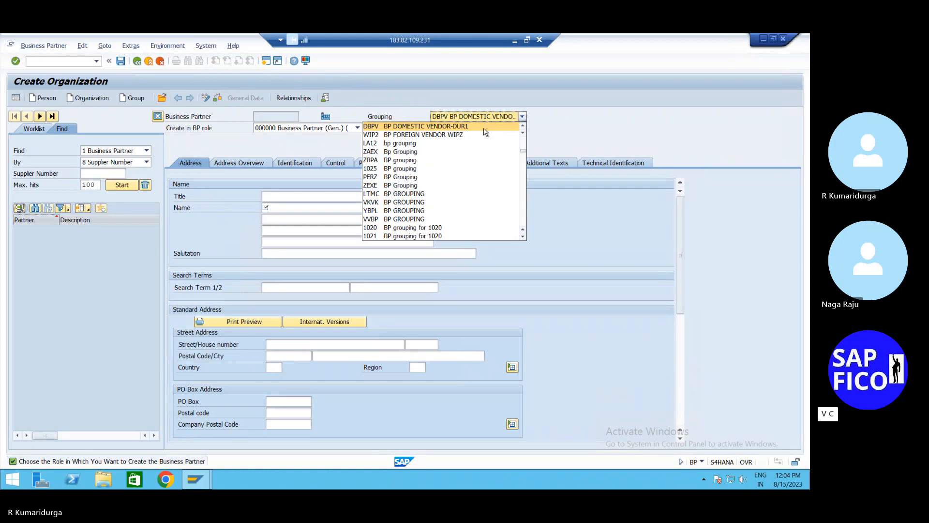
pyautogui.scroll(-4, 482, 137)
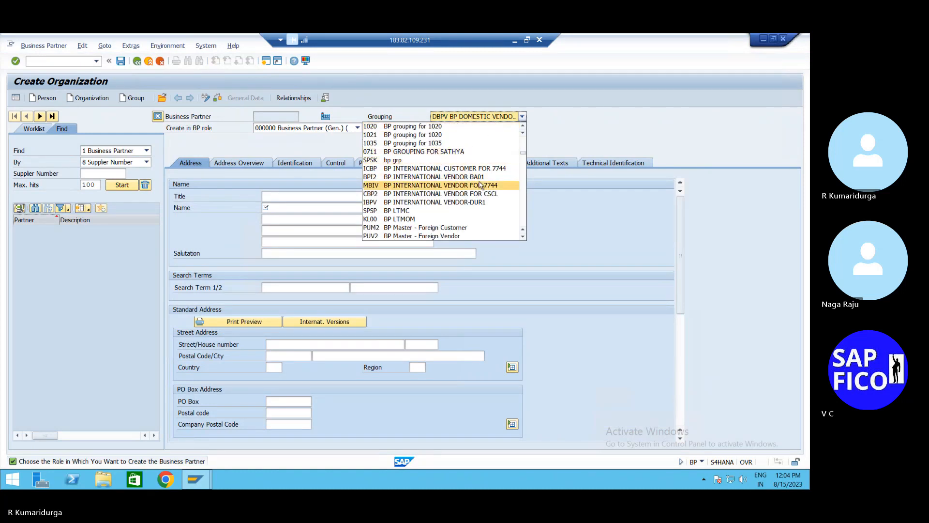
pyautogui.scroll(-5, 481, 185)
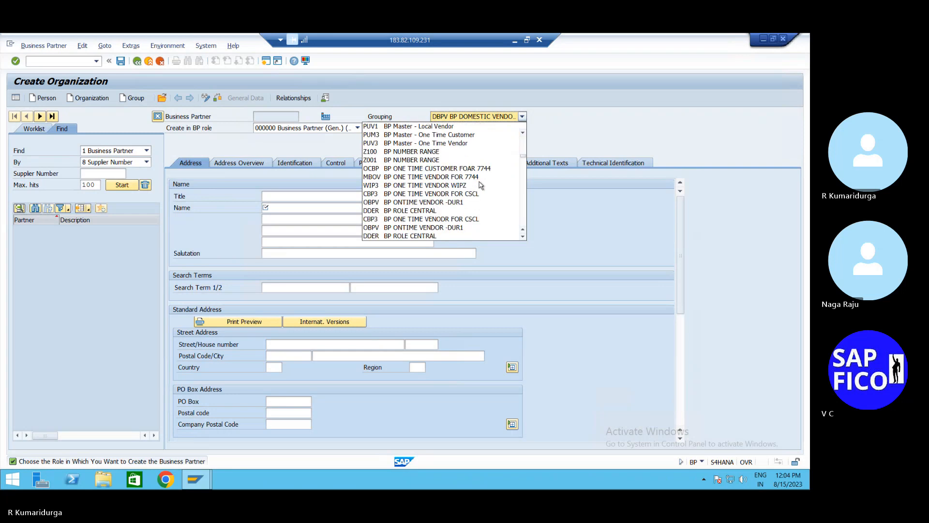
pyautogui.scroll(-4, 480, 185)
pyautogui.scroll(-2, 499, 136)
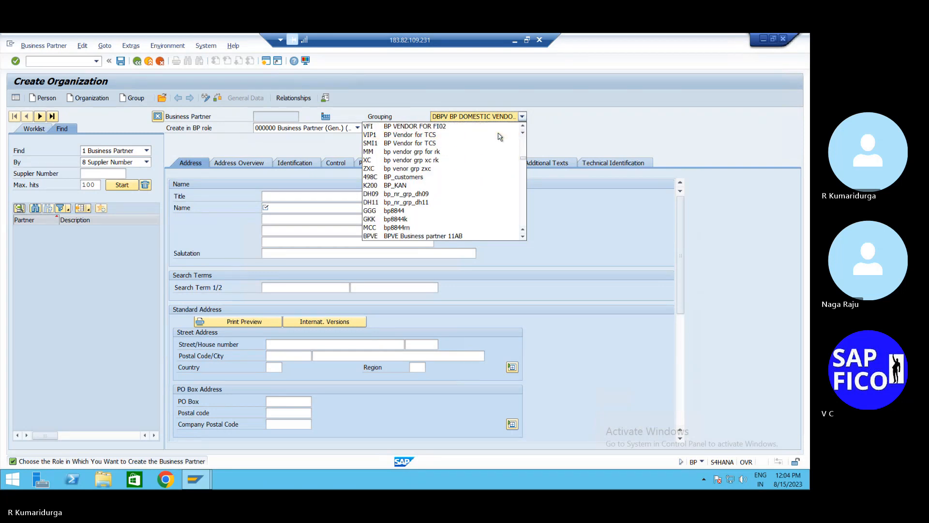
pyautogui.scroll(-6, 499, 137)
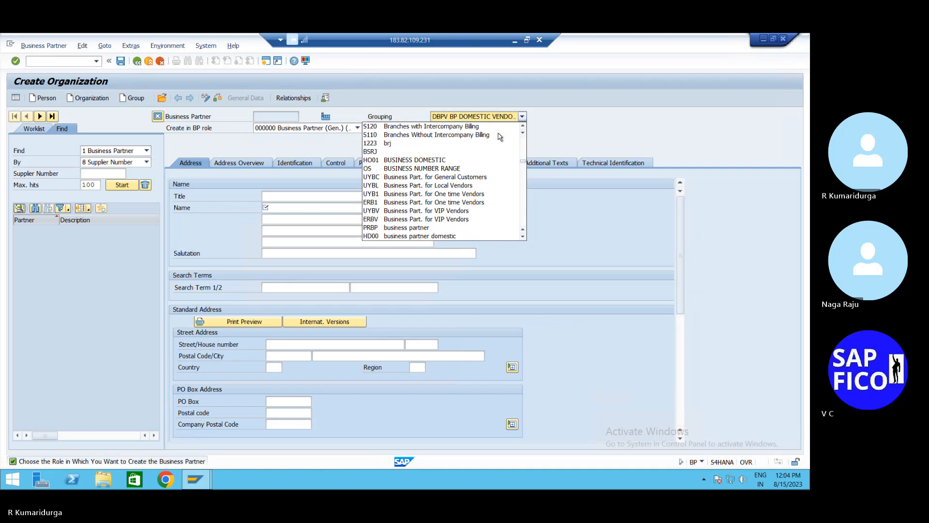
pyautogui.scroll(-5, 500, 137)
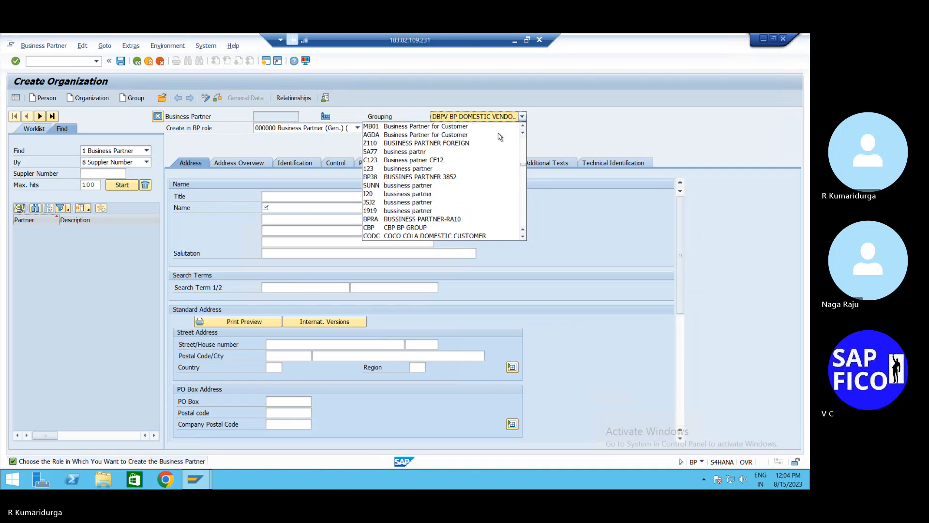
pyautogui.scroll(-4, 500, 136)
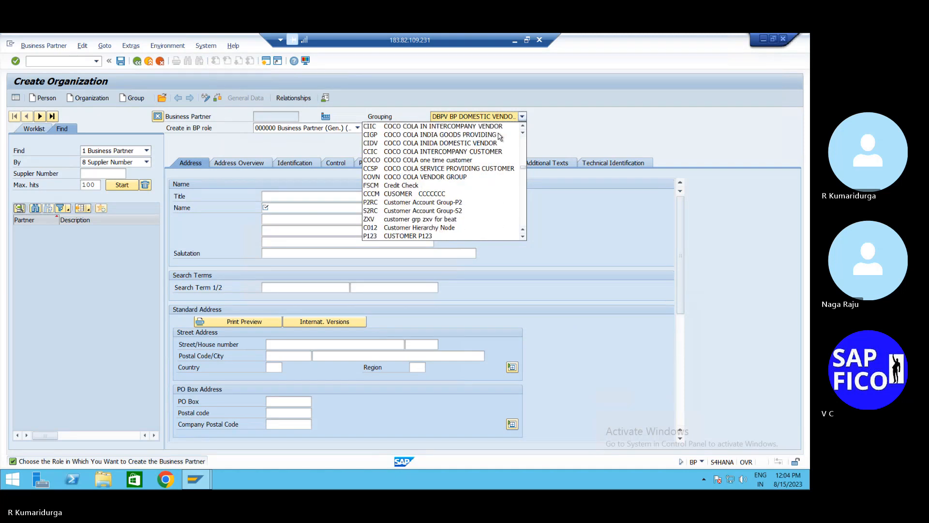
pyautogui.scroll(-3, 500, 137)
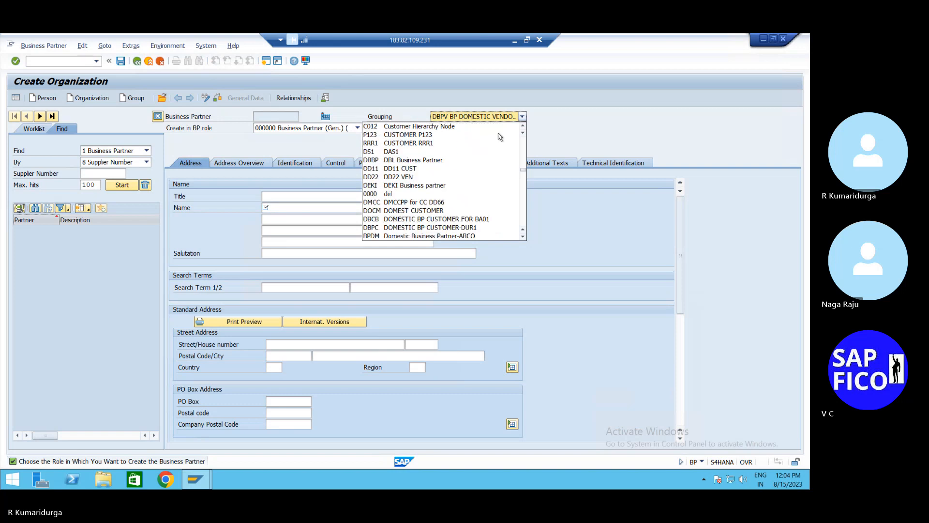
pyautogui.click(429, 228)
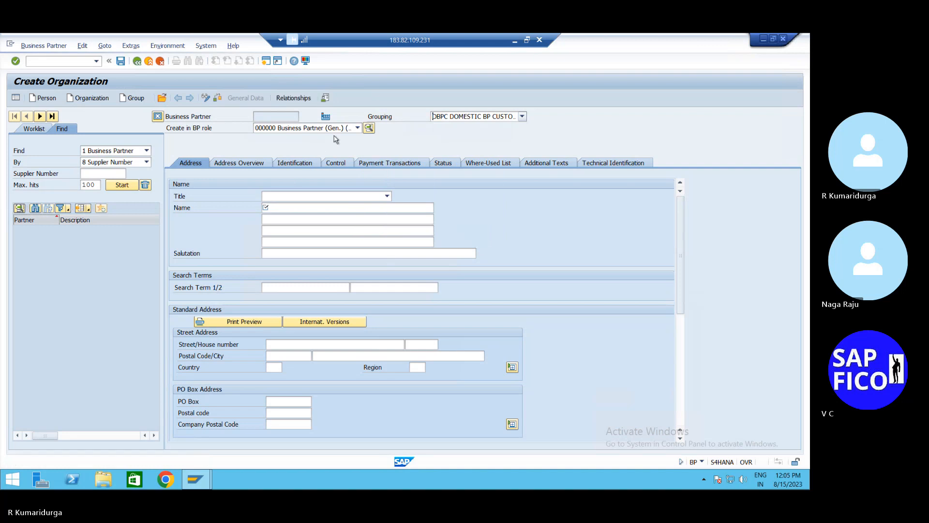
# - Create the organization in business partner role FLCU00 FI Customer
pyautogui.click(350, 129)
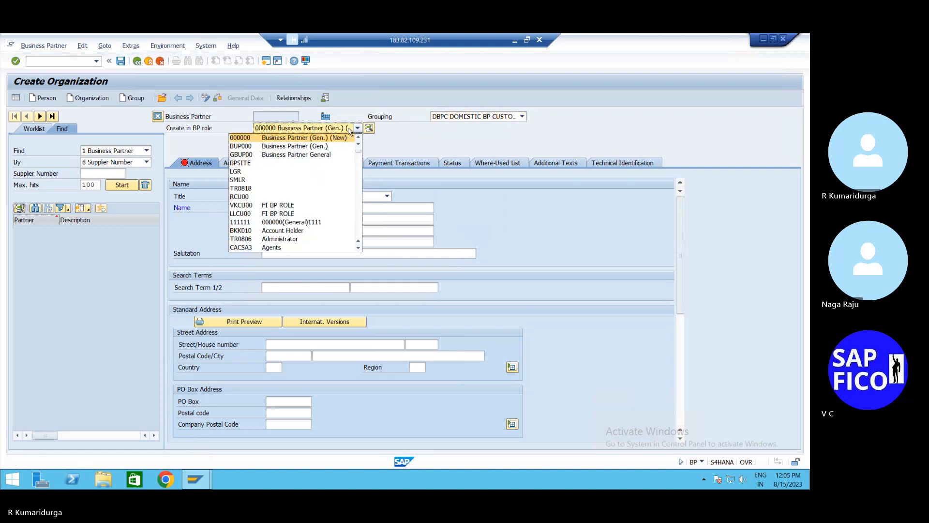
pyautogui.scroll(2, 350, 130)
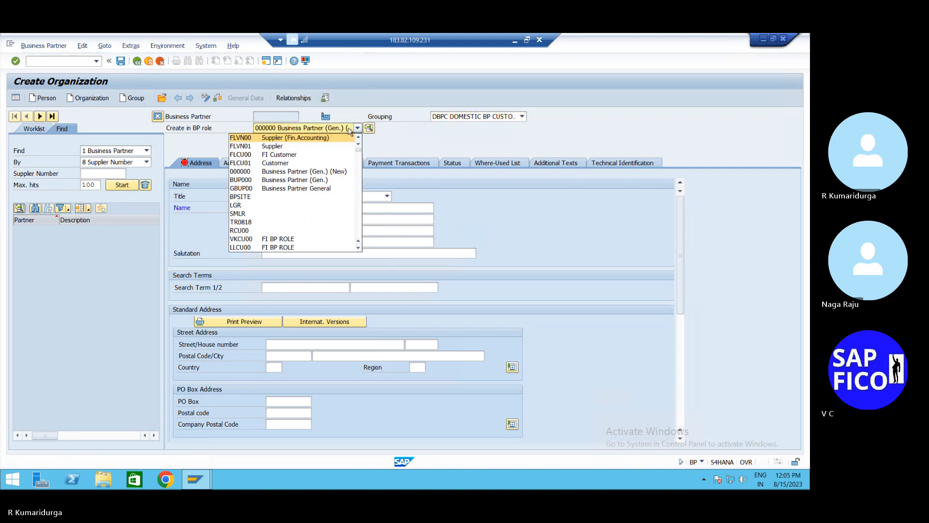
pyautogui.press('Down')
pyautogui.press('Down')
pyautogui.press('Return')
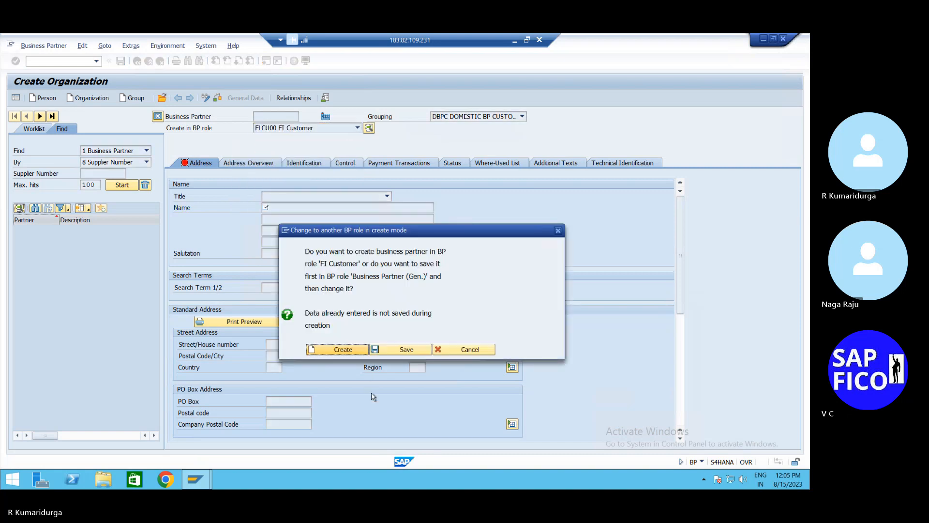
pyautogui.click(353, 352)
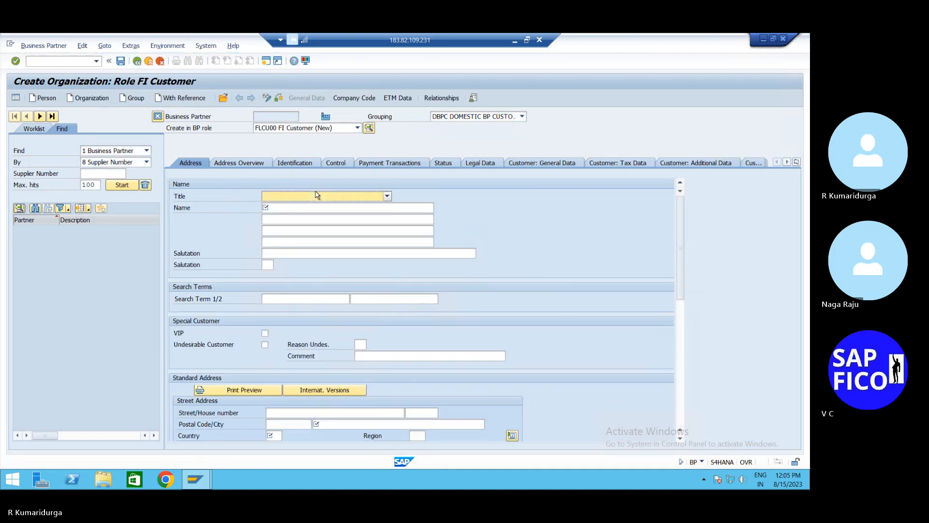
# - Set title Company, name SOFTEK PVT LTD and search term SOFTEK
pyautogui.press('Down')
pyautogui.press('Tab')
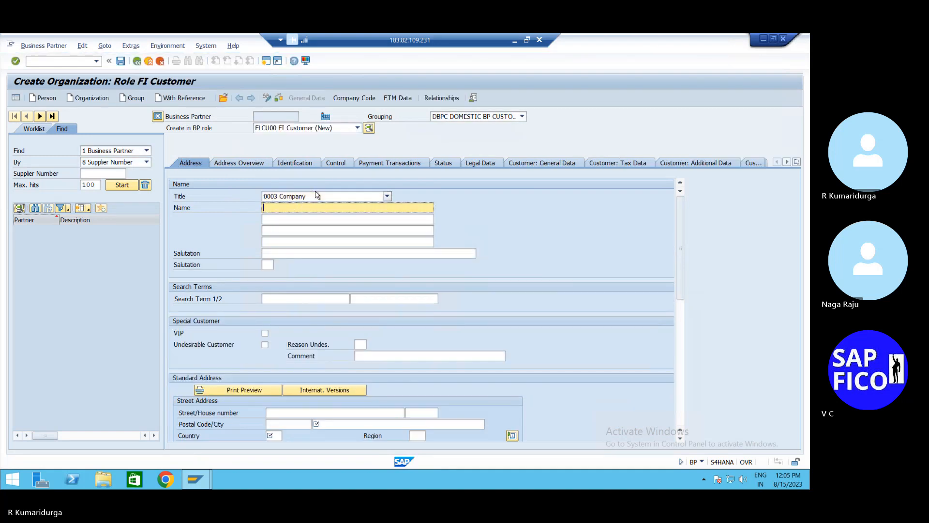
pyautogui.write('SO')
pyautogui.write('FTEK PVT LTD')
pyautogui.click(314, 298)
pyautogui.write('SOF')
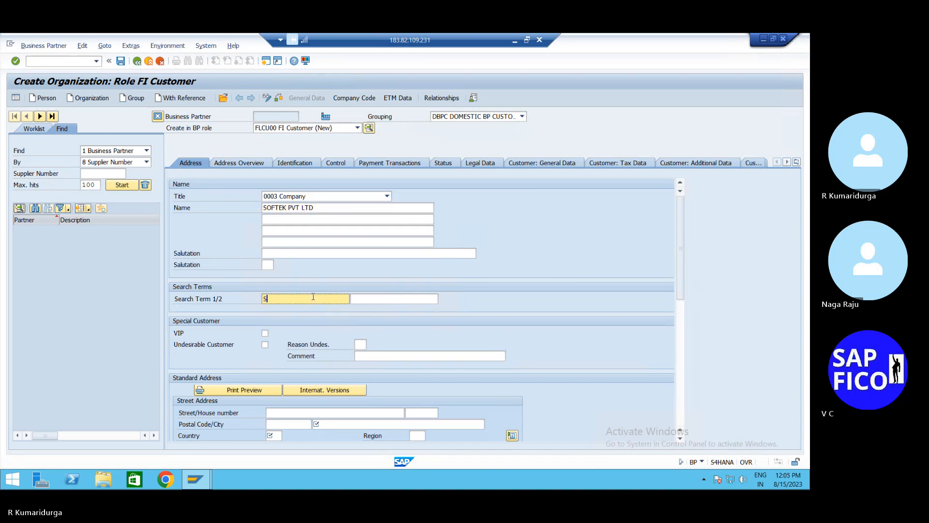
pyautogui.write('TEK')
pyautogui.click(290, 412)
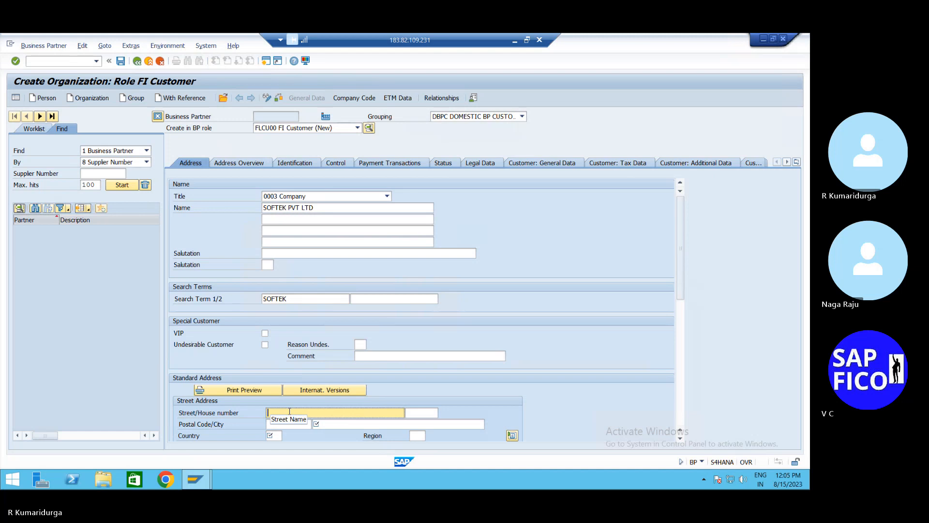
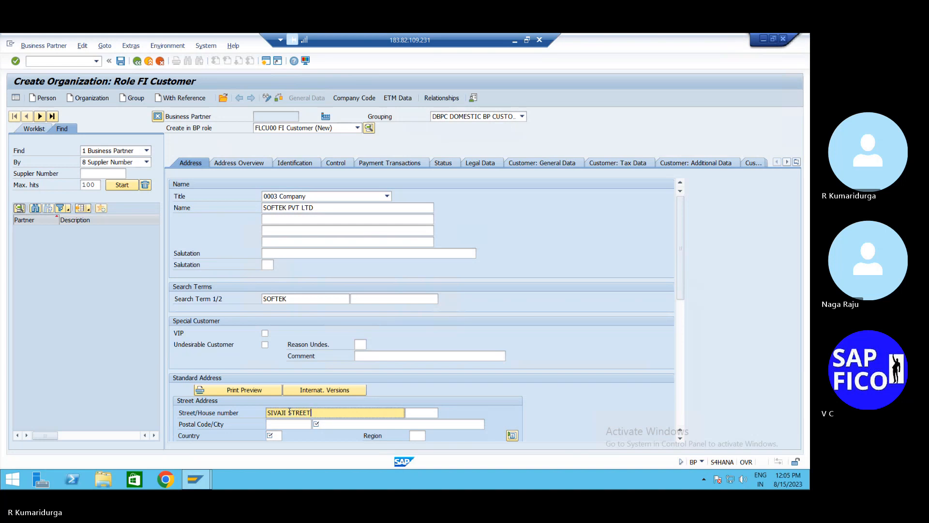
pyautogui.press('Tab')
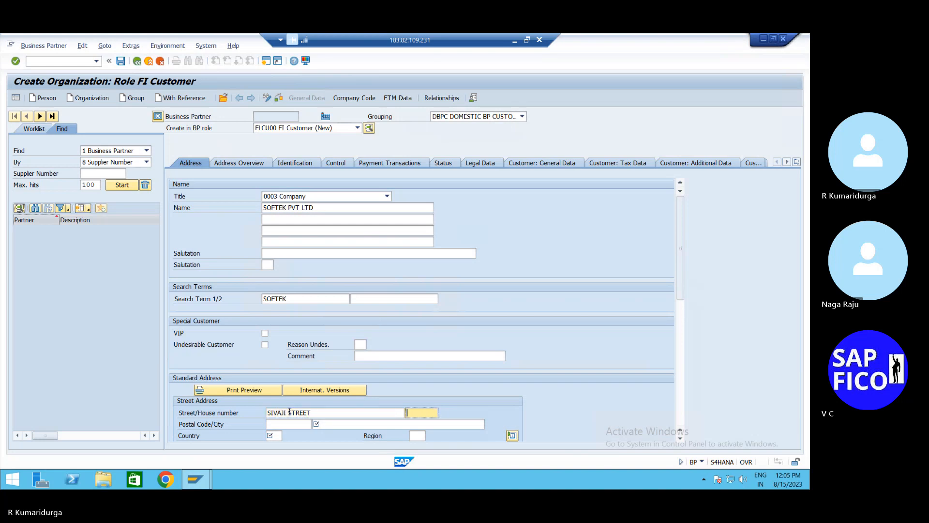
pyautogui.press('Tab')
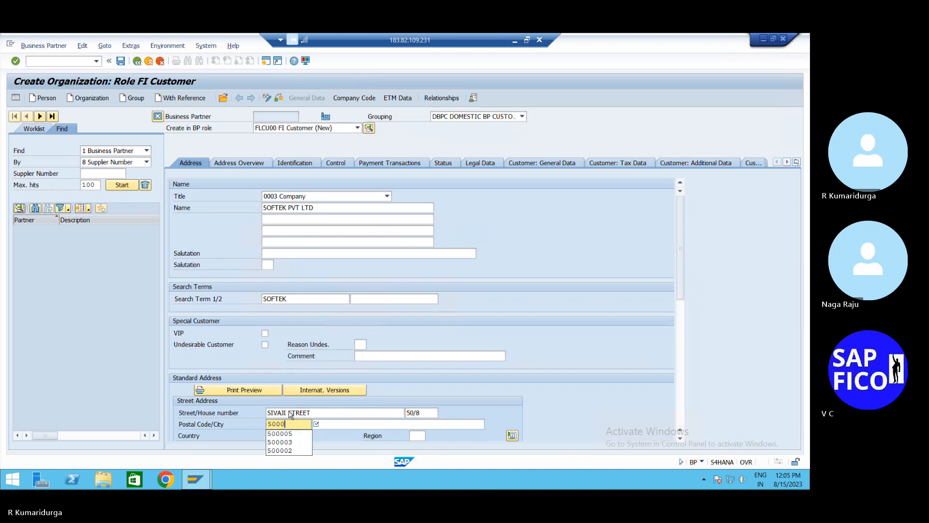
pyautogui.press('Tab')
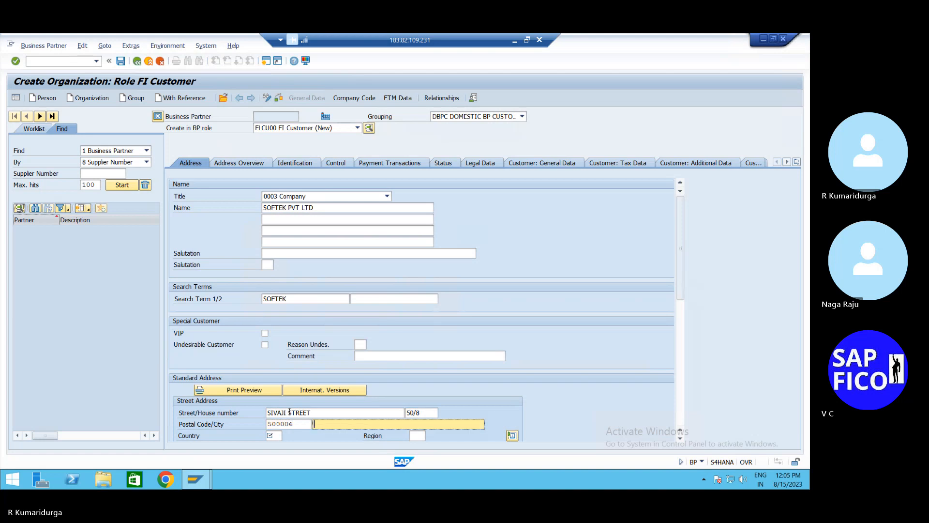
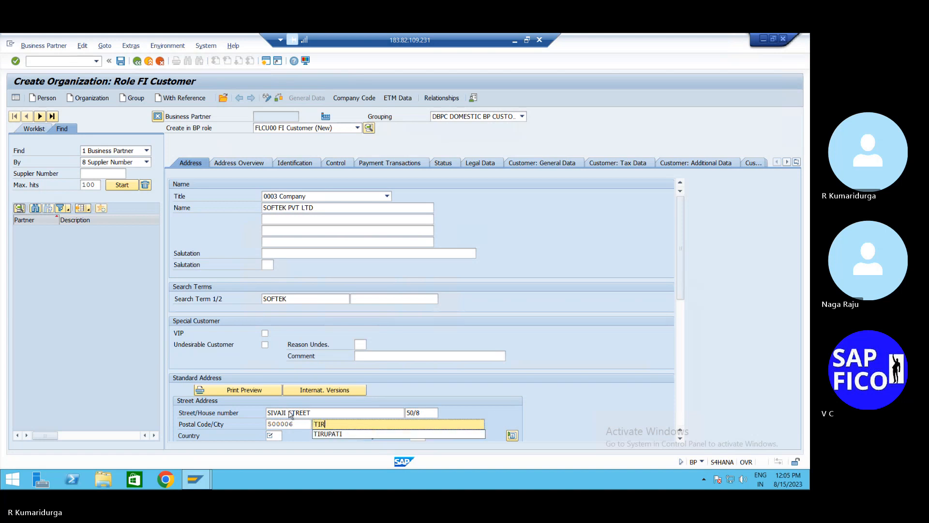
# - Set country IN, region 01, PO box TPT with postal code 500006, and language EN
pyautogui.click(277, 436)
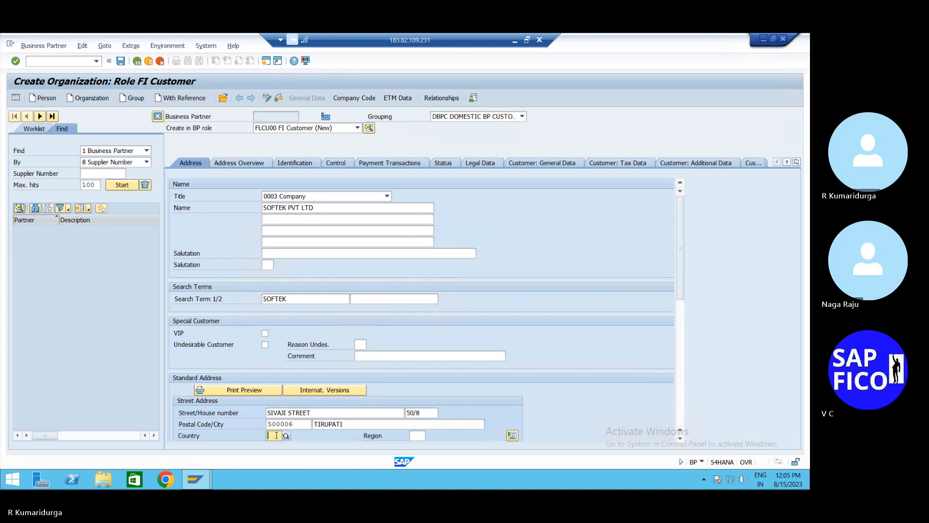
pyautogui.write('IN')
pyautogui.press('Tab')
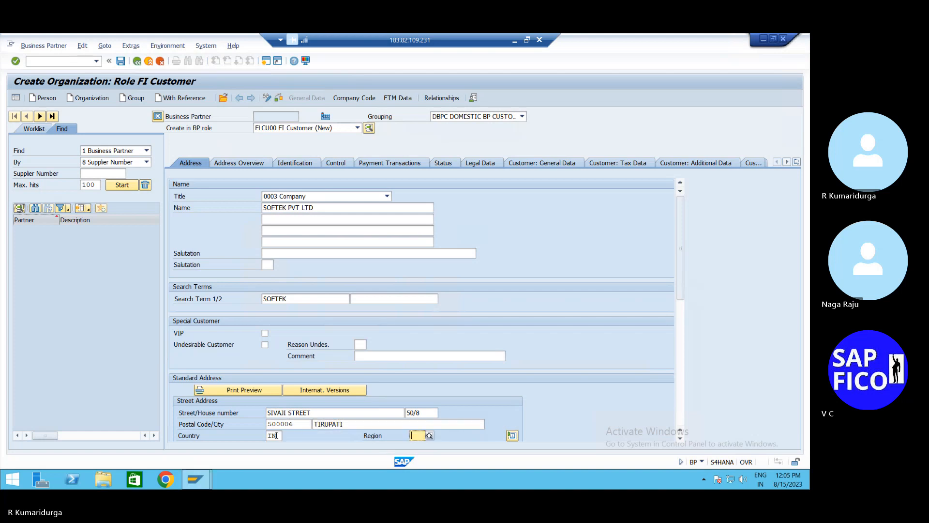
pyautogui.write('01')
pyautogui.press('Tab')
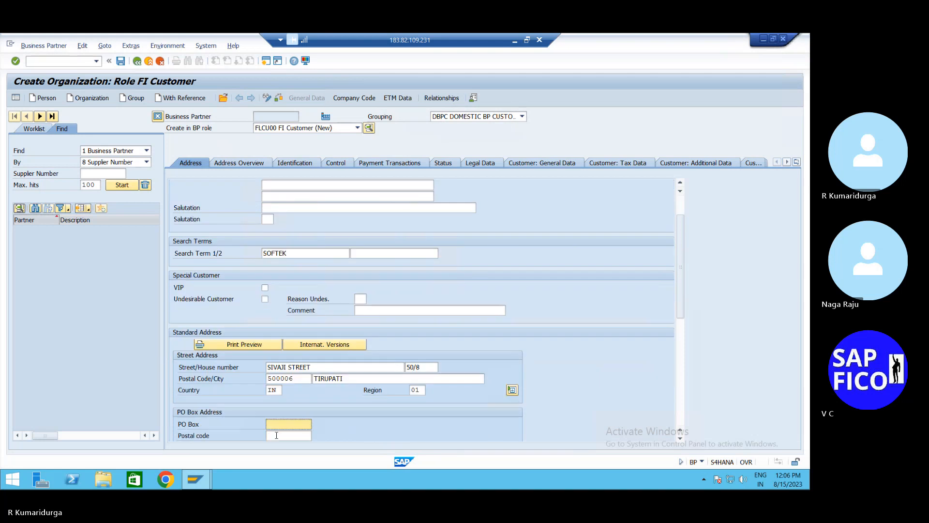
pyautogui.write('TPT')
pyautogui.press('Tab')
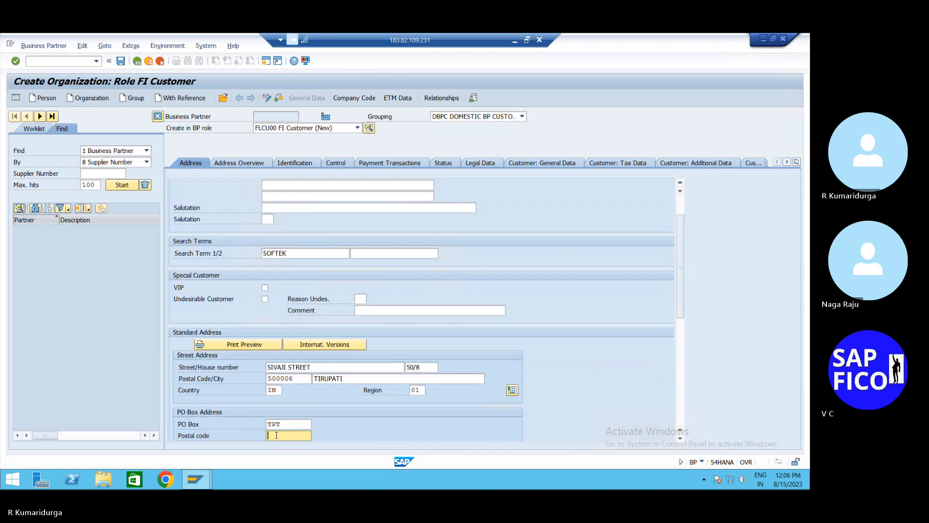
pyautogui.write('500006')
pyautogui.press('Return')
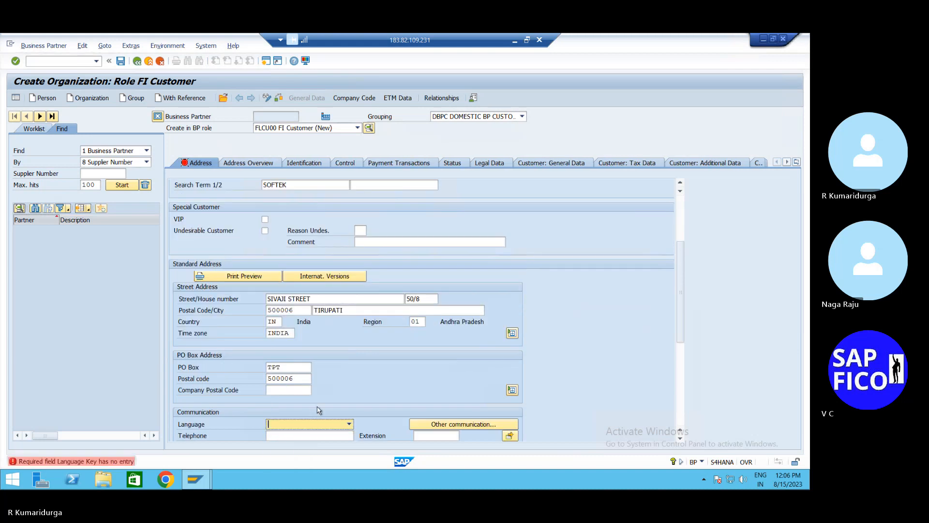
pyautogui.scroll(-3, 318, 410)
pyautogui.write('EN English')
pyautogui.press('Return')
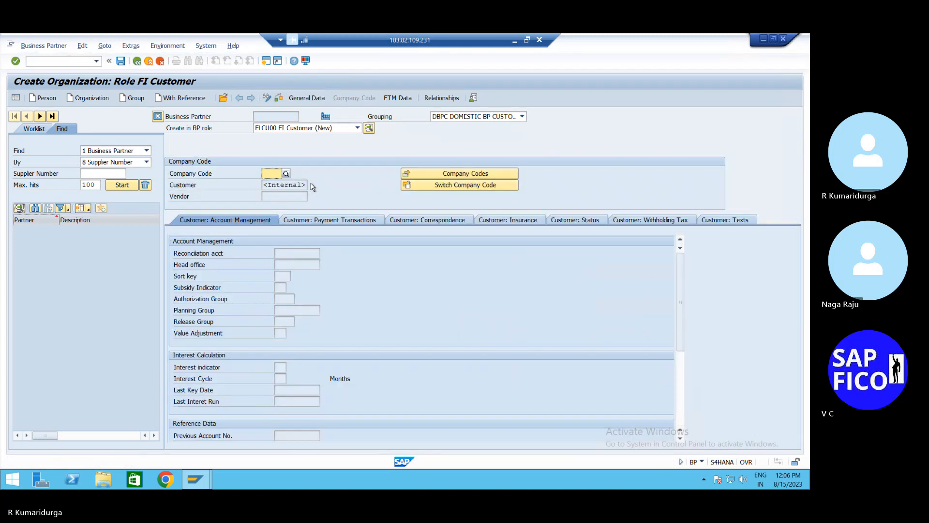
# - Add company code DUR1 data with reconciliation account 200102 and sort key 001
pyautogui.write('DUR1')
pyautogui.press('Return')
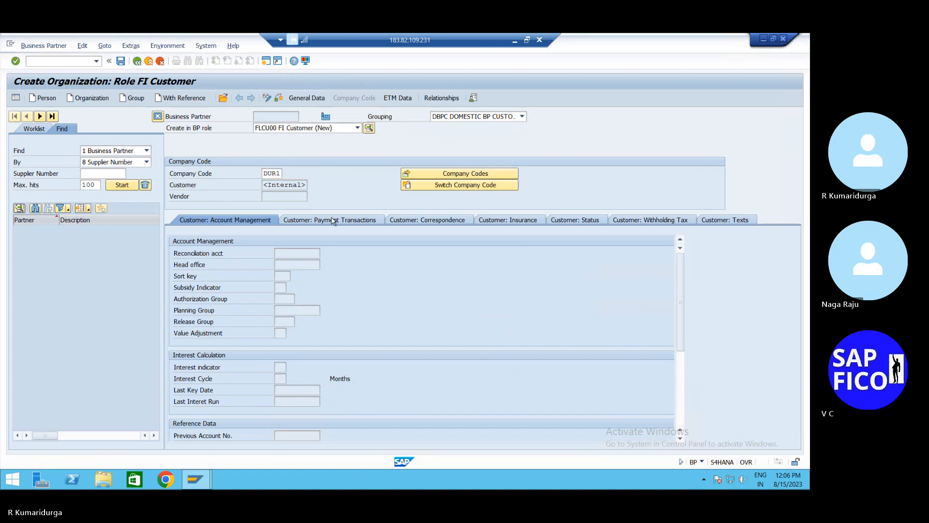
pyautogui.click(324, 253)
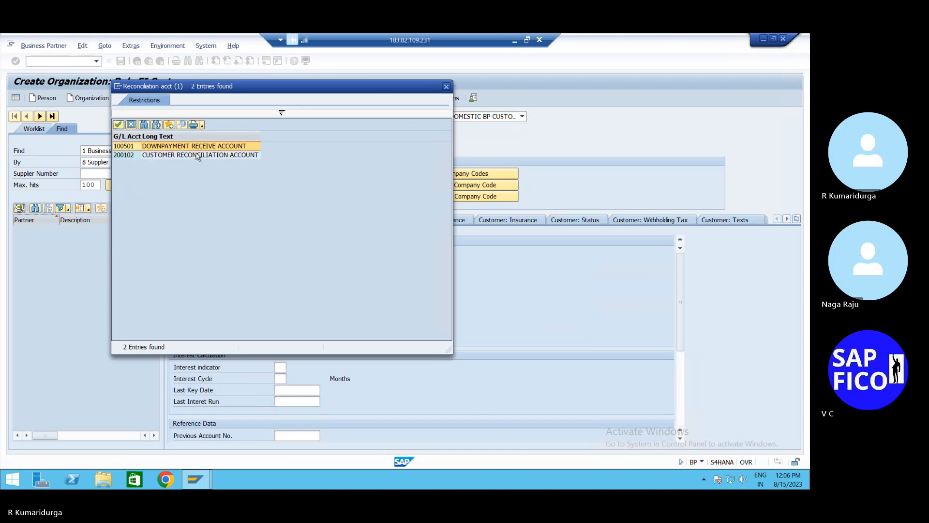
pyautogui.doubleClick(197, 155)
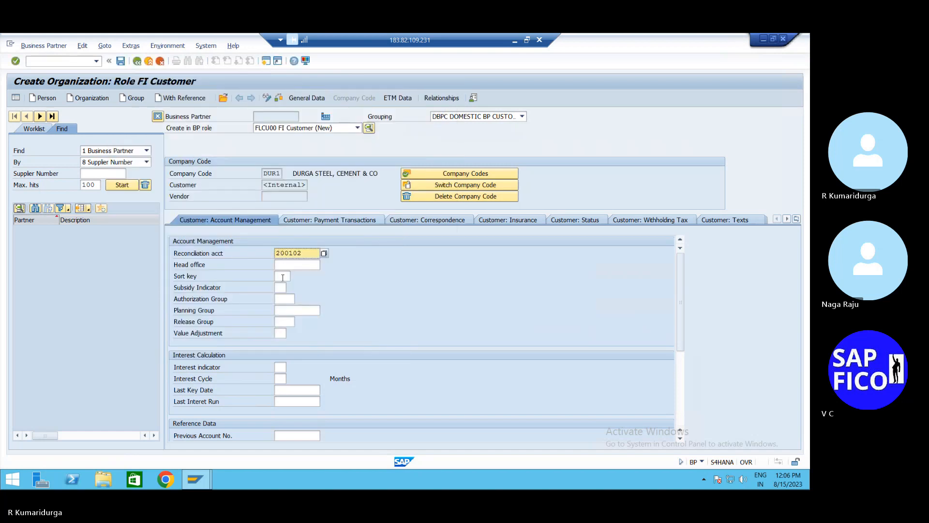
pyautogui.click(283, 277)
pyautogui.write('001')
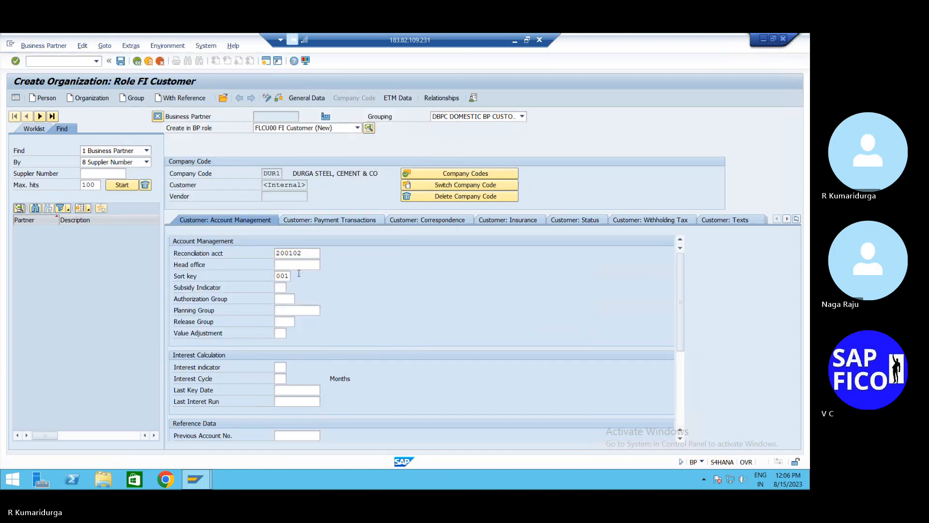
pyautogui.press('Return')
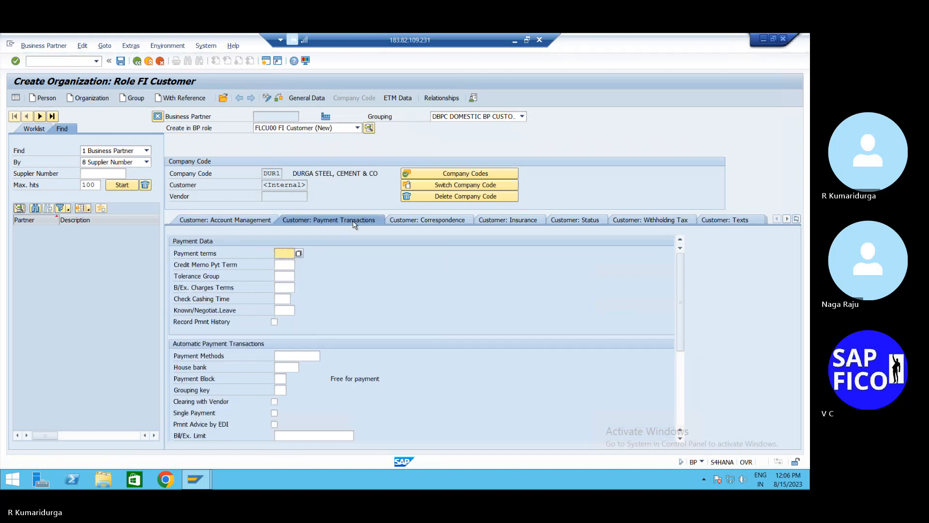
# - Enter payment terms 0001 and tolerance group CTGD, save the SOFTEK customer, and go back to Easy Access
pyautogui.write('0001')
pyautogui.press('Return')
pyautogui.click(284, 276)
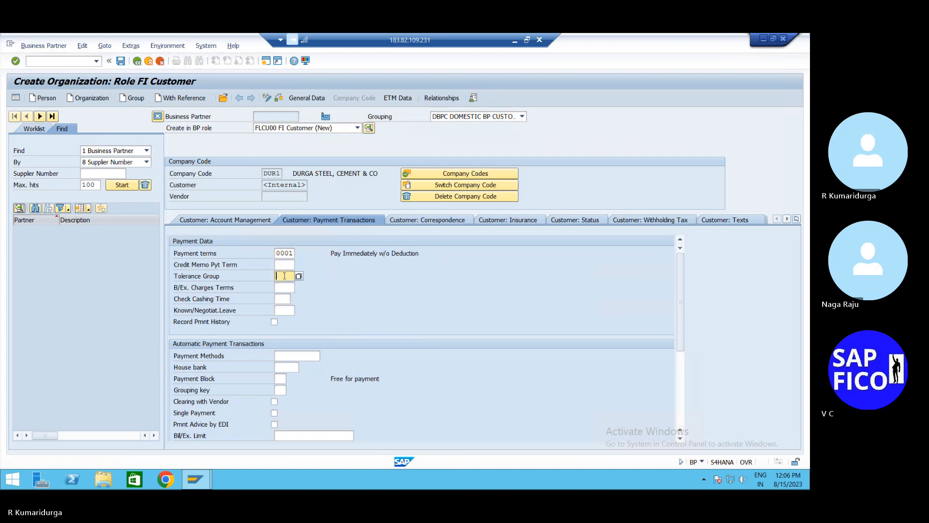
pyautogui.click(299, 277)
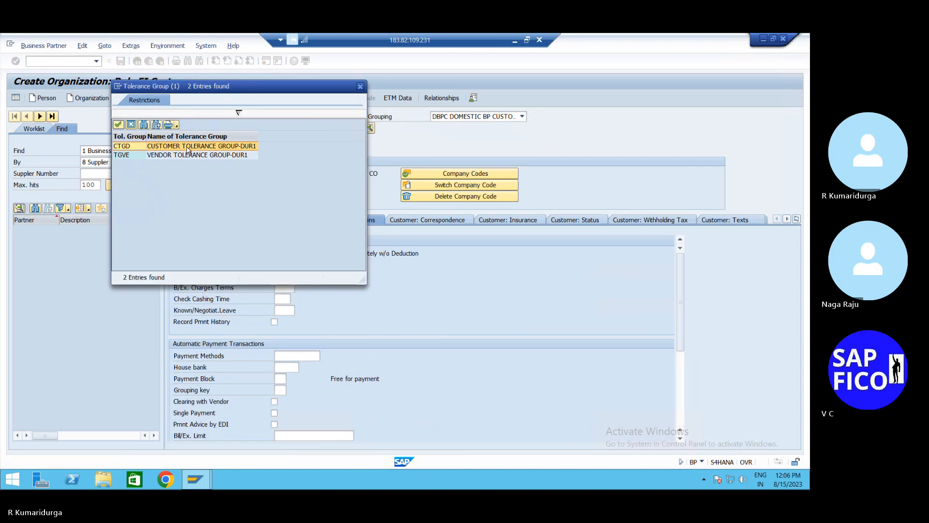
pyautogui.doubleClick(189, 148)
pyautogui.press('Return')
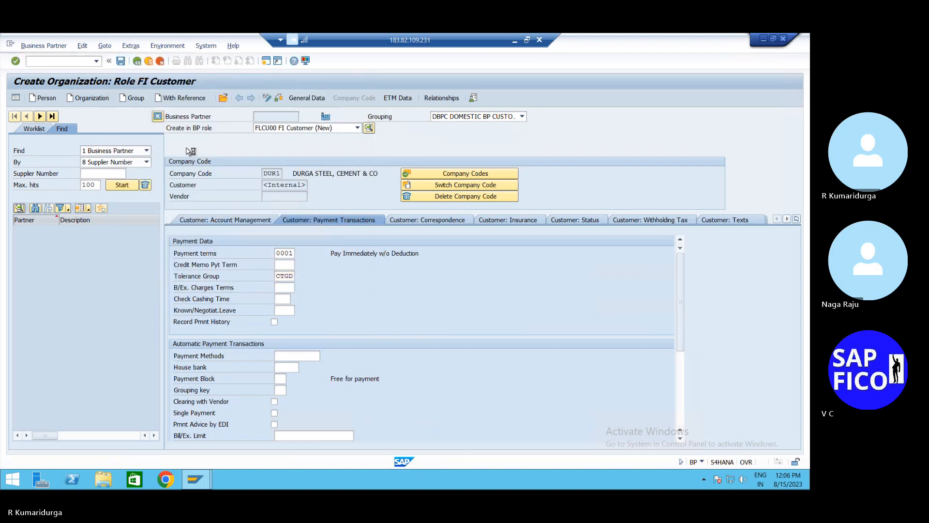
pyautogui.click(121, 62)
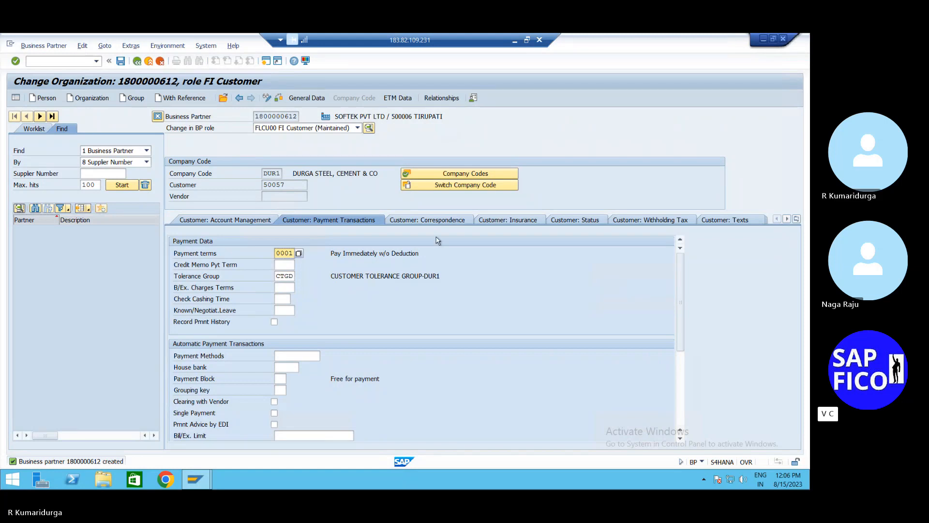
pyautogui.click(138, 61)
# - In OB57, replace the user's tolerance group TGD2 with TGDU and save under a customizing request
pyautogui.click(71, 62)
pyautogui.write('/')
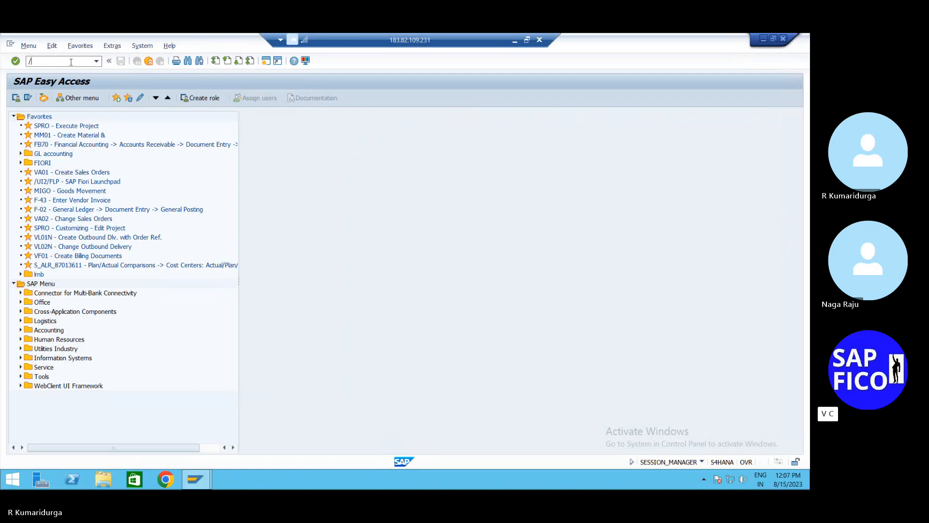
pyautogui.write('NOB')
pyautogui.write('S')
pyautogui.press('Return')
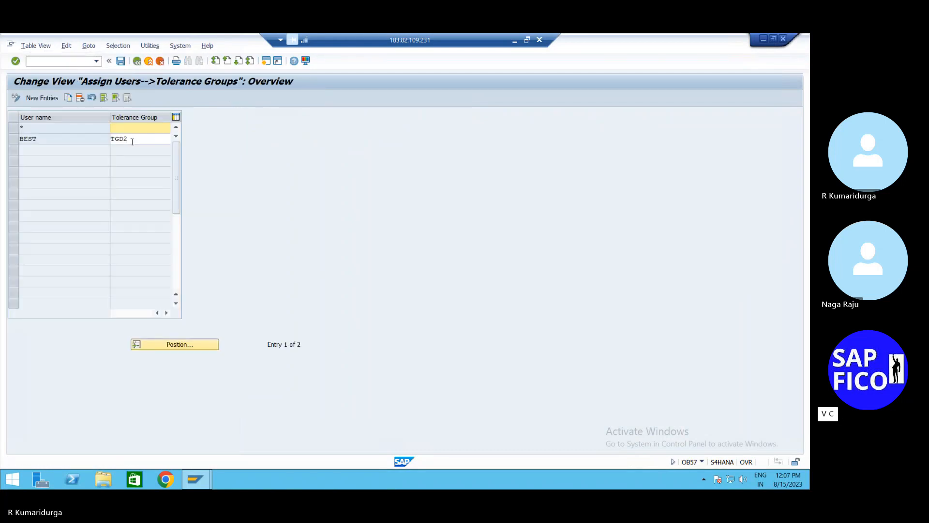
pyautogui.click(131, 141)
pyautogui.press('BackSpace')
pyautogui.press('BackSpace')
pyautogui.press('BackSpace')
pyautogui.press('BackSpace')
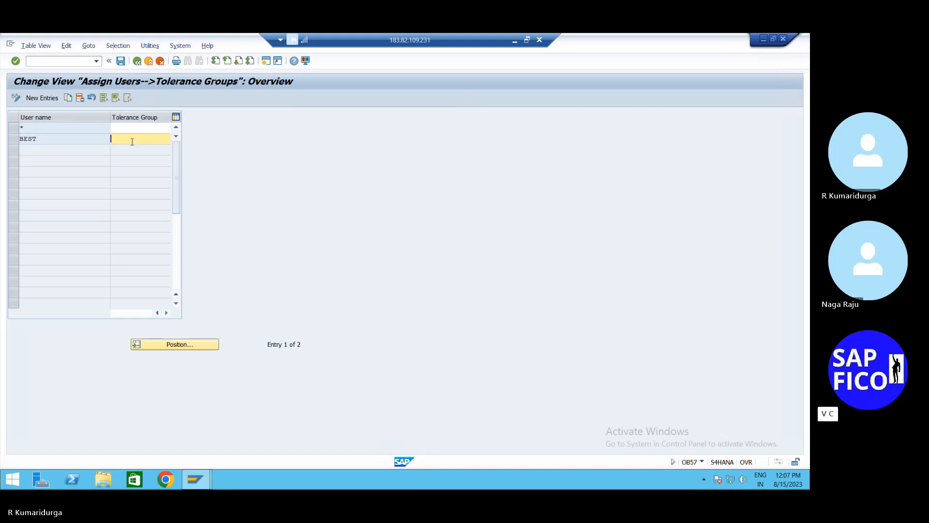
pyautogui.write('TGDU')
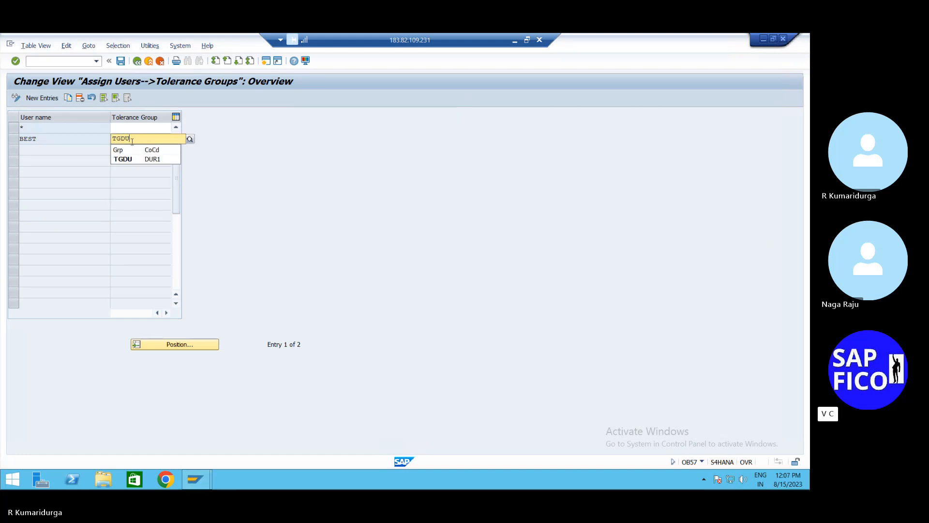
pyautogui.press('Return')
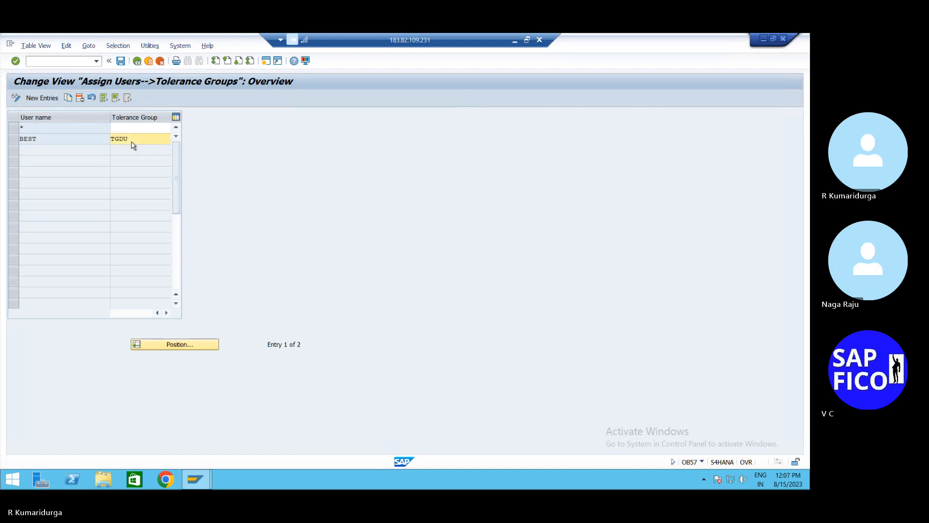
pyautogui.click(120, 60)
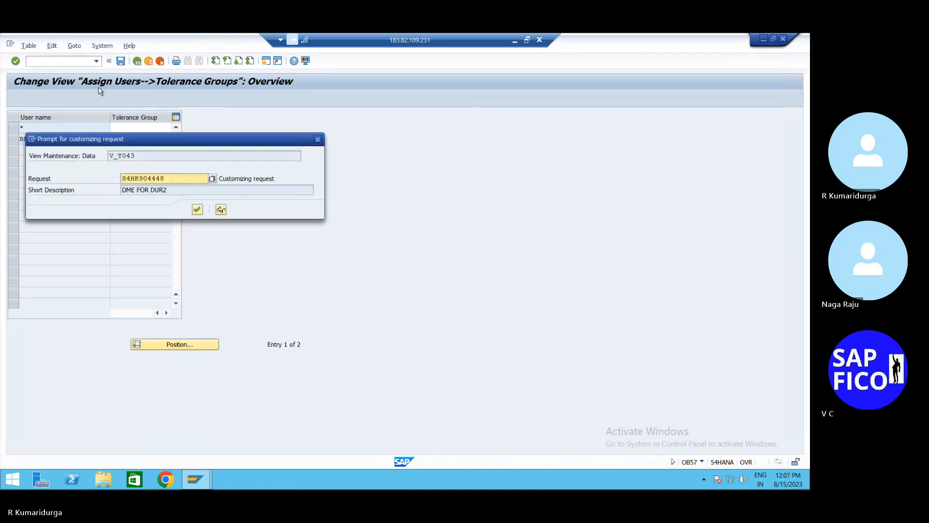
pyautogui.press('Return')
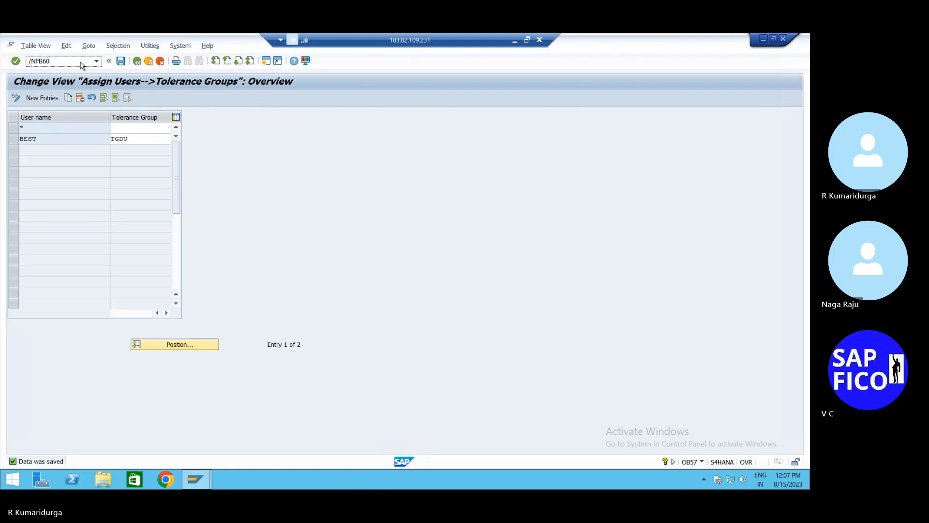
pyautogui.press('Return')
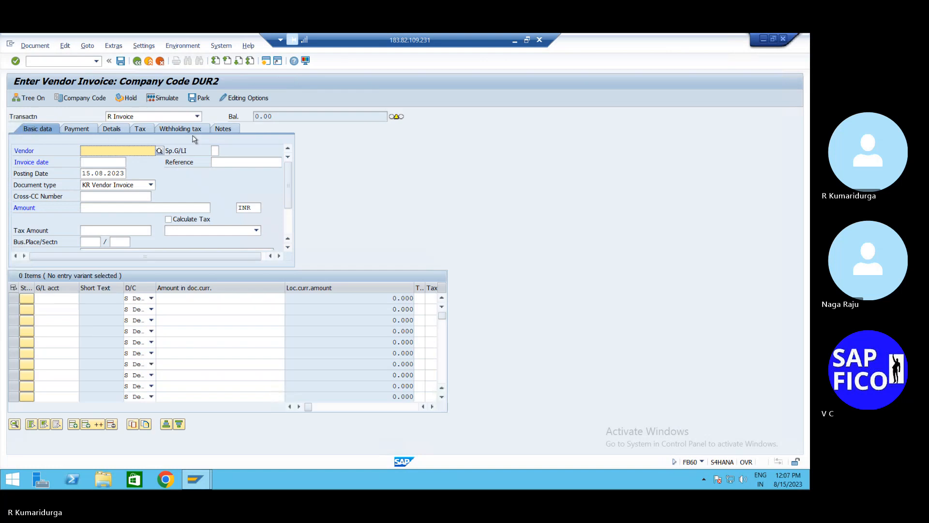
# - Switch the vendor invoice to company code DUR1 and select vendor WIPRO LTD (443163) via search
pyautogui.click(98, 102)
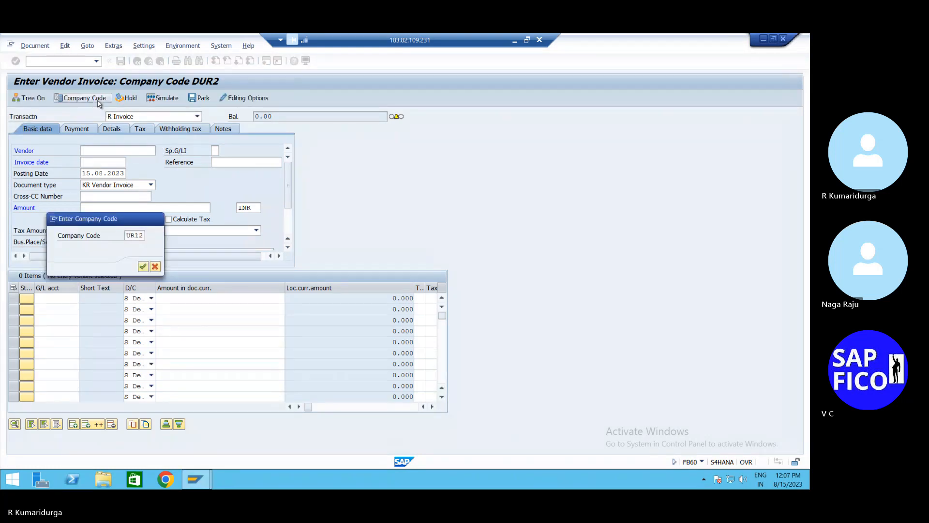
pyautogui.press('Return')
pyautogui.write('DU')
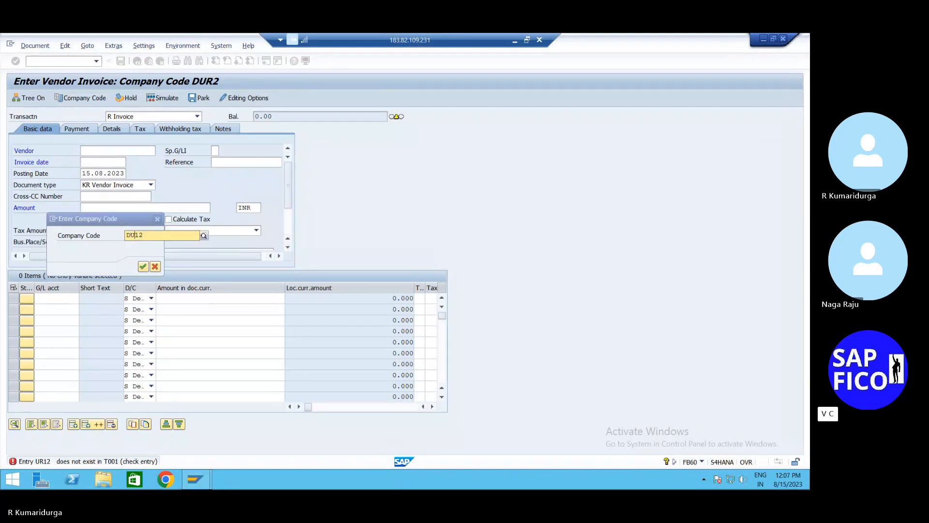
pyautogui.write('R1')
pyautogui.press('Return')
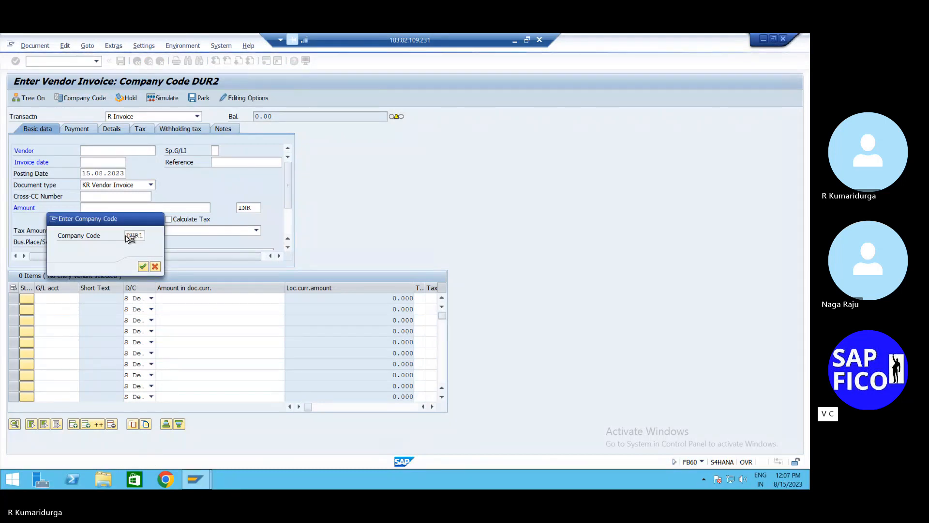
pyautogui.click(159, 151)
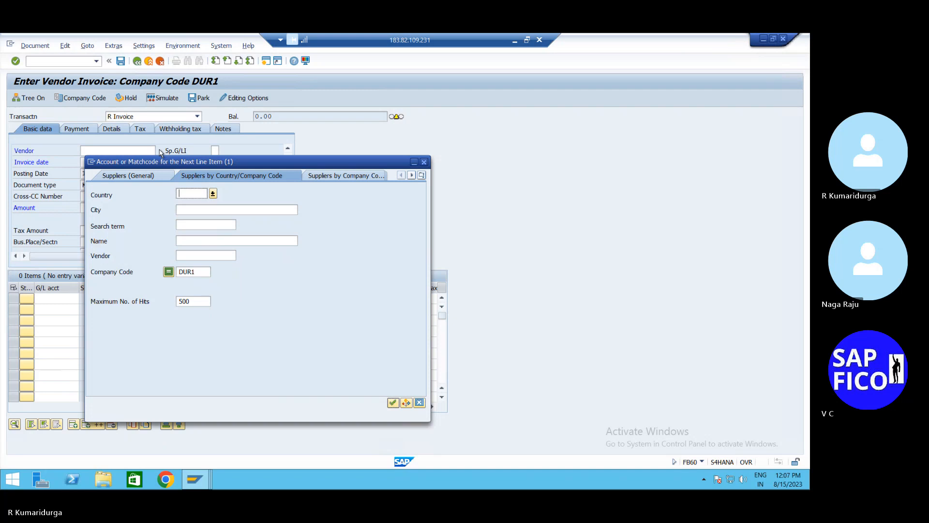
pyautogui.press('Return')
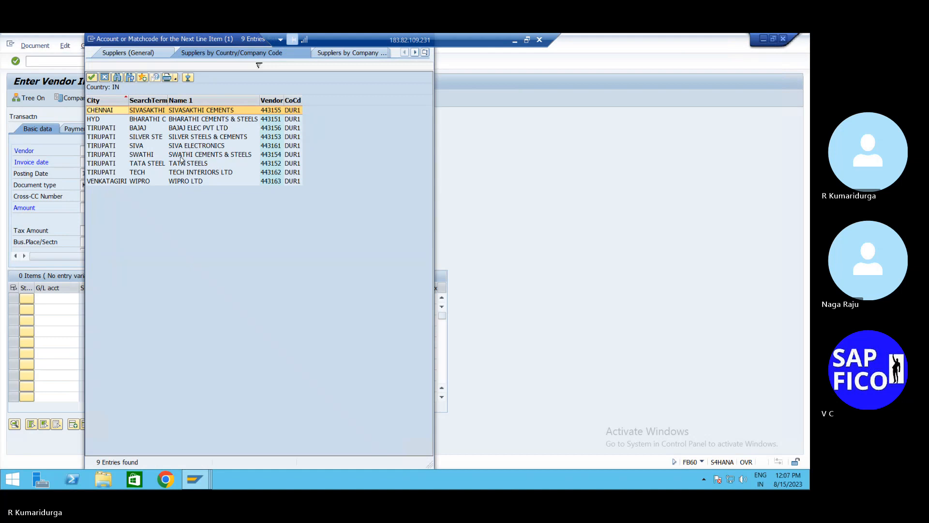
pyautogui.click(181, 182)
pyautogui.doubleClick(181, 182)
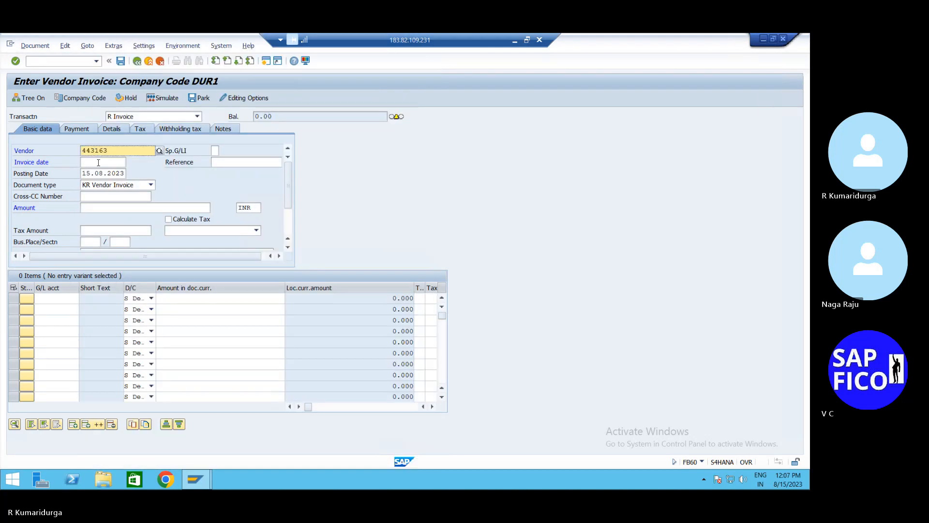
# - Enter invoice date 15.08, amount 200,000 and G/L account 200101 with an auto-balancing line amount
pyautogui.click(98, 163)
pyautogui.write('15.08.')
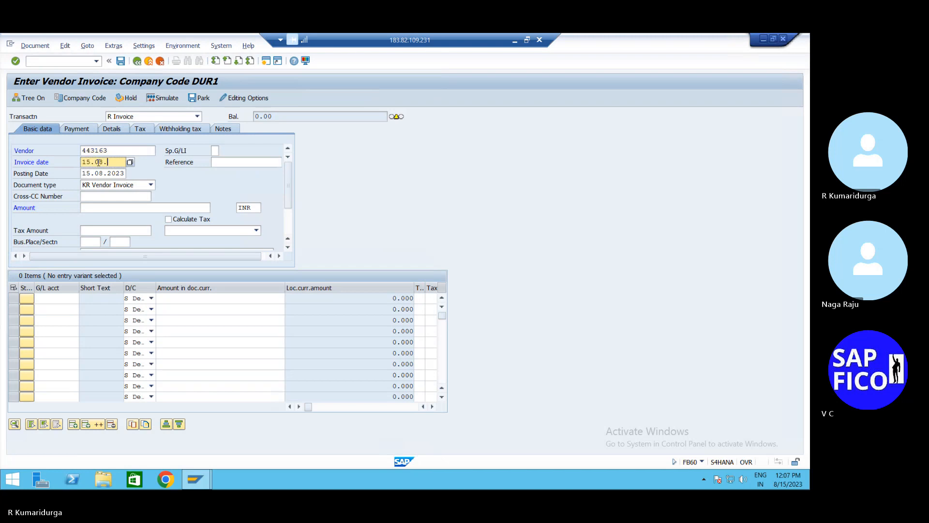
pyautogui.write('2023')
pyautogui.click(97, 204)
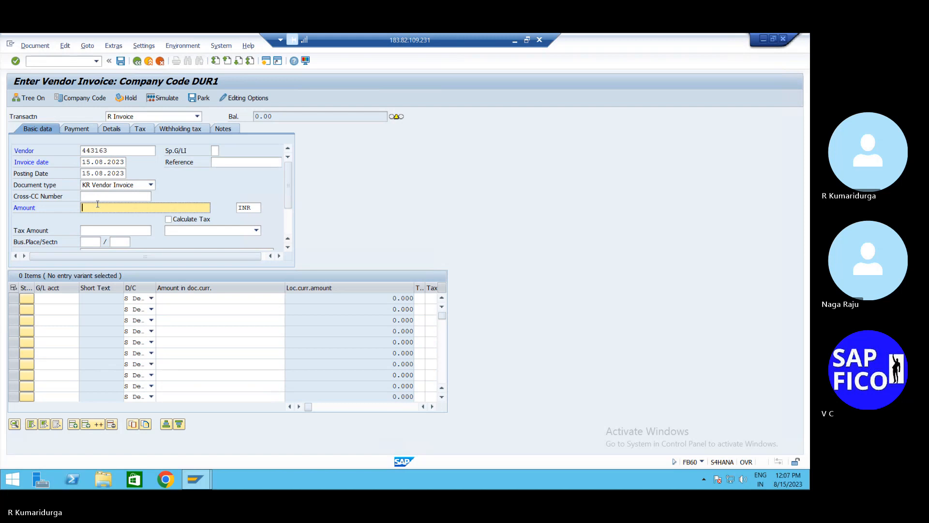
pyautogui.write('20000')
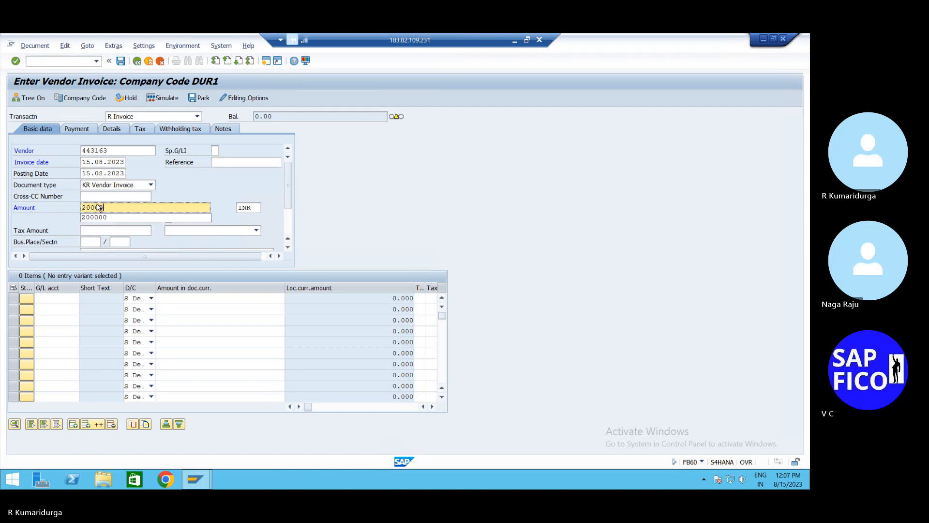
pyautogui.click(138, 218)
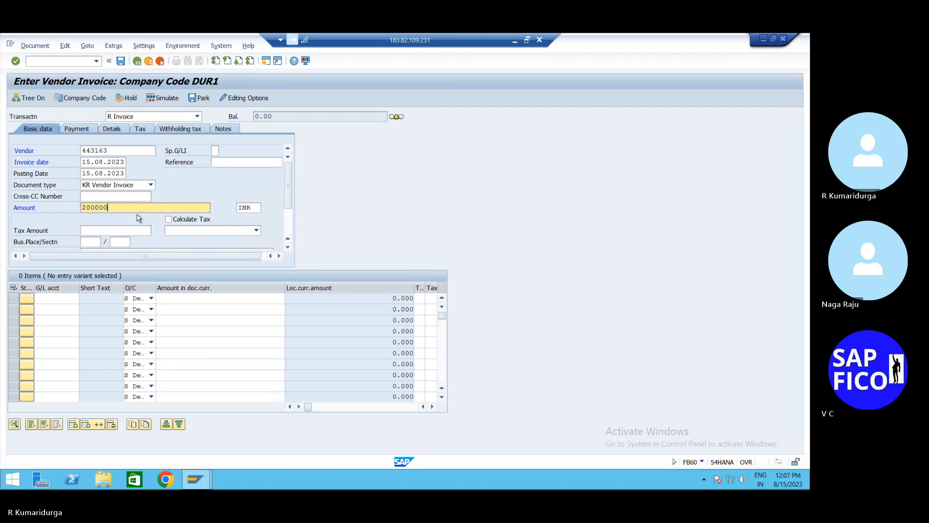
pyautogui.click(51, 297)
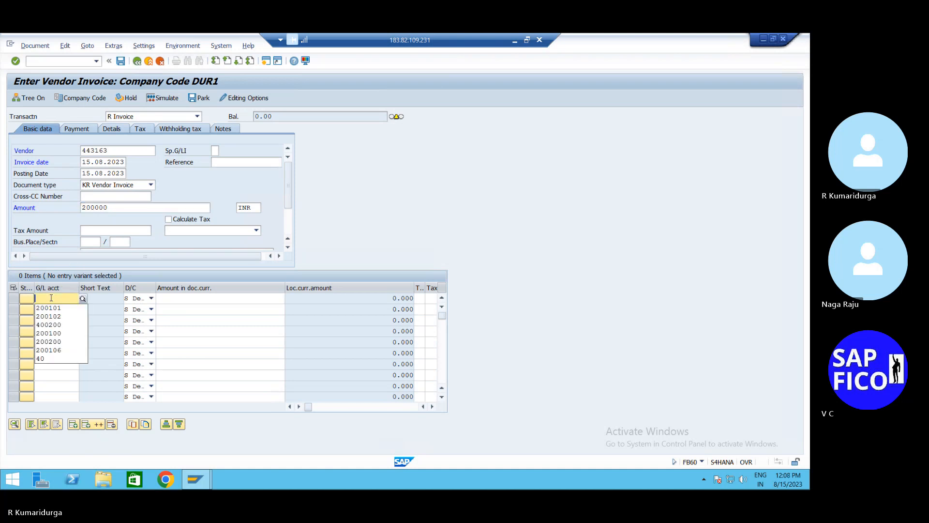
pyautogui.press('Down')
pyautogui.press('Return')
pyautogui.press('Tab')
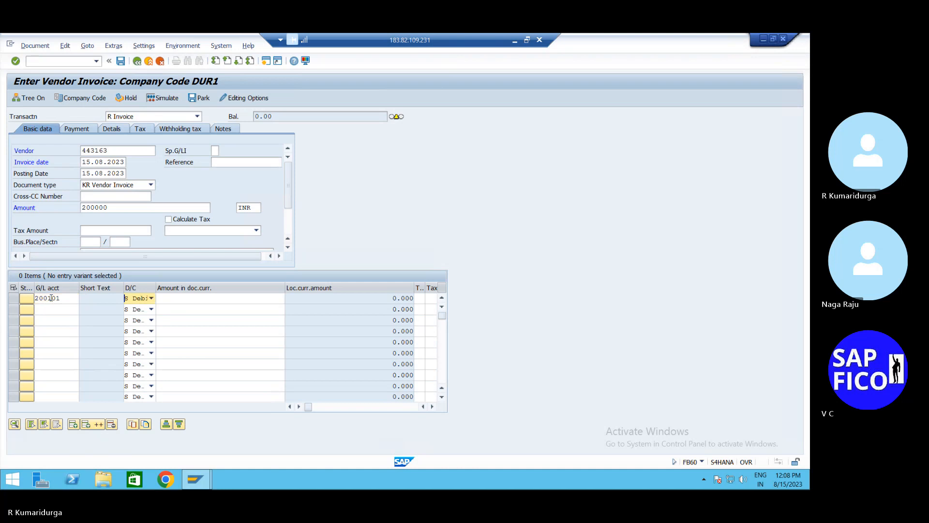
pyautogui.press('Tab')
pyautogui.write('*')
pyautogui.press('Return')
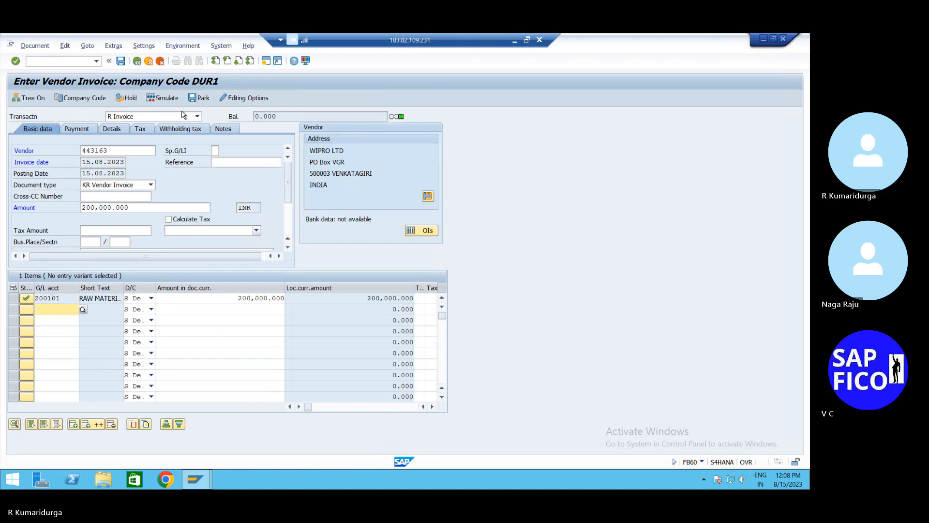
# - Simulate the document overview and post the invoice as document 192
pyautogui.click(172, 99)
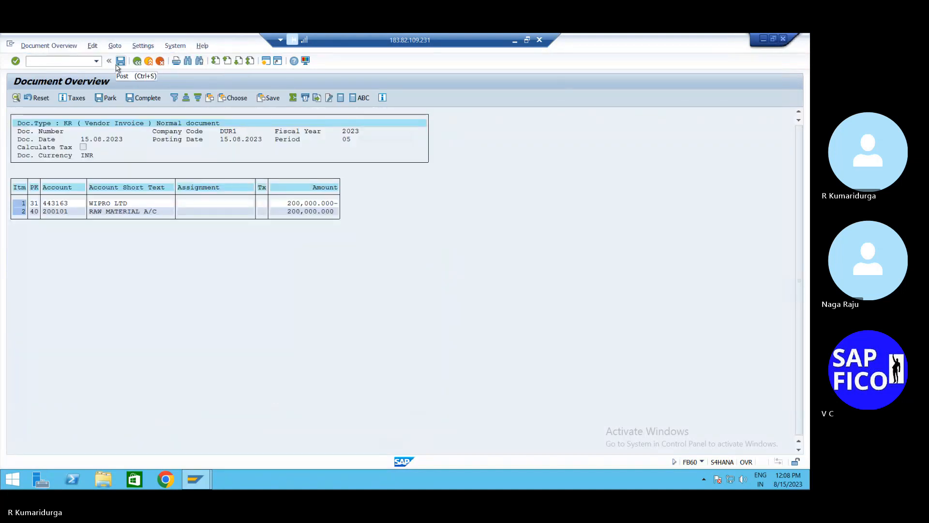
pyautogui.click(120, 62)
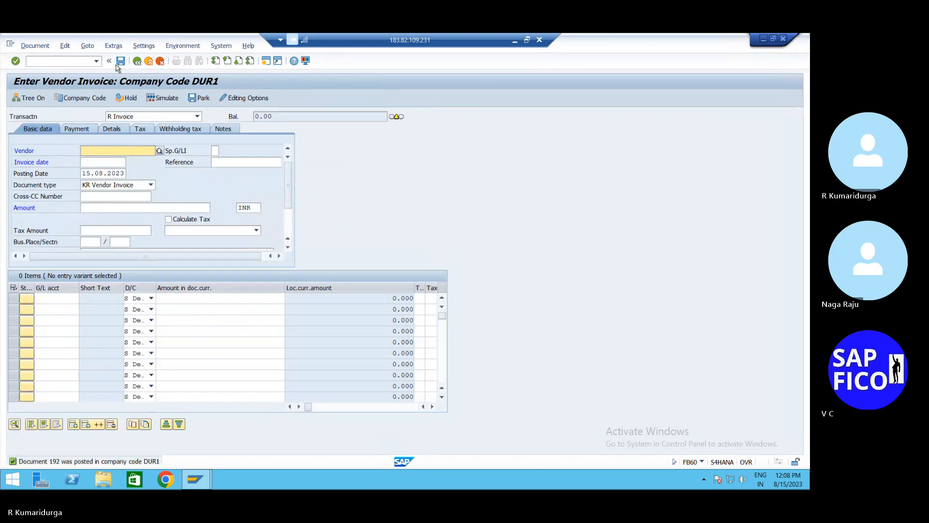
pyautogui.click(528, 40)
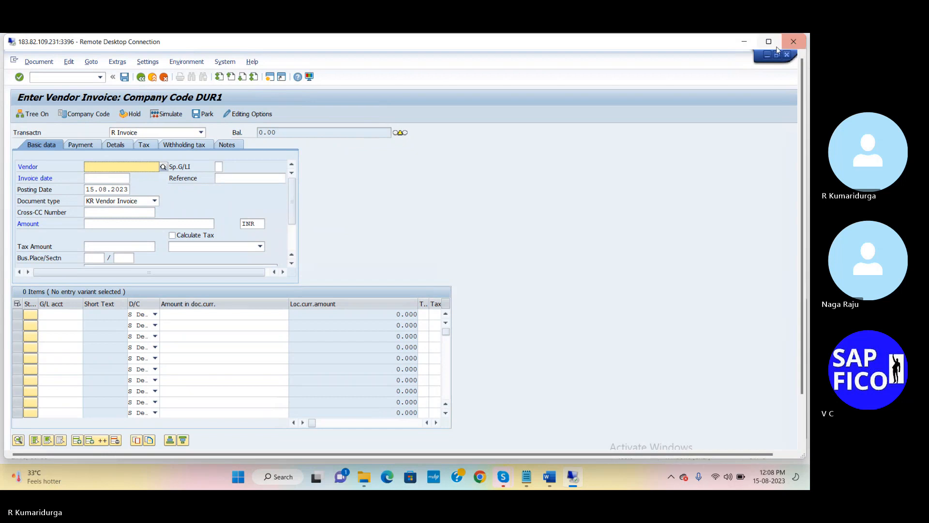
# - Maximize the Remote Desktop Connection window to restore the full-screen SAP session
pyautogui.moveTo(771, 46)
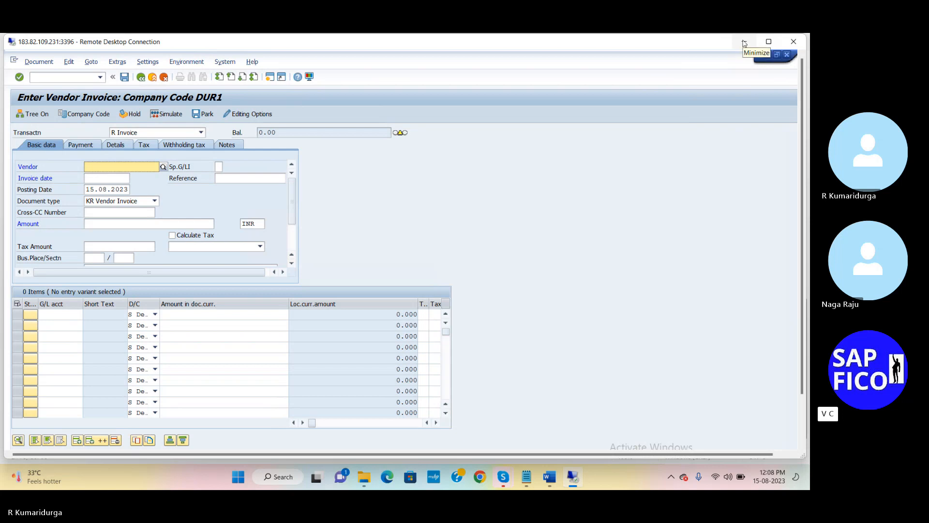
pyautogui.click(769, 42)
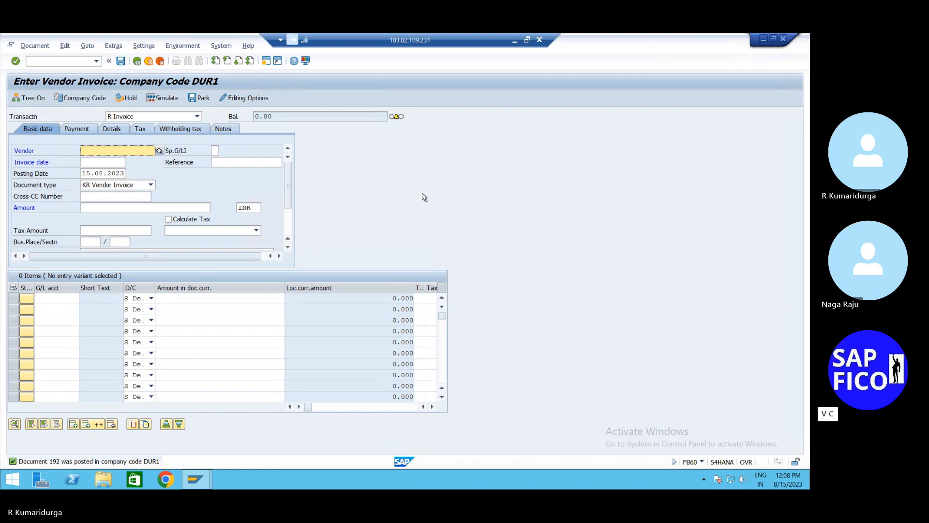
# - Update the FB60 note on line 9 in Notepad to document 192, then switch back to Remote Desktop
pyautogui.click(516, 41)
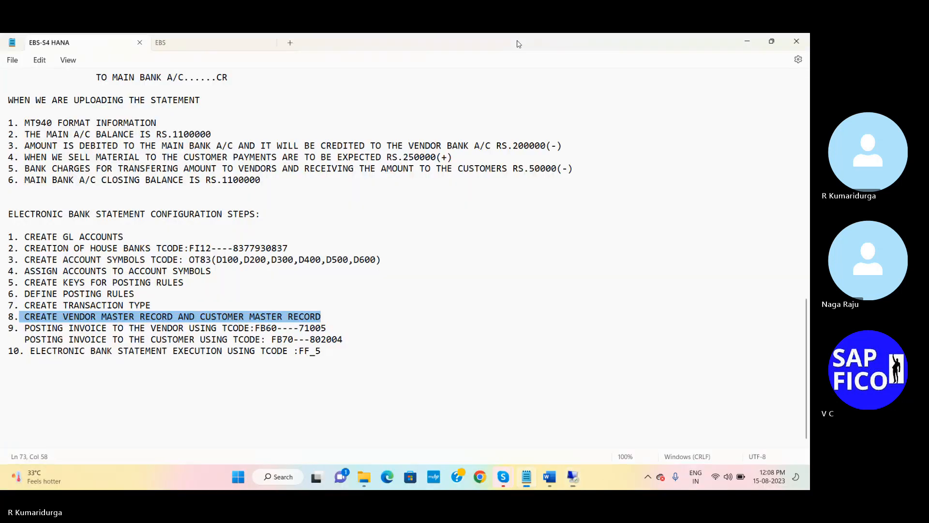
pyautogui.click(335, 326)
pyautogui.press('BackSpace')
pyautogui.press('BackSpace')
pyautogui.press('BackSpace')
pyautogui.press('BackSpace')
pyautogui.press('BackSpace')
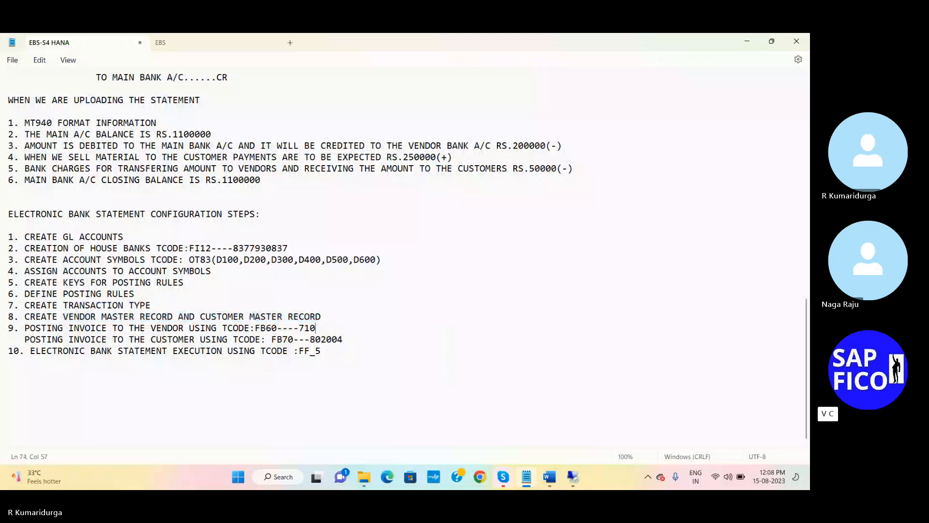
pyautogui.write('192')
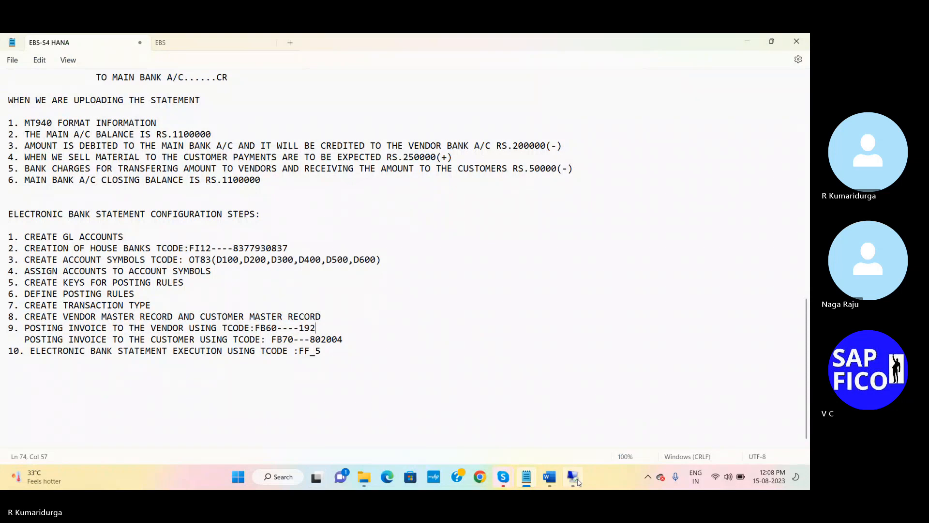
pyautogui.click(579, 482)
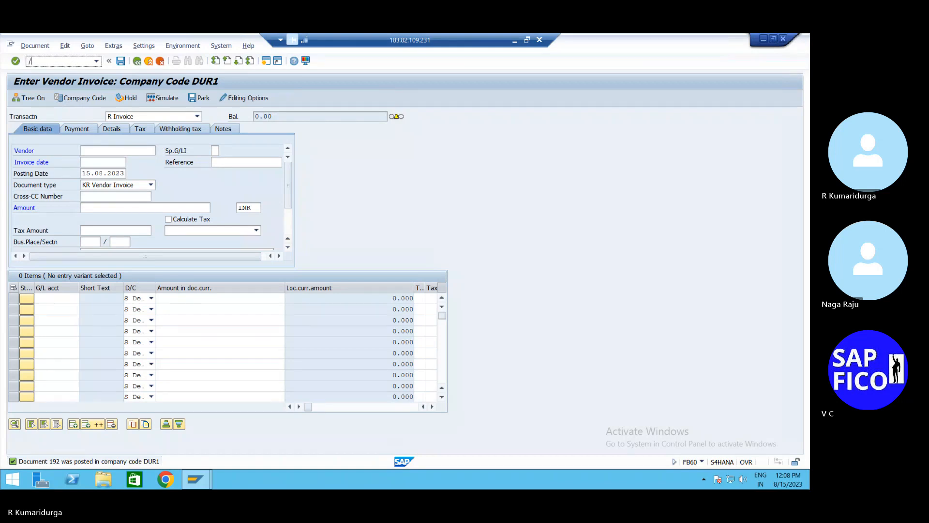
# - Start a customer invoice in company code DUR1 and choose customer SOFTEK PVT LTD from the search
pyautogui.write('/NFB03')
pyautogui.press('Return')
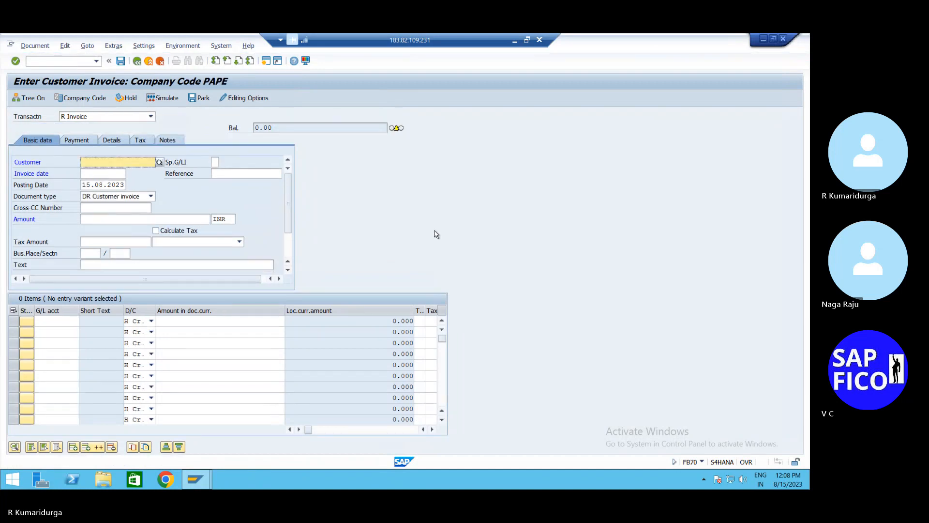
pyautogui.click(85, 98)
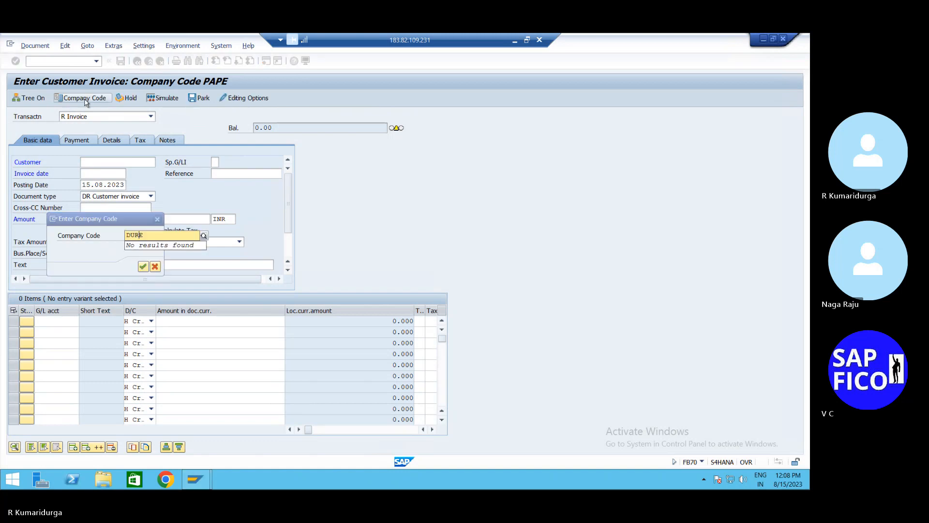
pyautogui.write('1')
pyautogui.press('Return')
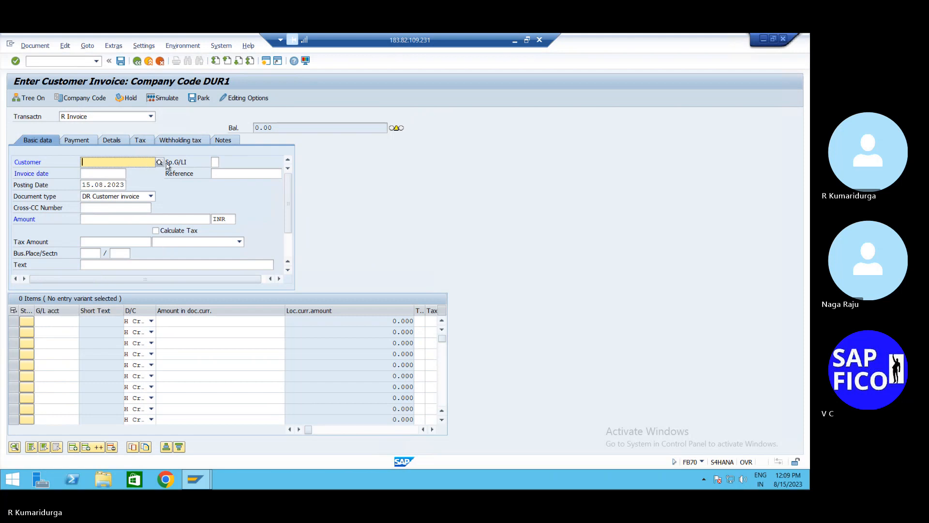
pyautogui.click(159, 162)
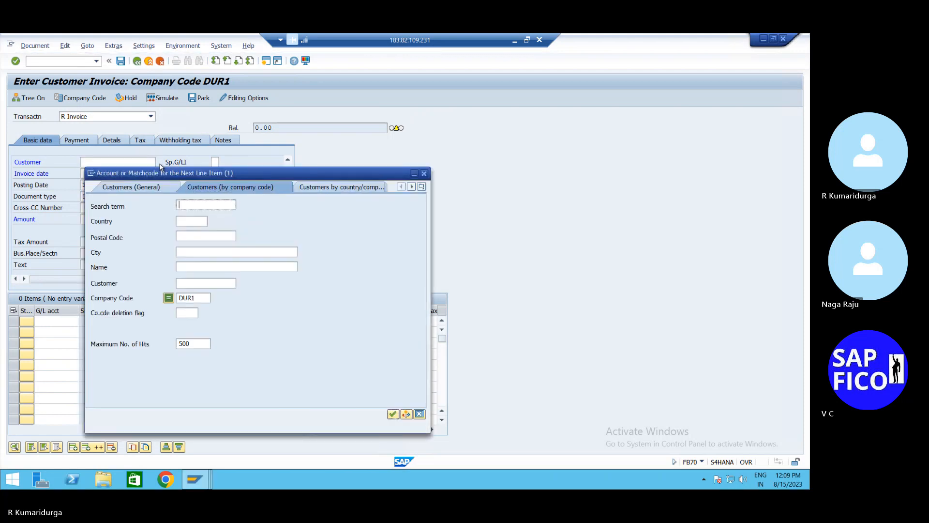
pyautogui.press('Return')
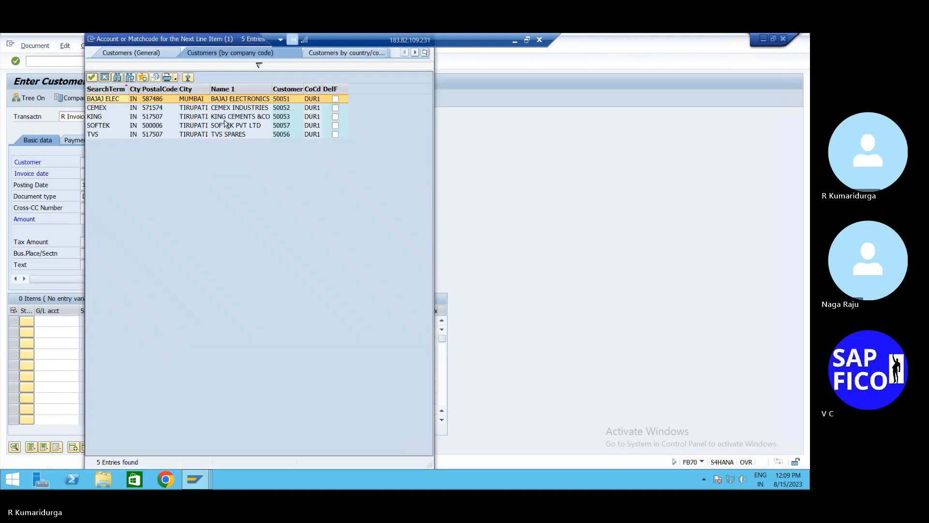
pyautogui.doubleClick(226, 126)
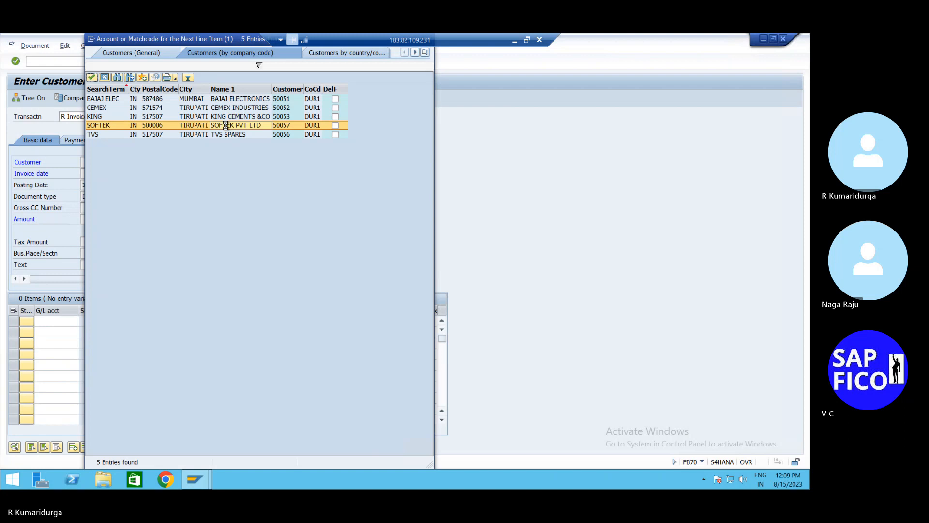
# - Enter invoice date 15.08.2023 and invoice amount 250000
pyautogui.click(113, 175)
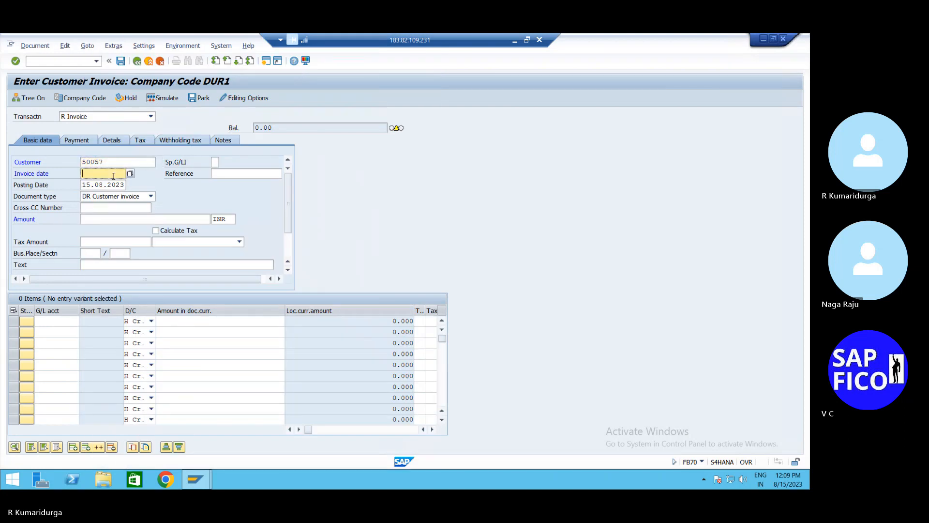
pyautogui.write('15.08.2023')
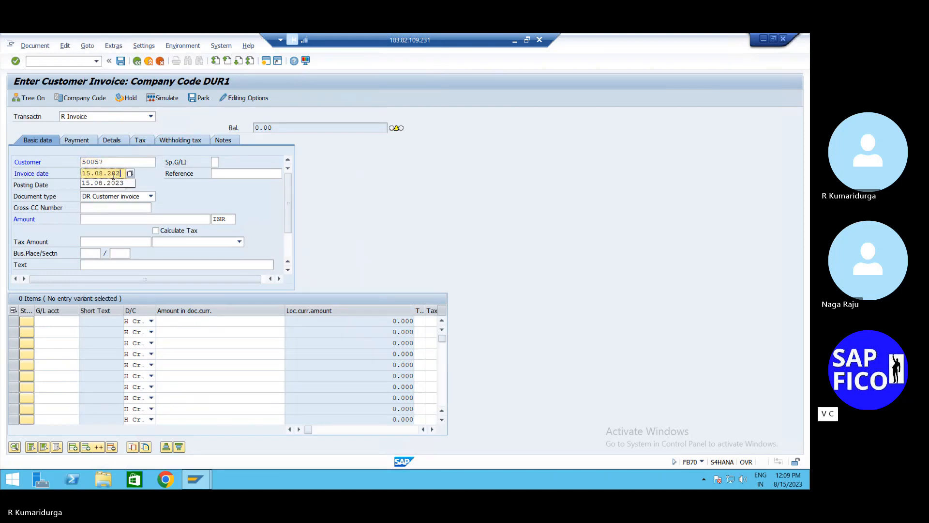
pyautogui.click(94, 221)
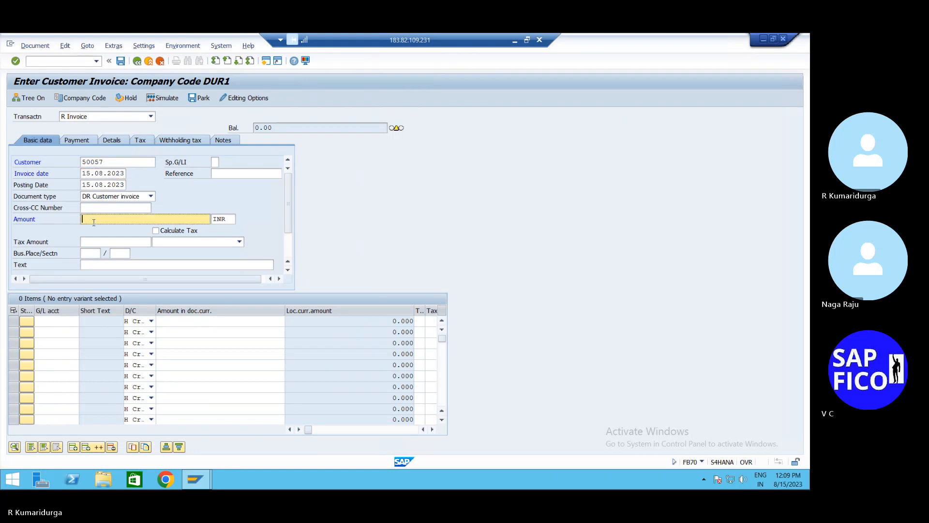
pyautogui.write('250000')
# - Add a first line on G/L account 200200 SALES ACCOUNT with amount * to balance the invoice
pyautogui.click(49, 320)
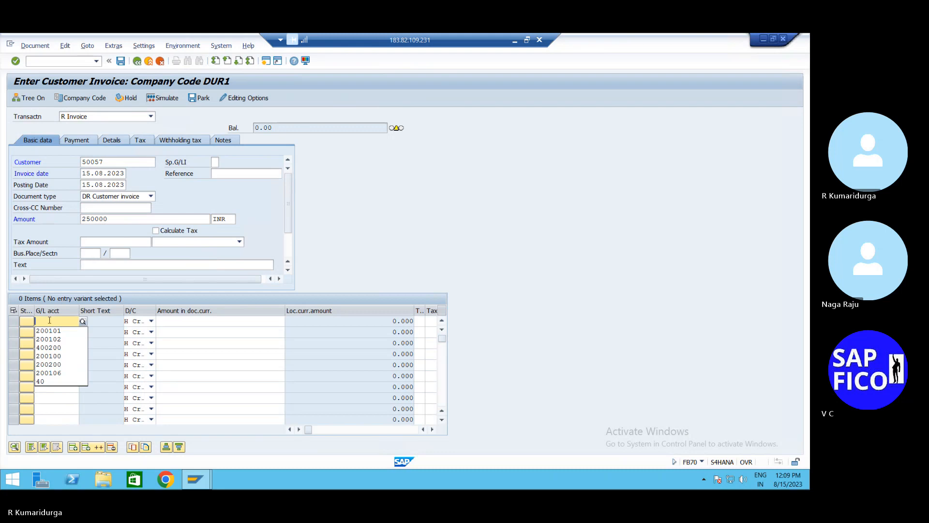
pyautogui.press('Down')
pyautogui.press('Down')
pyautogui.press('Down')
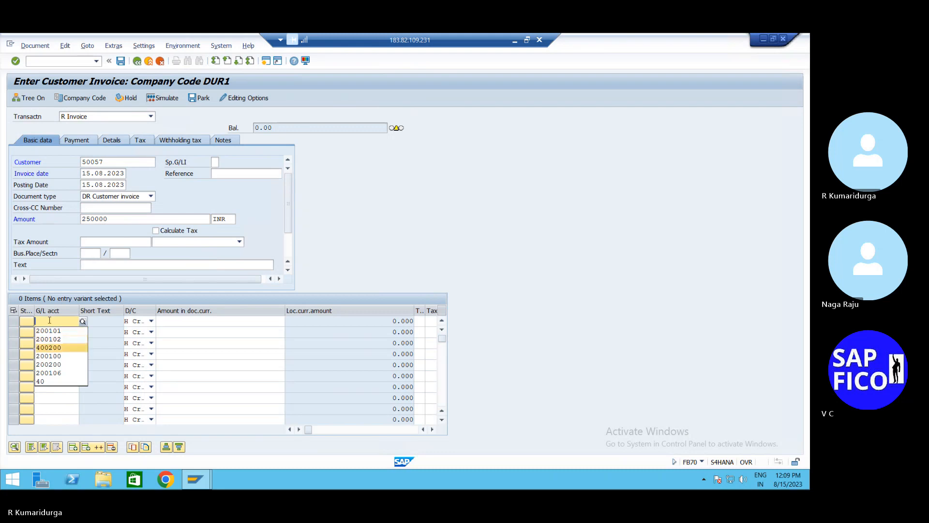
pyautogui.click(83, 321)
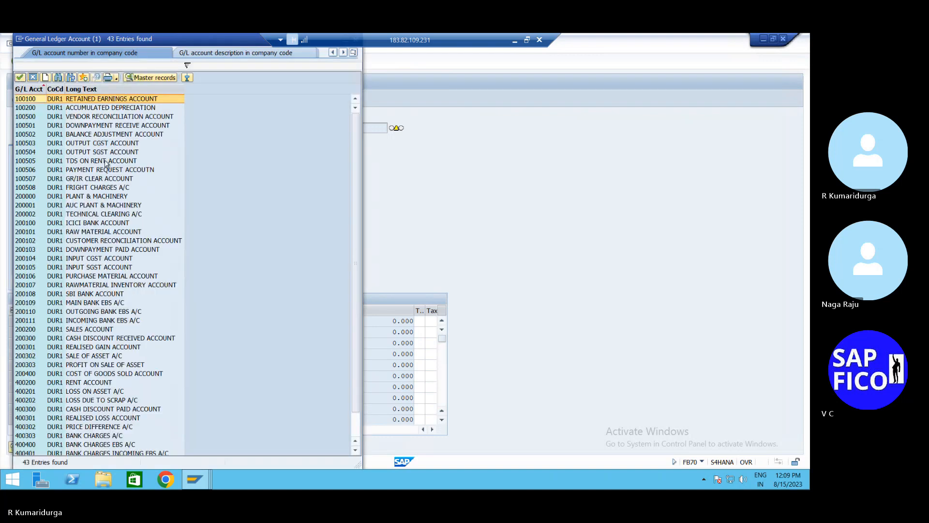
pyautogui.click(80, 330)
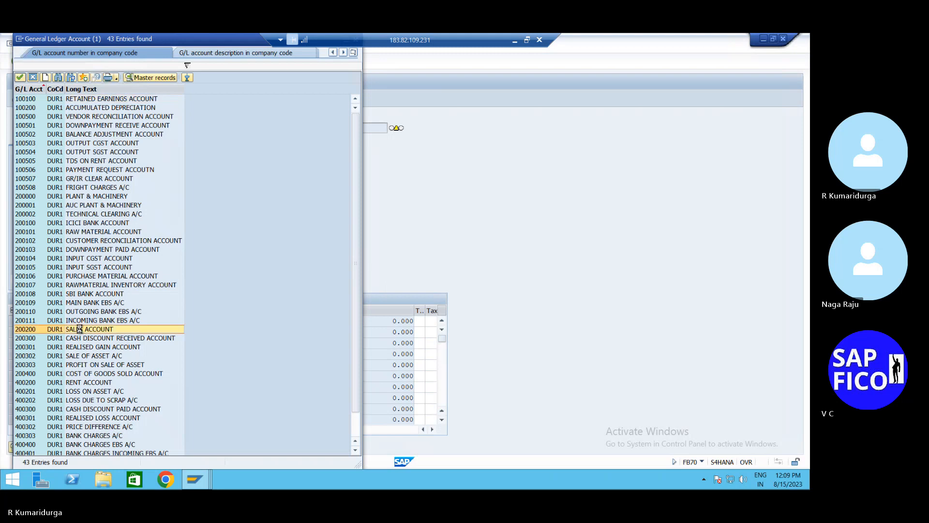
pyautogui.doubleClick(80, 330)
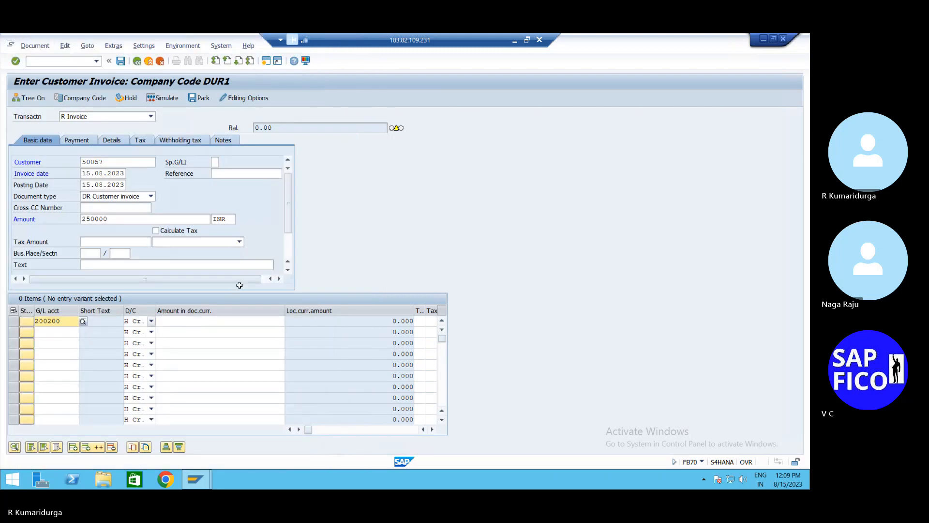
pyautogui.click(203, 322)
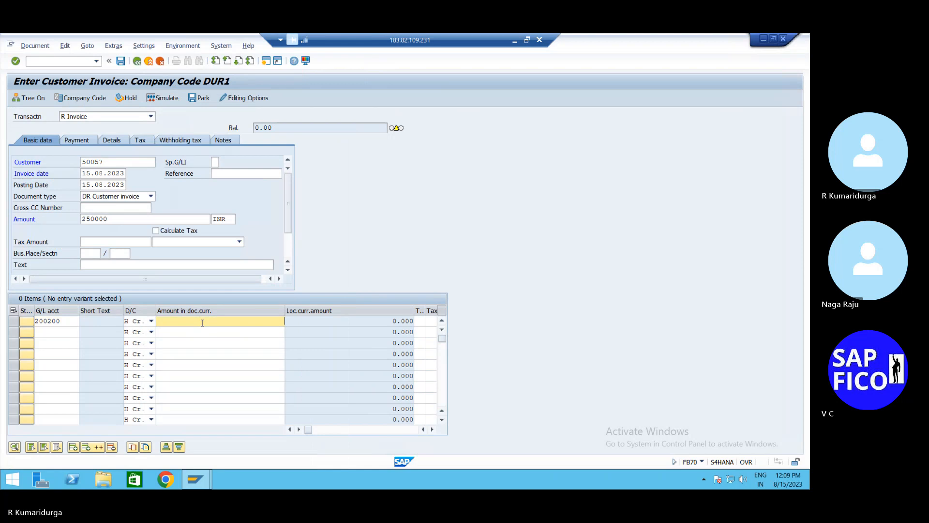
pyautogui.write('*')
pyautogui.press('Return')
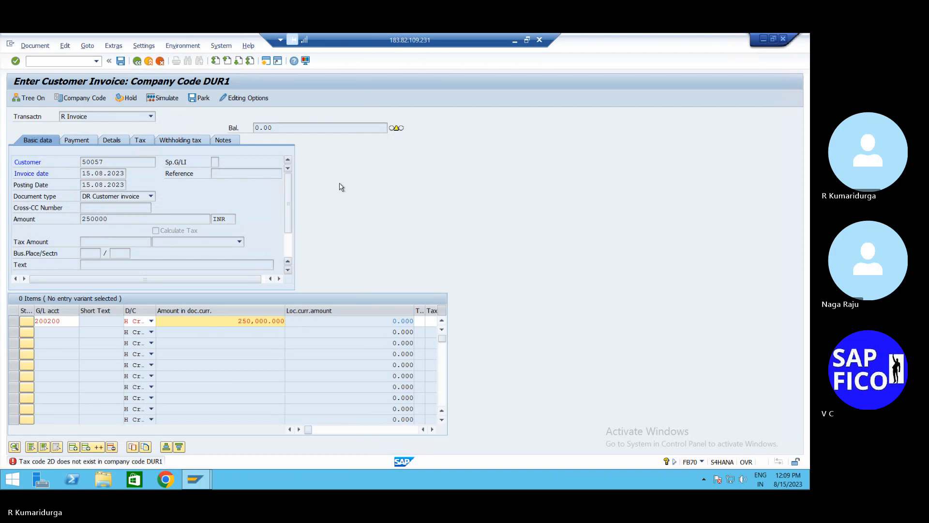
pyautogui.click(76, 64)
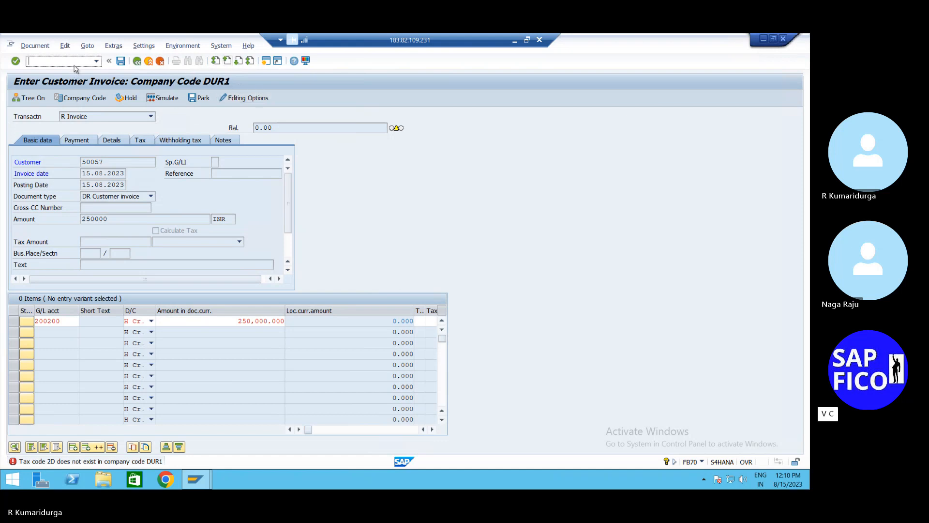
# - Open G/L account master data maintenance with transaction FS00
pyautogui.write('FS00')
pyautogui.press('Return')
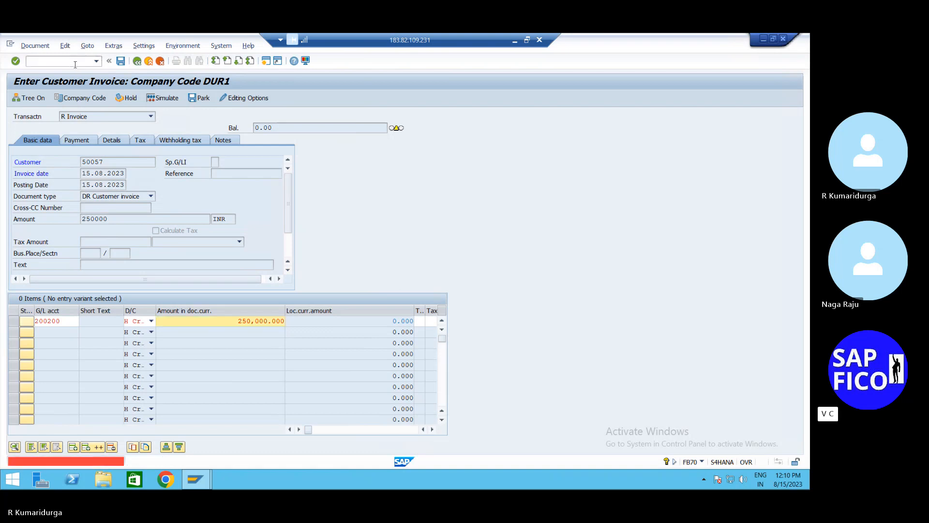
pyautogui.write('/NFS0')
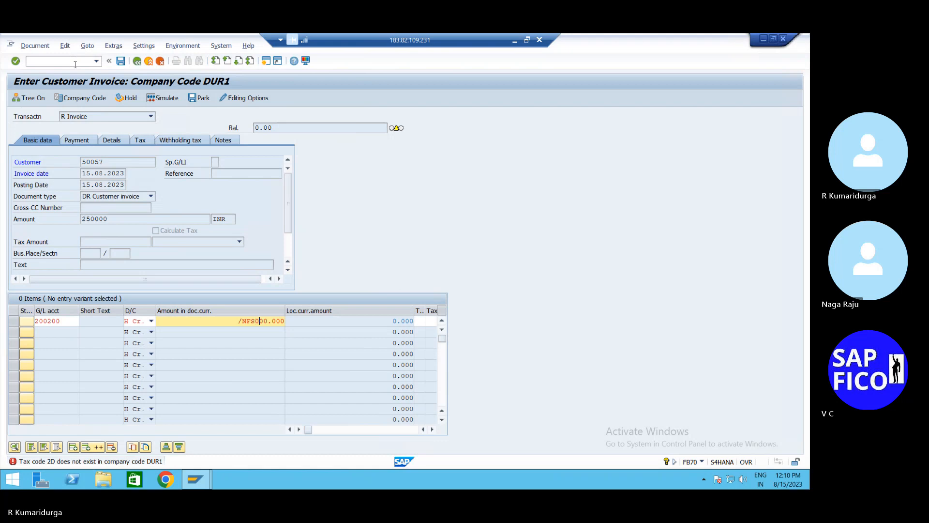
pyautogui.press('Return')
pyautogui.click(75, 64)
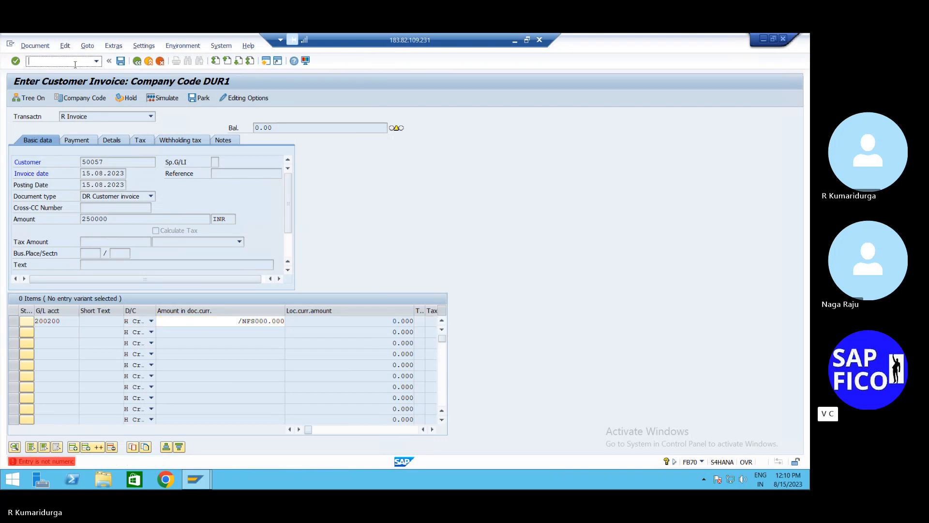
pyautogui.write('/NFS00')
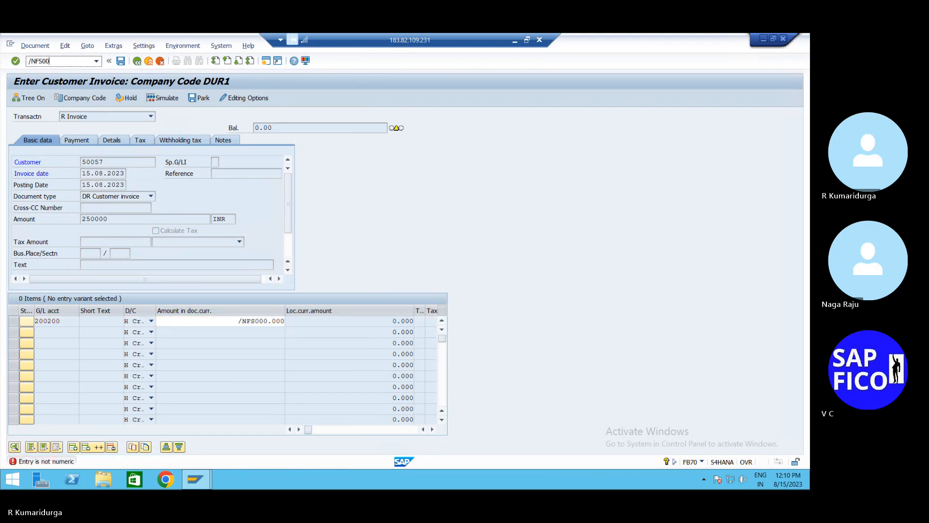
pyautogui.press('Return')
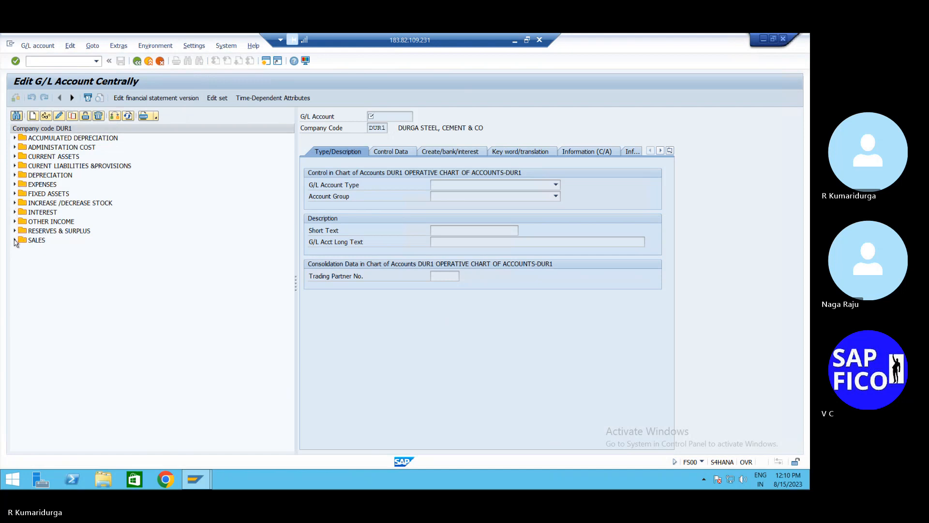
# - Open account 200200 SALES A/C in change mode, clear tax category 2D, and try saving
pyautogui.click(15, 240)
pyautogui.doubleClick(41, 250)
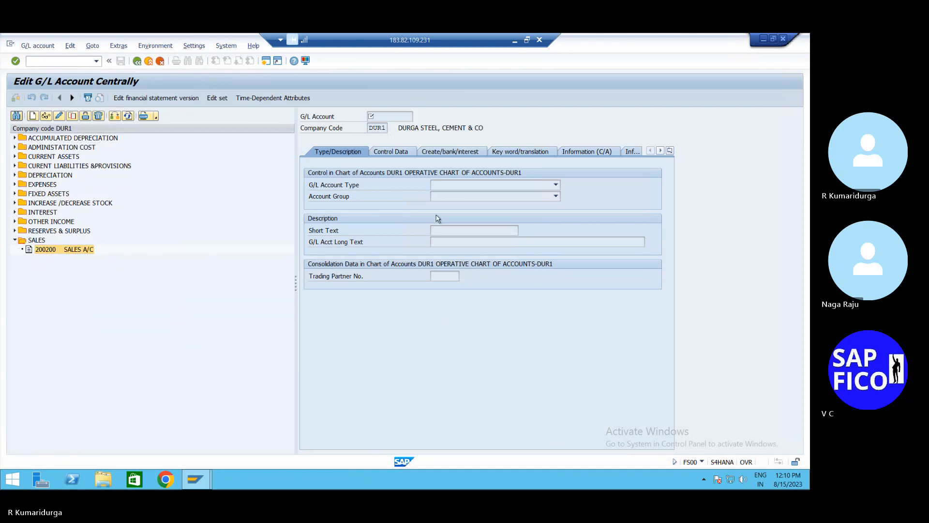
pyautogui.click(404, 153)
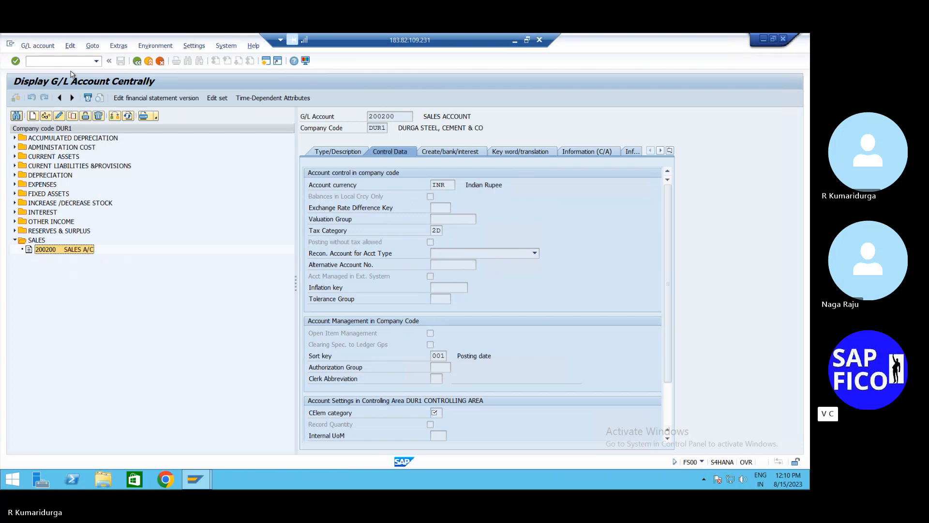
pyautogui.click(58, 116)
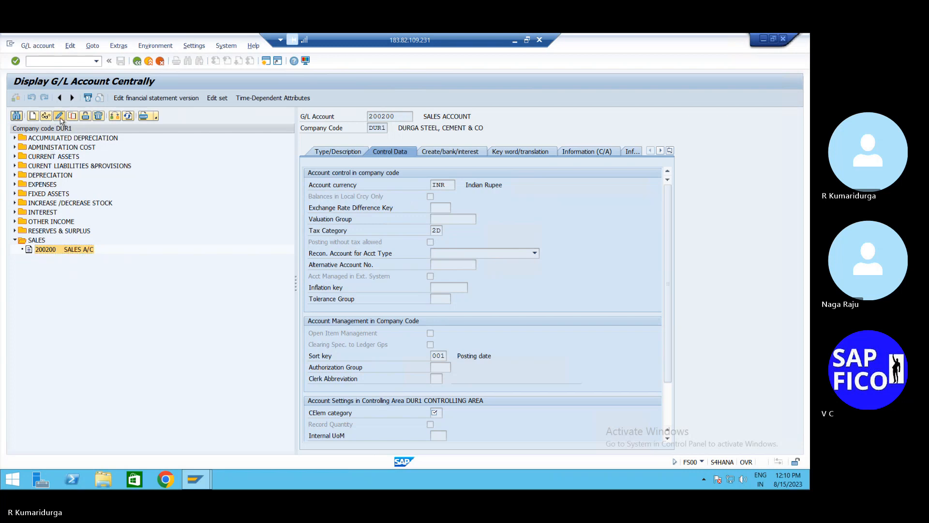
pyautogui.click(433, 230)
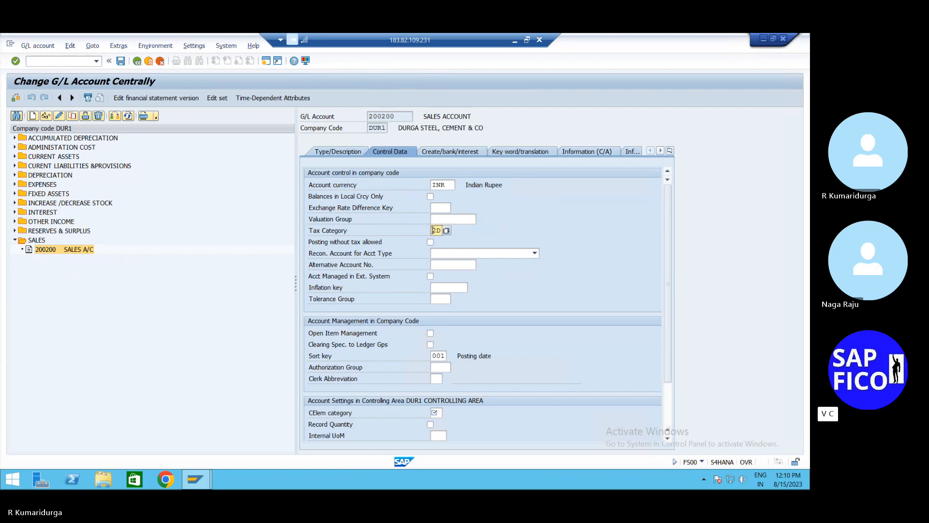
pyautogui.press('Delete')
pyautogui.press('Delete')
pyautogui.press('Return')
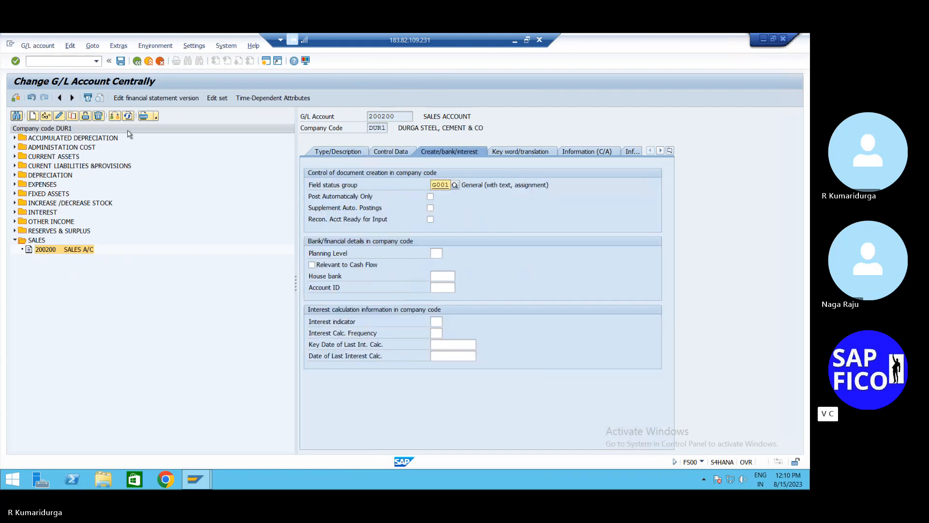
pyautogui.click(121, 61)
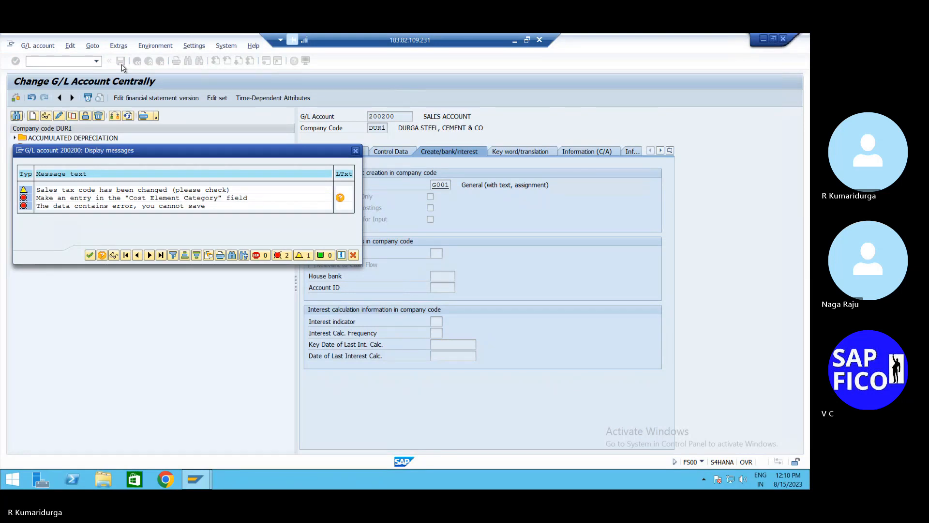
# - Set cost element category 01 (primary costs) on account 200200 and save, accepting the warnings
pyautogui.click(355, 151)
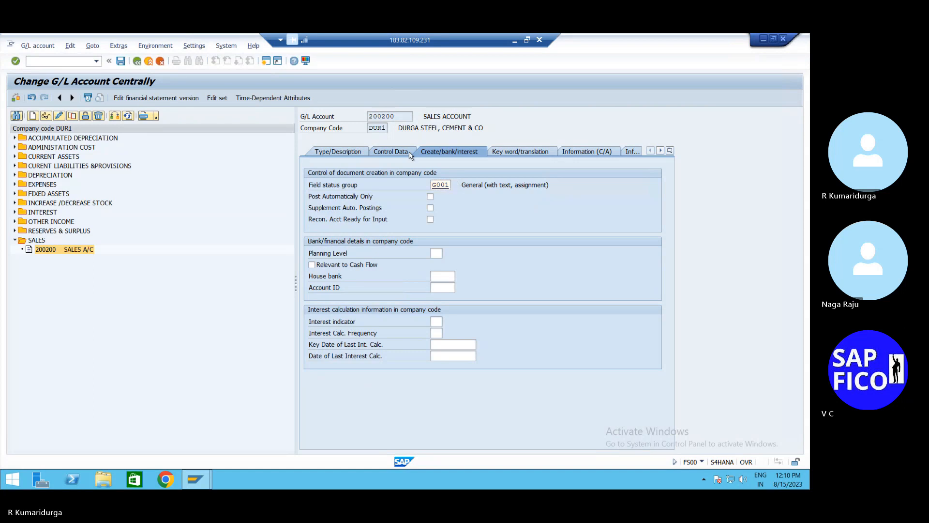
pyautogui.click(409, 153)
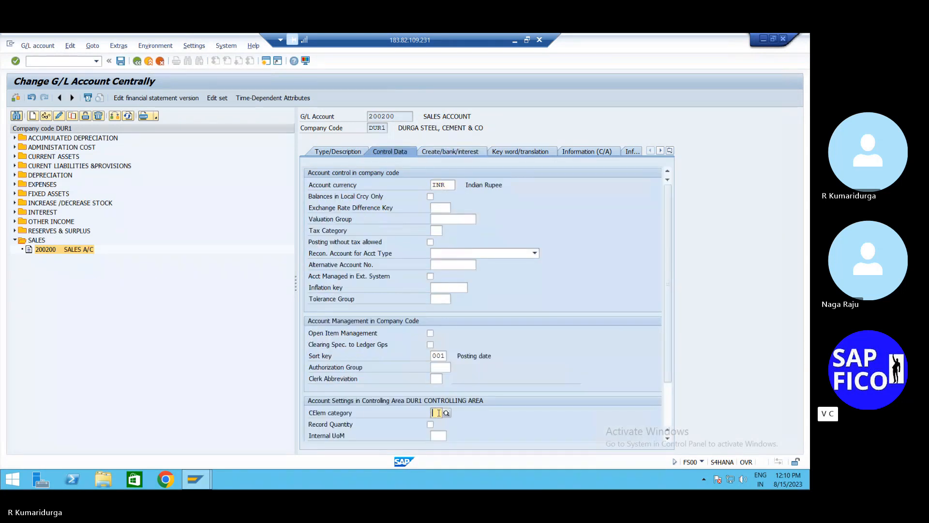
pyautogui.press('F4')
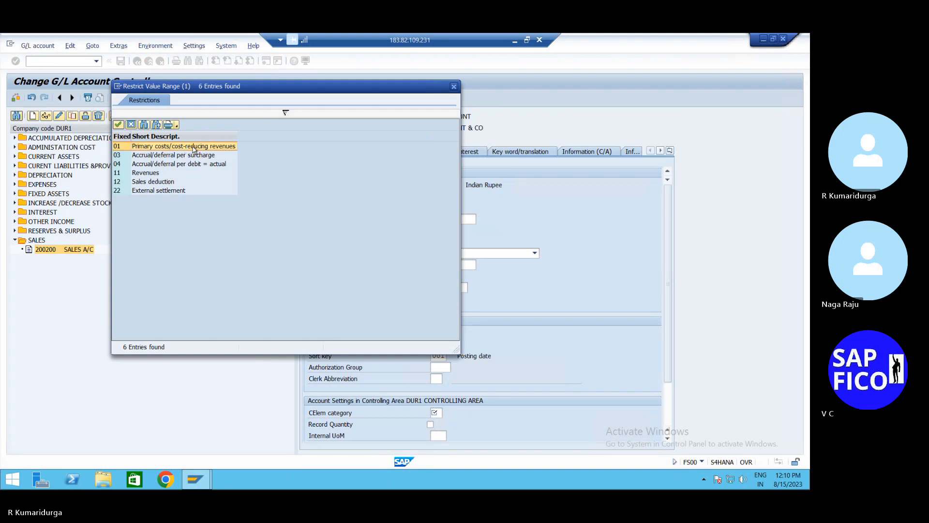
pyautogui.doubleClick(193, 148)
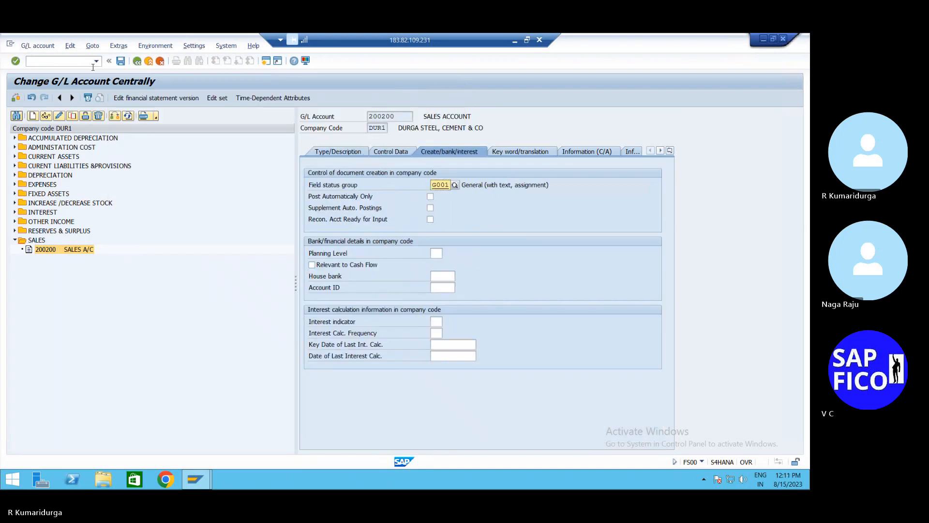
pyautogui.click(121, 61)
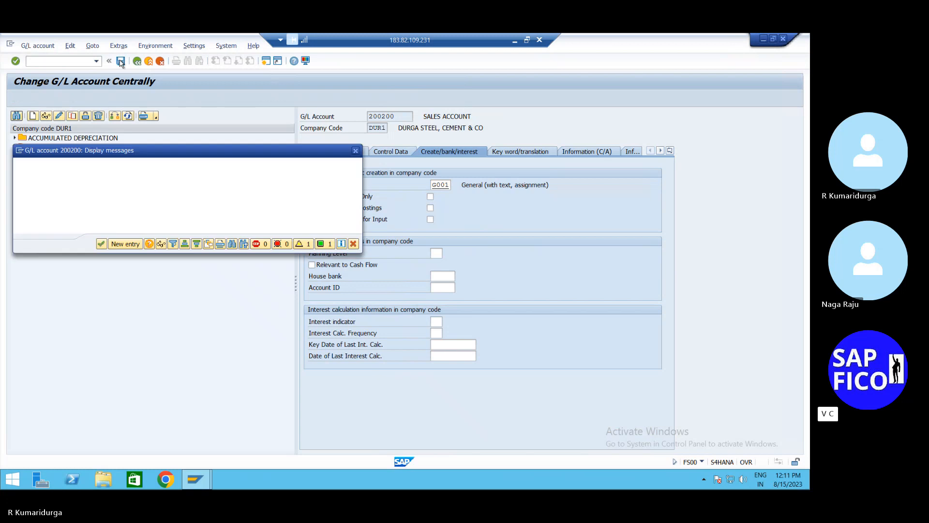
pyautogui.press('Return')
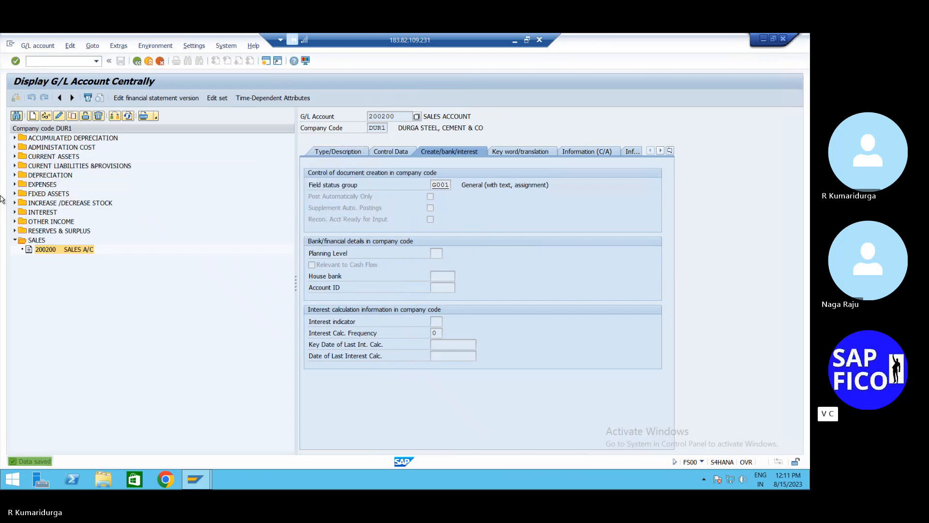
pyautogui.click(40, 61)
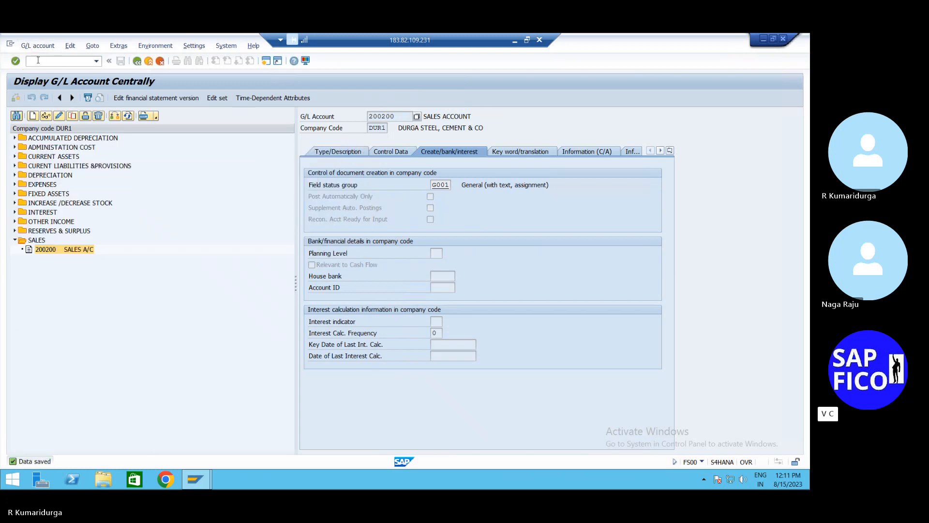
# - Launch FB70 and select the recently used customer
pyautogui.write('/NFB70')
pyautogui.press('Return')
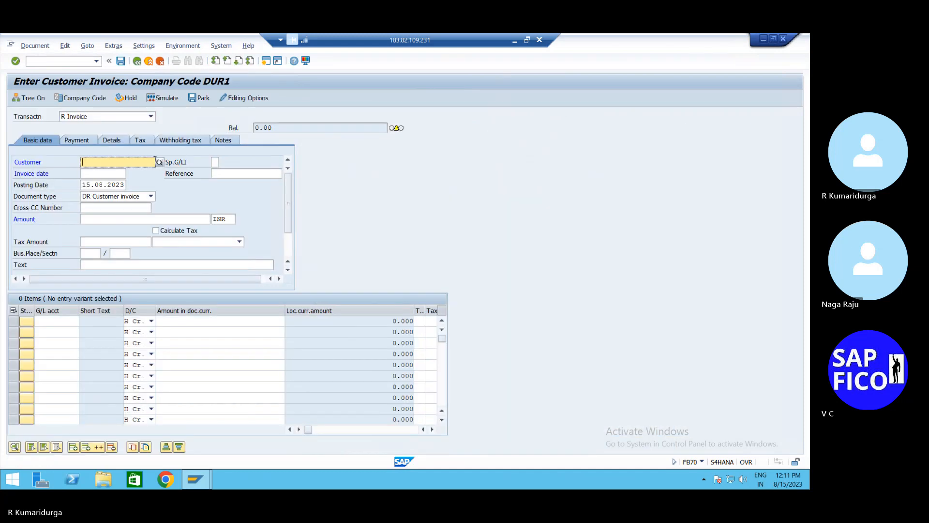
pyautogui.click(155, 162)
pyautogui.press('Down')
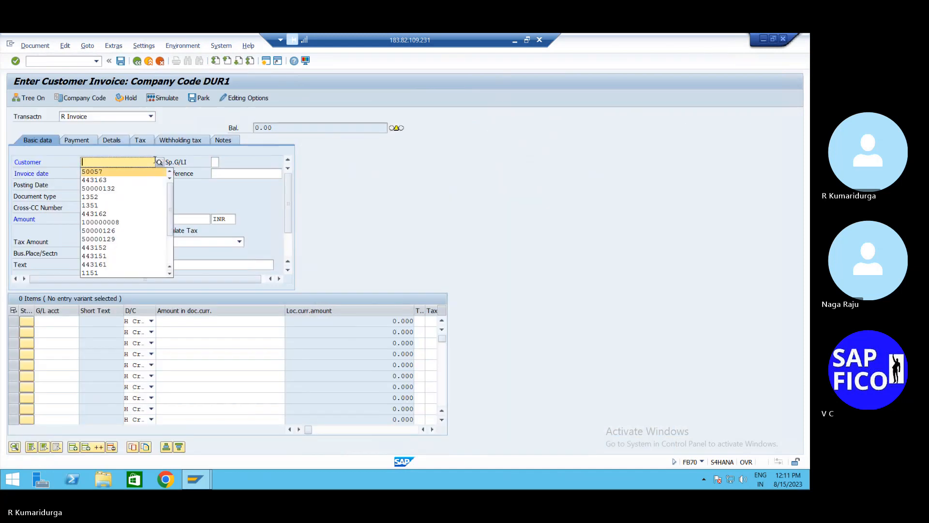
pyautogui.press('Return')
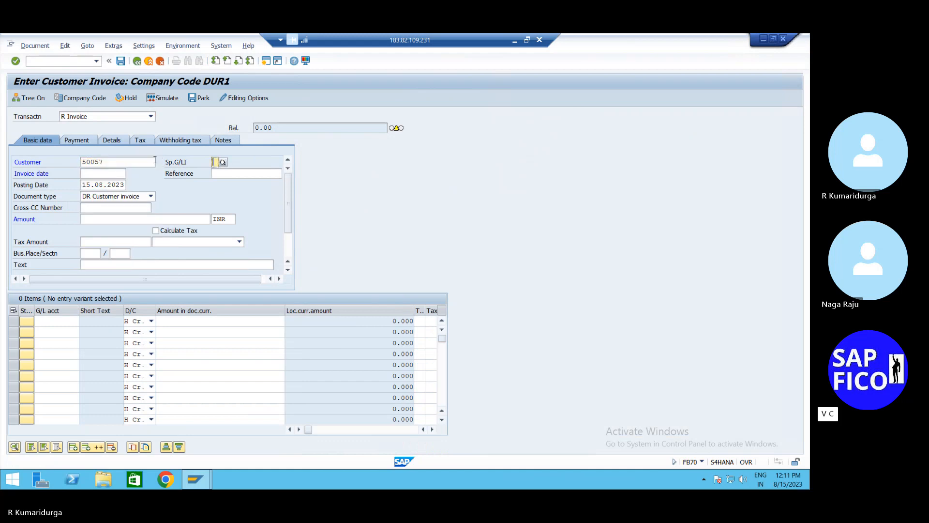
# - Enter invoice date 15.08.2023, amount 250000 and text SELLING FINISHED GOODS
pyautogui.press('Tab')
pyautogui.write('15.08.2023')
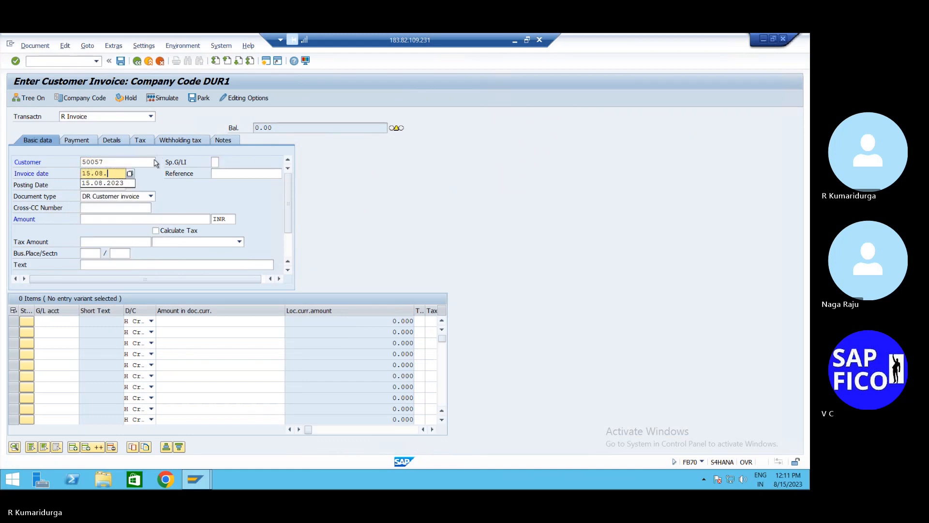
pyautogui.press('Return')
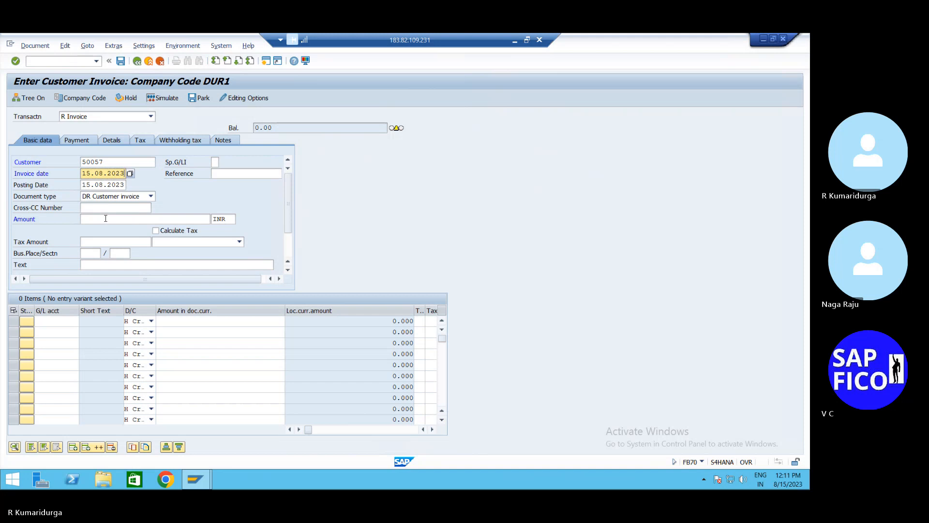
pyautogui.click(106, 218)
pyautogui.write('250000')
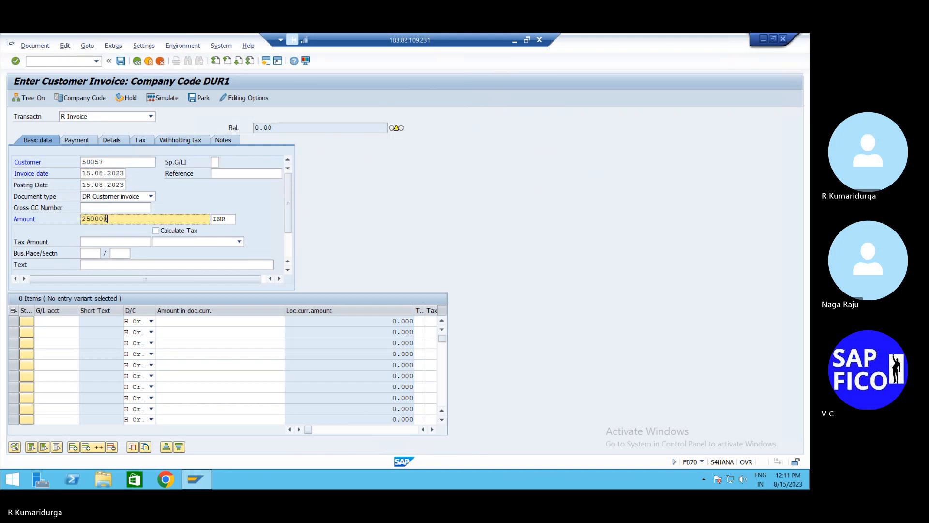
pyautogui.click(121, 264)
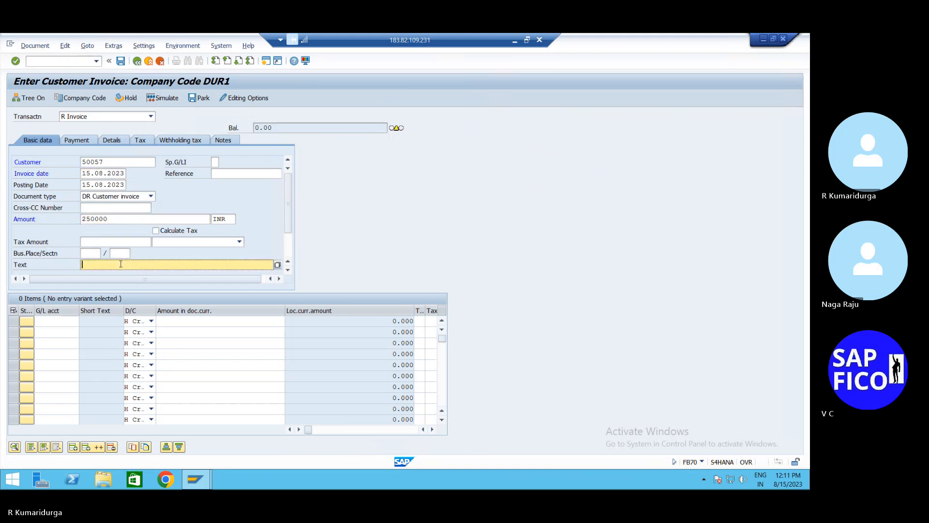
pyautogui.write('SE')
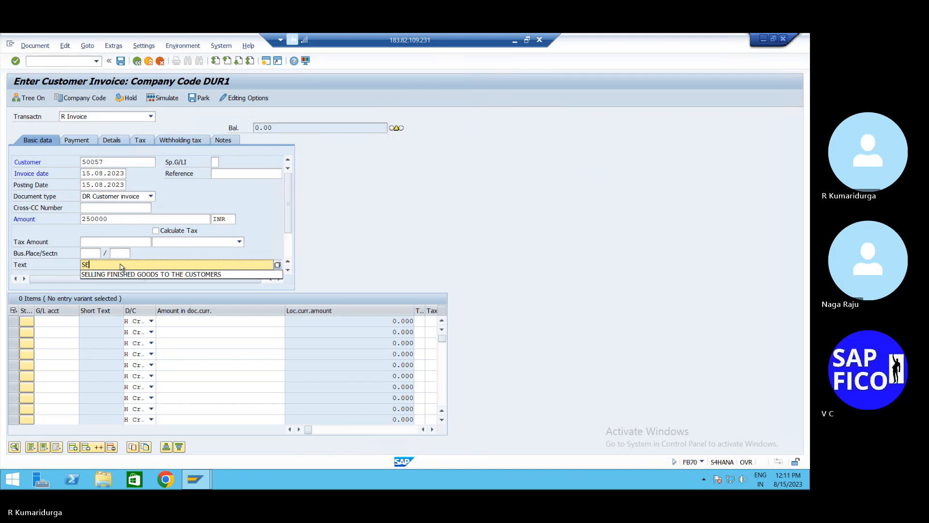
pyautogui.click(122, 274)
pyautogui.press('Return')
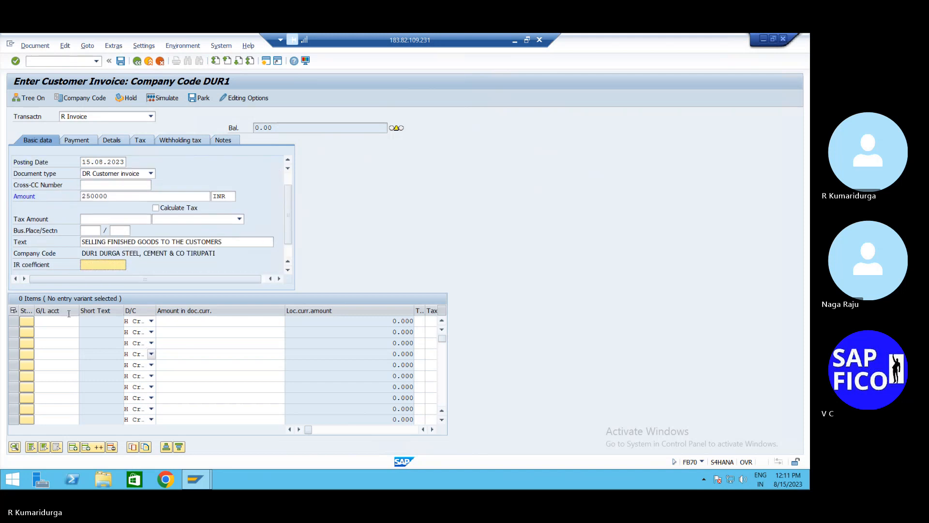
# - Add a line on G/L account 200200 with amount * to balance the invoice
pyautogui.click(66, 324)
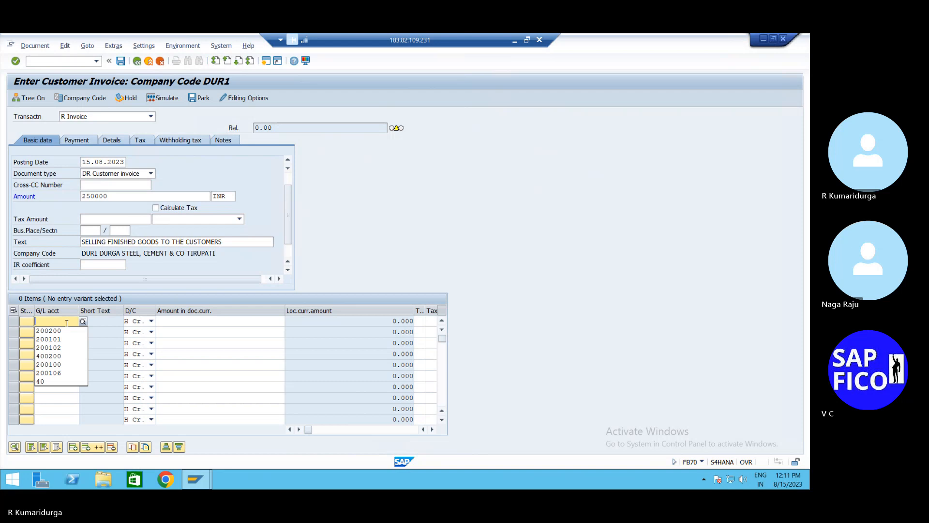
pyautogui.press('Down')
pyautogui.press('Return')
pyautogui.press('Tab')
pyautogui.press('Tab')
pyautogui.write('*')
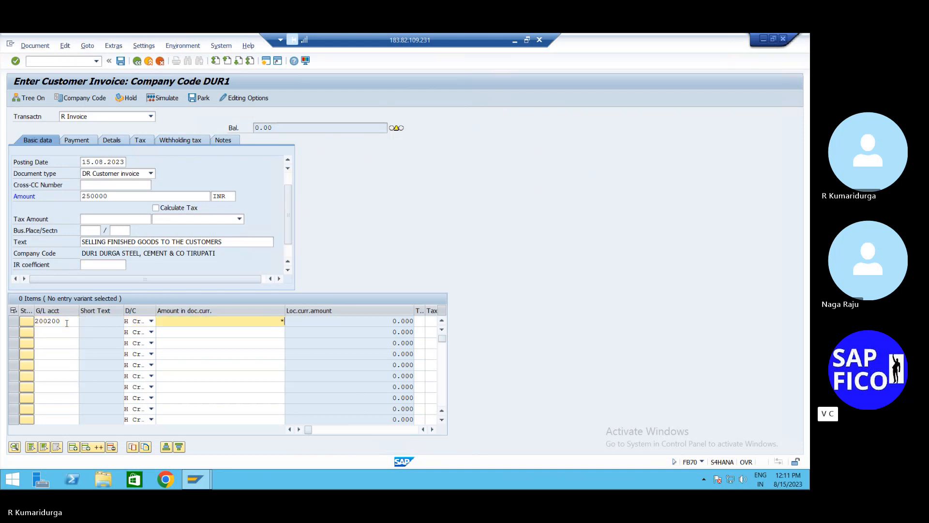
pyautogui.press('Return')
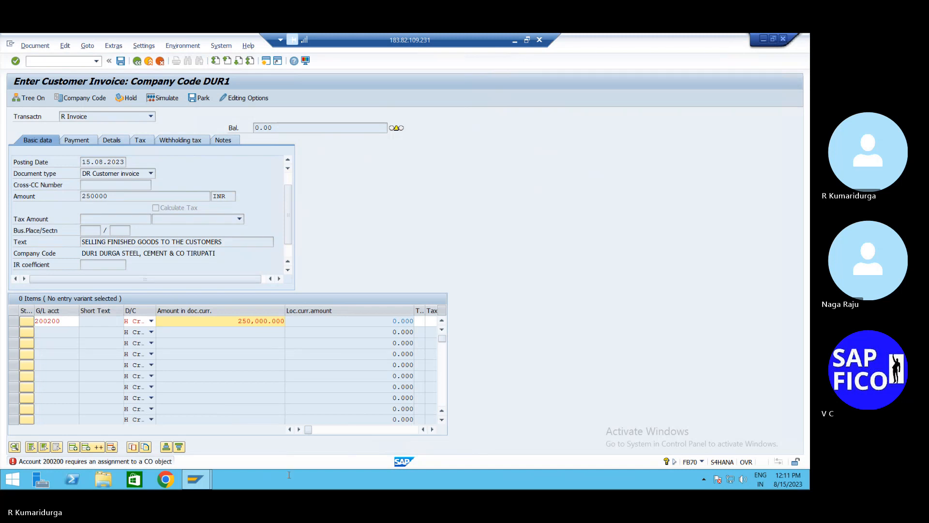
pyautogui.click(433, 429)
pyautogui.click(432, 430)
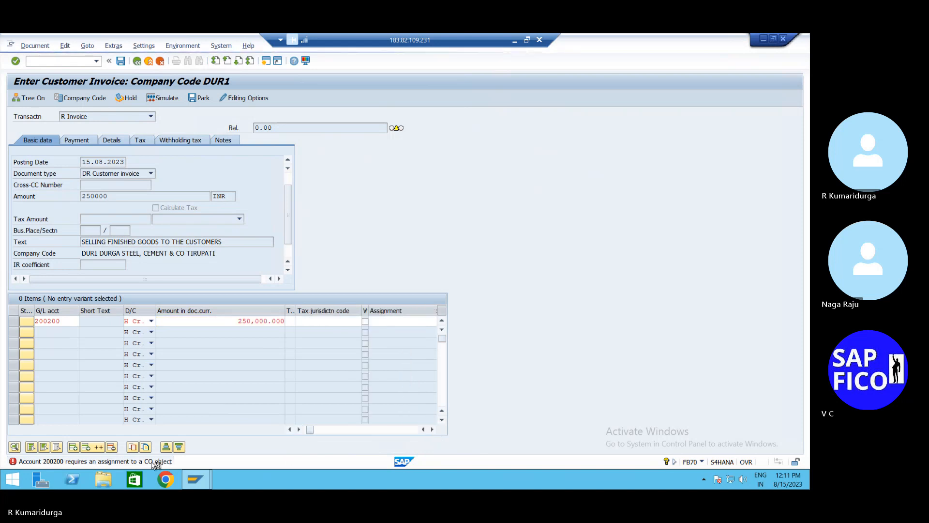
pyautogui.doubleClick(151, 464)
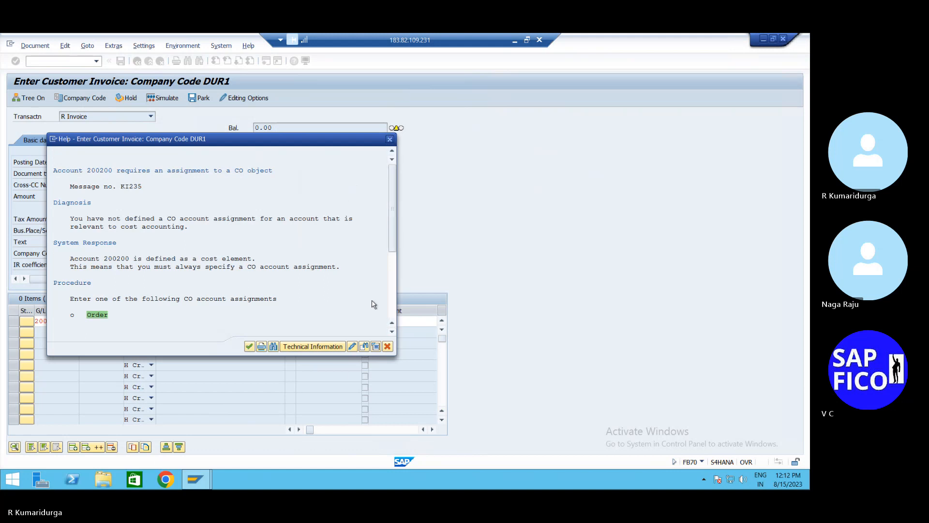
pyautogui.click(390, 140)
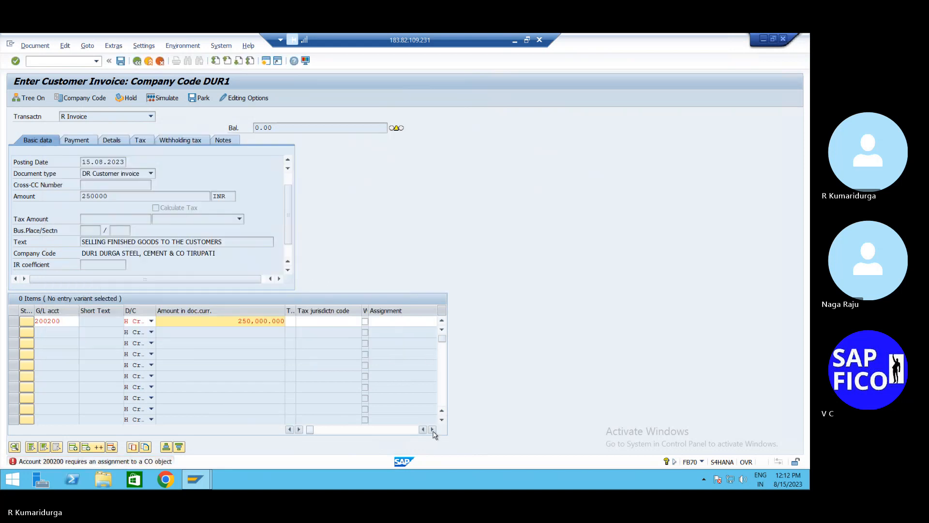
# - Scroll the 200200 line item right to the Cost object column and open its search help
pyautogui.click(433, 430)
pyautogui.click(432, 430)
pyautogui.click(433, 430)
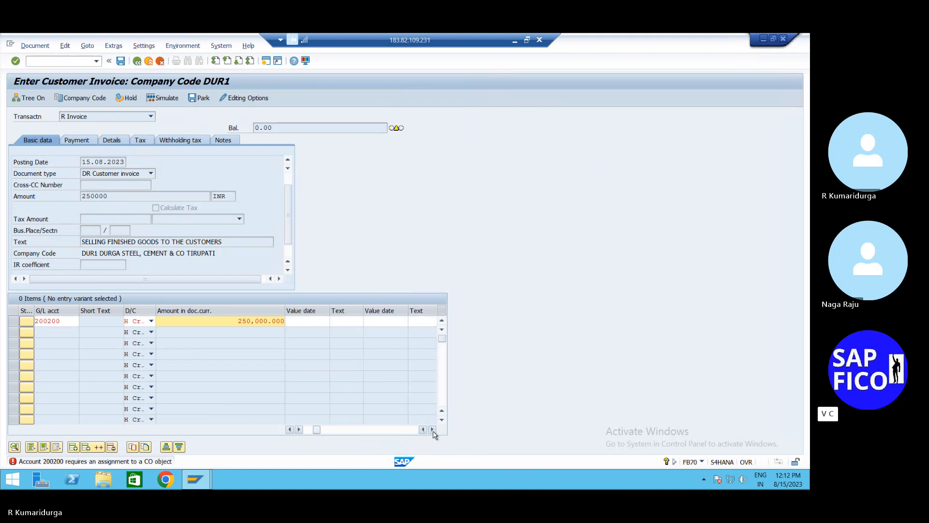
pyautogui.click(433, 430)
pyautogui.click(433, 430)
pyautogui.click(433, 430)
pyautogui.click(433, 430)
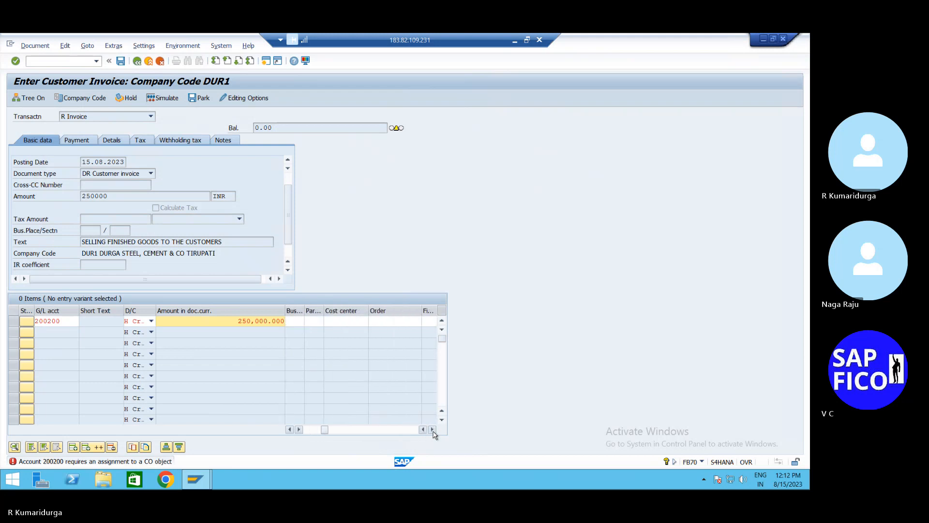
pyautogui.click(433, 430)
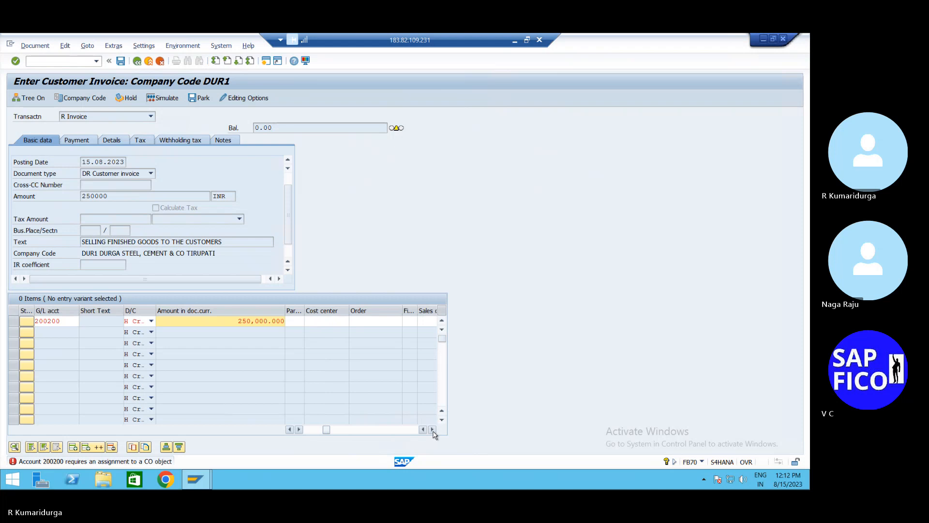
pyautogui.click(433, 431)
pyautogui.click(433, 430)
pyautogui.click(433, 430)
pyautogui.click(433, 430)
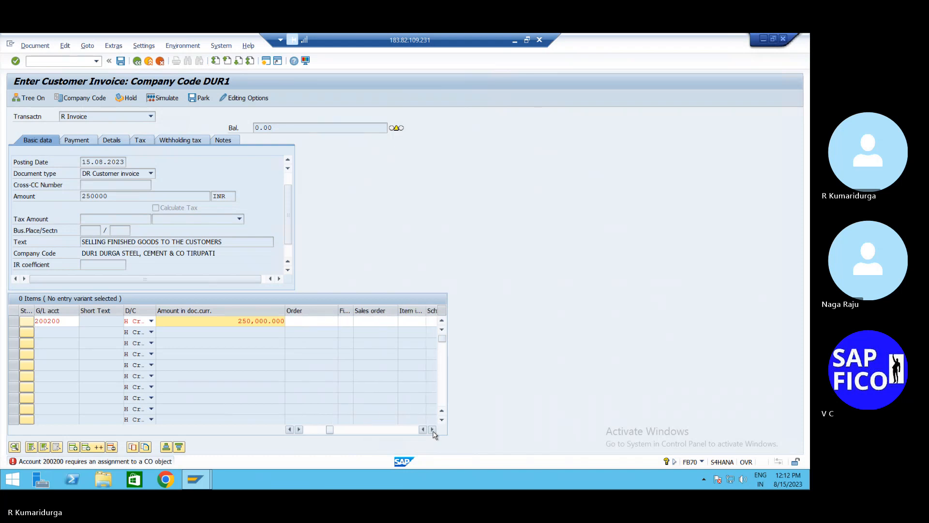
pyautogui.click(432, 430)
pyautogui.click(433, 430)
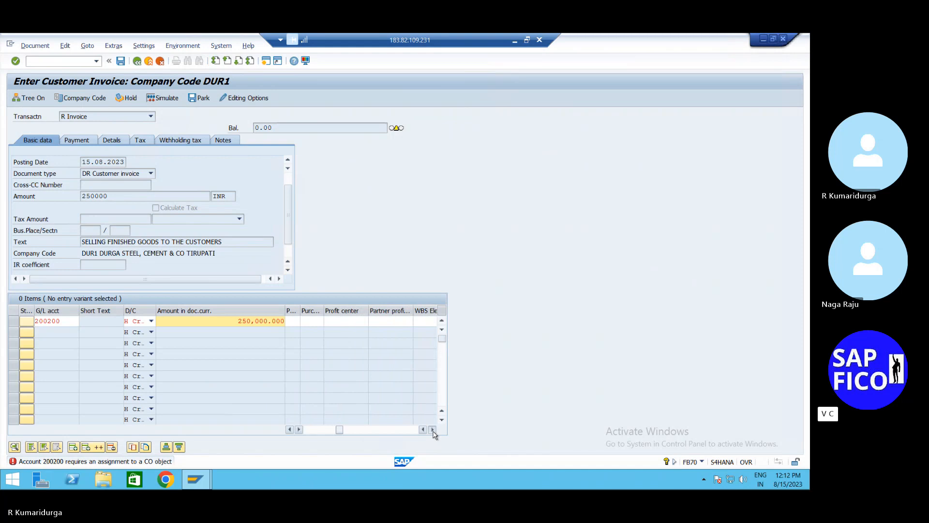
pyautogui.click(433, 430)
pyautogui.click(433, 430)
pyautogui.click(433, 430)
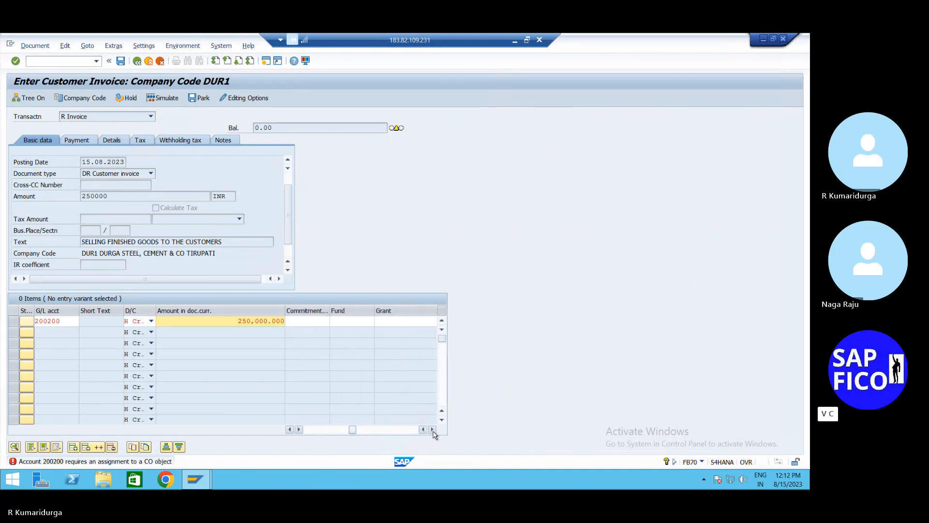
pyautogui.click(433, 430)
pyautogui.click(433, 430)
pyautogui.click(433, 430)
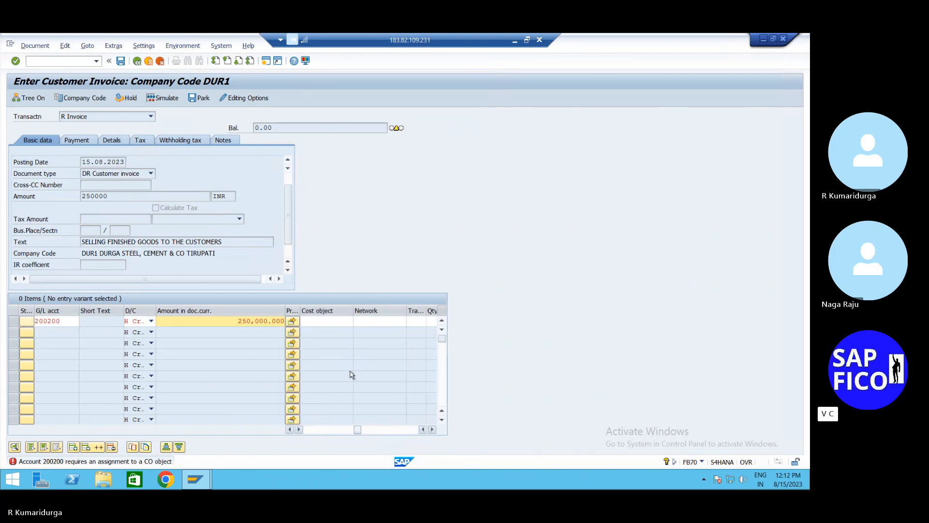
pyautogui.click(334, 320)
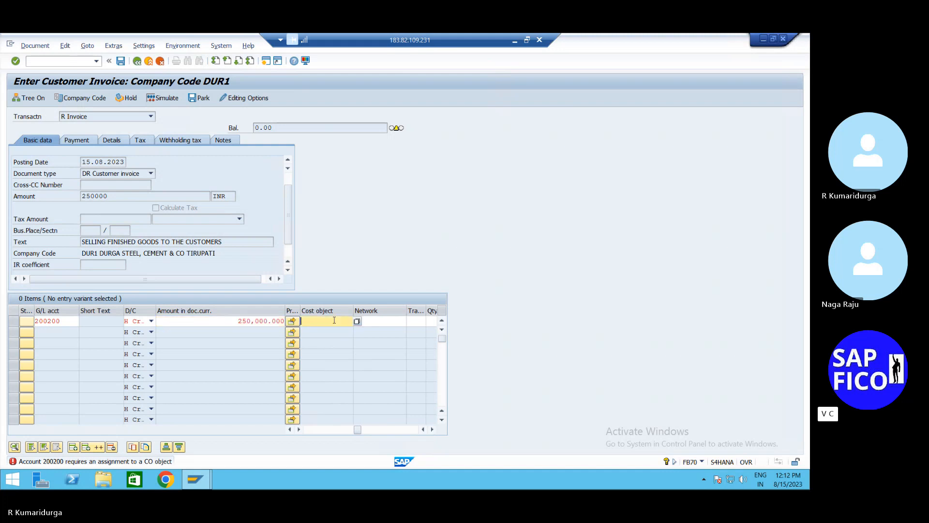
pyautogui.click(357, 321)
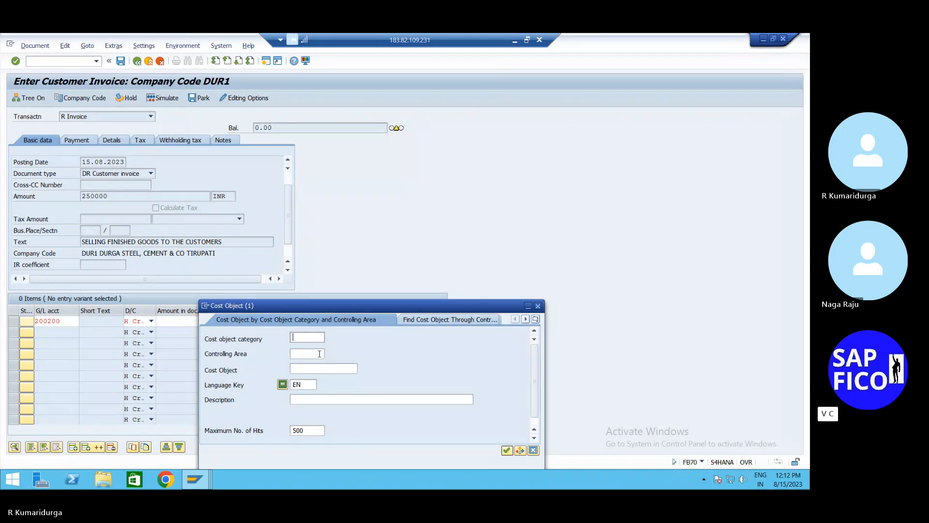
# - Search cost objects restricted to controlling area DUR1, find no values, and close the lookup
pyautogui.press('Return')
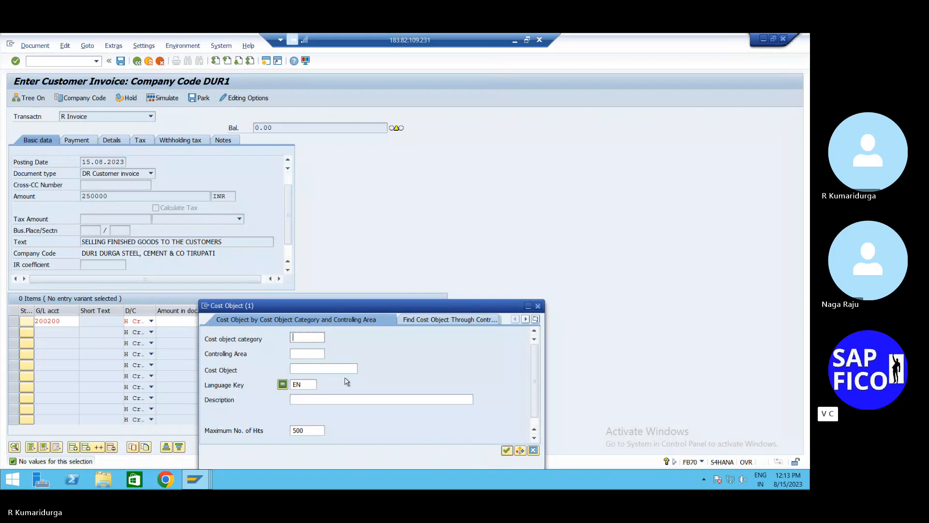
pyautogui.click(317, 354)
pyautogui.write('DUR1')
pyautogui.press('Return')
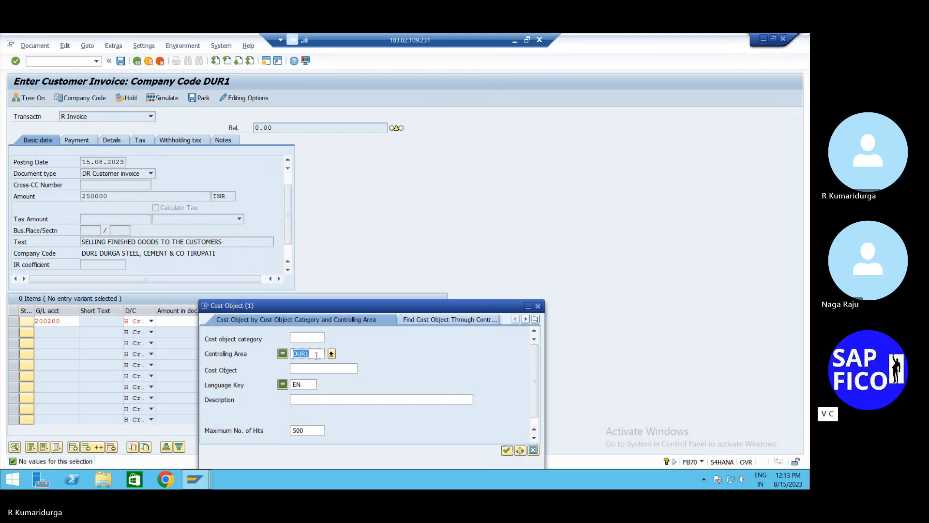
pyautogui.click(586, 280)
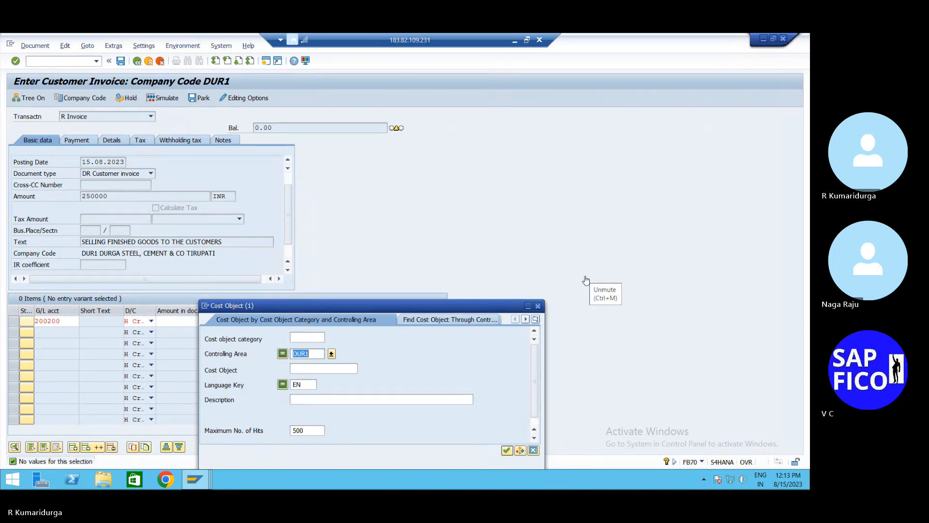
pyautogui.click(538, 306)
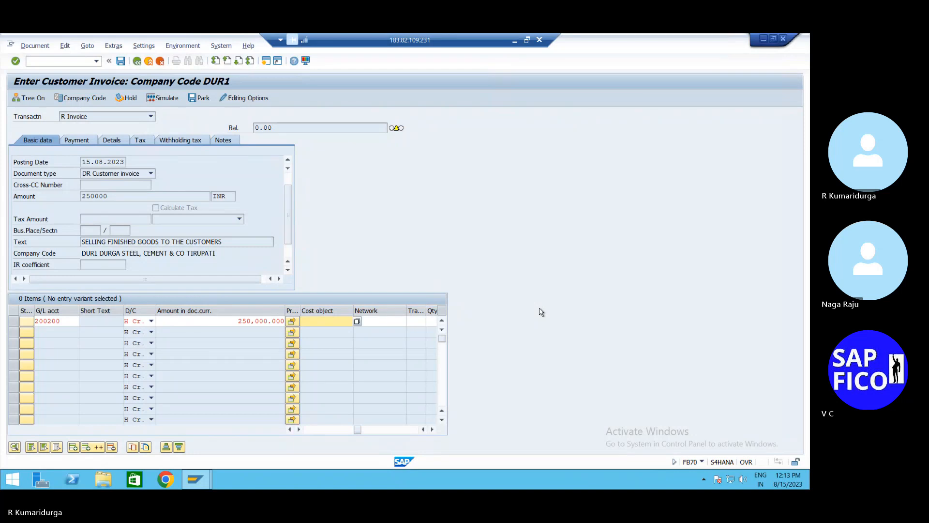
pyautogui.click(360, 326)
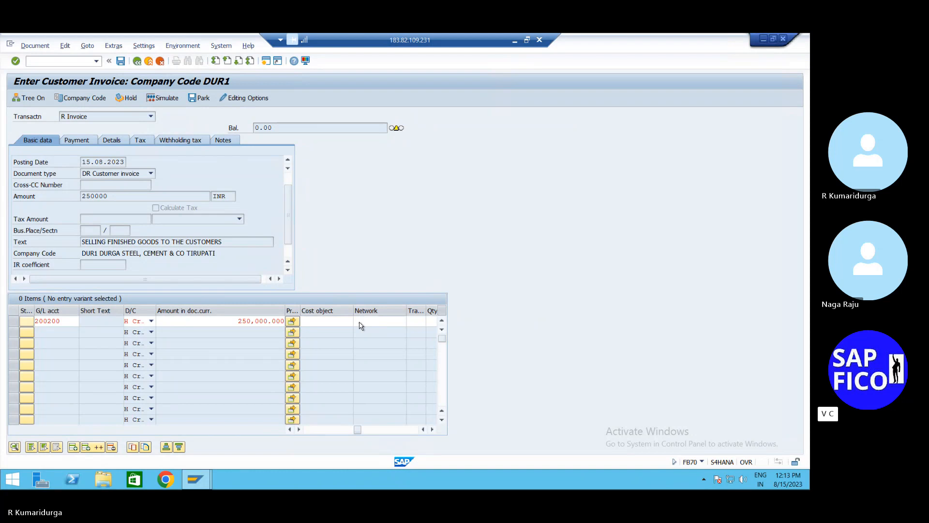
pyautogui.press('F4')
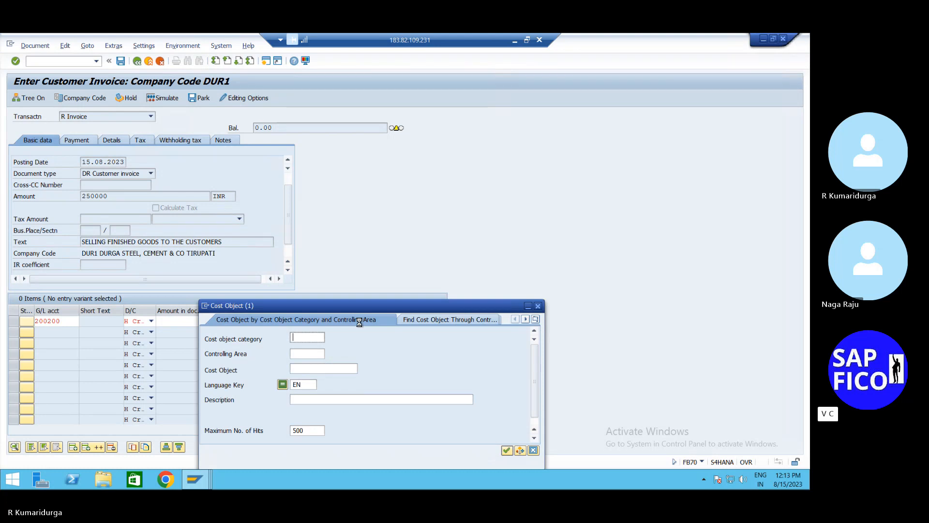
pyautogui.click(317, 353)
pyautogui.click(333, 354)
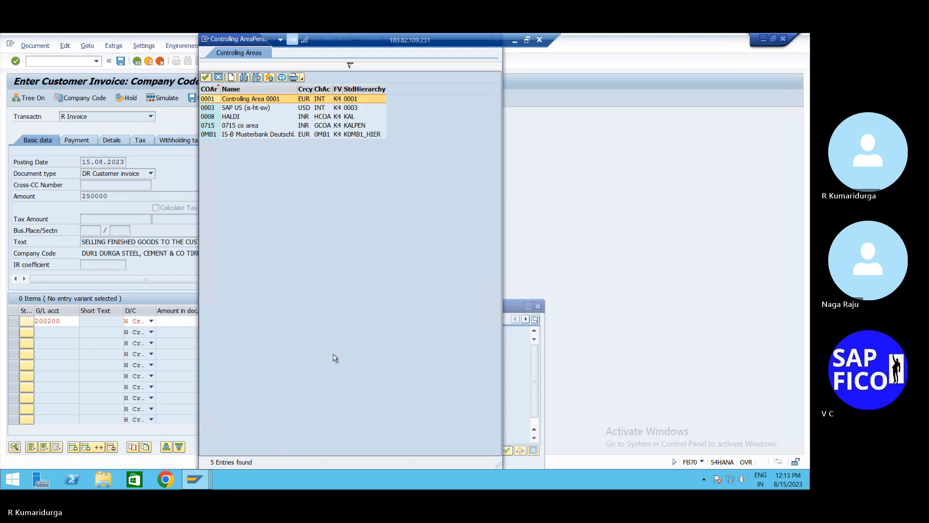
pyautogui.click(209, 100)
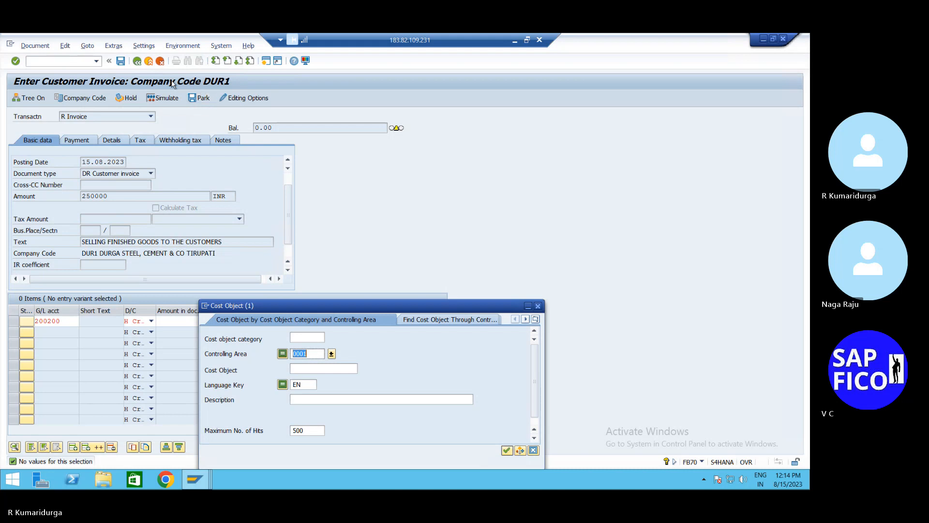
pyautogui.click(538, 306)
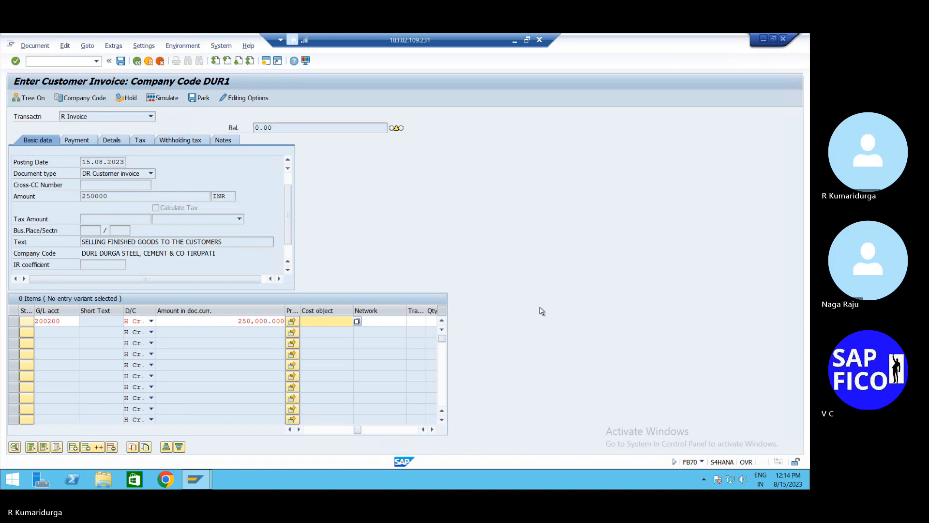
# - Go to OBC4, position on variant FSVD and open its field status groups
pyautogui.click(41, 63)
pyautogui.write('/N')
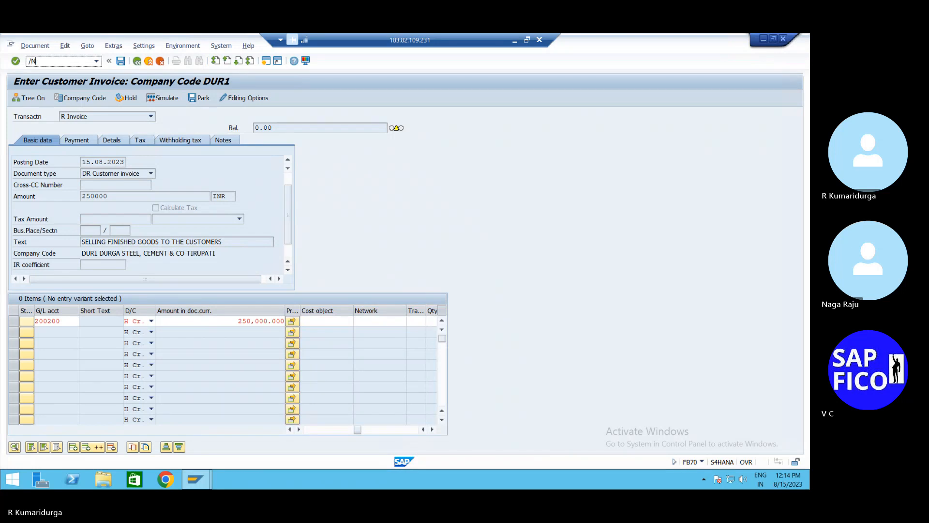
pyautogui.write('OBC4')
pyautogui.press('Return')
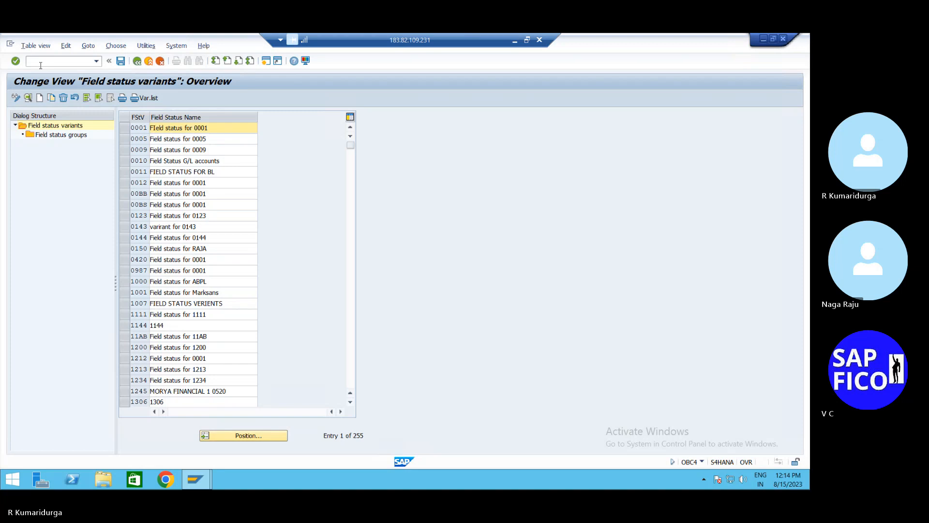
pyautogui.click(242, 438)
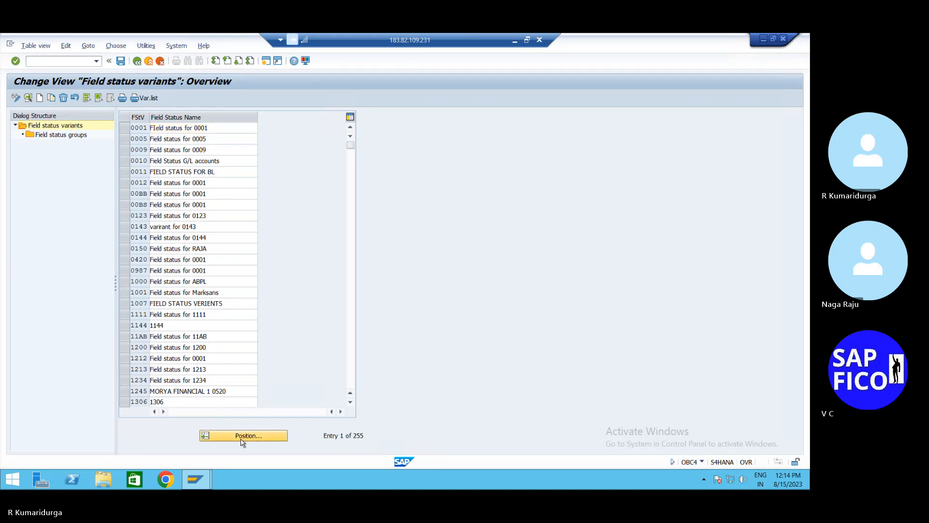
pyautogui.write('FSVD')
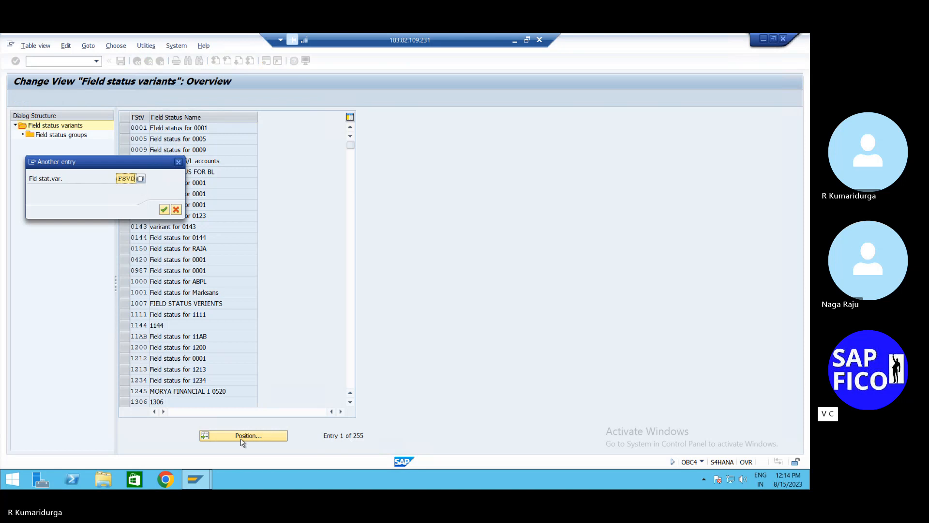
pyautogui.press('Return')
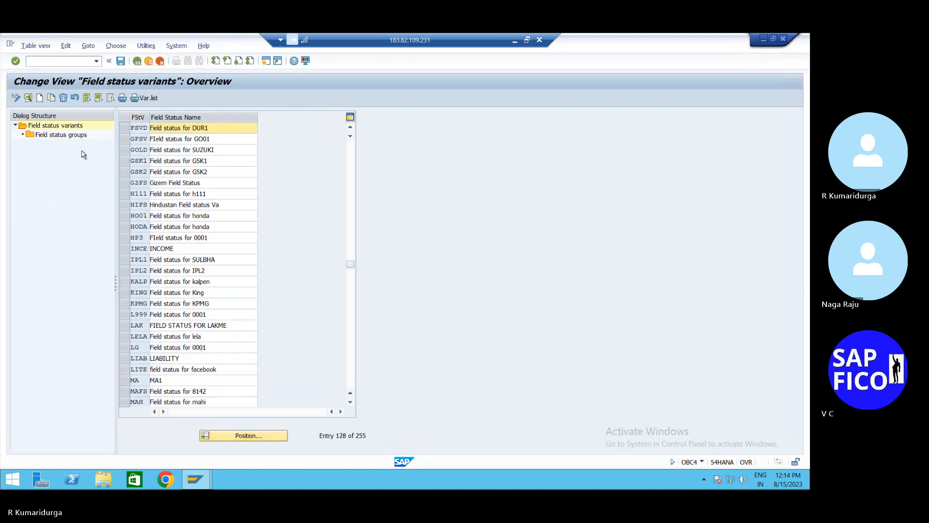
pyautogui.click(123, 132)
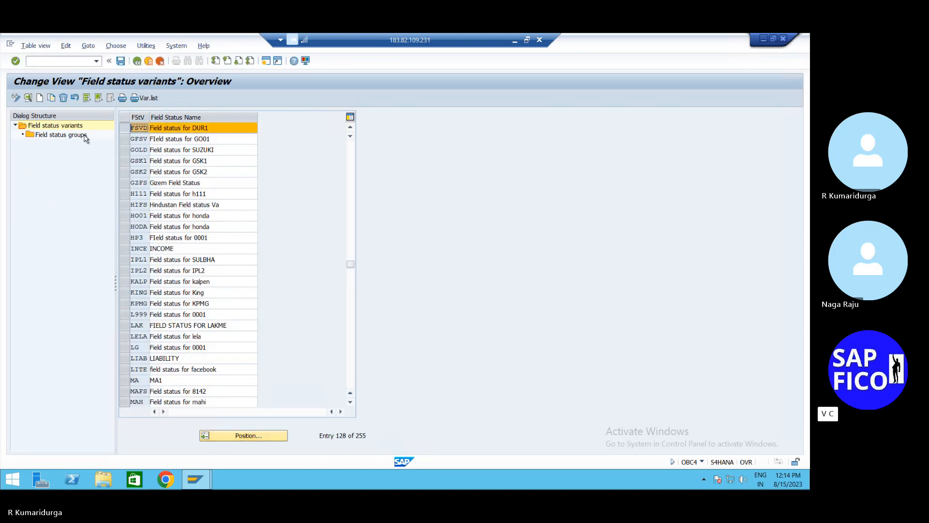
pyautogui.doubleClick(85, 136)
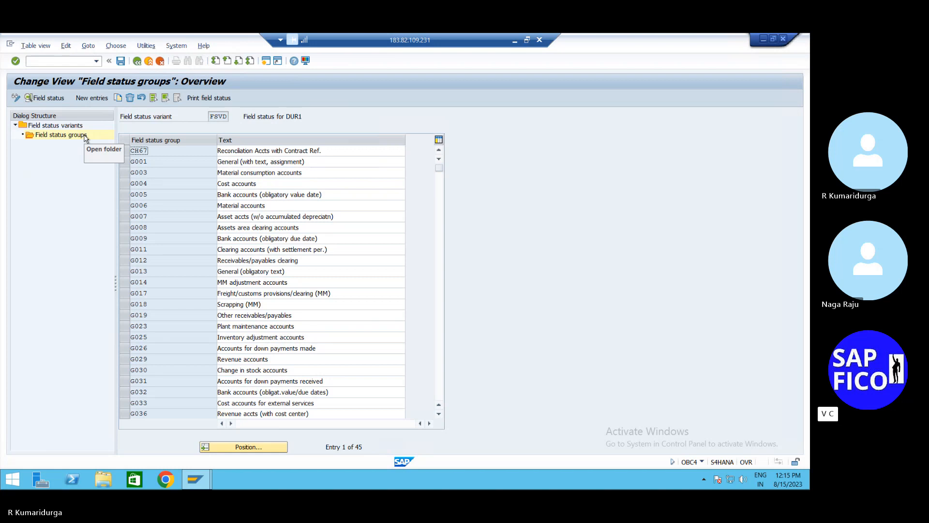
# - Suppress Cost center, CO/PP order and Sales order in G001's additional account assignments, saving under a customizing request
pyautogui.doubleClick(139, 165)
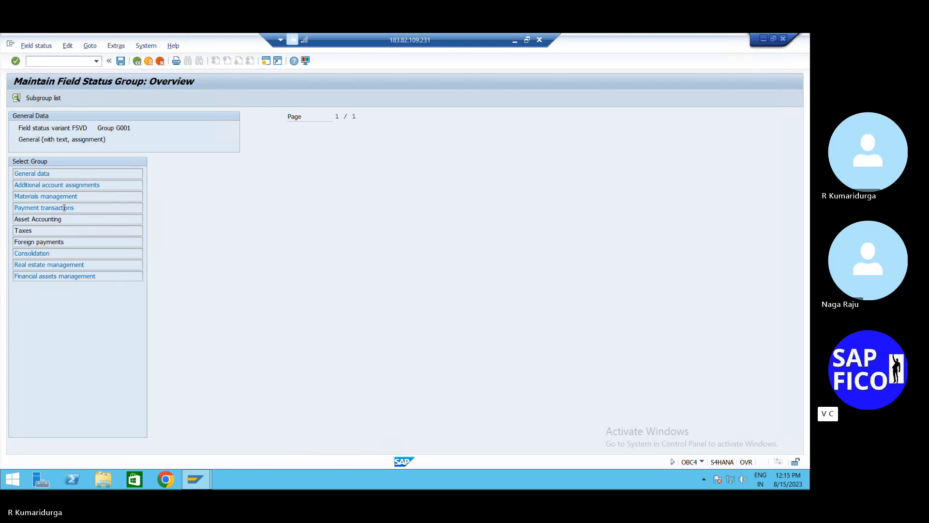
pyautogui.click(83, 186)
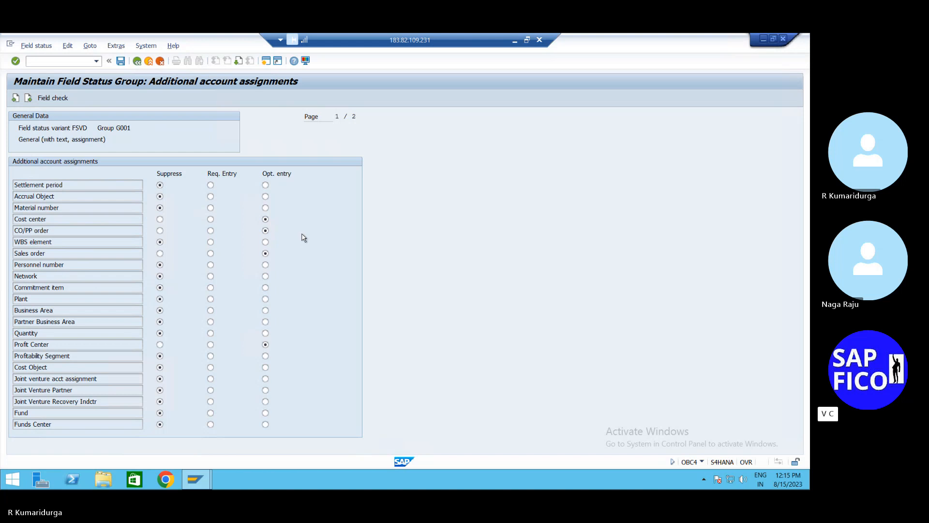
pyautogui.click(160, 219)
pyautogui.click(159, 232)
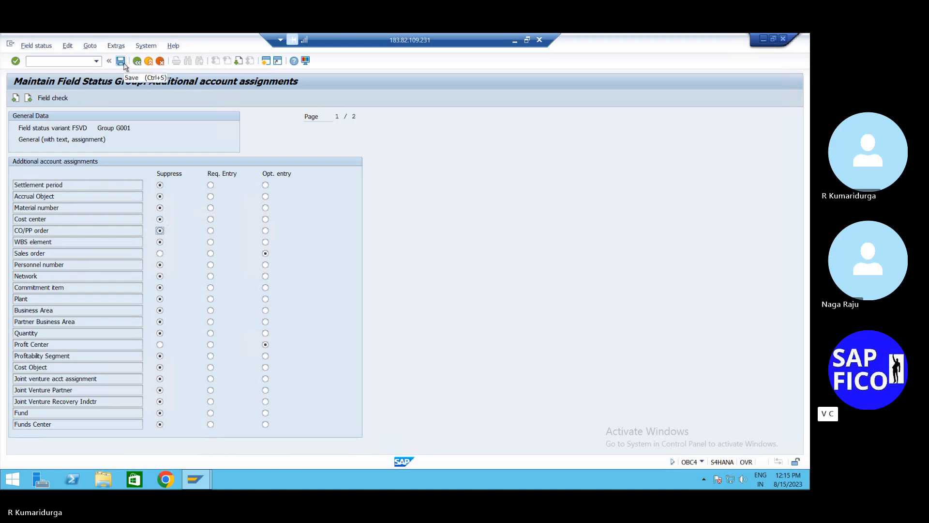
pyautogui.click(160, 254)
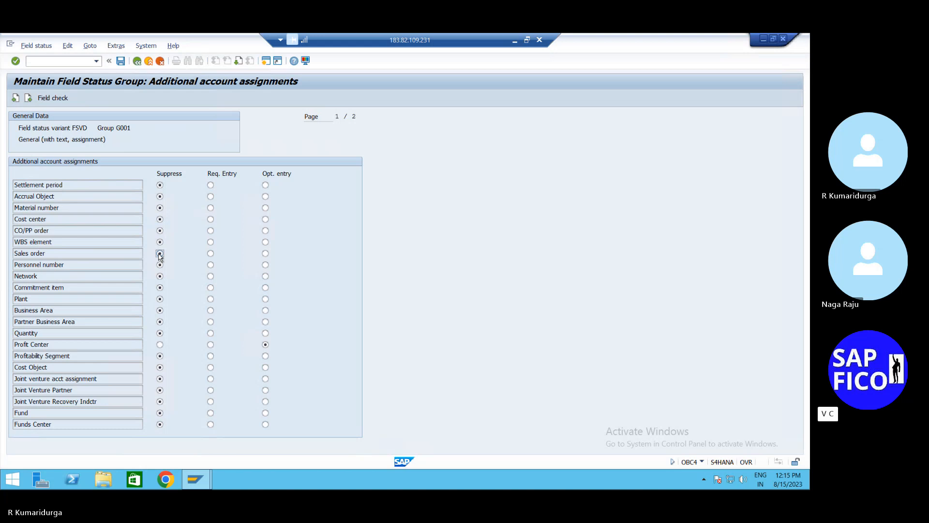
pyautogui.click(161, 344)
pyautogui.scroll(-1, 213, 217)
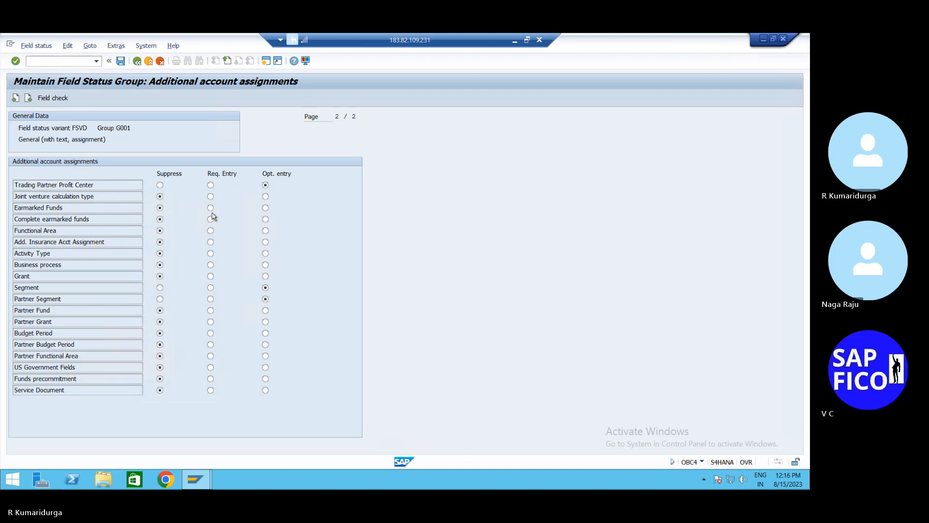
pyautogui.click(121, 63)
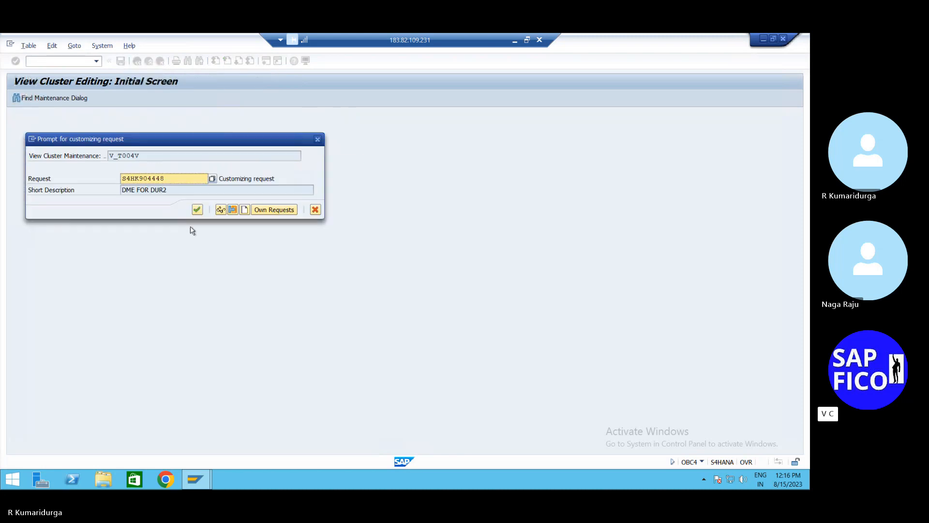
pyautogui.click(198, 210)
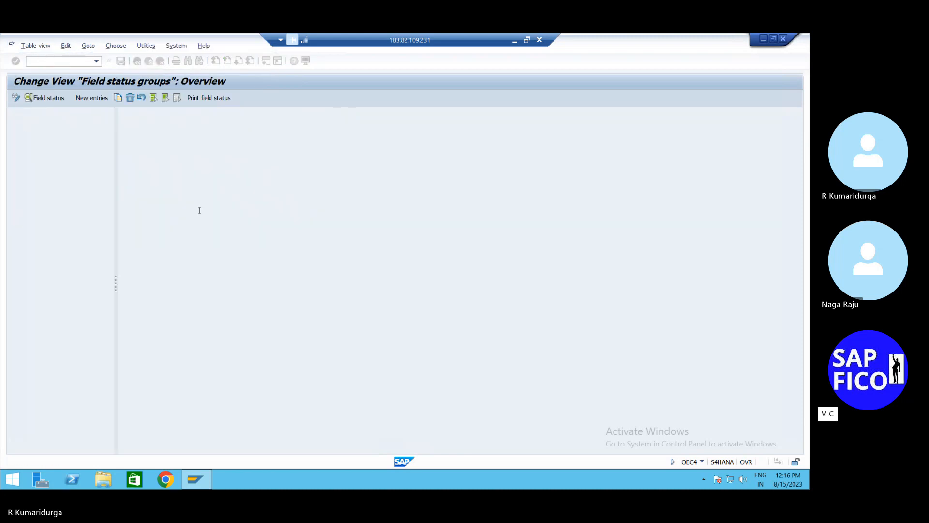
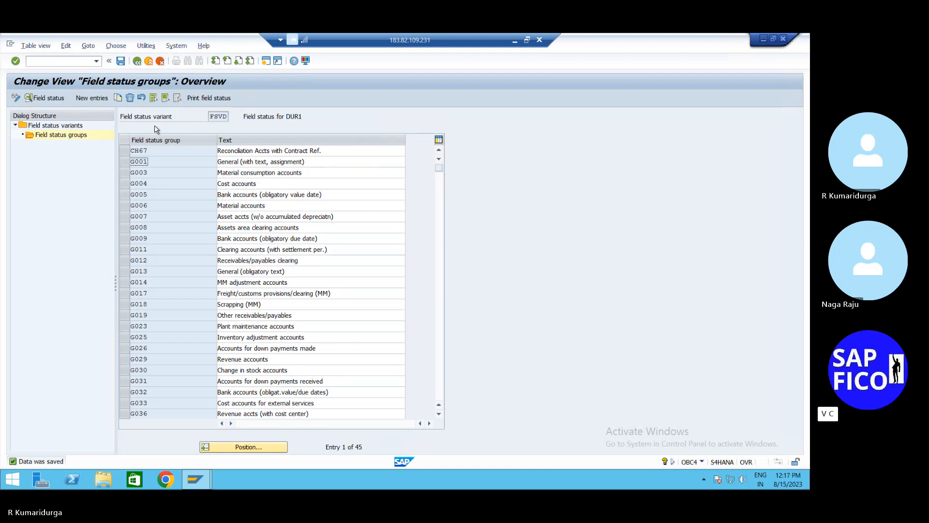
# - Leave the field status groups overview by entering /nobc4 as a new transaction
pyautogui.click(69, 61)
pyautogui.write('/nobc4')
pyautogui.press('Return')
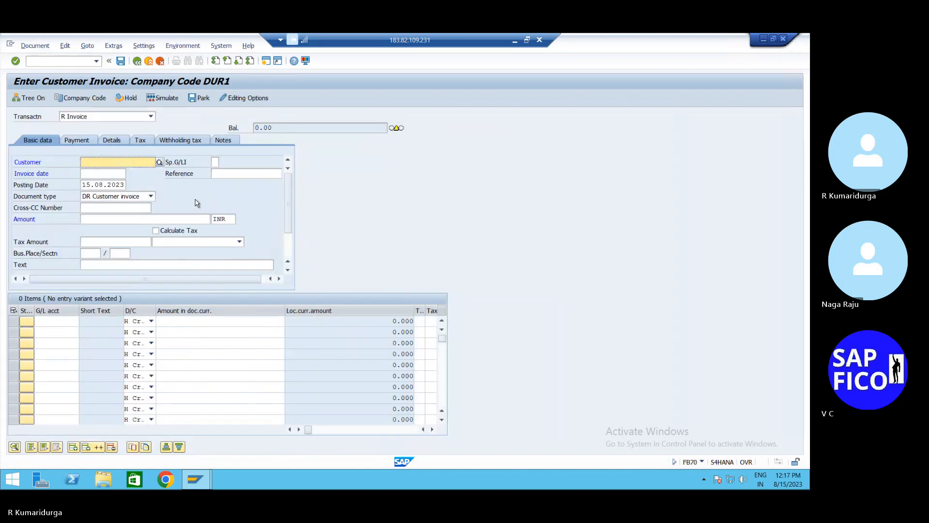
# - Fill in a previously used customer and invoice date 15.08.2023
pyautogui.press('Down')
pyautogui.press('Down')
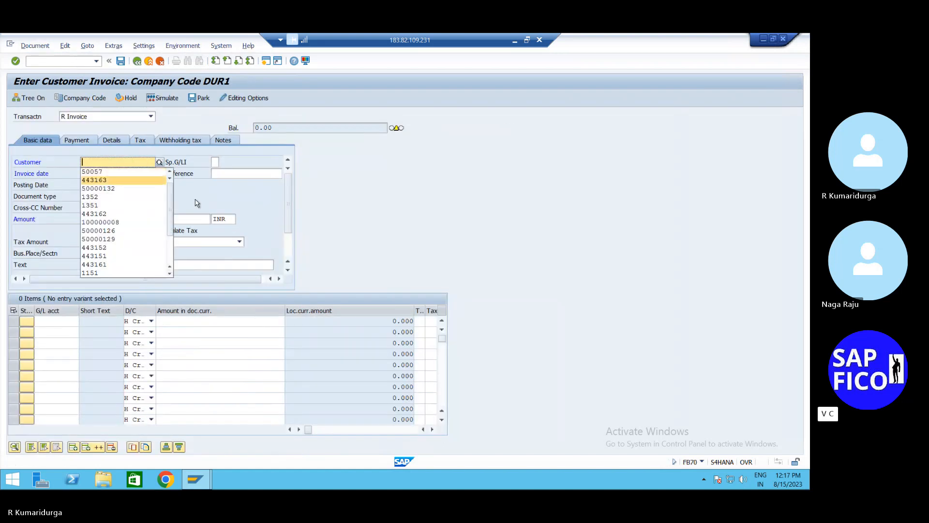
pyautogui.press('Up')
pyautogui.press('Return')
pyautogui.press('Tab')
pyautogui.press('Tab')
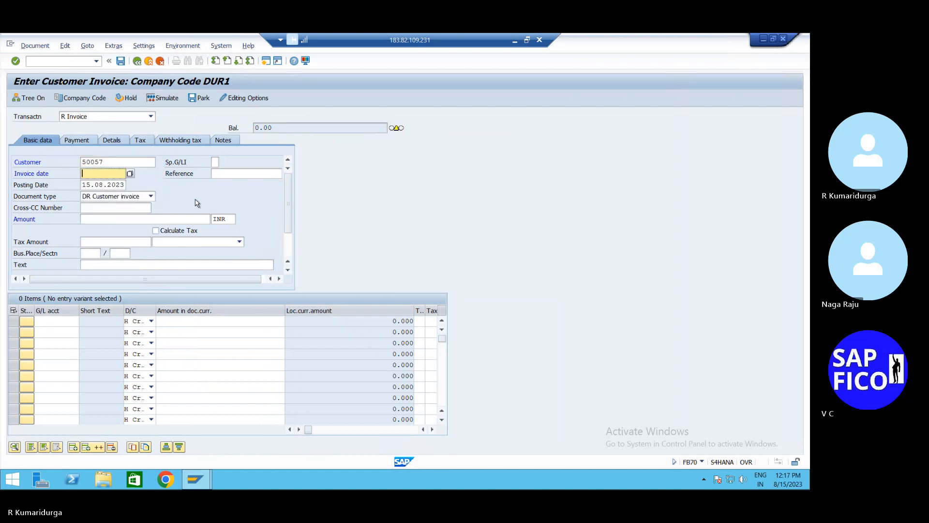
pyautogui.write('15')
pyautogui.press('Down')
pyautogui.press('Return')
pyautogui.press('Tab')
# - Enter invoice amount 250000 and the selling finished goods text
pyautogui.click(163, 219)
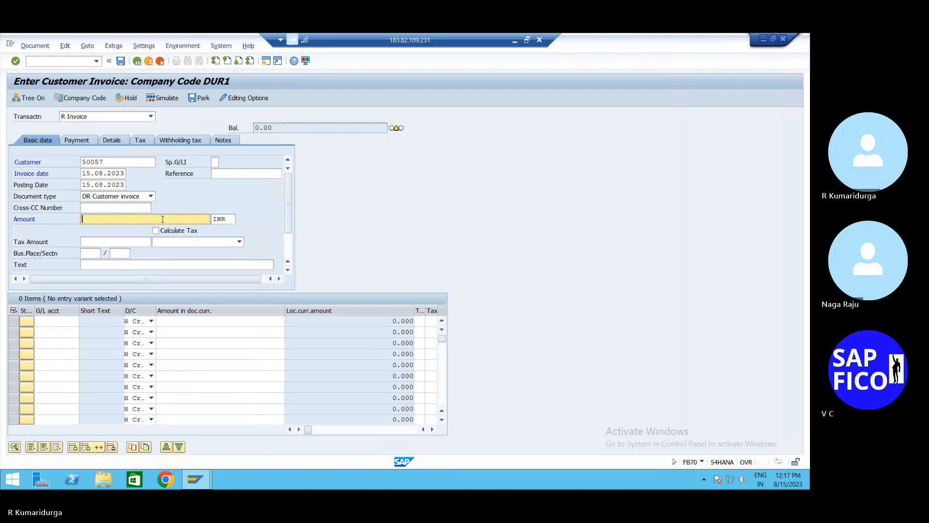
pyautogui.press('Down')
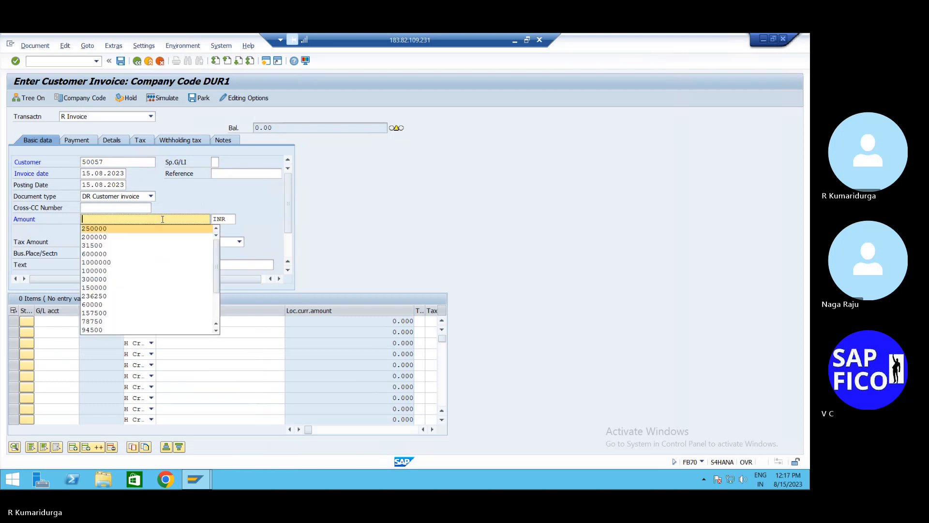
pyautogui.press('Return')
pyautogui.press('Tab')
pyautogui.click(124, 264)
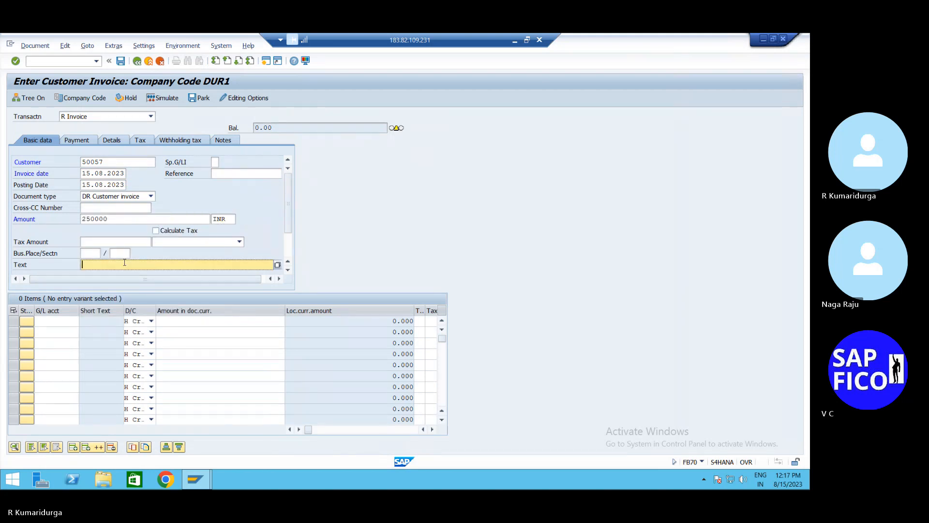
pyautogui.press('Down')
pyautogui.press('Return')
pyautogui.press('Tab')
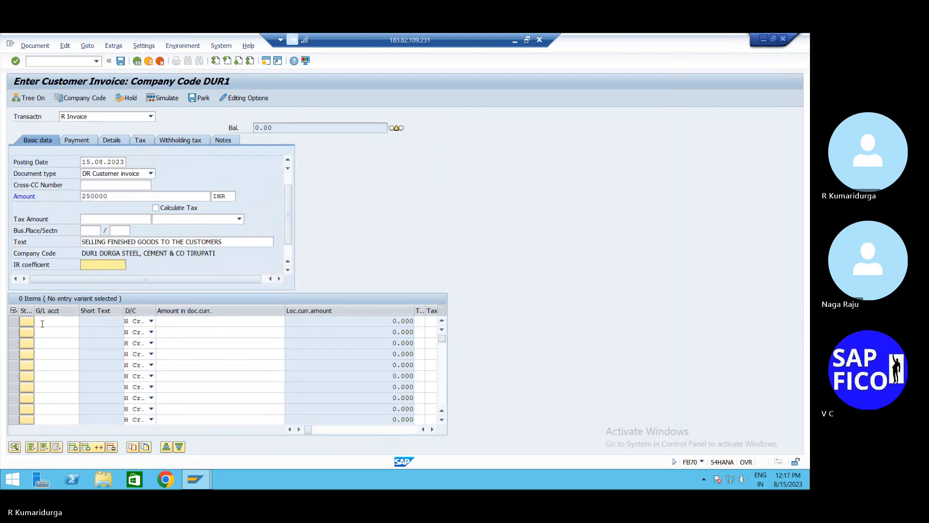
# - Add a G/L line on account 200200 with amount *, which errors for a missing CO object
pyautogui.click(42, 322)
pyautogui.press('Down')
pyautogui.press('Return')
pyautogui.press('Tab')
pyautogui.press('Tab')
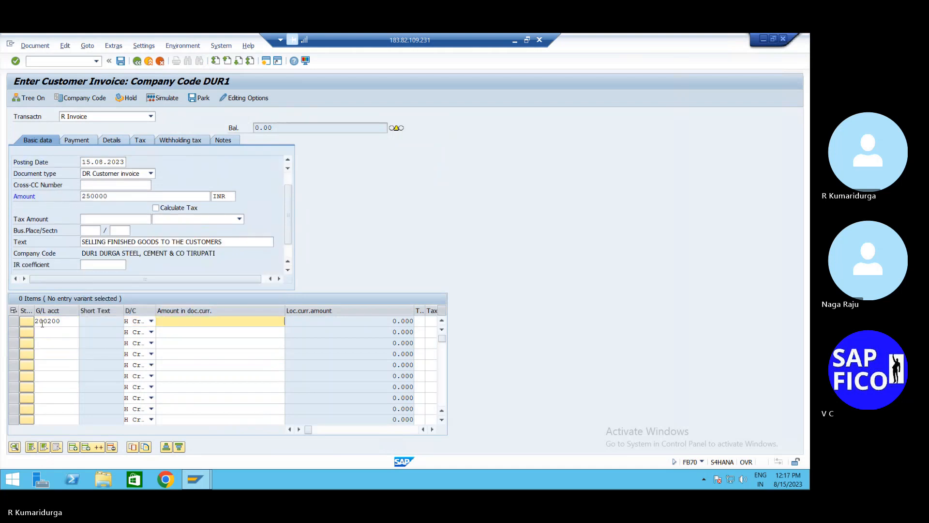
pyautogui.write('*')
pyautogui.press('Return')
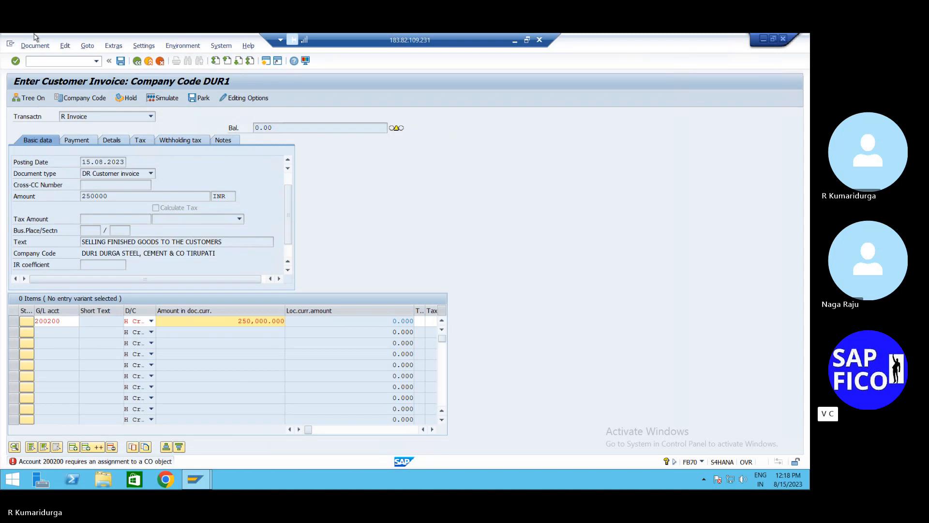
pyautogui.click(35, 60)
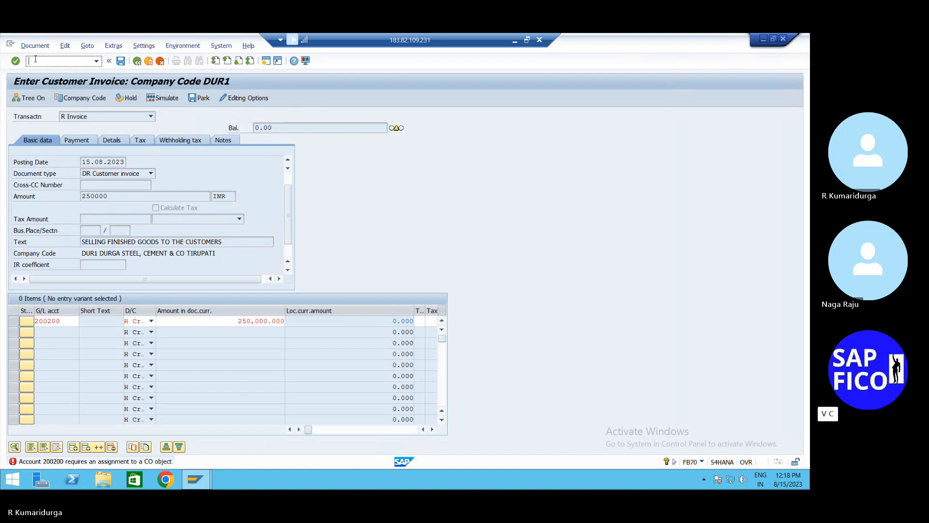
# - Abandon the invoice with /N and open FS00 G/L account maintenance
pyautogui.write('/N')
pyautogui.press('Return')
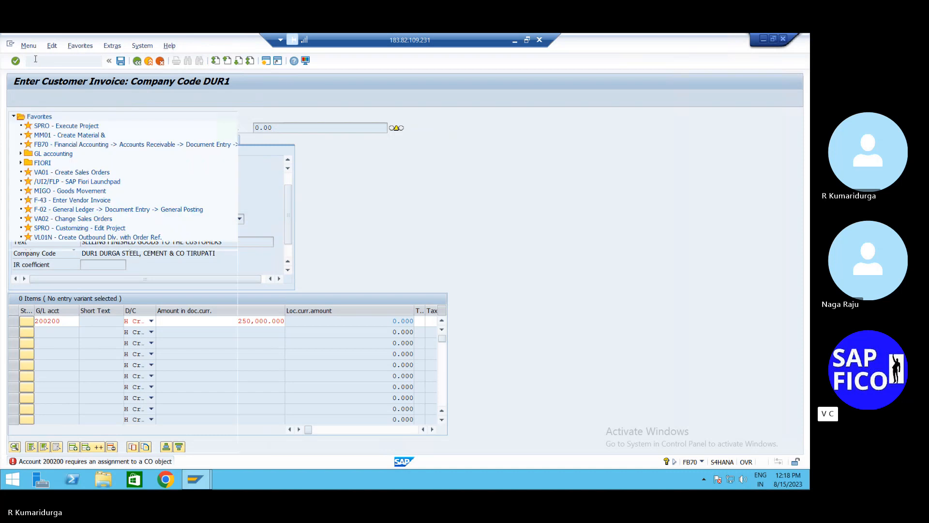
pyautogui.write('FS00')
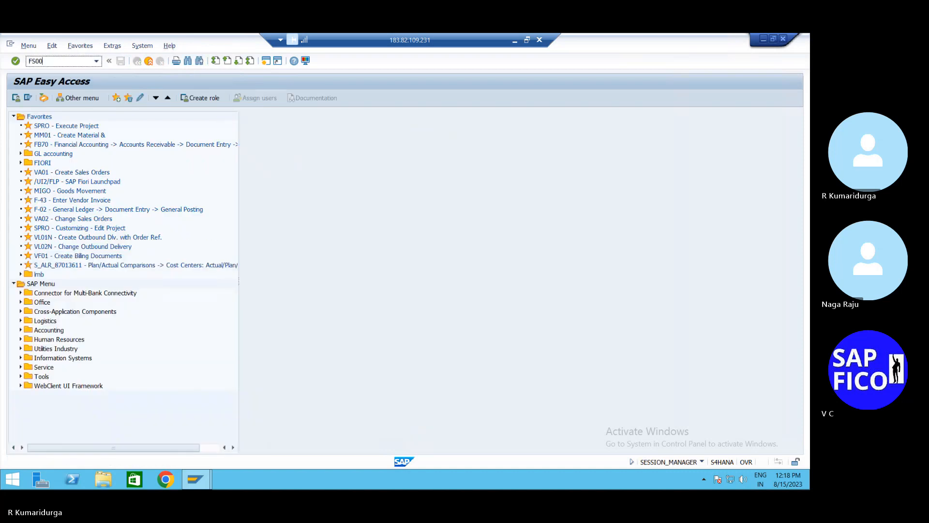
pyautogui.press('Return')
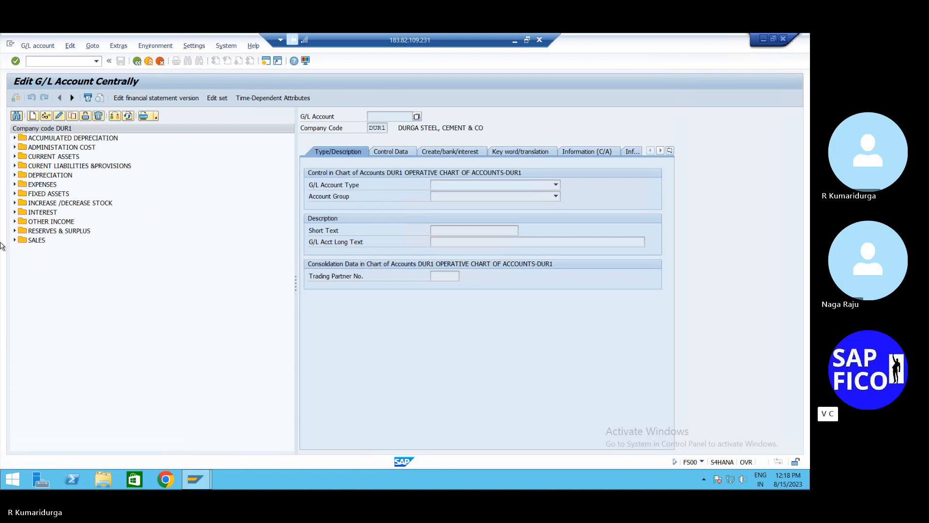
# - Start creating G/L account 200201 from the SALES account group
pyautogui.click(15, 240)
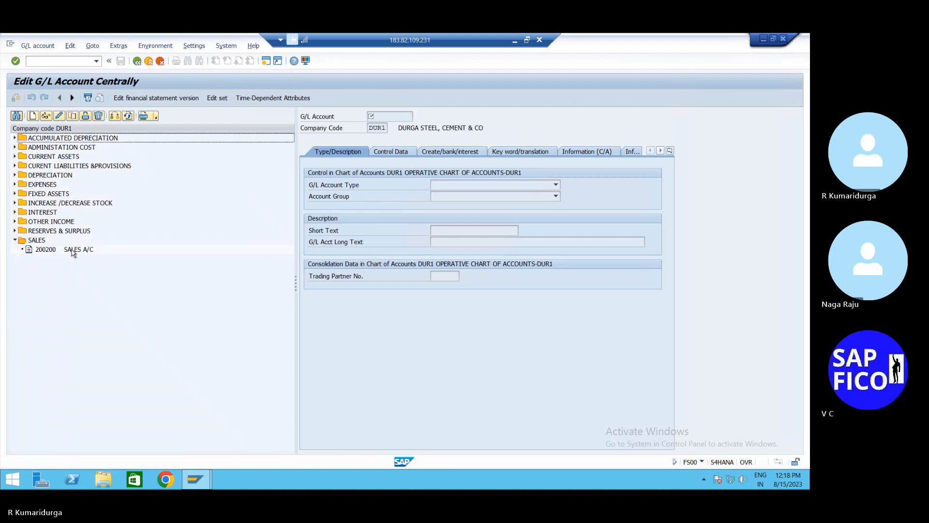
pyautogui.click(67, 250)
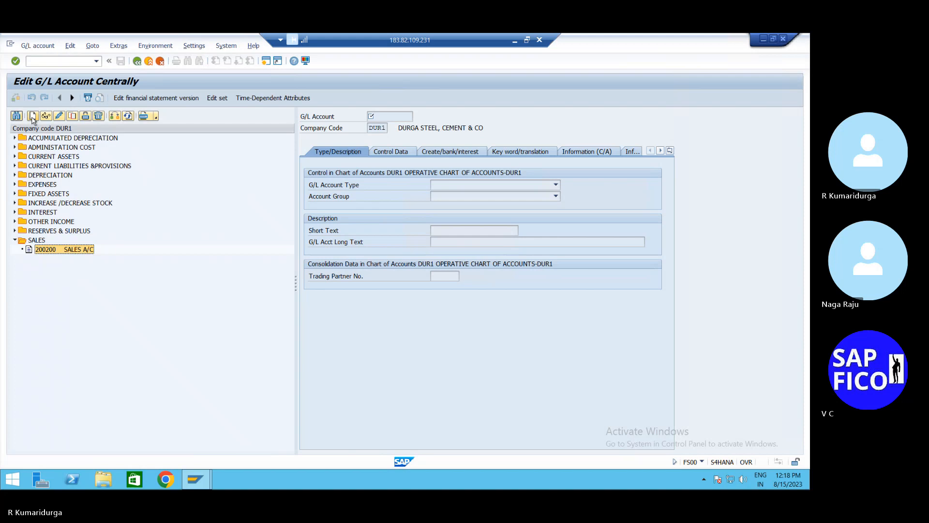
pyautogui.click(33, 115)
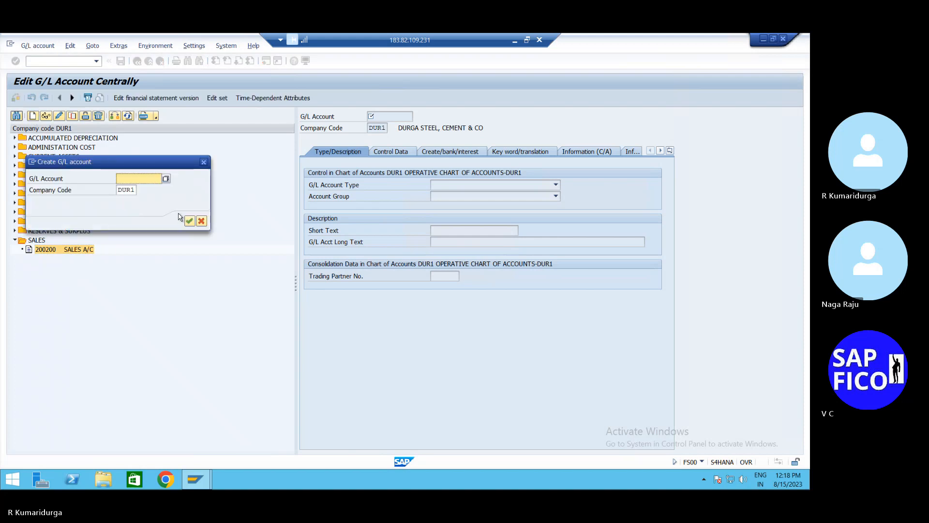
pyautogui.write('200201')
pyautogui.press('Return')
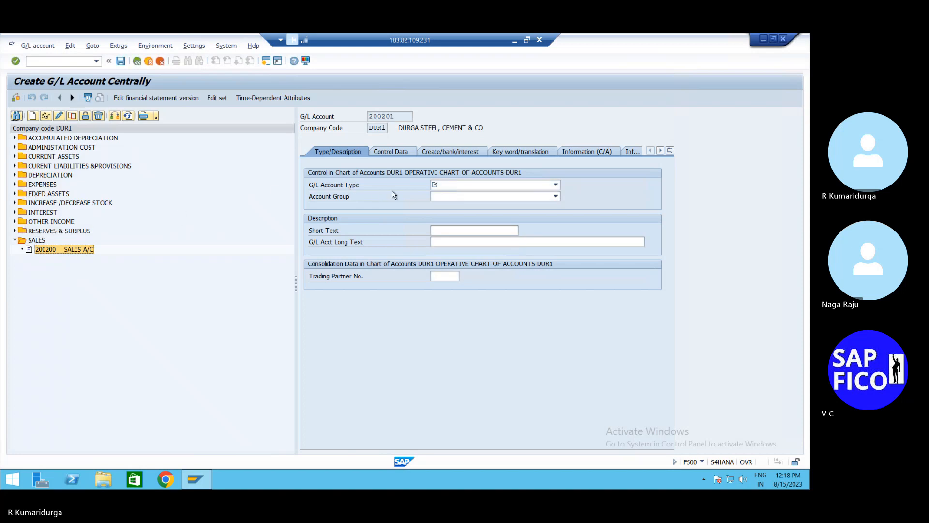
# - Set account type to primary costs/revenue and account group SALE
pyautogui.click(556, 184)
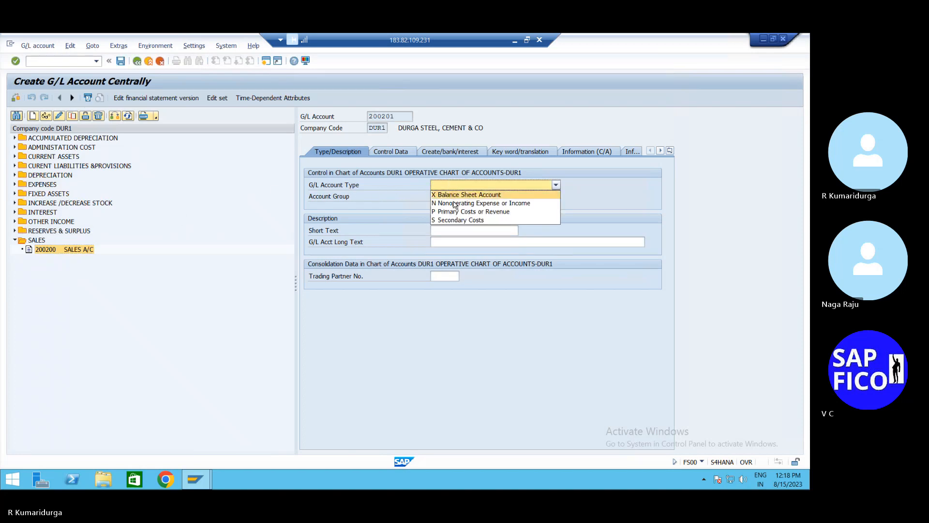
pyautogui.click(455, 211)
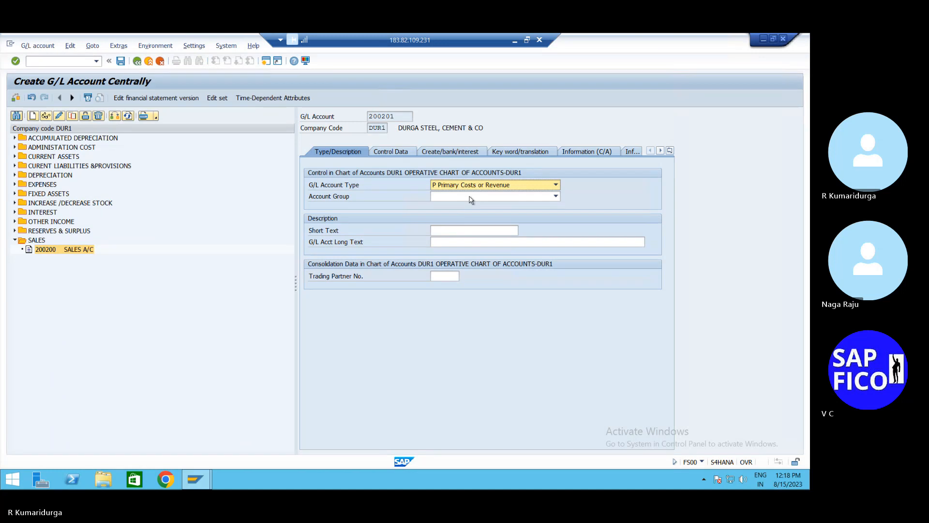
pyautogui.click(469, 197)
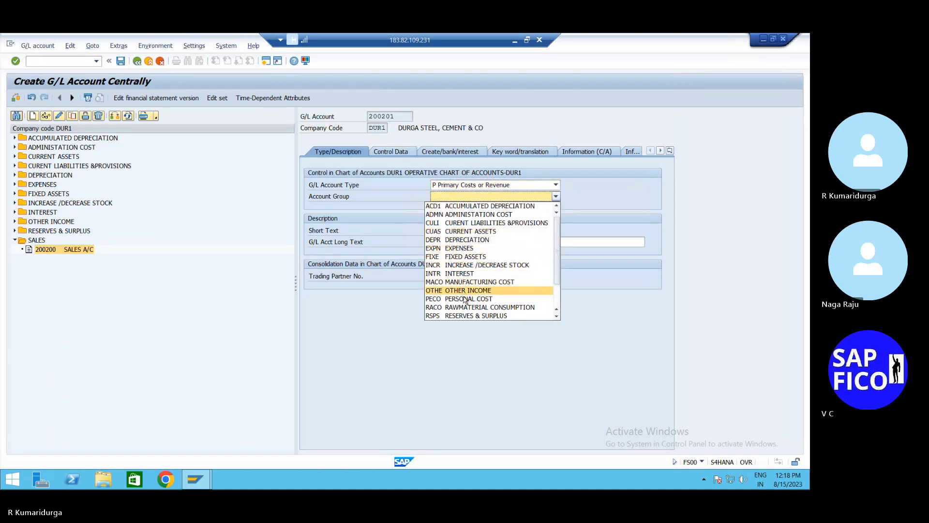
pyautogui.scroll(-2, 465, 312)
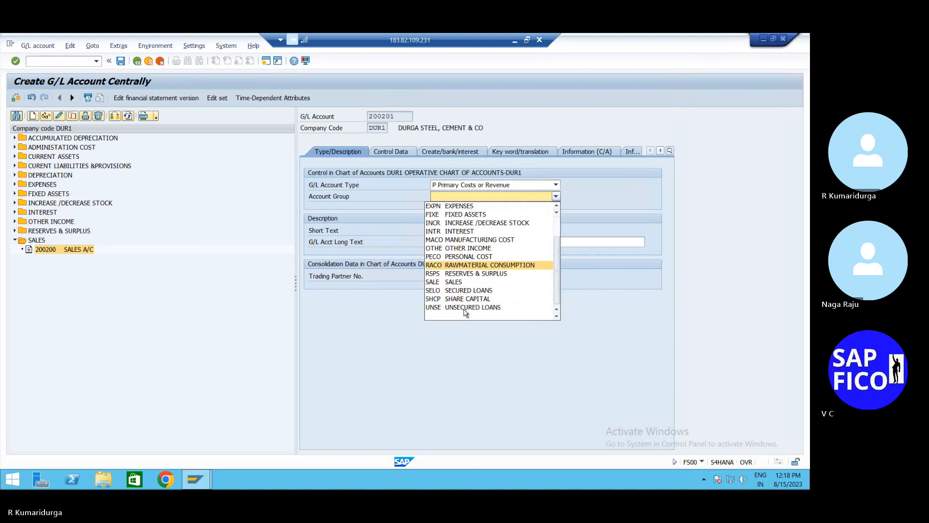
pyautogui.click(473, 283)
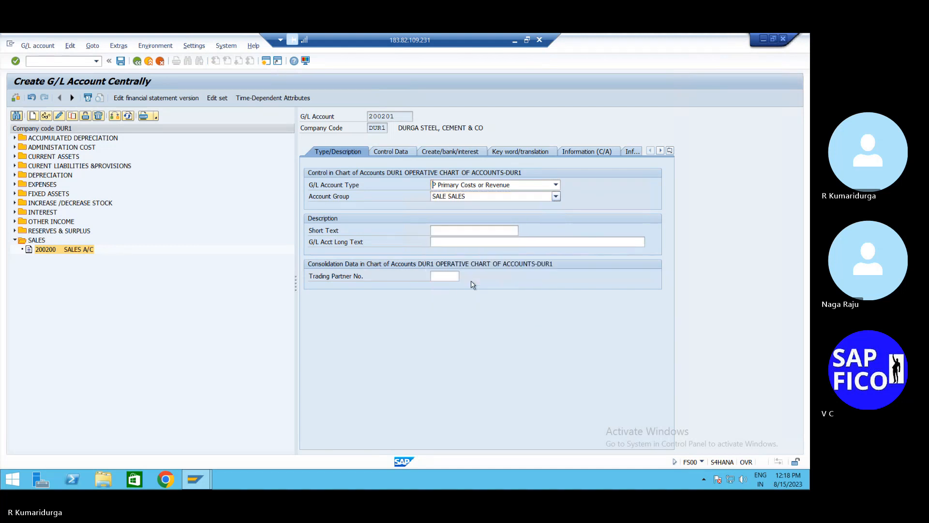
# - Enter short text 'SALES1 A/C' and long text 'SALES 1 A/C'
pyautogui.click(466, 231)
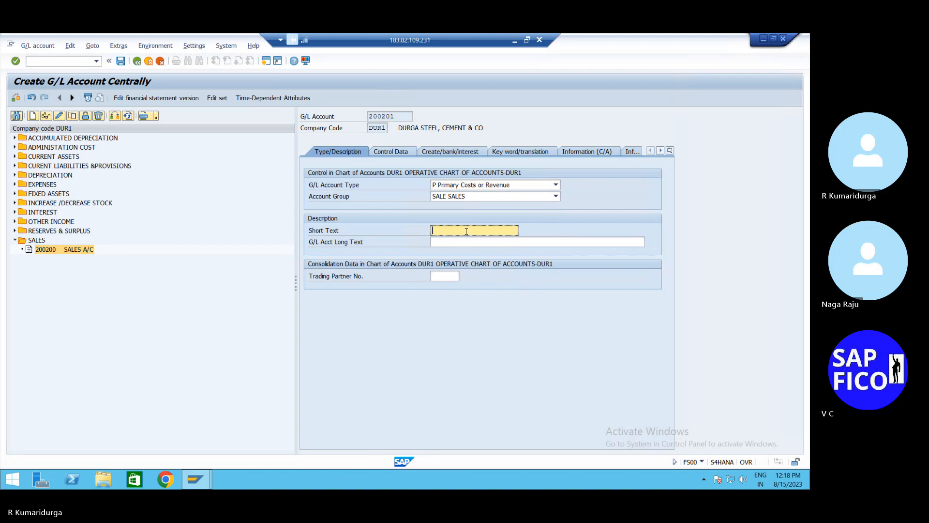
pyautogui.write('SAL')
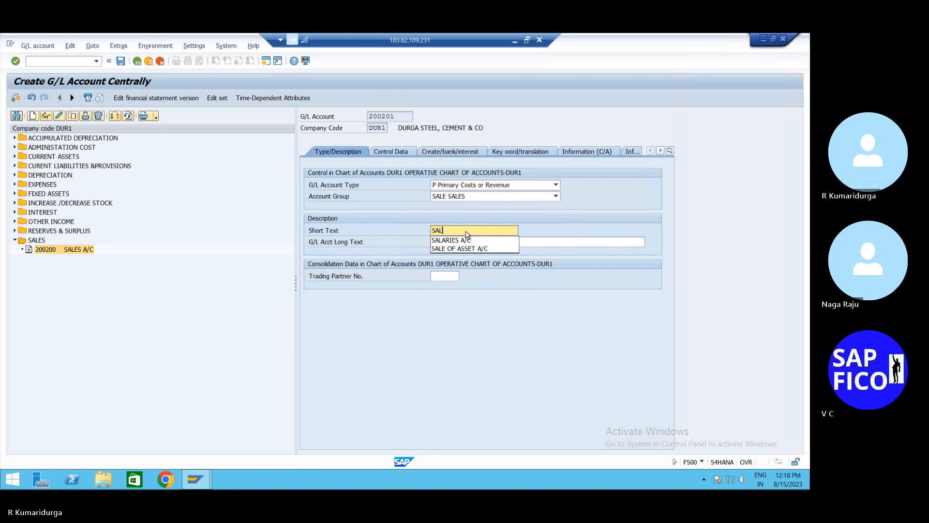
pyautogui.write('ES')
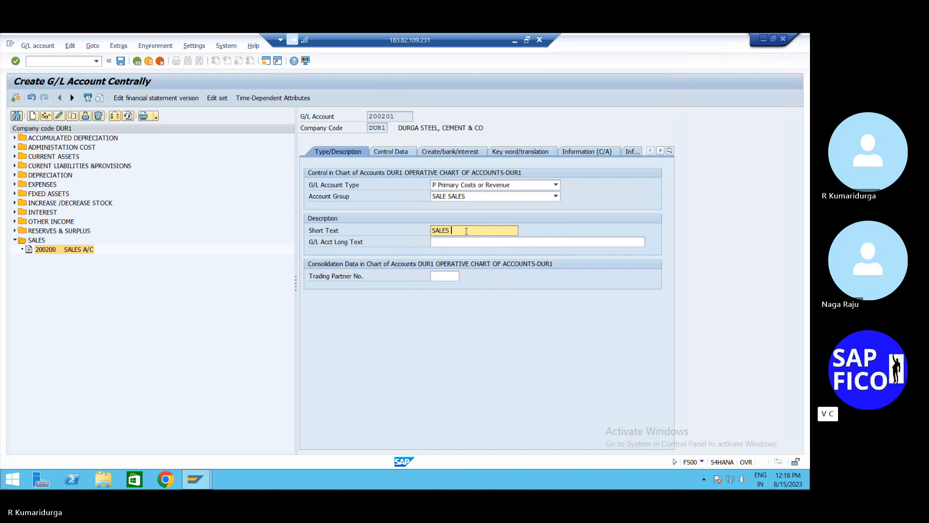
pyautogui.press('BackSpace')
pyautogui.write('1 A/C')
pyautogui.press('Tab')
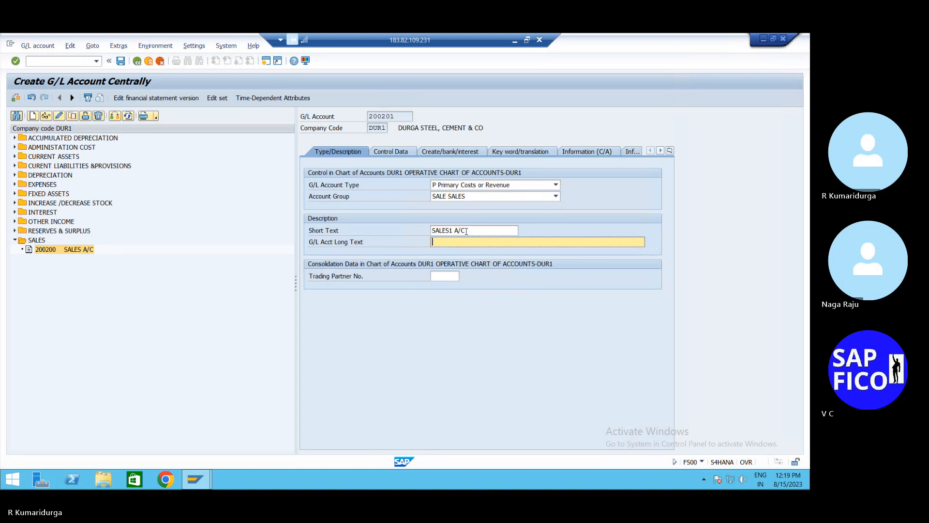
pyautogui.write('SALES 1 A/C')
pyautogui.press('Return')
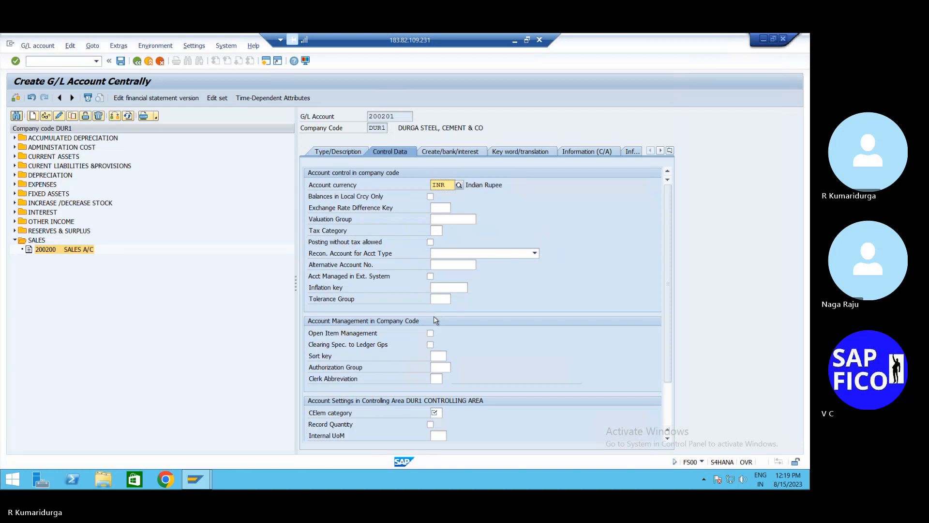
# - Set the sort key of account 200201 to 001
pyautogui.click(440, 357)
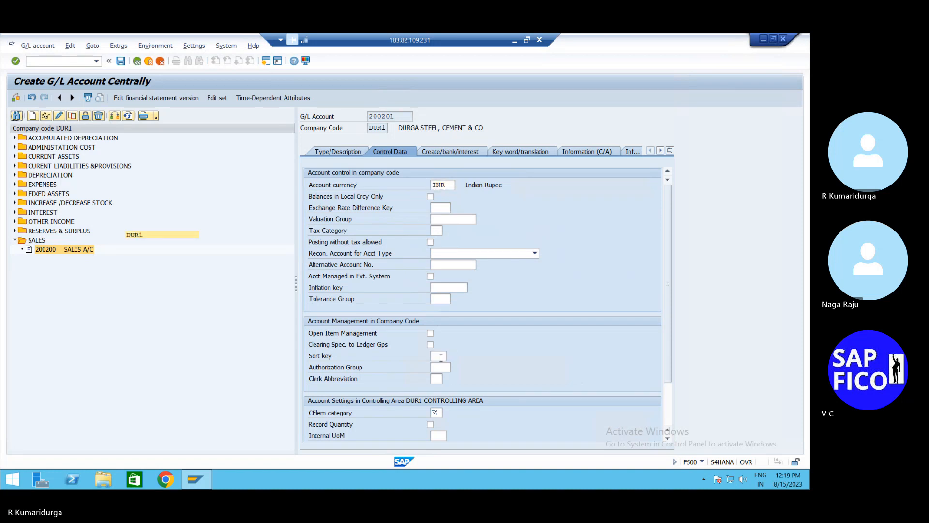
pyautogui.write('001')
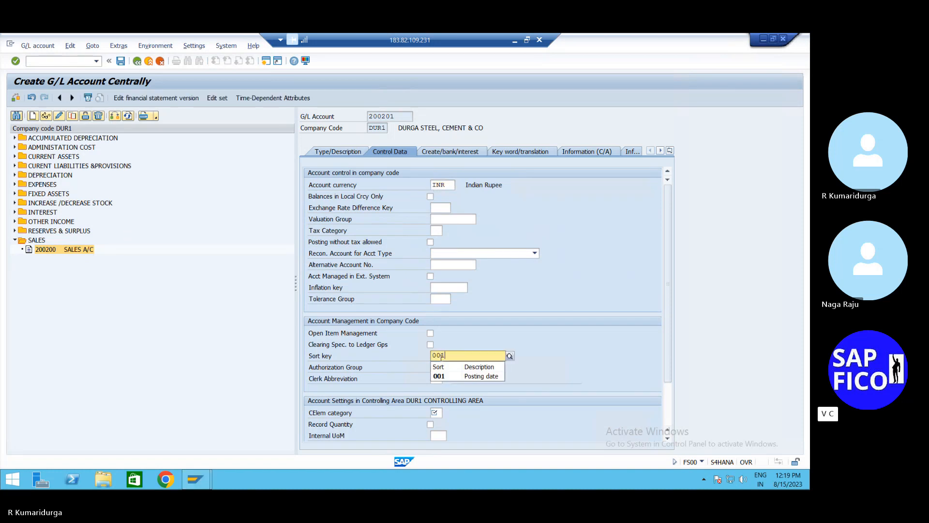
pyautogui.click(502, 274)
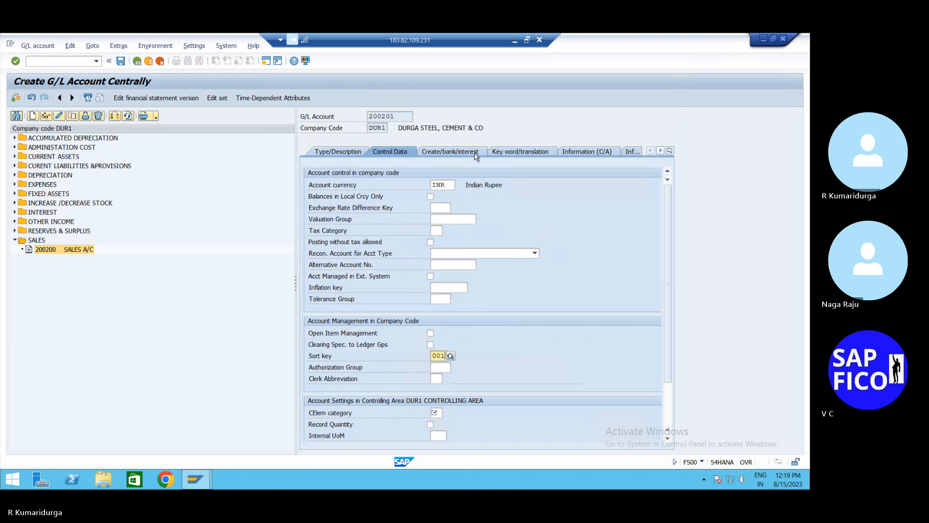
# - Assign field status group G001 on the document creation/bank tab
pyautogui.click(476, 155)
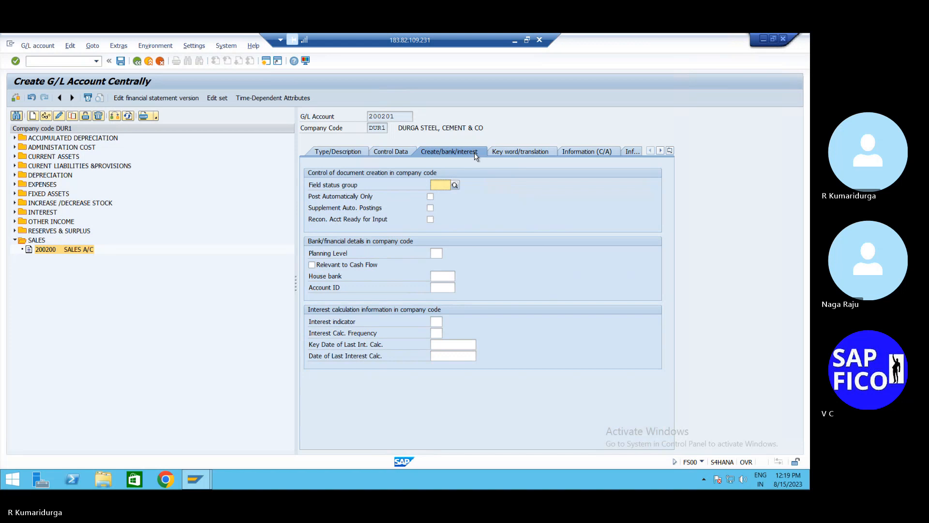
pyautogui.write('G')
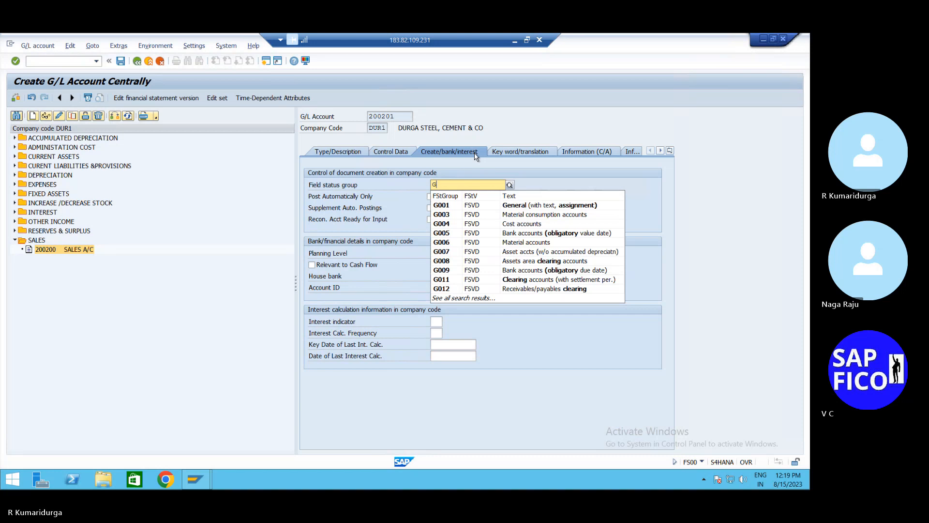
pyautogui.write('0')
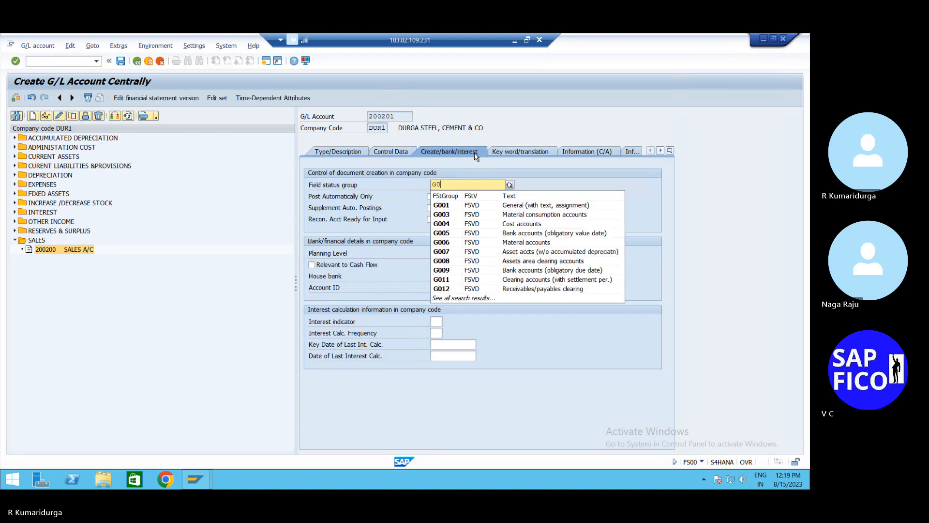
pyautogui.write('0')
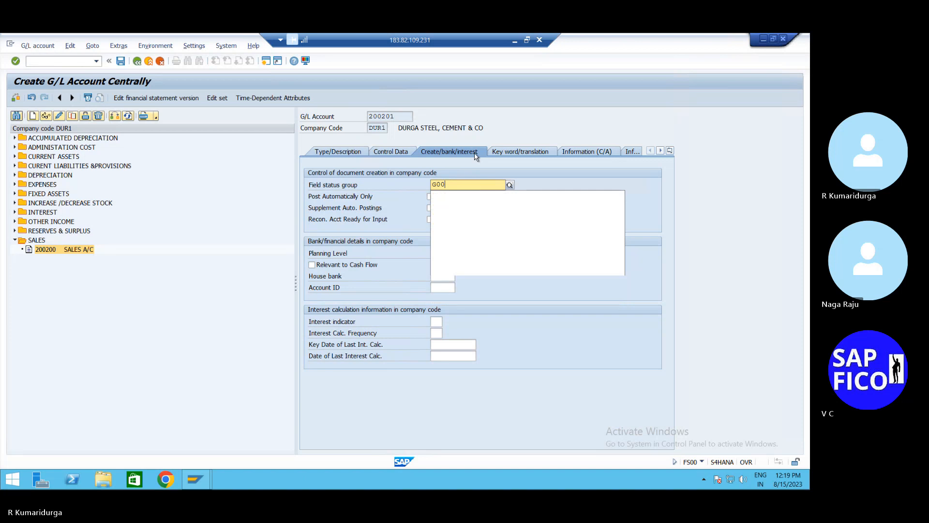
pyautogui.write('1')
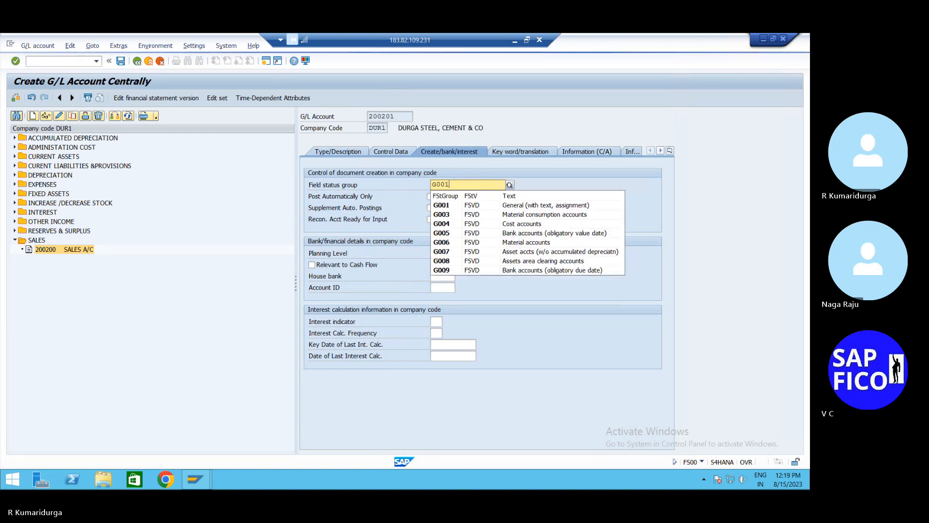
pyautogui.press('Return')
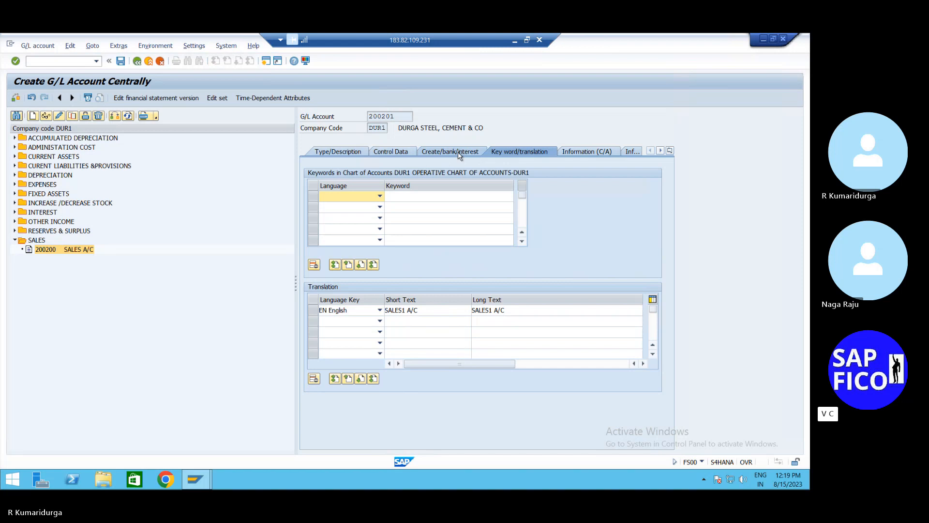
pyautogui.click(460, 152)
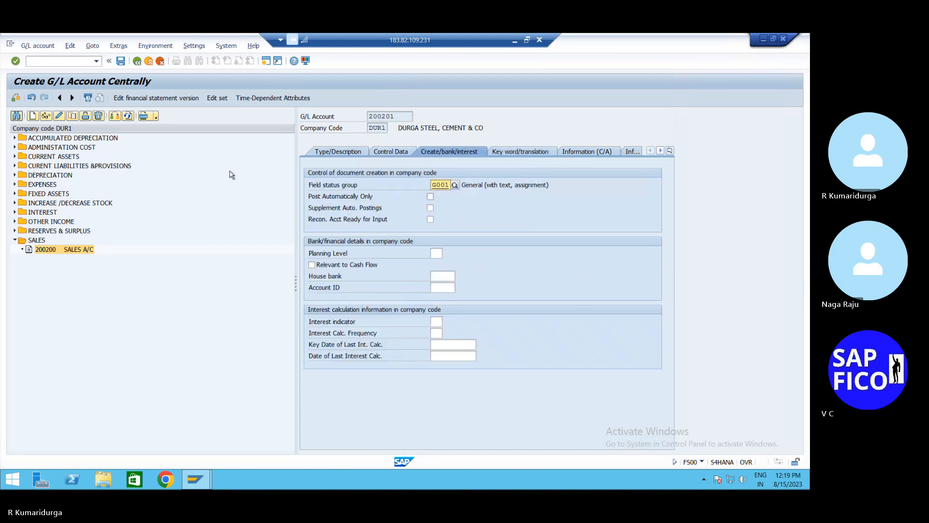
# - Try saving account 200201 without posting lock; dismiss the missing cost element category error
pyautogui.click(120, 64)
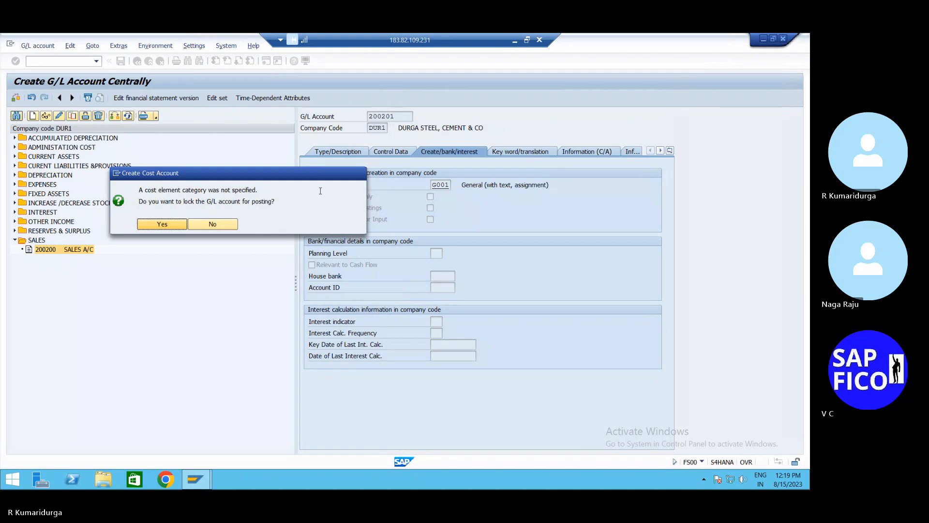
pyautogui.click(226, 226)
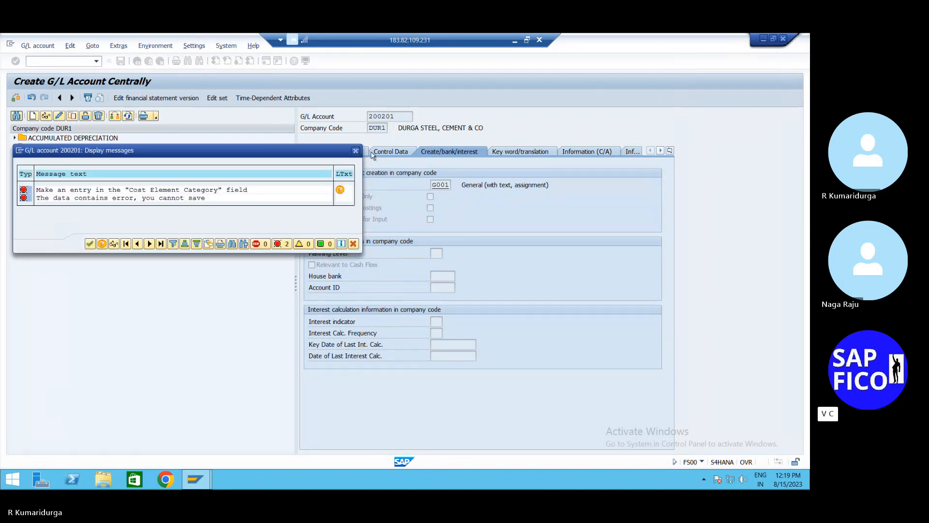
pyautogui.click(358, 153)
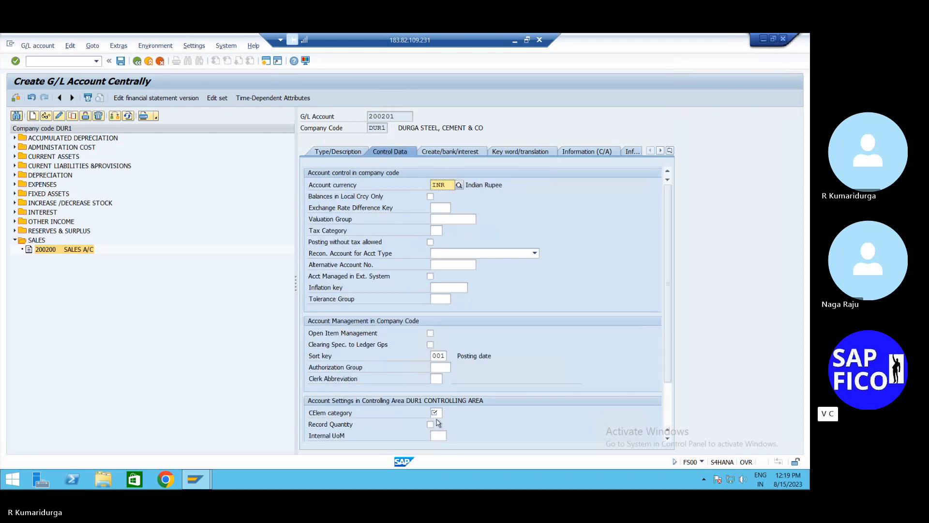
# - Set cost element category 1 (primary costs/cost-reducing revenues) and save account 200201
pyautogui.click(436, 412)
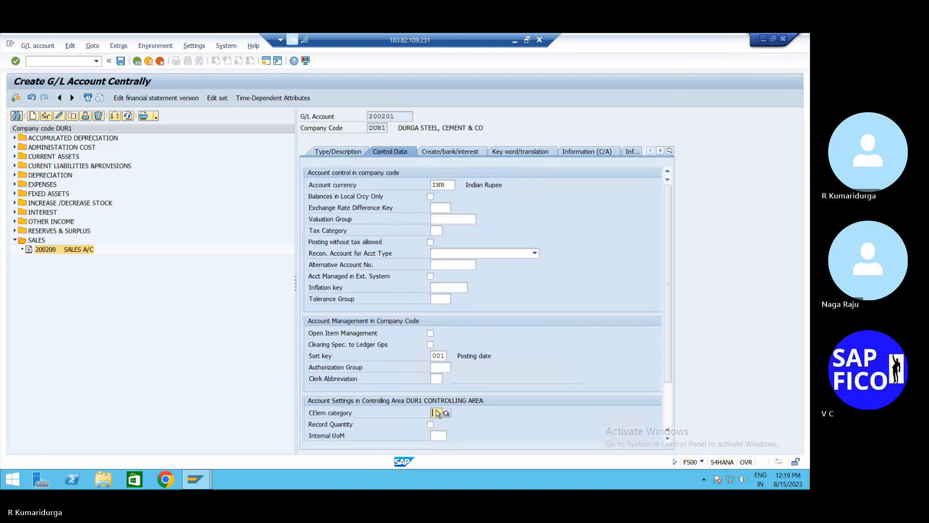
pyautogui.scroll(-3, 456, 417)
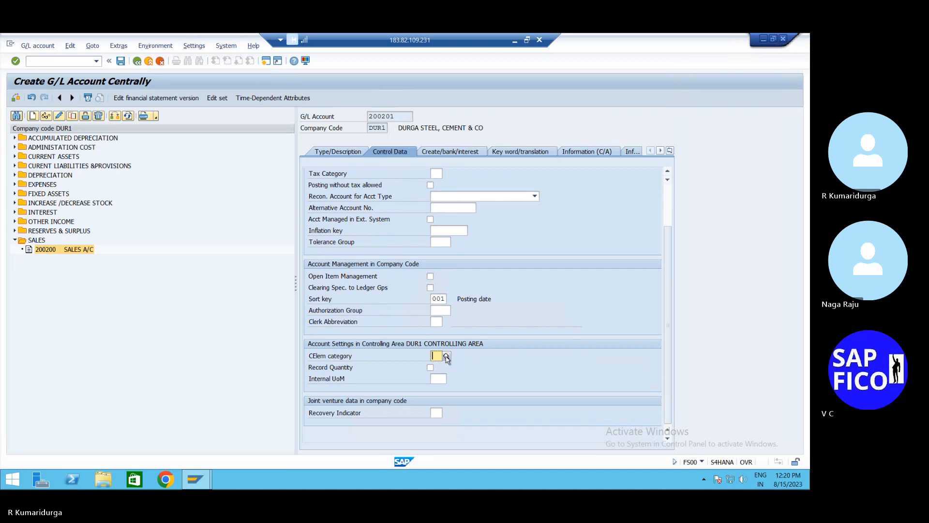
pyautogui.click(448, 356)
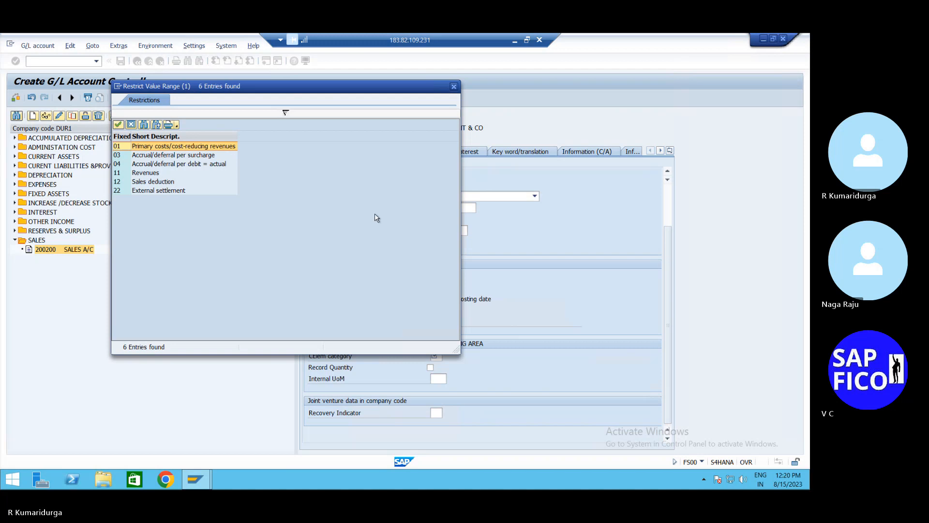
pyautogui.click(153, 180)
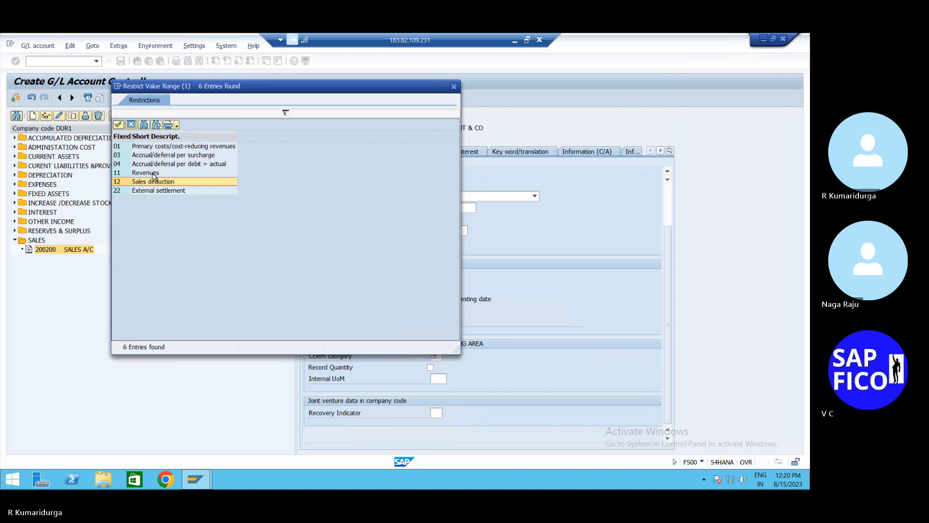
pyautogui.click(155, 173)
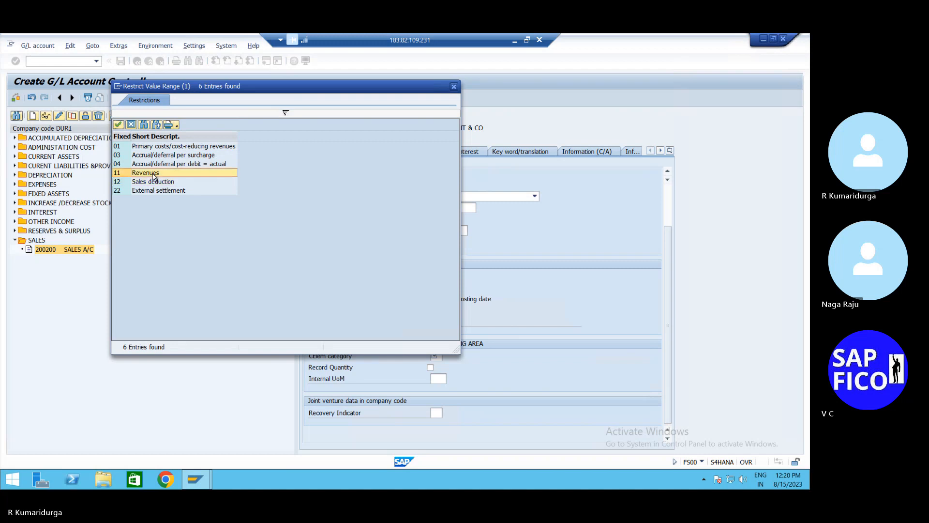
pyautogui.click(181, 147)
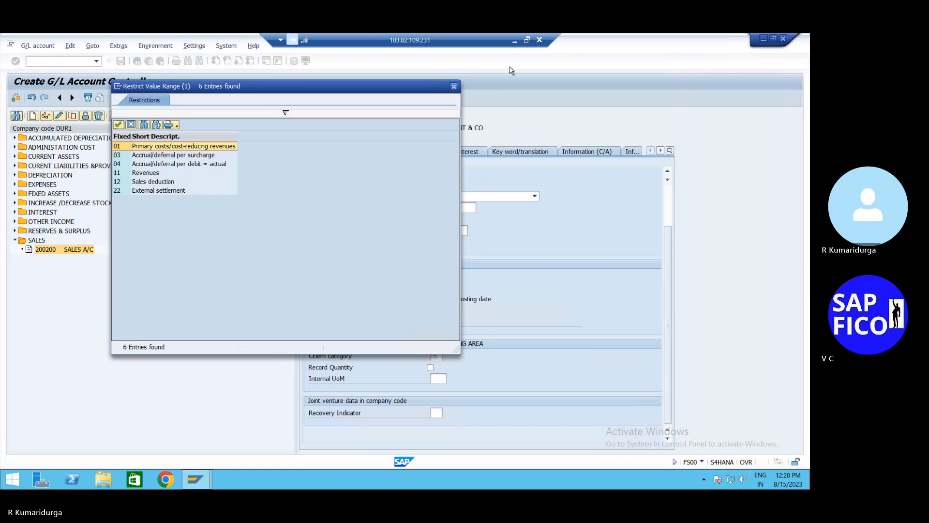
pyautogui.doubleClick(220, 151)
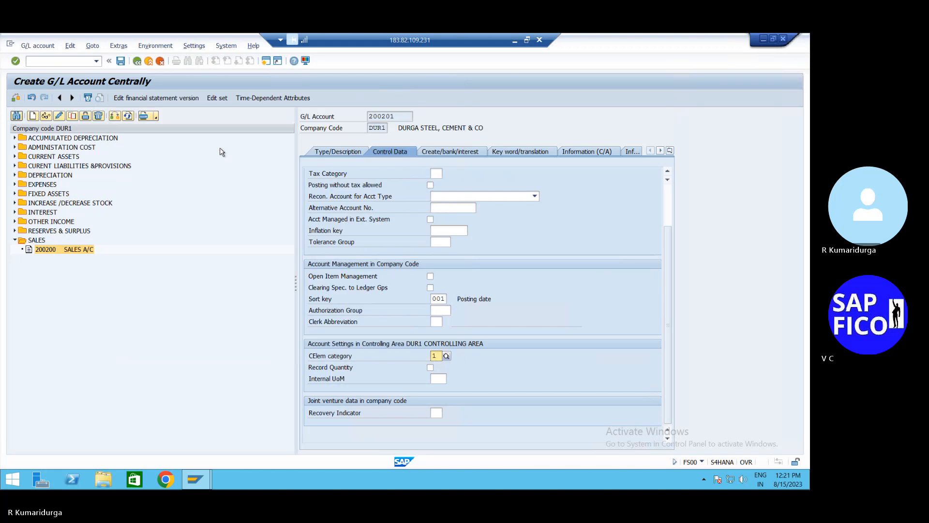
pyautogui.press('Return')
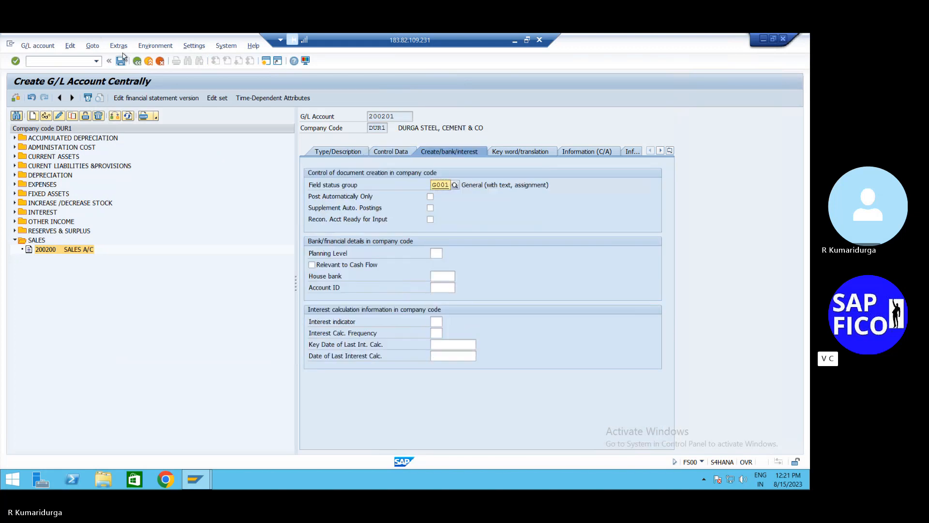
pyautogui.click(124, 61)
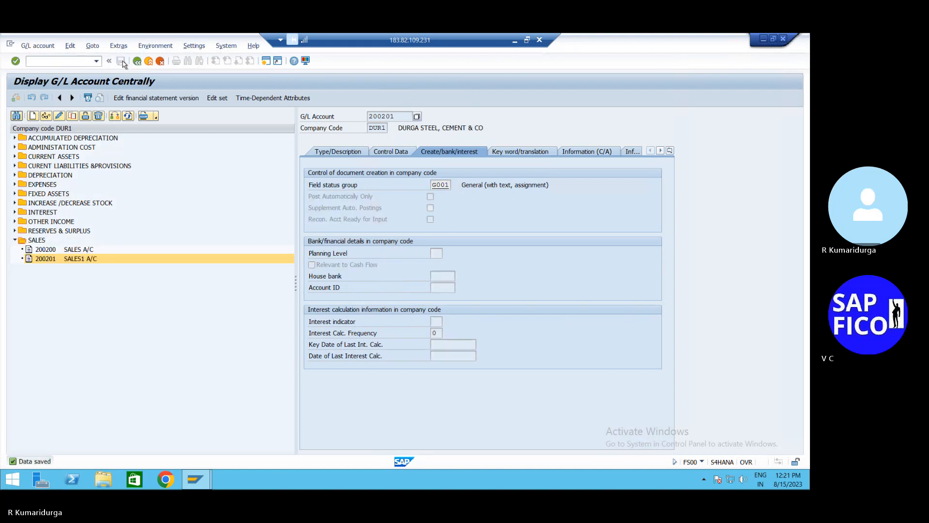
pyautogui.click(52, 61)
# - Open FB70 and fill in a previously used customer and invoice date 15.08.2023
pyautogui.write('/NFB70')
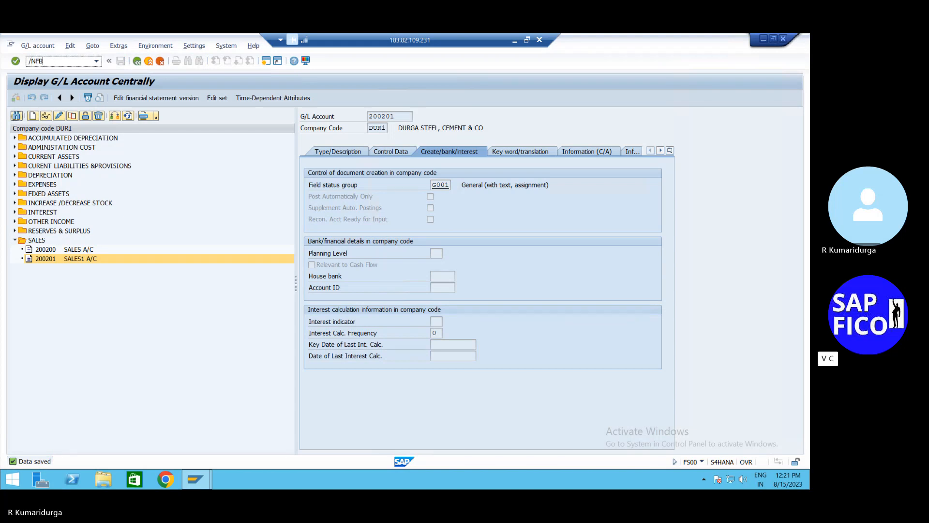
pyautogui.press('Return')
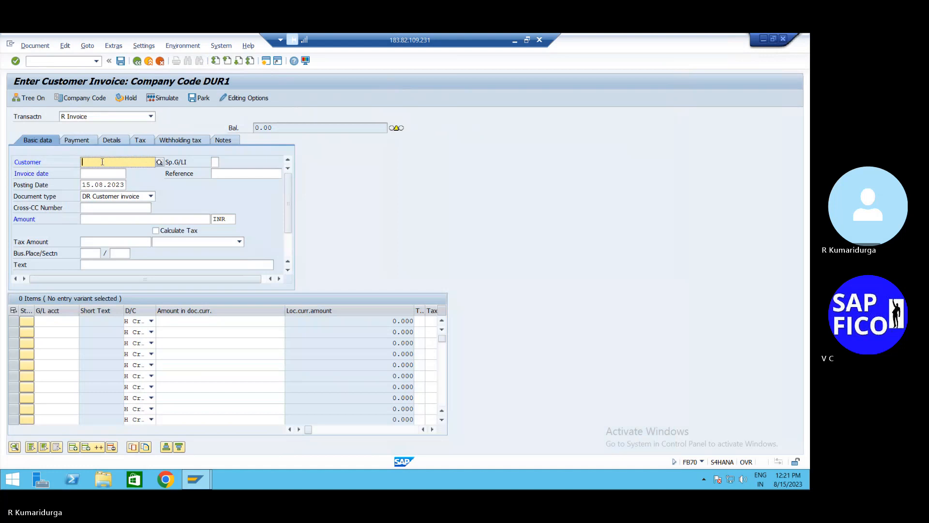
pyautogui.click(102, 162)
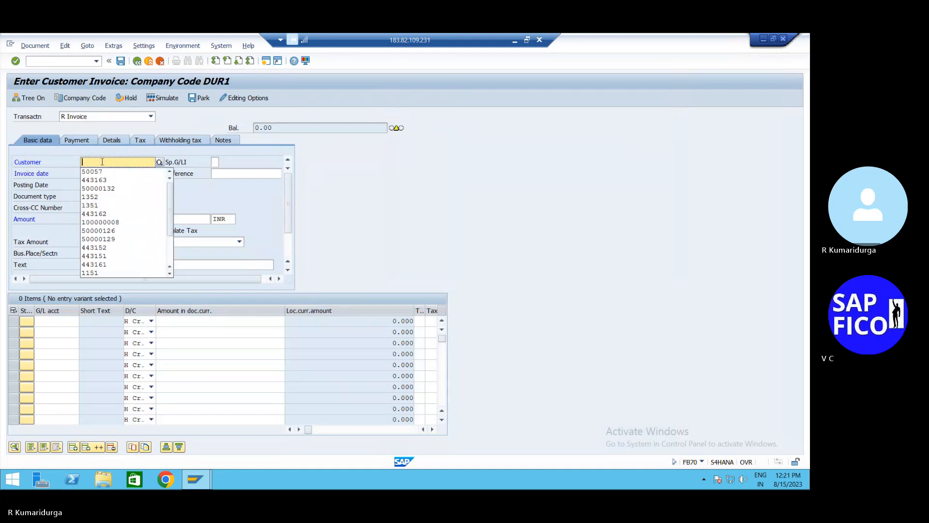
pyautogui.press('Down')
pyautogui.press('Return')
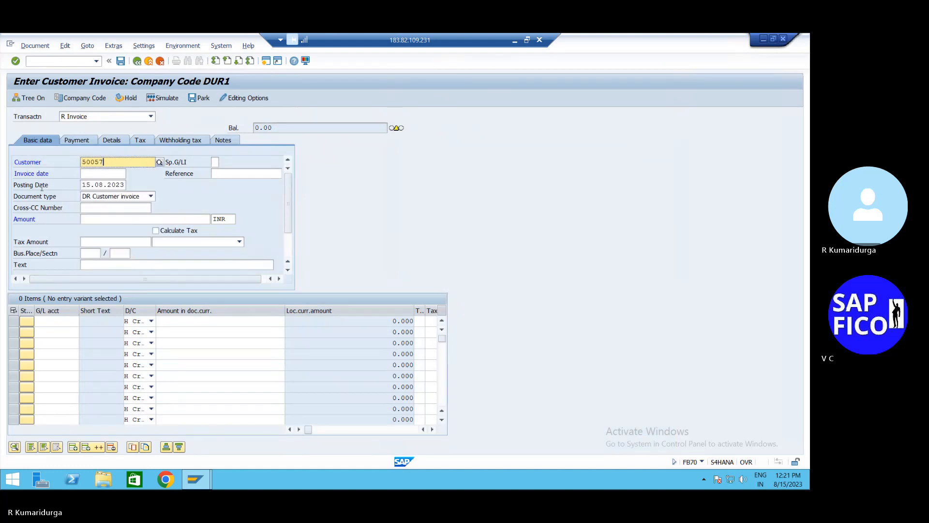
pyautogui.click(104, 174)
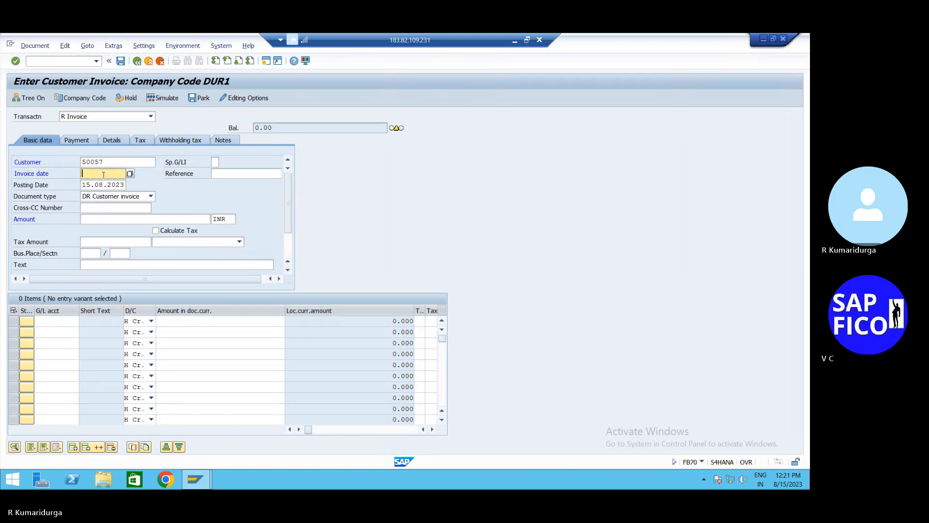
pyautogui.press('Down')
pyautogui.press('Return')
# - Enter invoice amount 250000 and the previously used description text
pyautogui.click(136, 219)
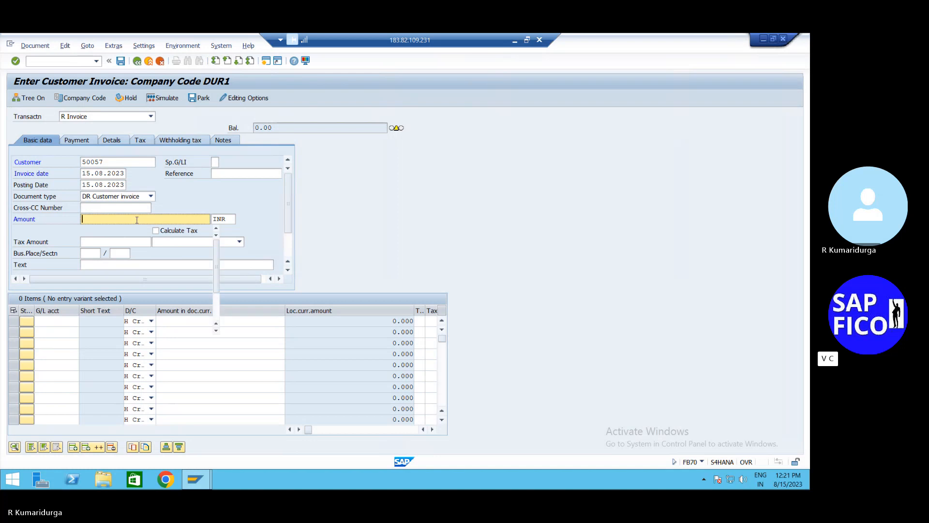
pyautogui.press('Tab')
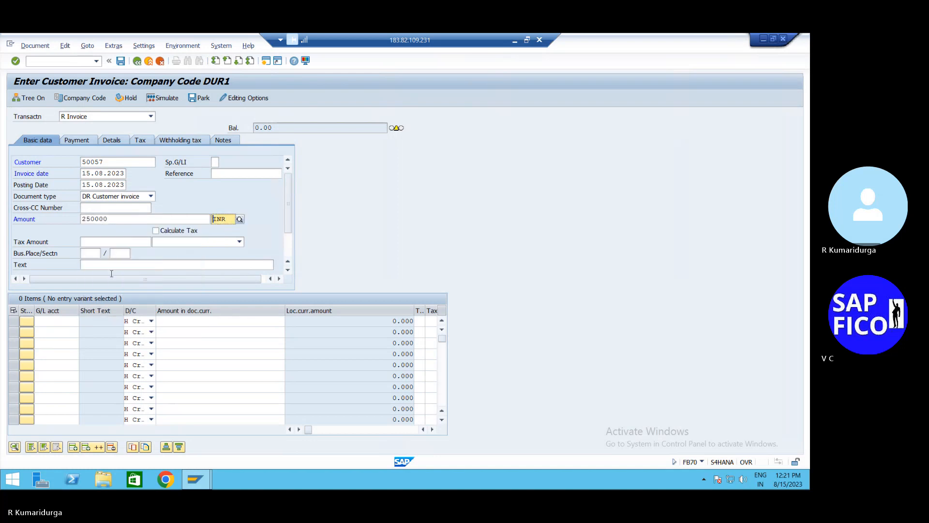
pyautogui.click(125, 265)
pyautogui.press('Down')
pyautogui.press('Tab')
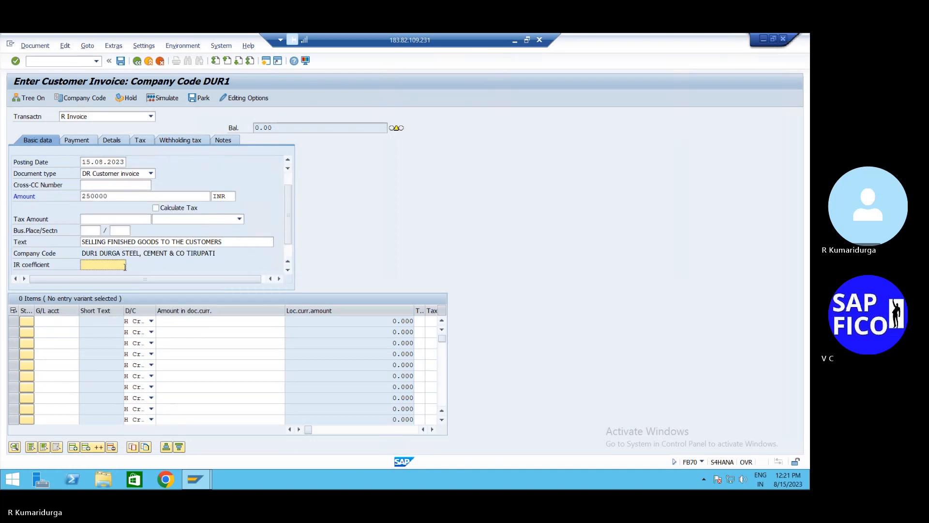
# - Add a line on G/L account 200201 with amount *, copying in 250,000
pyautogui.click(68, 322)
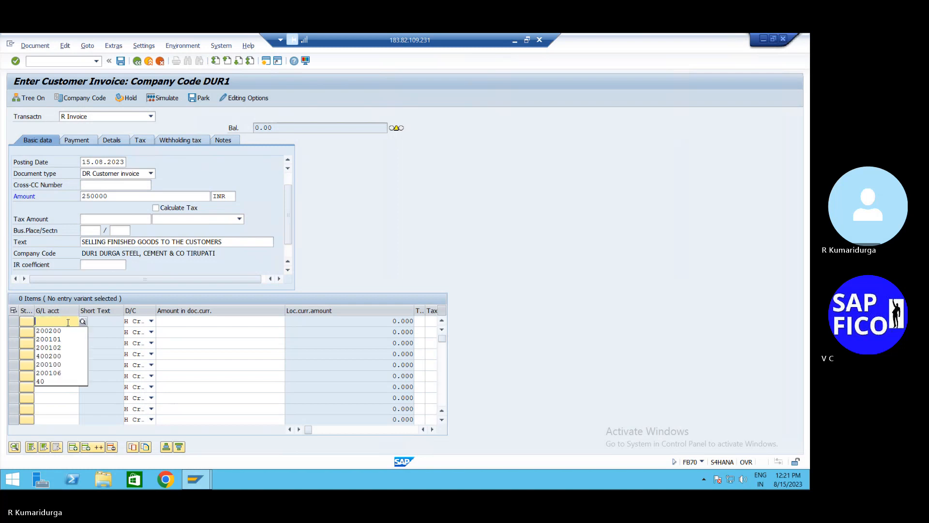
pyautogui.press('Down')
pyautogui.press('Down')
pyautogui.press('Down')
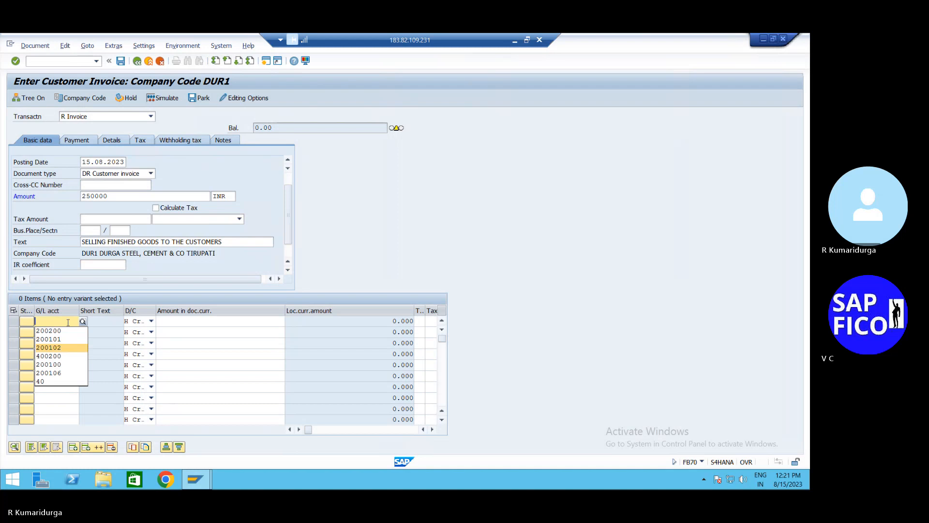
pyautogui.press('Up')
pyautogui.press('Up')
pyautogui.press('Return')
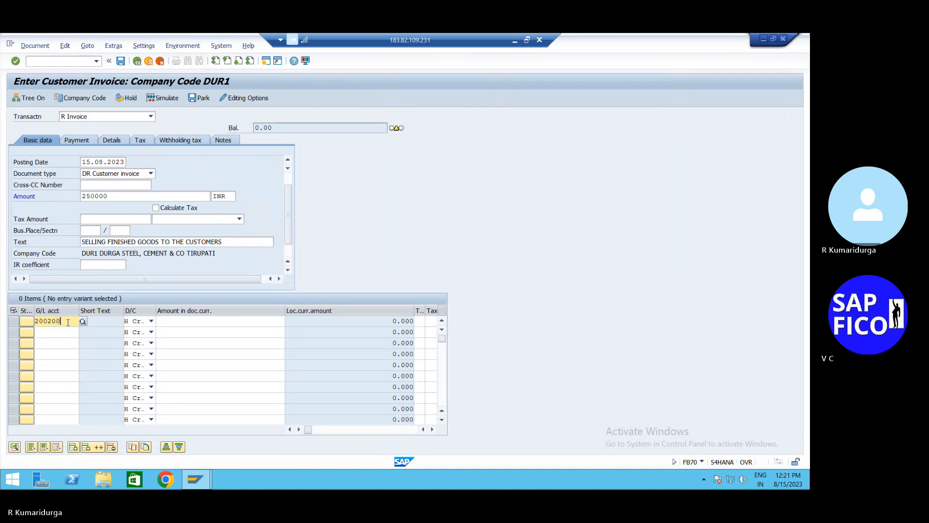
pyautogui.press('BackSpace')
pyautogui.write('1')
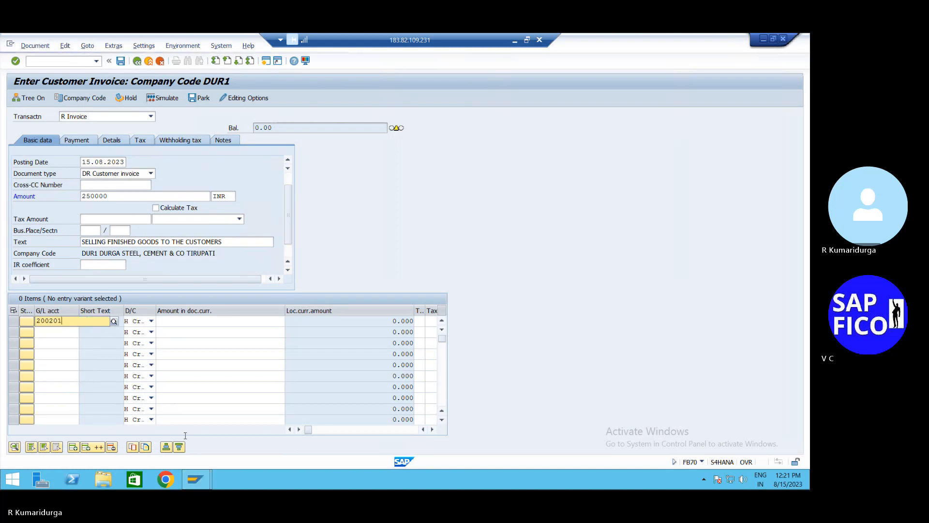
pyautogui.click(232, 328)
pyautogui.click(242, 322)
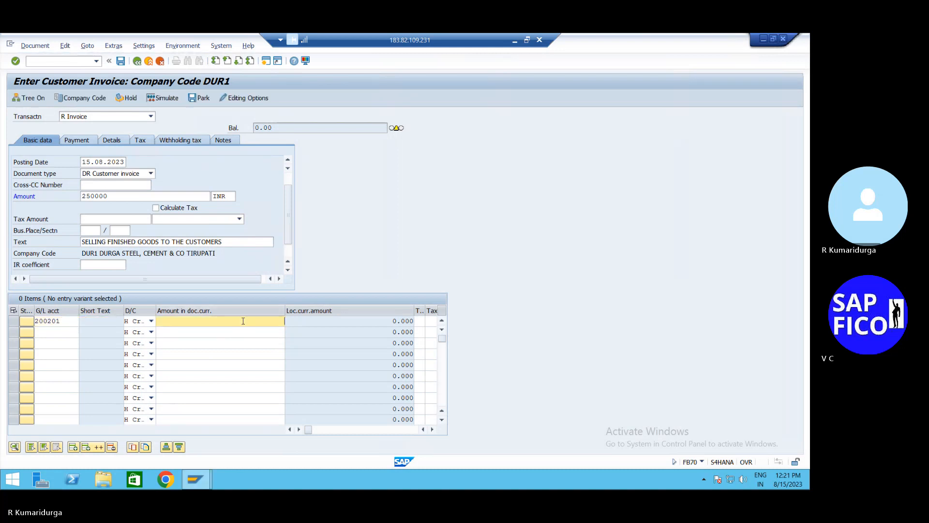
pyautogui.write('*')
pyautogui.press('Return')
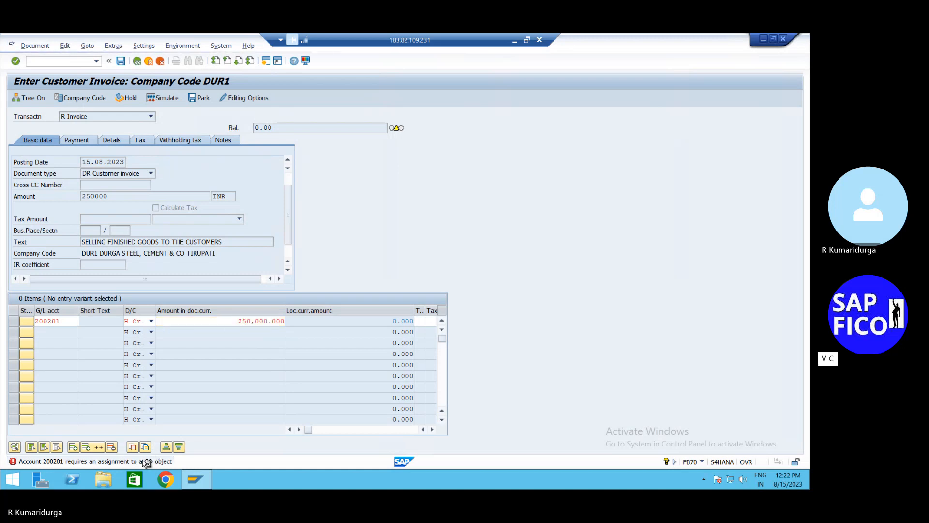
# - Read the KI235 explanation that 200201 needs a CO assignment, then close it
pyautogui.click(147, 463)
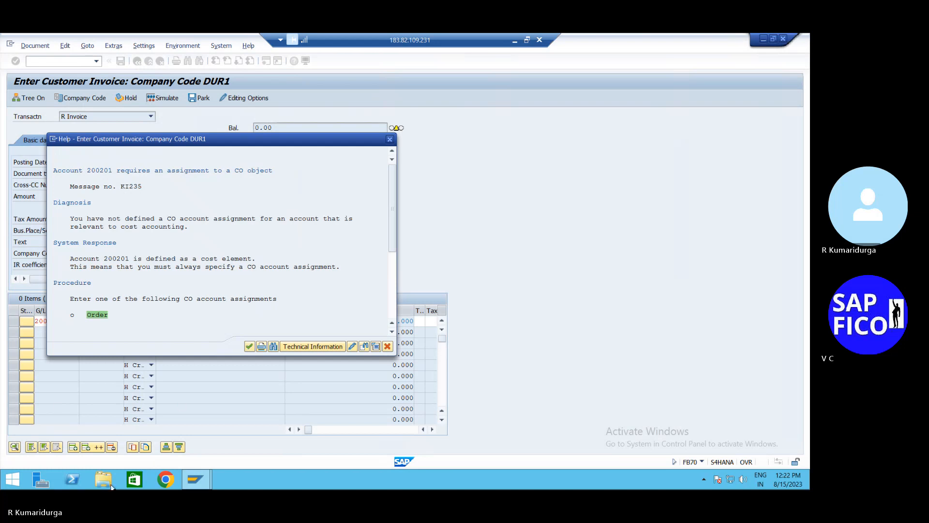
pyautogui.click(390, 142)
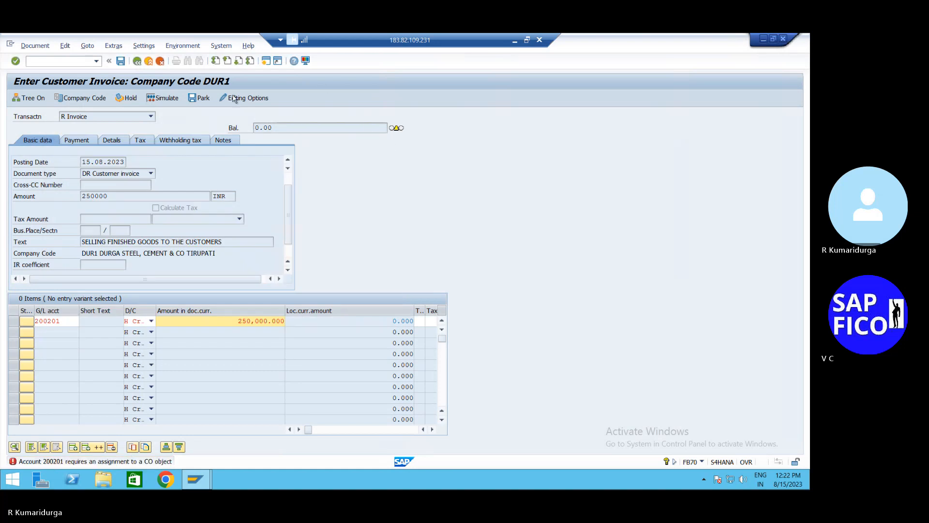
pyautogui.click(68, 61)
# - Abandon the invoice with /n, open OKKP and dismiss its inconsistency warnings
pyautogui.write('/n')
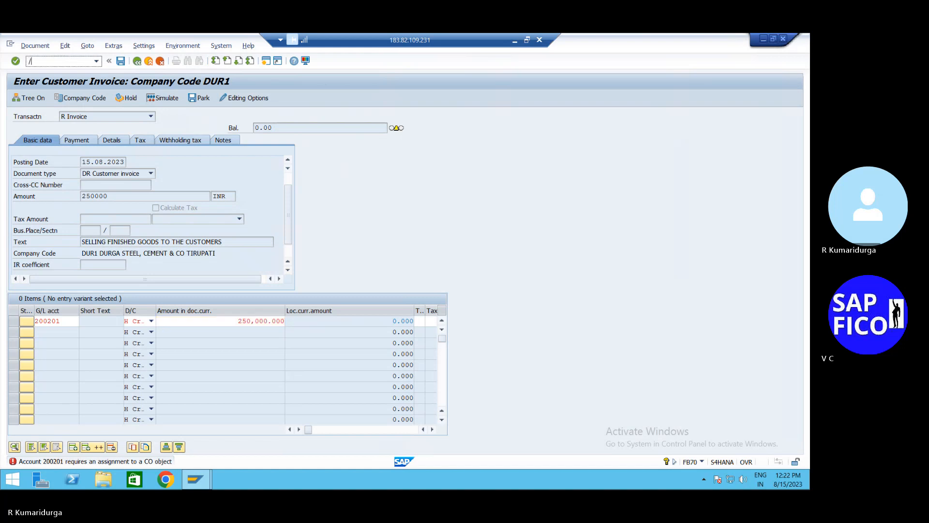
pyautogui.press('Return')
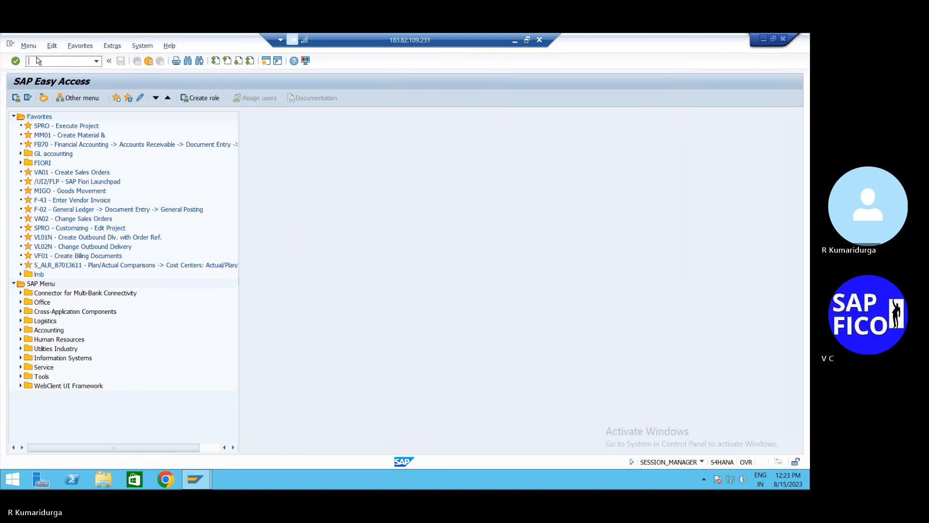
pyautogui.write('/')
pyautogui.press('BackSpace')
pyautogui.press('BackSpace')
pyautogui.press('BackSpace')
pyautogui.press('BackSpace')
pyautogui.press('BackSpace')
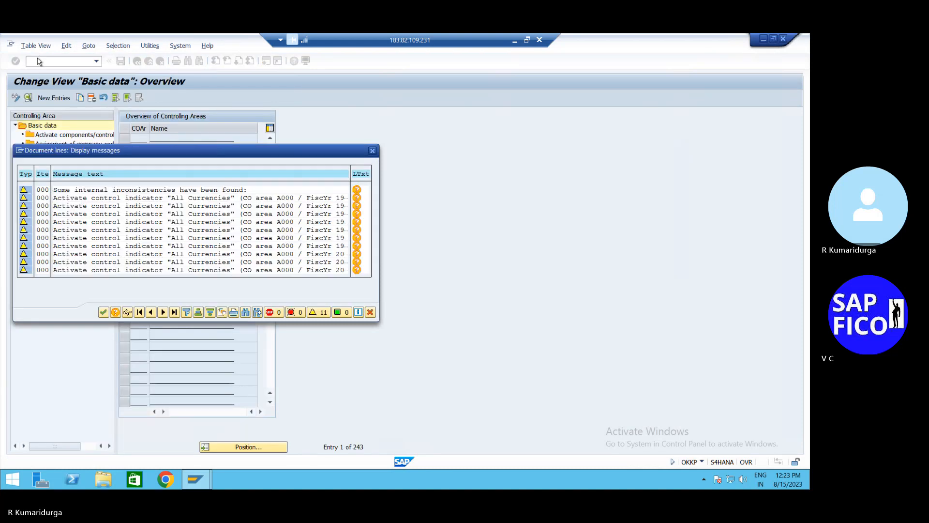
pyautogui.click(103, 312)
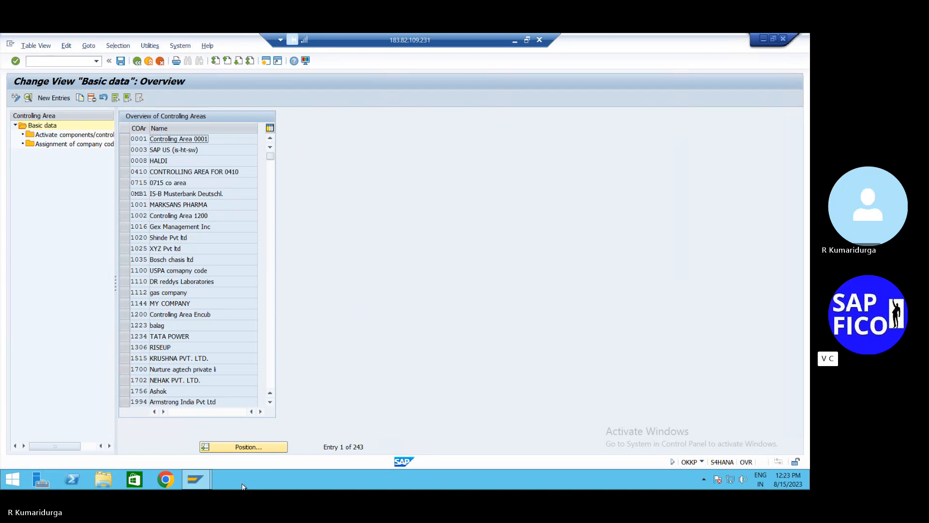
# - Position the controlling area list on DUR1
pyautogui.click(257, 449)
pyautogui.write('DUR')
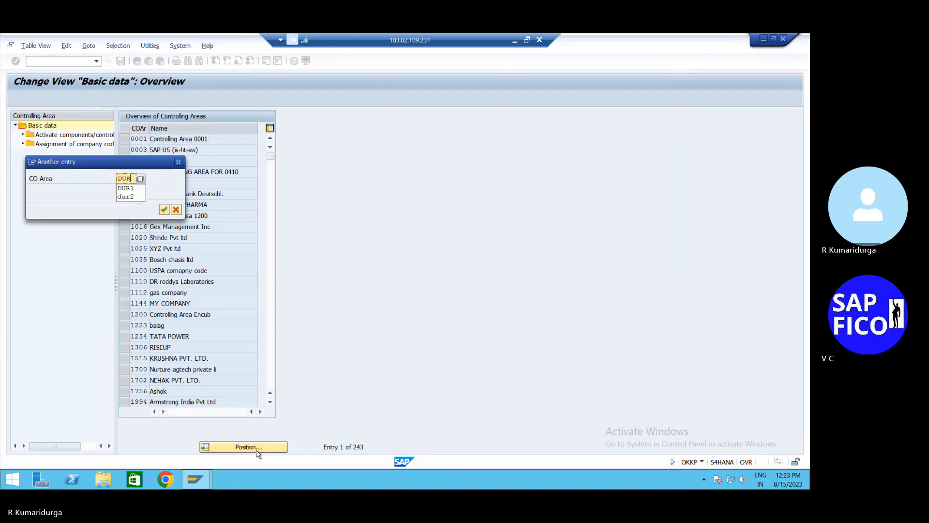
pyautogui.write('1')
pyautogui.press('Return')
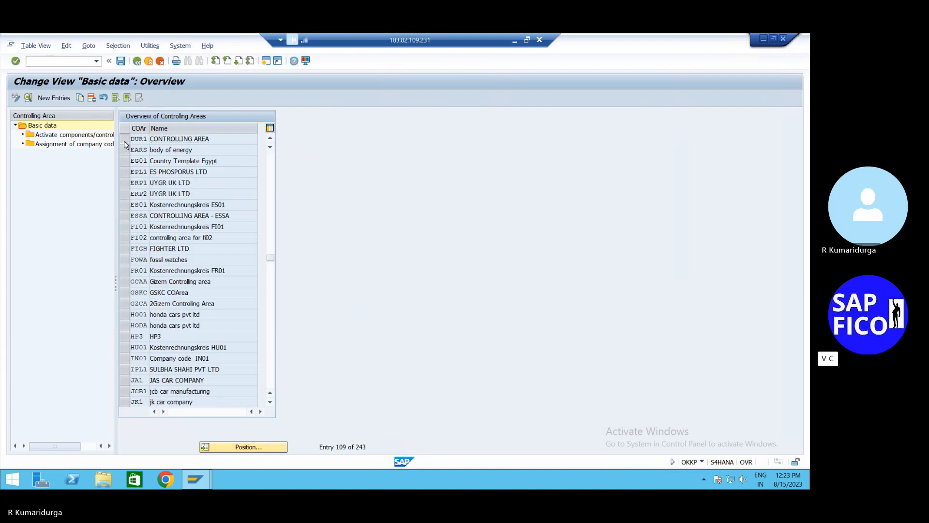
# - Try deleting controlling area DUR1, then open its company code assignments
pyautogui.click(124, 141)
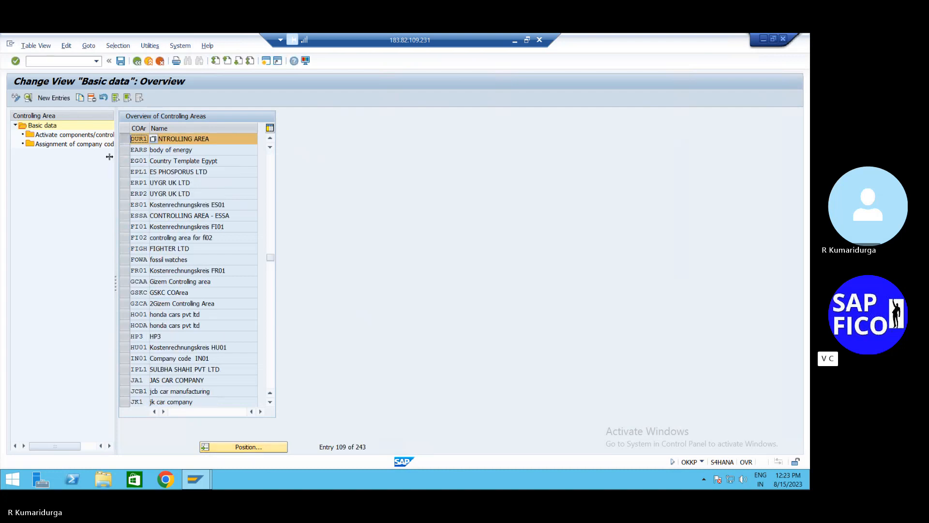
pyautogui.click(92, 99)
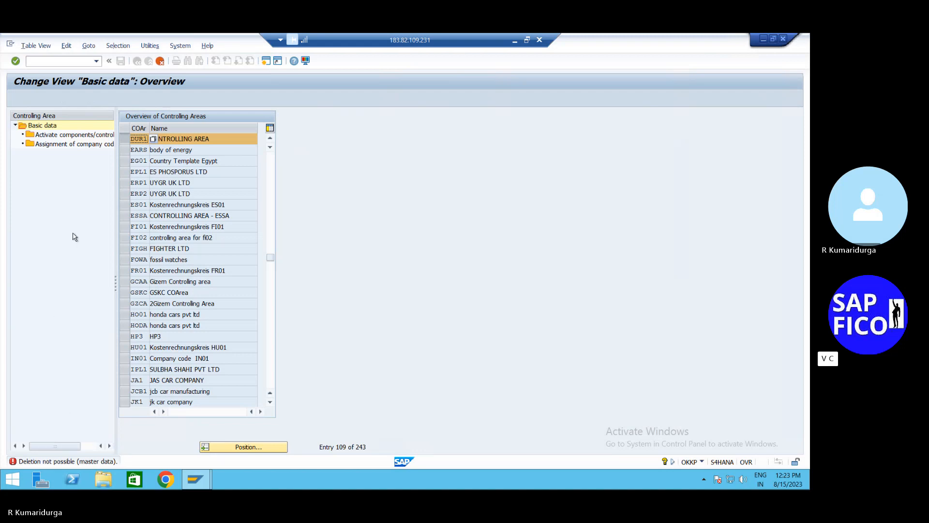
pyautogui.doubleClick(78, 146)
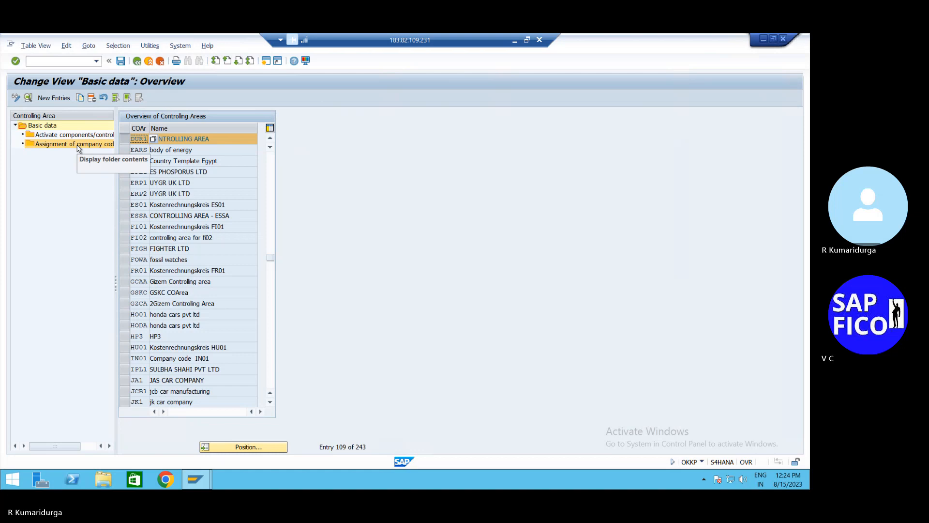
# - Delete company code DUR1 from controlling area DUR1's company code assignments
pyautogui.doubleClick(78, 145)
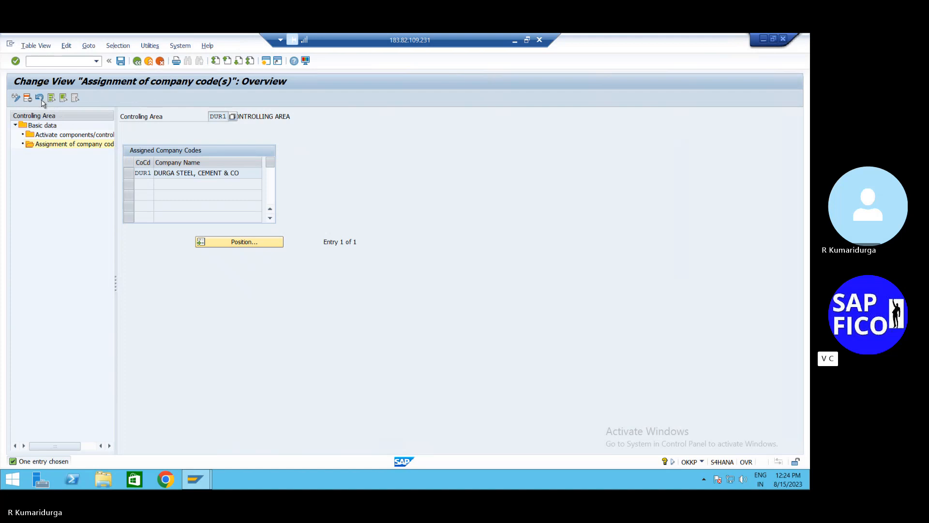
pyautogui.click(129, 173)
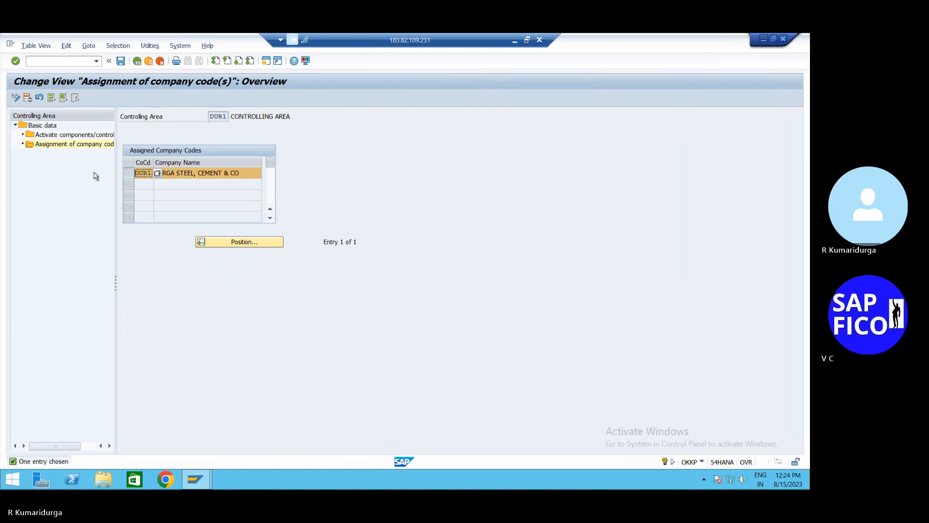
pyautogui.click(27, 101)
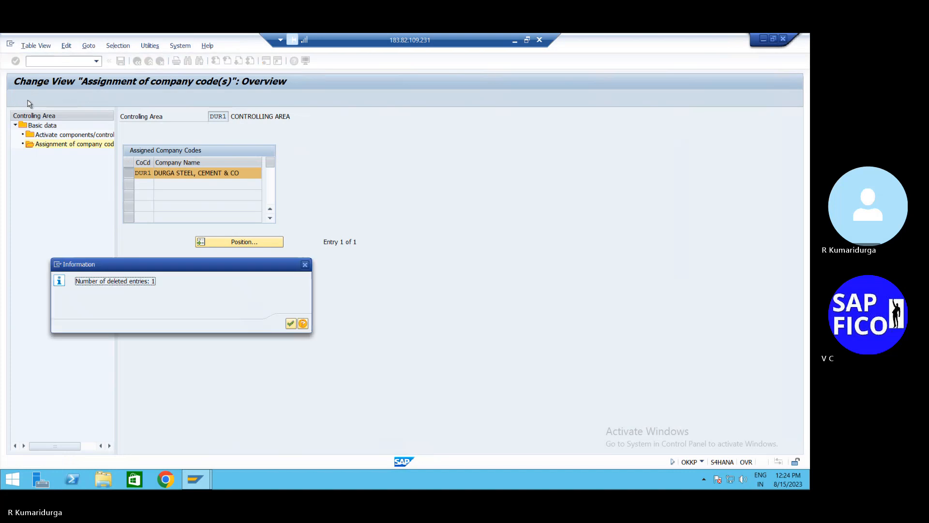
pyautogui.click(291, 324)
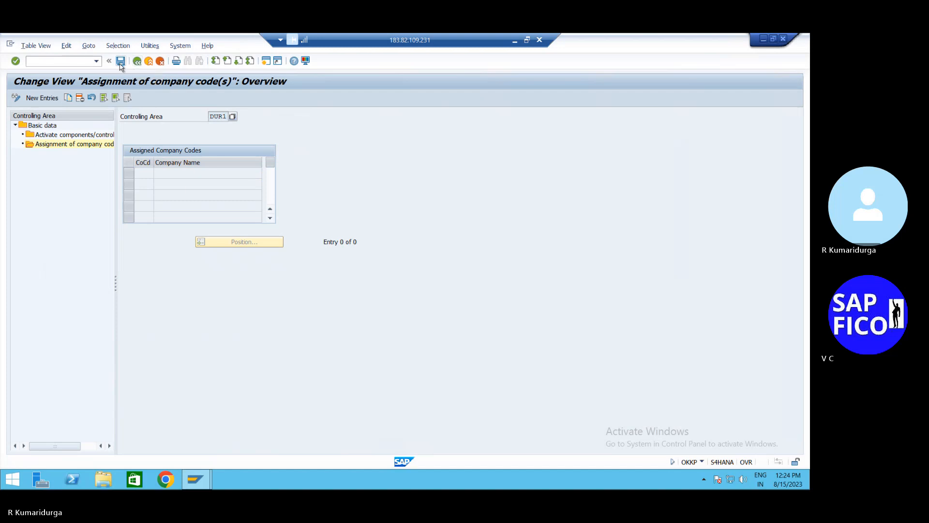
# - Save the removed assignment to a customizing request, continuing past the warnings
pyautogui.click(120, 65)
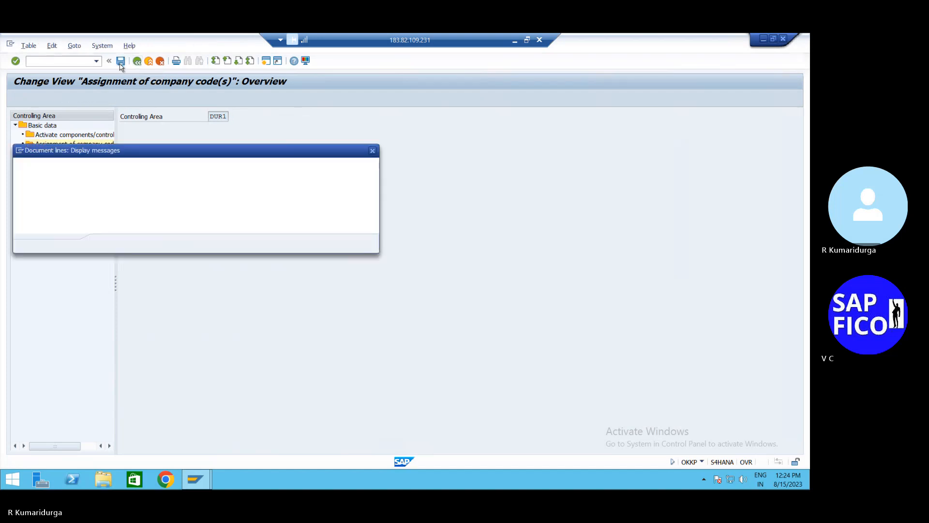
pyautogui.press('Return')
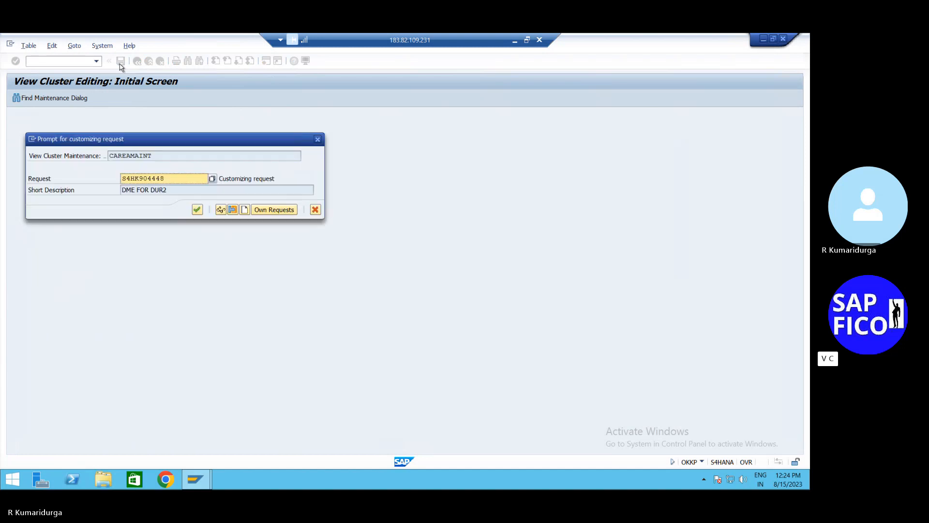
pyautogui.click(197, 209)
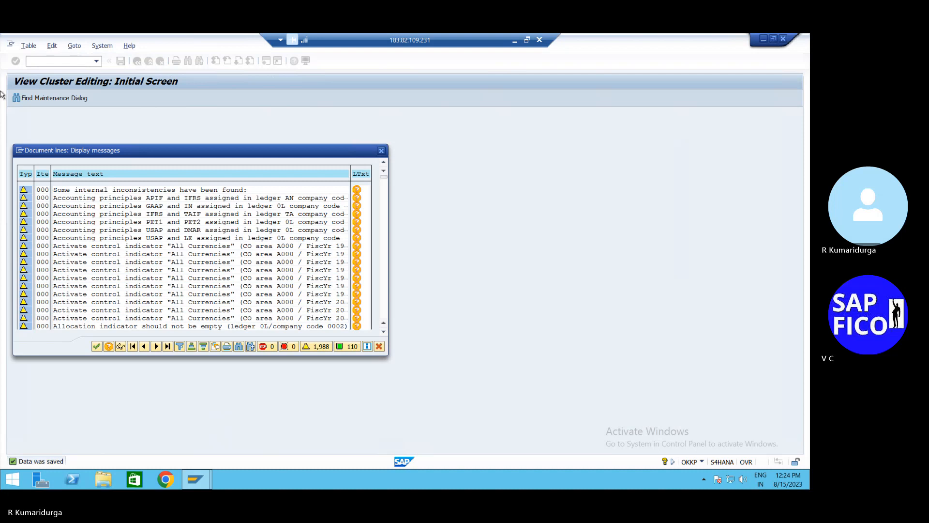
pyautogui.click(96, 347)
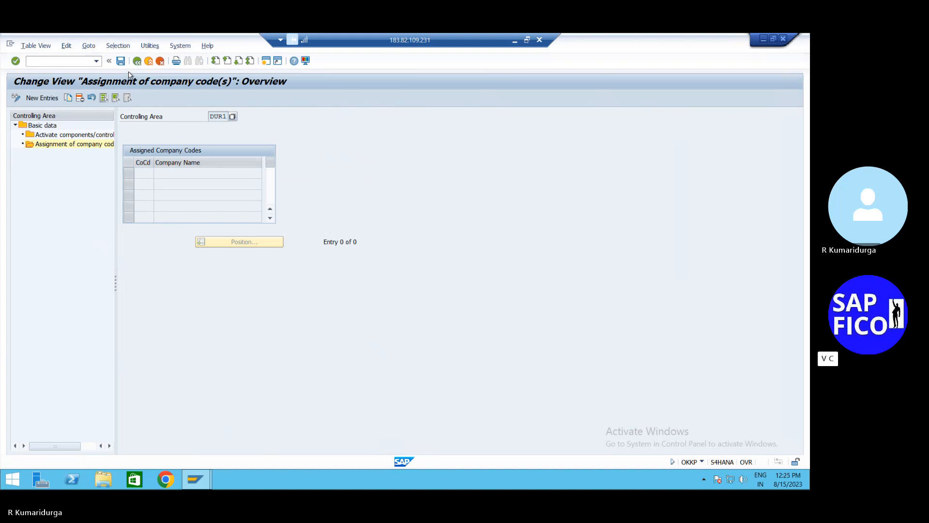
# - Review DUR1's component activation settings, then back out unchanged and reselect DUR1
pyautogui.doubleClick(80, 136)
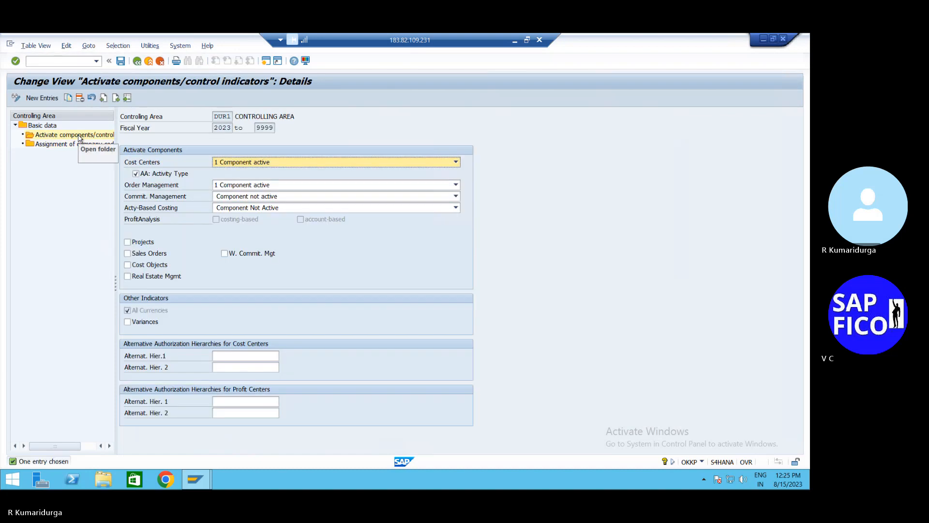
pyautogui.click(293, 164)
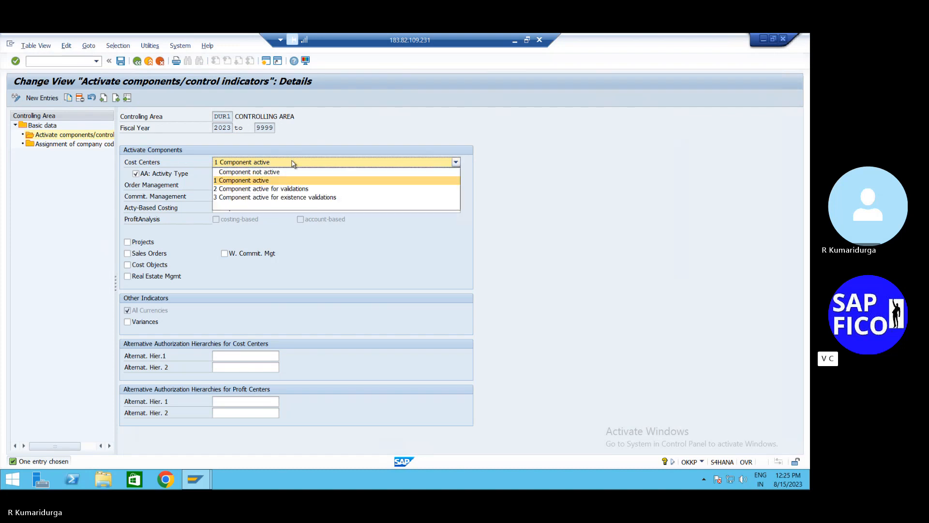
pyautogui.click(82, 105)
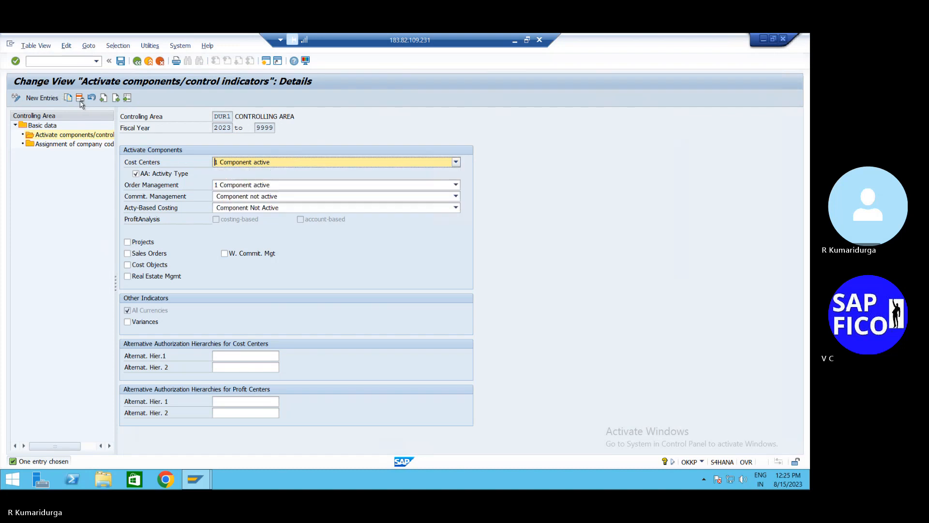
pyautogui.click(81, 104)
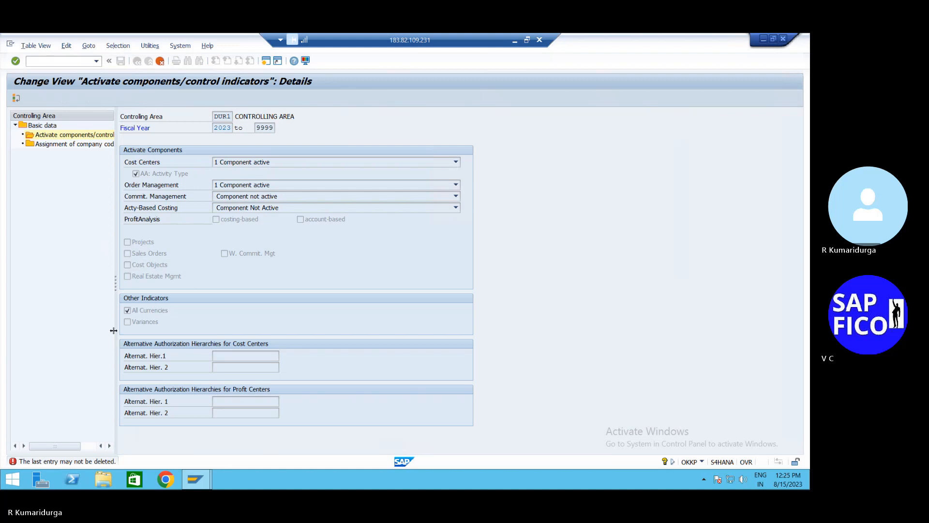
pyautogui.click(160, 62)
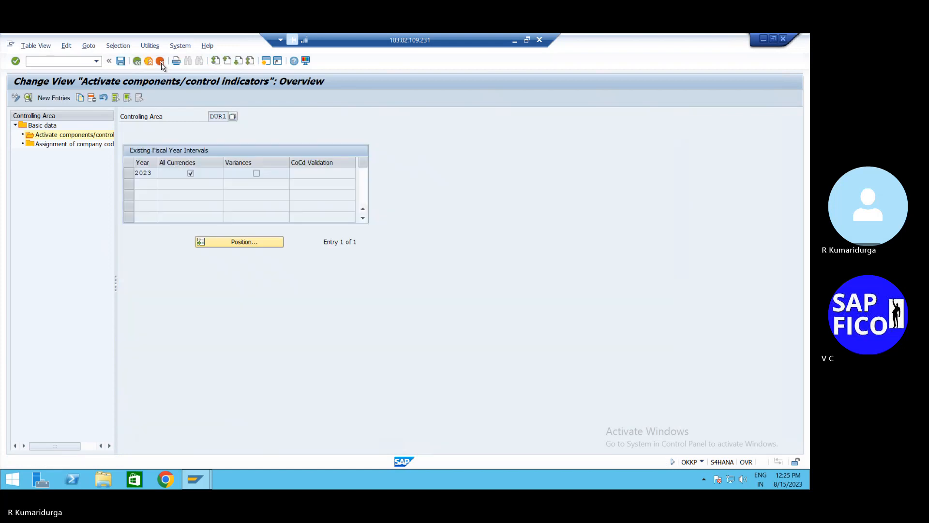
pyautogui.click(161, 61)
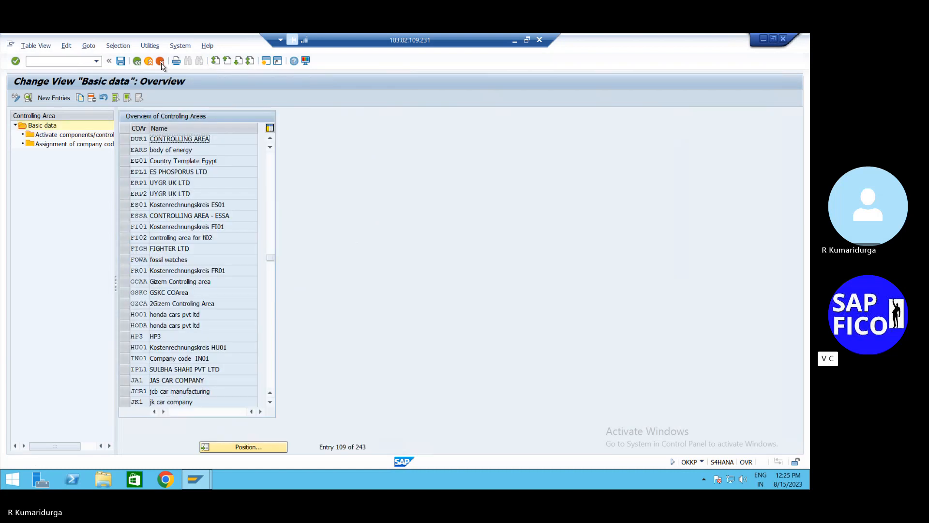
pyautogui.click(124, 139)
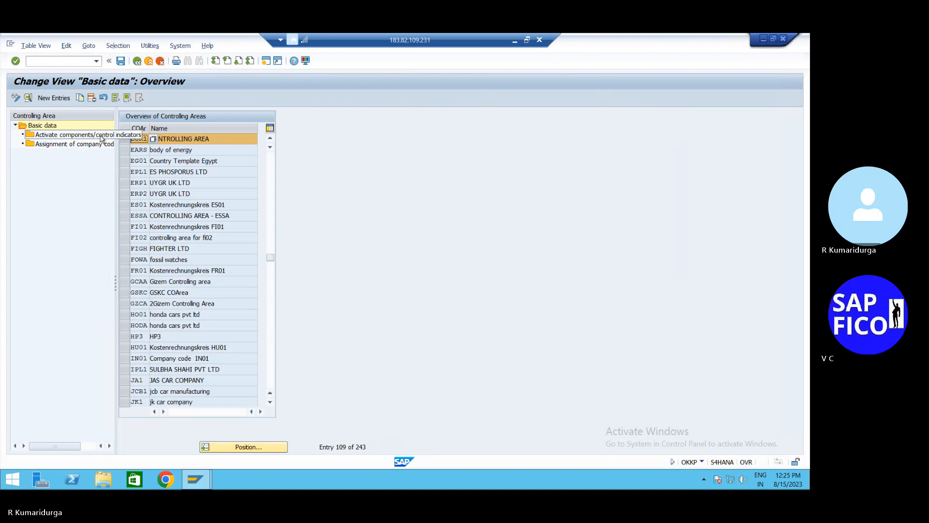
# - Cancel the 2023 fiscal-year interval edit without saving and return to the controlling area overview
pyautogui.doubleClick(102, 136)
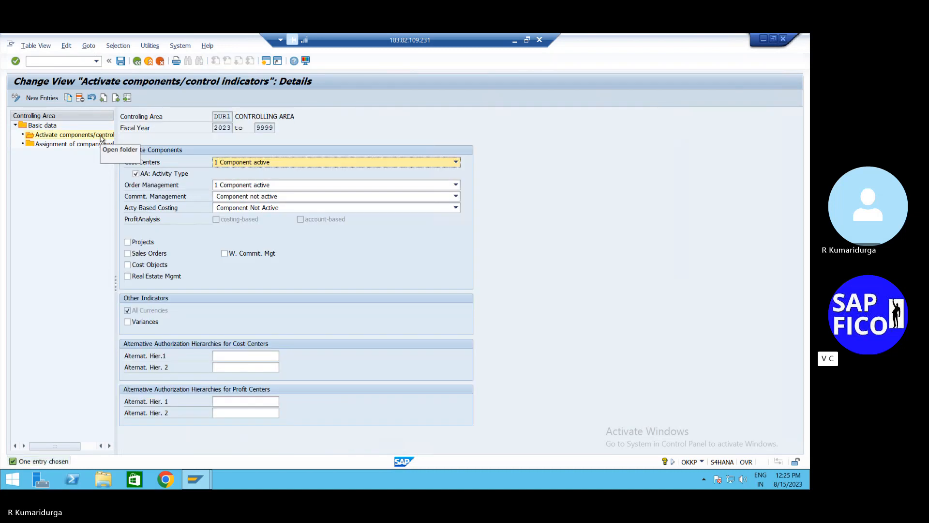
pyautogui.click(160, 61)
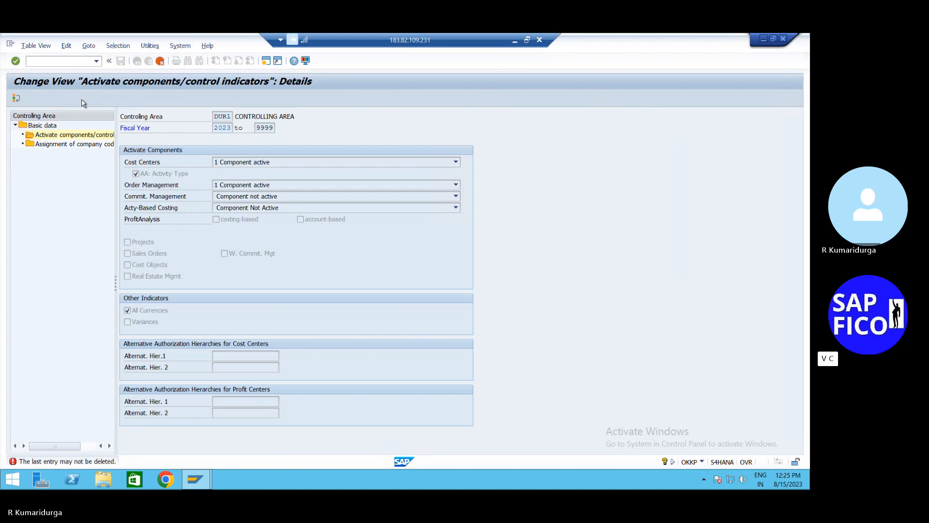
pyautogui.click(160, 62)
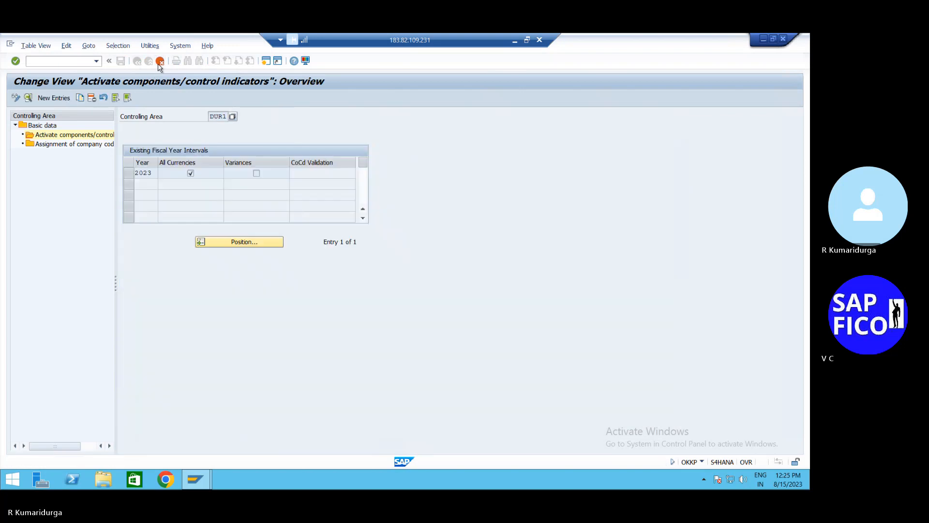
pyautogui.click(132, 174)
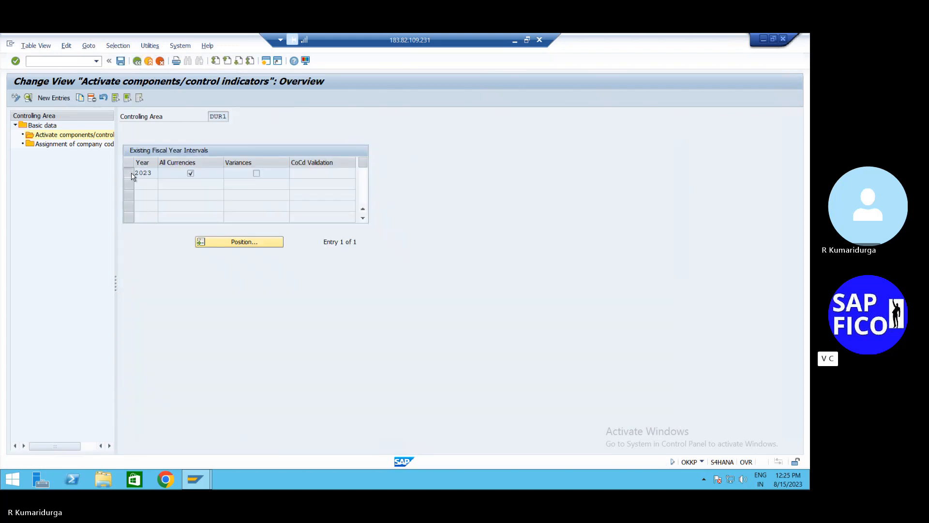
pyautogui.click(92, 99)
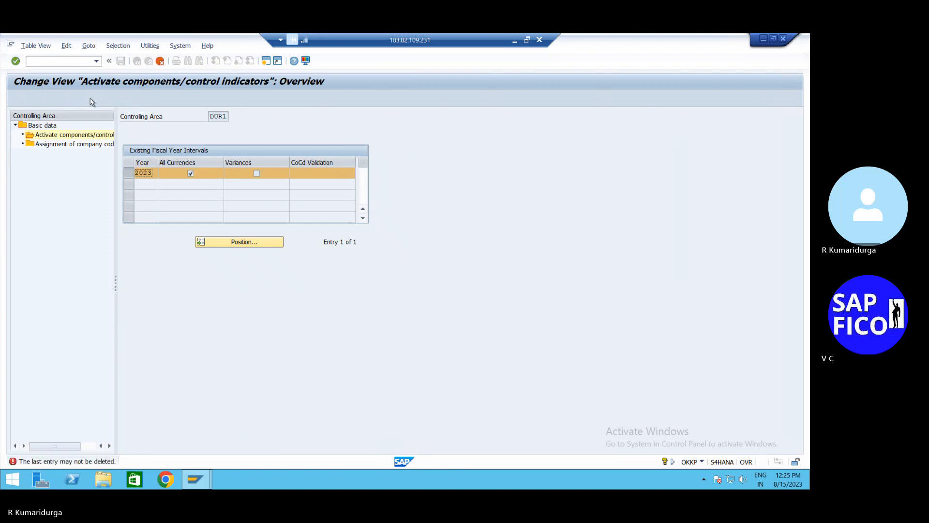
pyautogui.click(160, 62)
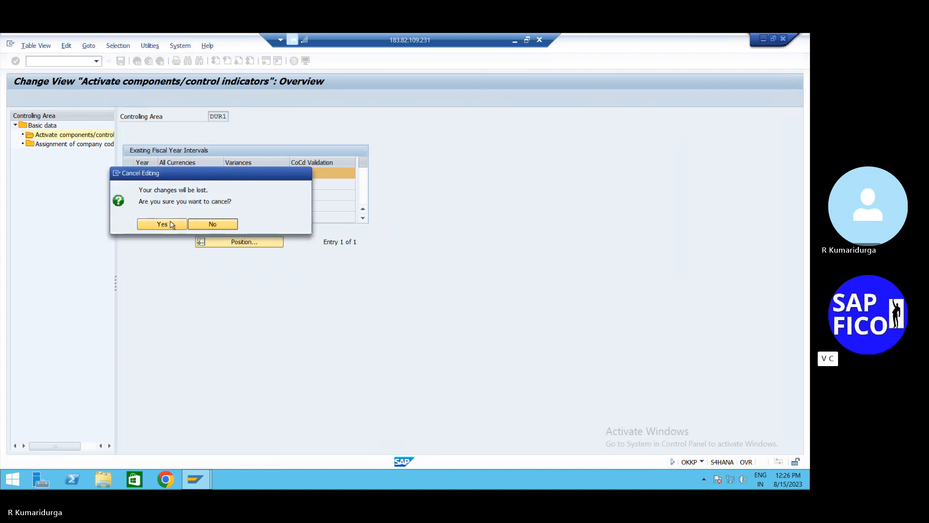
pyautogui.click(163, 224)
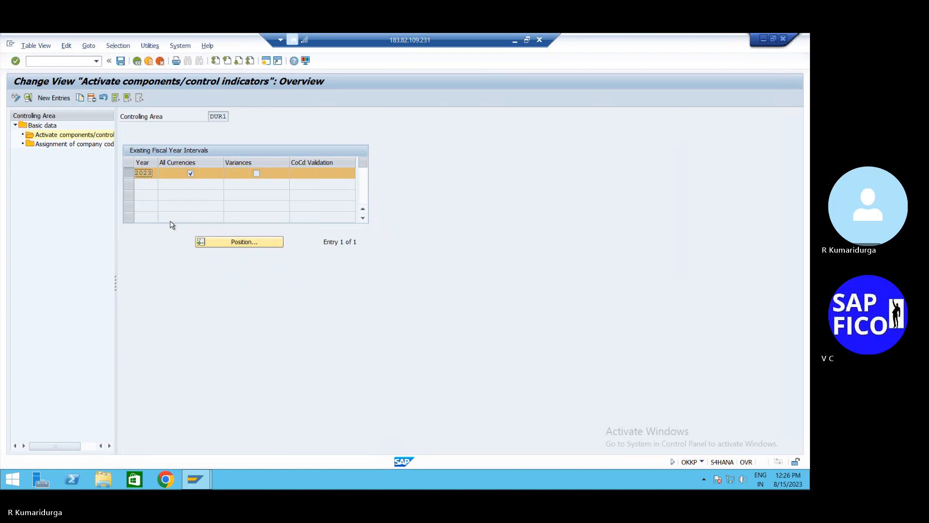
pyautogui.click(138, 62)
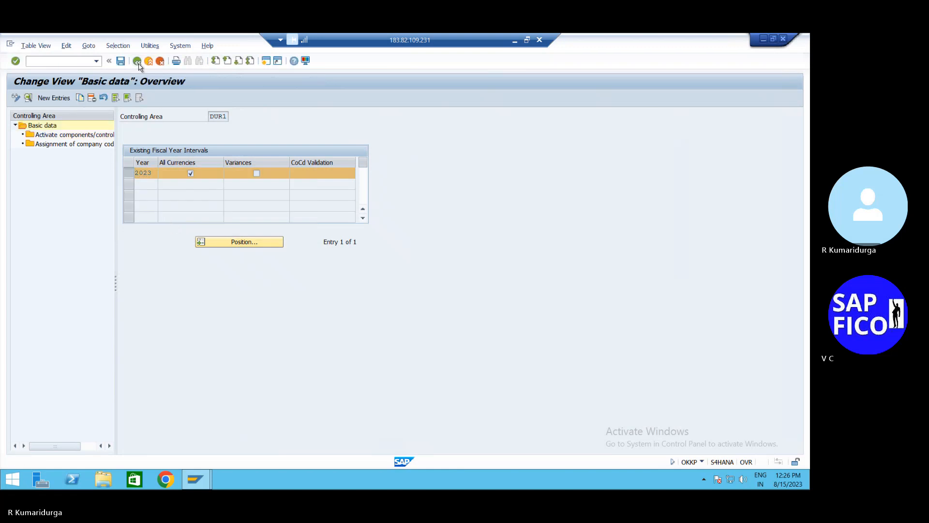
# - Set Cost Centers and Order Management to Component not active for controlling area DUR1
pyautogui.click(124, 139)
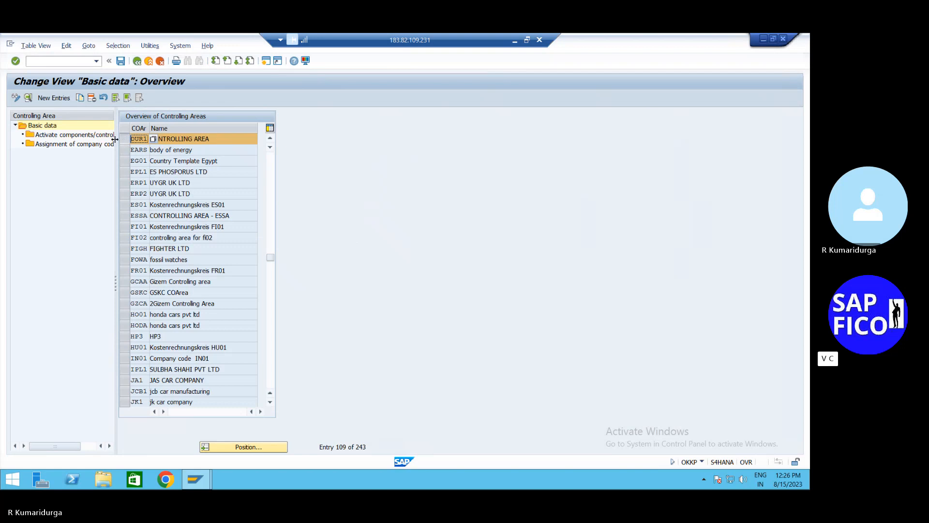
pyautogui.doubleClick(105, 137)
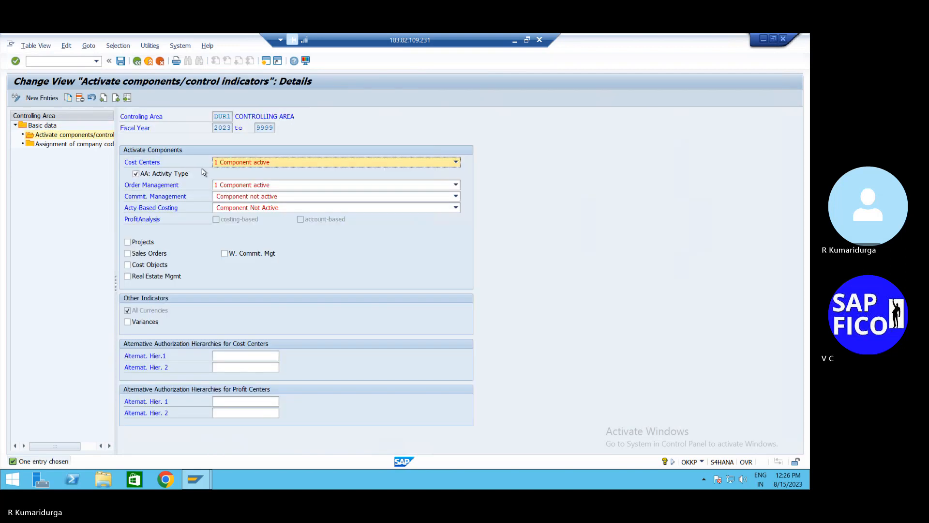
pyautogui.click(238, 163)
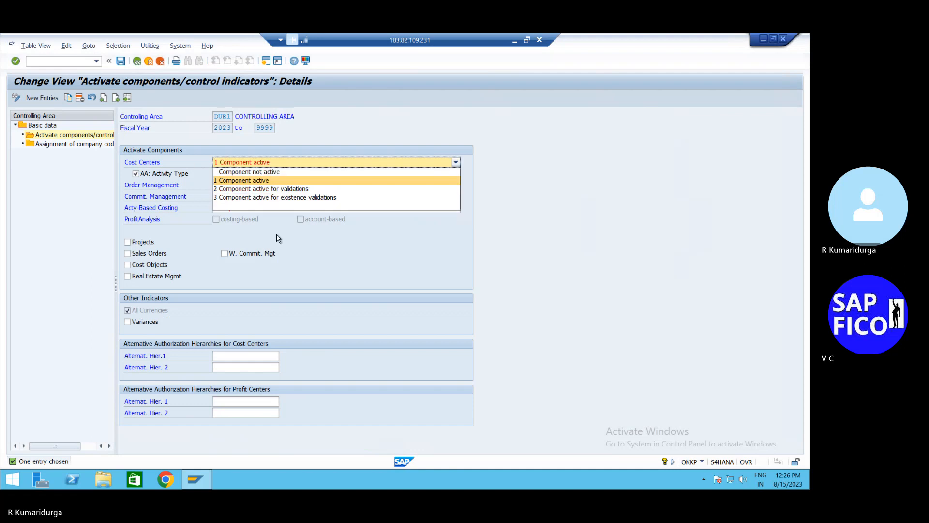
pyautogui.click(279, 173)
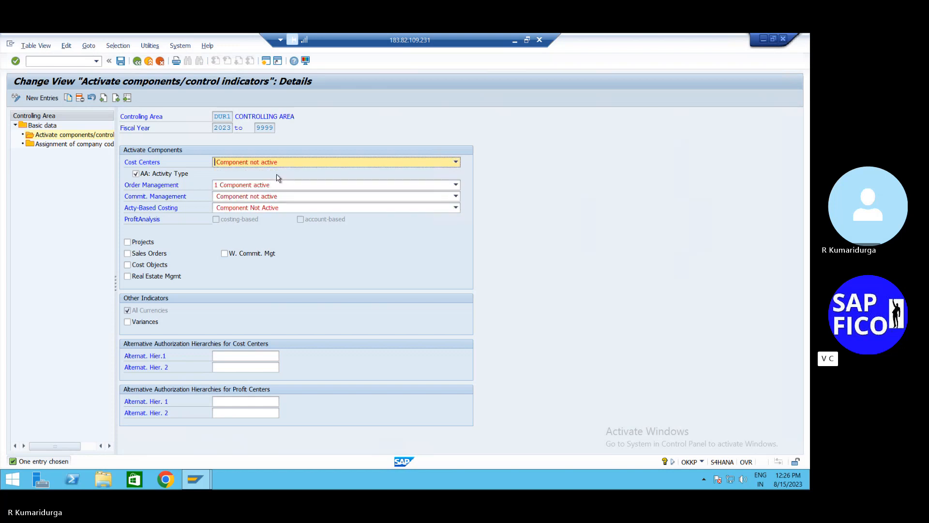
pyautogui.click(240, 189)
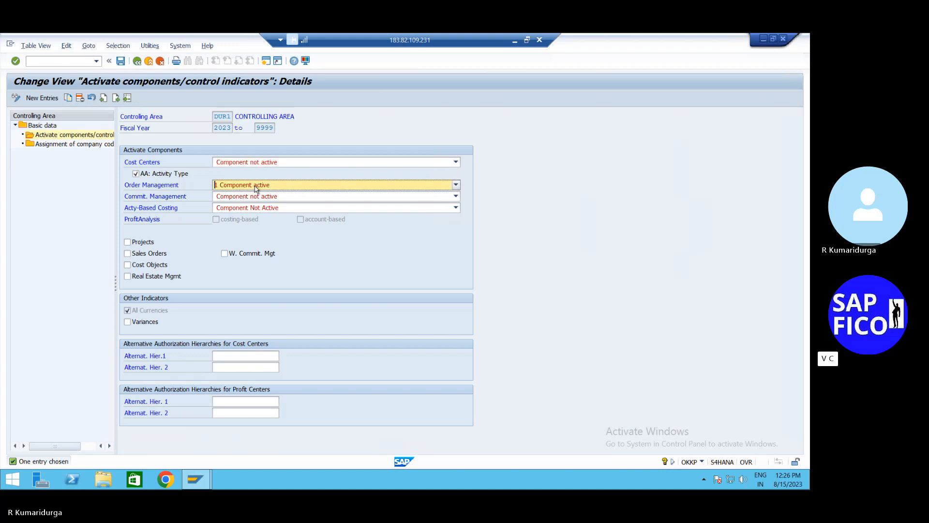
pyautogui.click(256, 189)
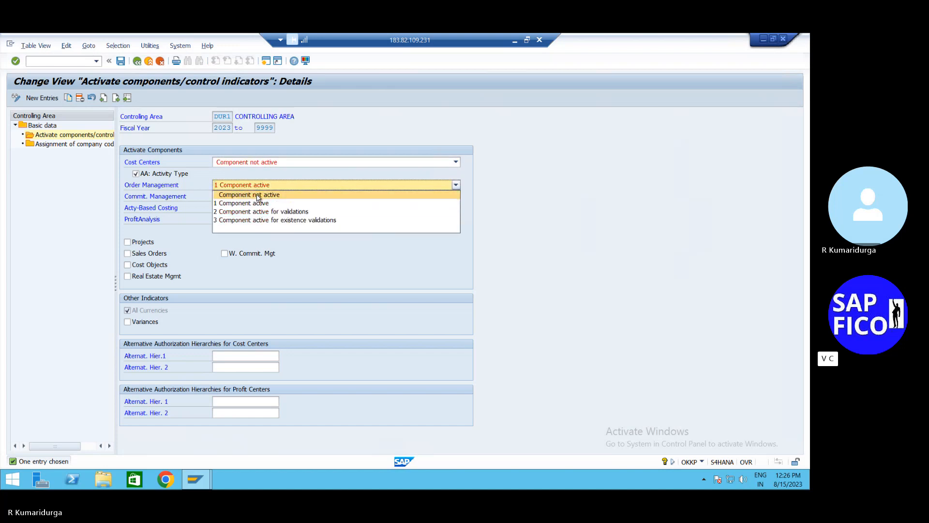
pyautogui.click(258, 195)
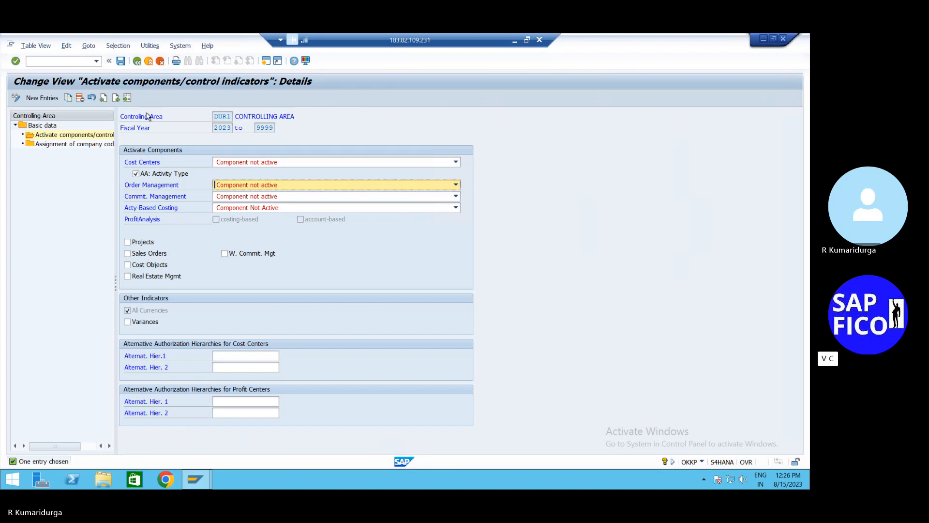
# - Untick AA: Activity Type and save DUR1's control indicators
pyautogui.click(121, 61)
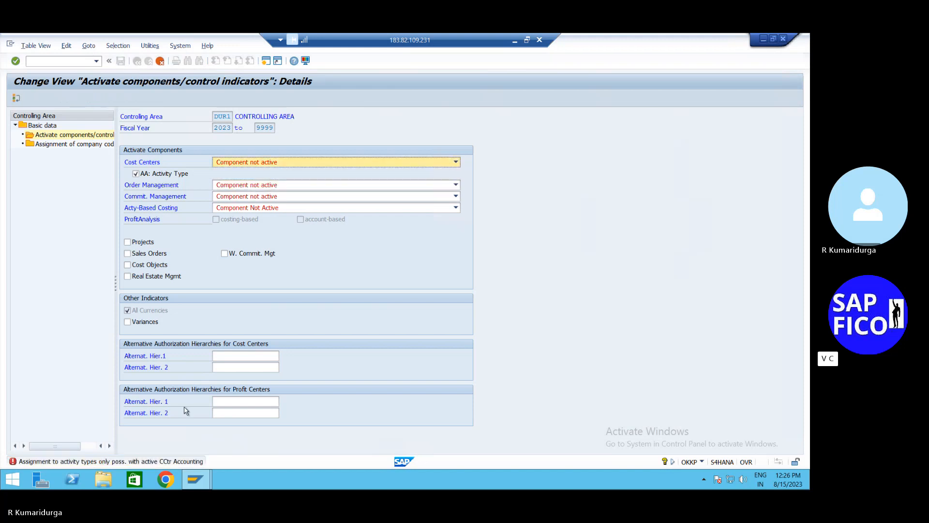
pyautogui.click(136, 176)
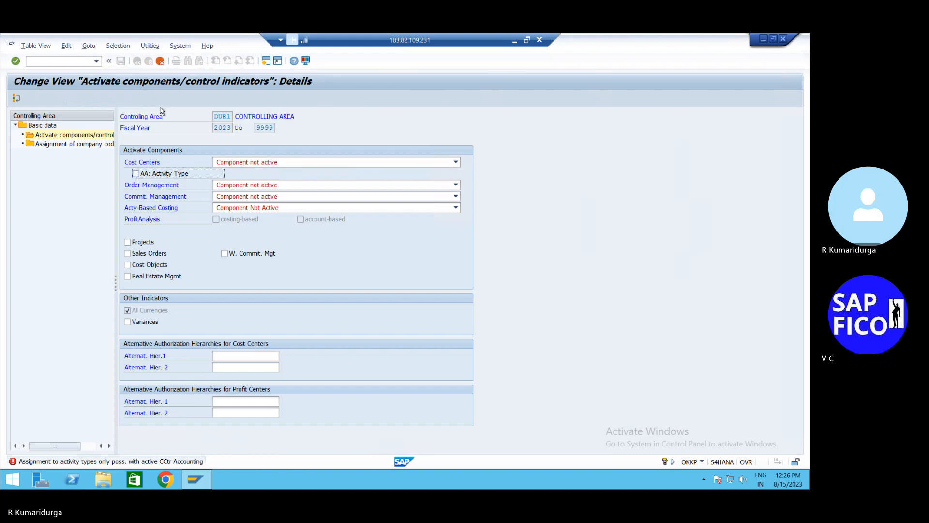
pyautogui.press('Return')
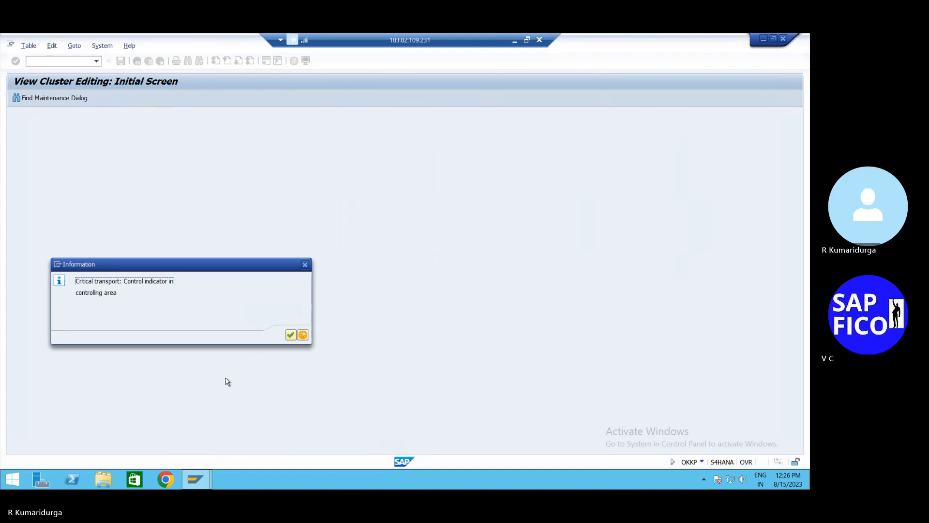
# - Continue past the Critical transport information popup and close the message log
pyautogui.click(291, 335)
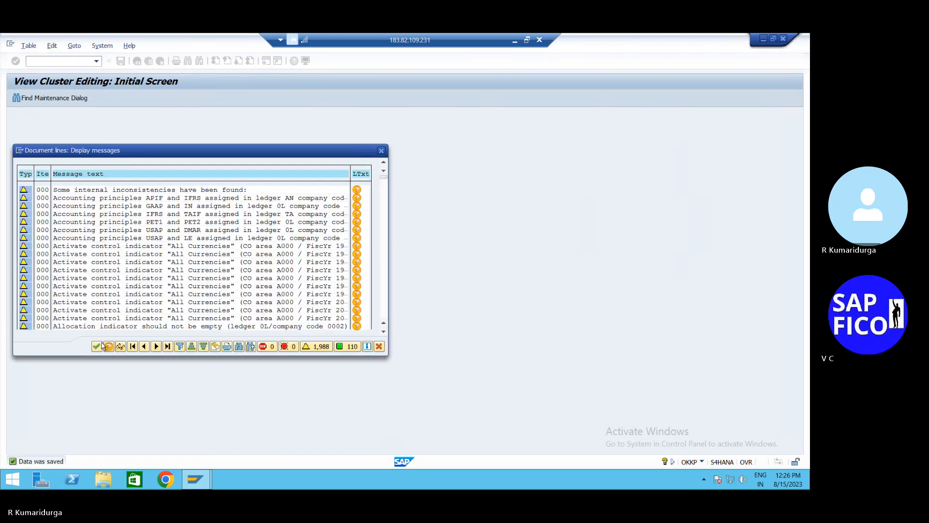
pyautogui.click(99, 347)
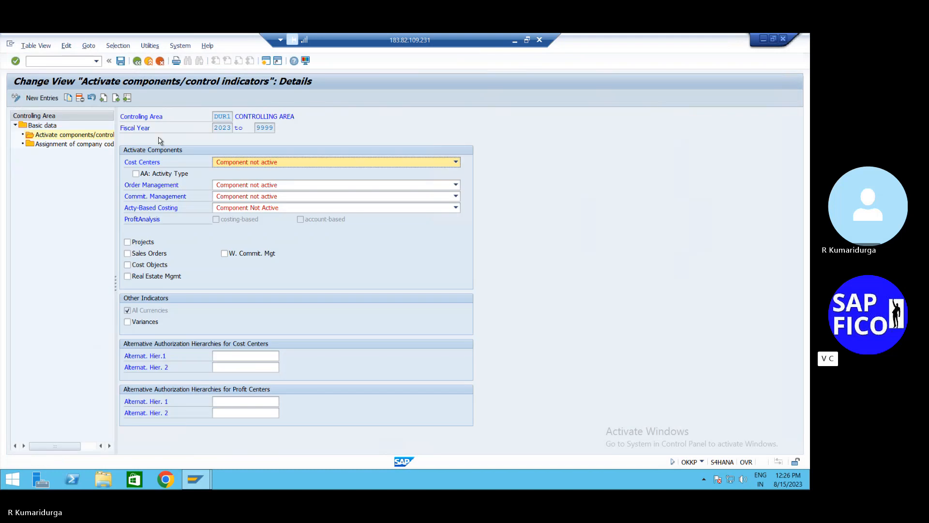
# - Start an FB70 customer invoice for the customer dated 15.08.2023
pyautogui.click(72, 60)
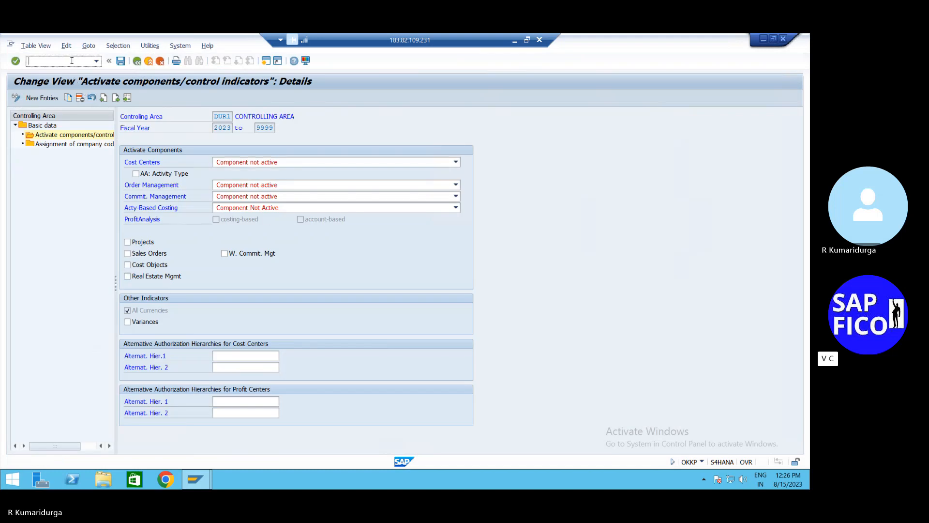
pyautogui.write('/NFB70')
pyautogui.press('Return')
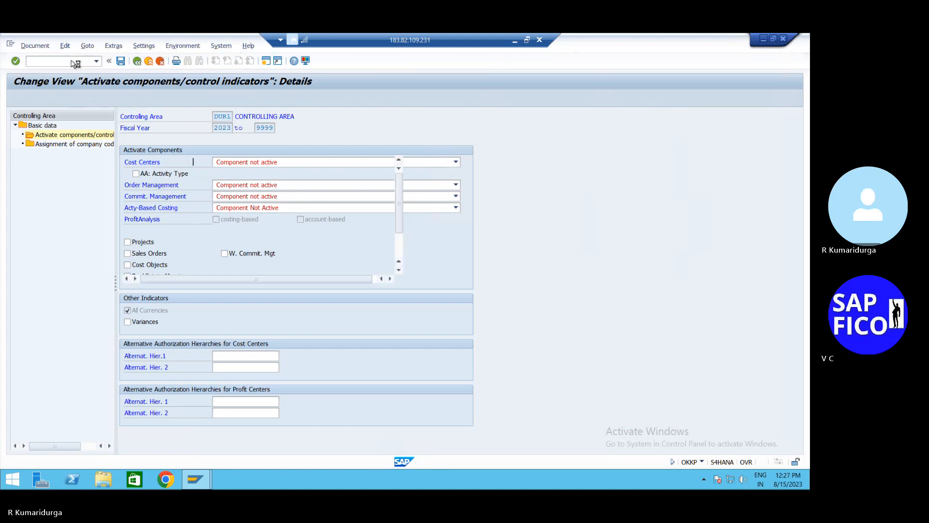
pyautogui.press('Down')
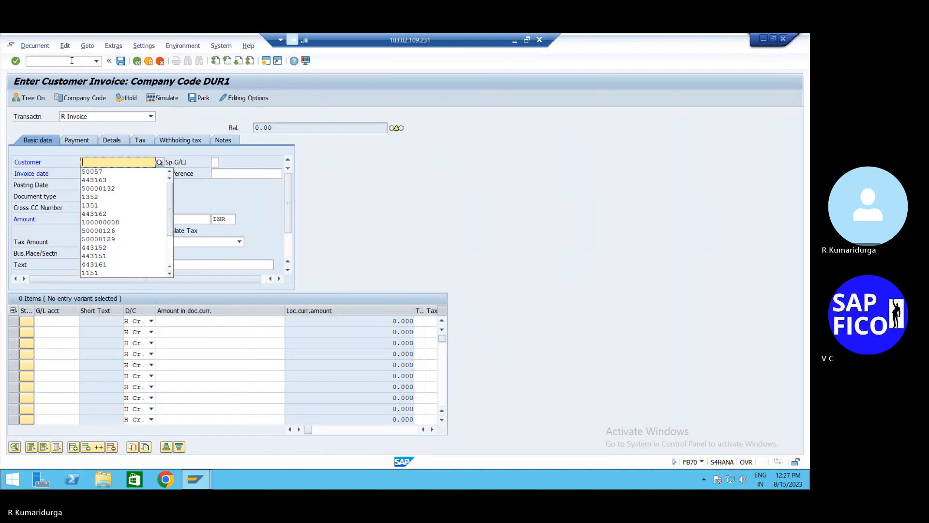
pyautogui.press('Down')
pyautogui.press('Return')
pyautogui.press('Tab')
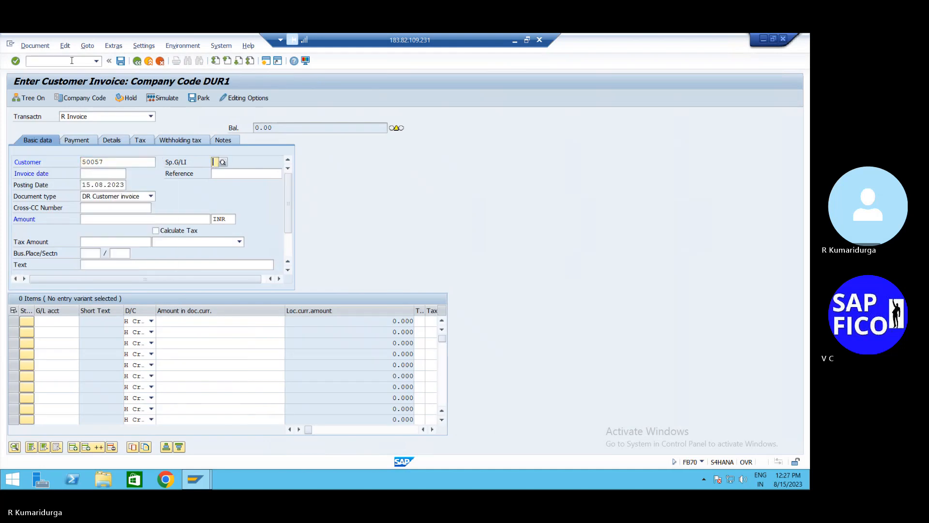
pyautogui.press('Down')
pyautogui.press('Down')
pyautogui.press('Return')
pyautogui.press('Tab')
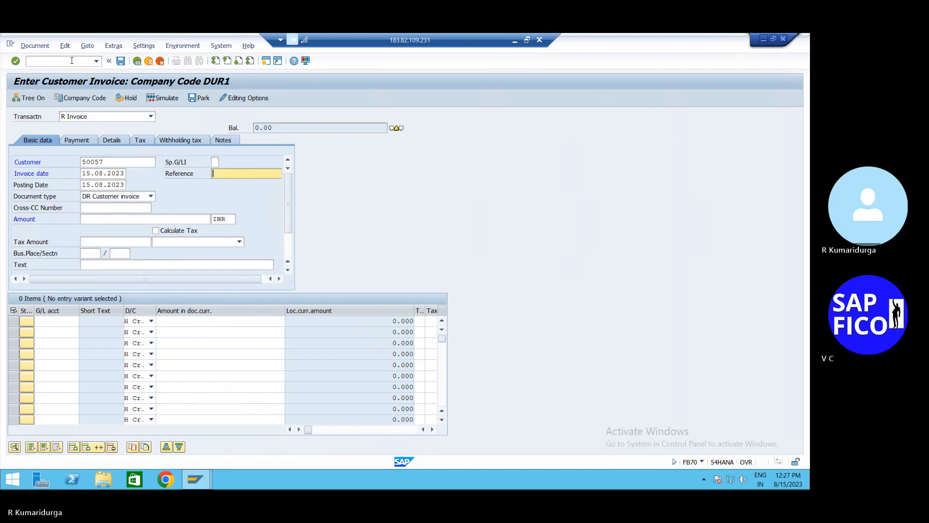
# - Enter invoice amount 250000 INR and the invoice text from earlier entries
pyautogui.click(96, 222)
pyautogui.press('Down')
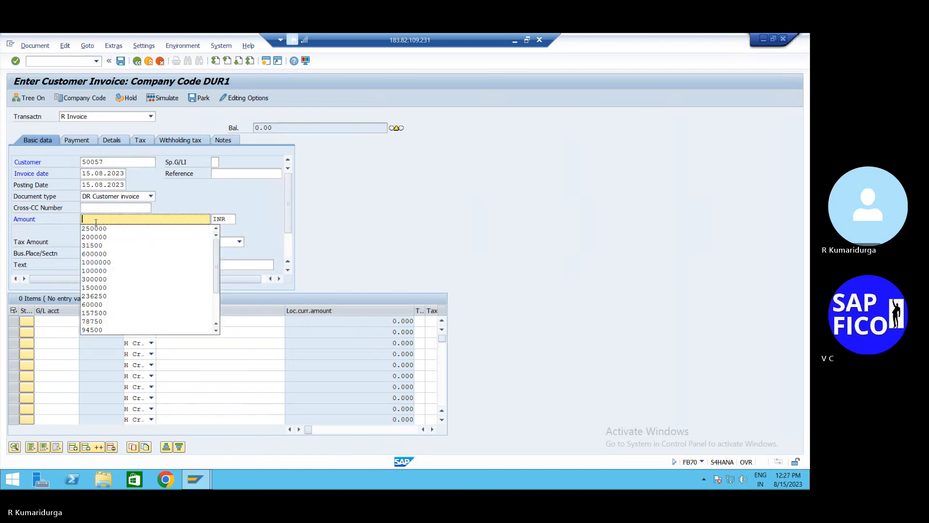
pyautogui.press('Down')
pyautogui.press('Return')
pyautogui.press('Tab')
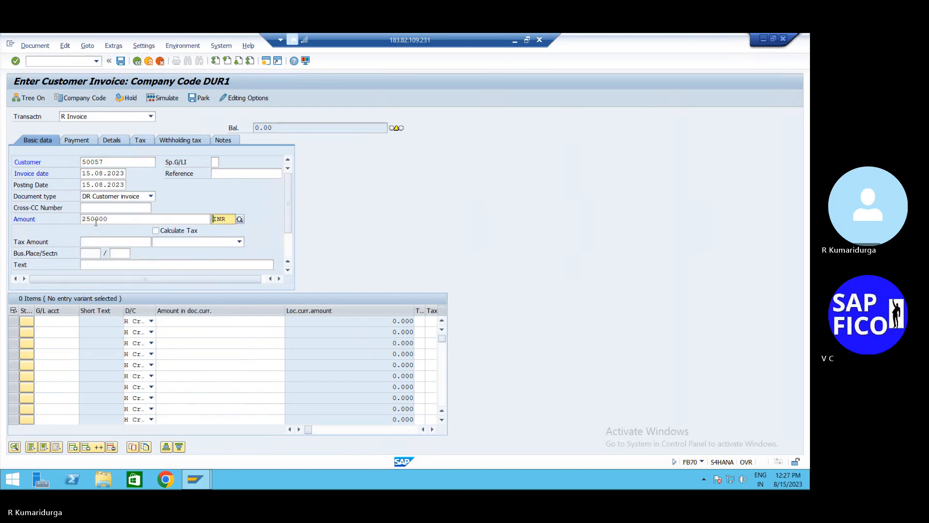
pyautogui.click(90, 269)
pyautogui.press('Down')
pyautogui.press('Return')
pyautogui.press('Tab')
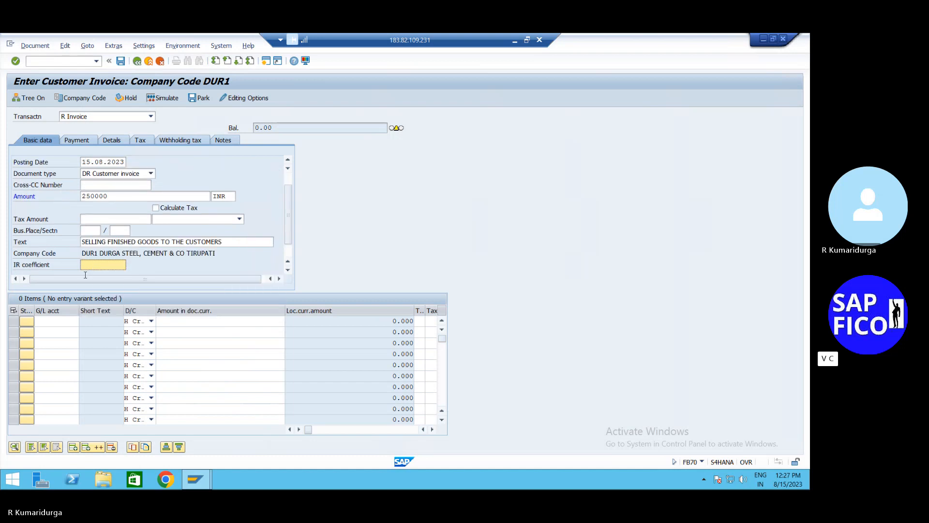
# - Add a sales G/L line with amount *, simulate, and post the invoice as document 462
pyautogui.click(61, 326)
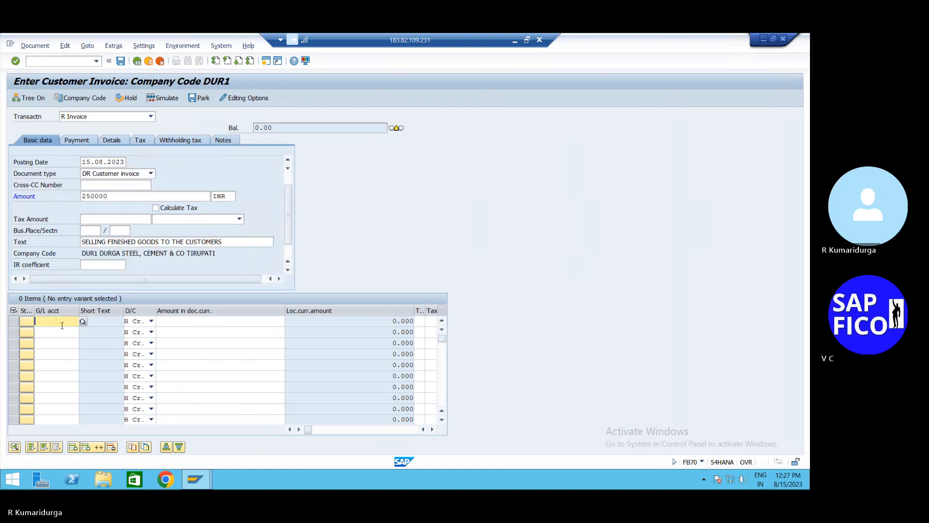
pyautogui.press('Down')
pyautogui.press('Down')
pyautogui.press('Tab')
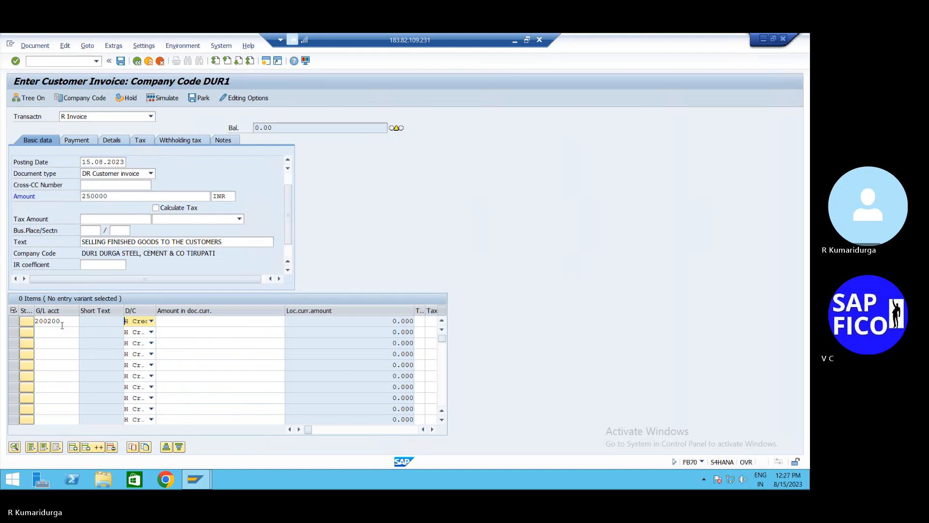
pyautogui.press('Tab')
pyautogui.write('*')
pyautogui.press('Return')
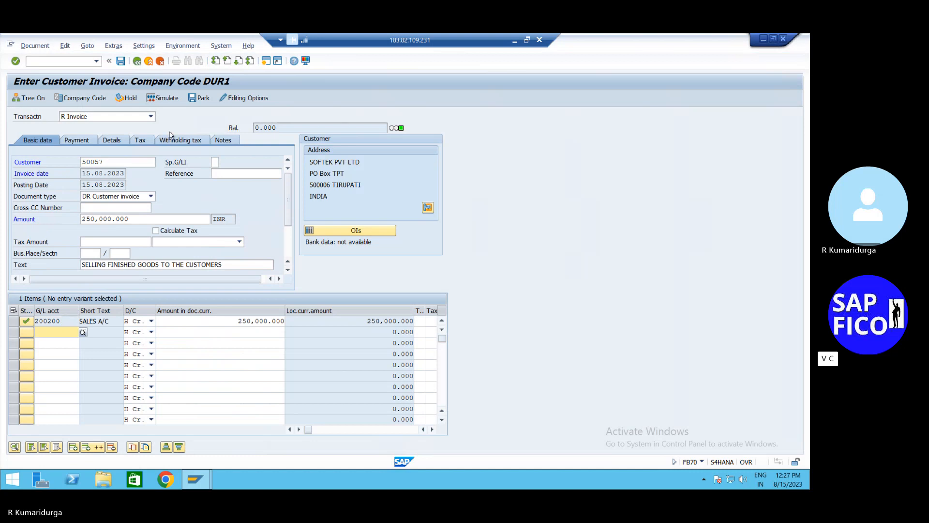
pyautogui.click(173, 99)
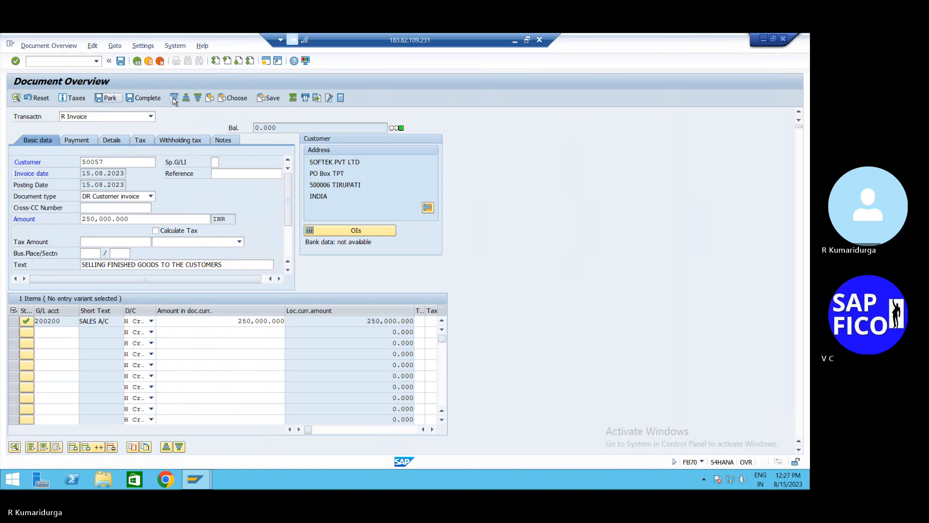
pyautogui.click(121, 61)
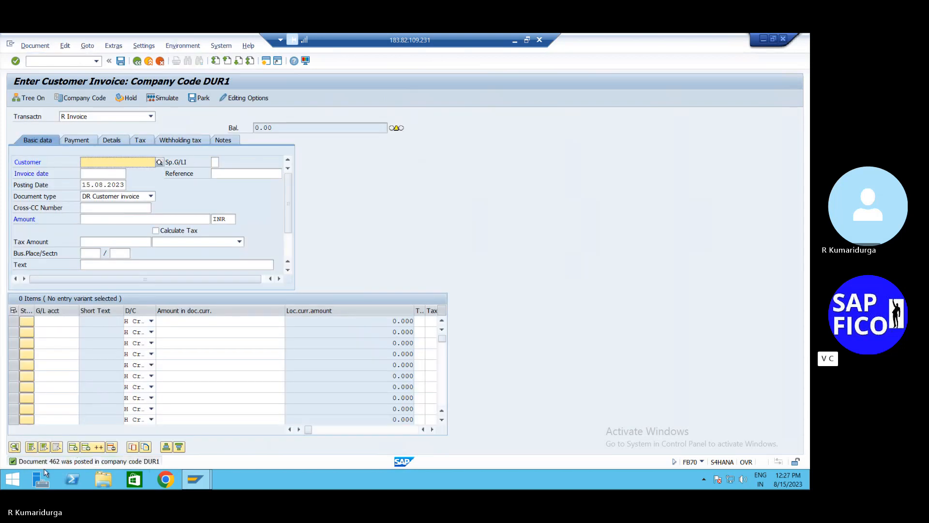
# - Record document number 462 on the FB70 line in Notepad, then return to the SAP session
pyautogui.click(513, 42)
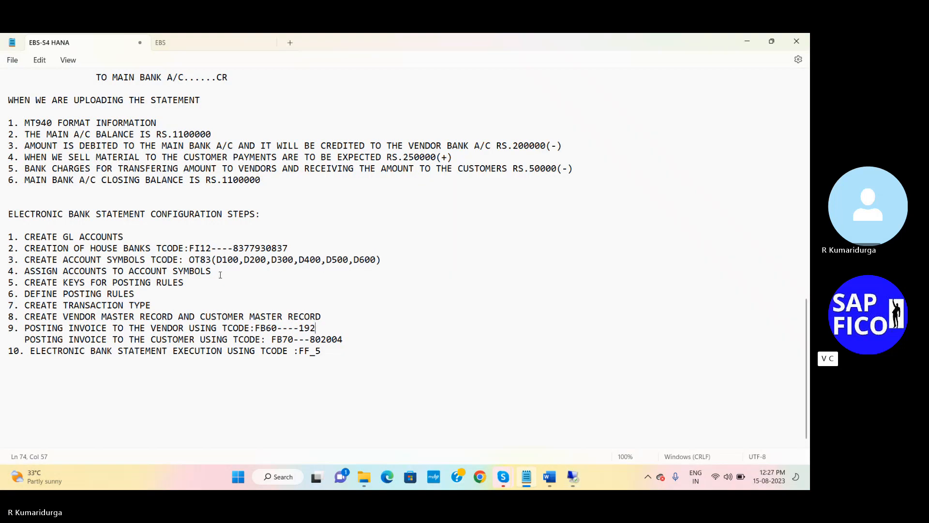
pyautogui.press('BackSpace')
pyautogui.press('BackSpace')
pyautogui.press('BackSpace')
pyautogui.press('BackSpace')
pyautogui.press('BackSpace')
pyautogui.press('BackSpace')
pyautogui.write('462')
pyautogui.press('Return')
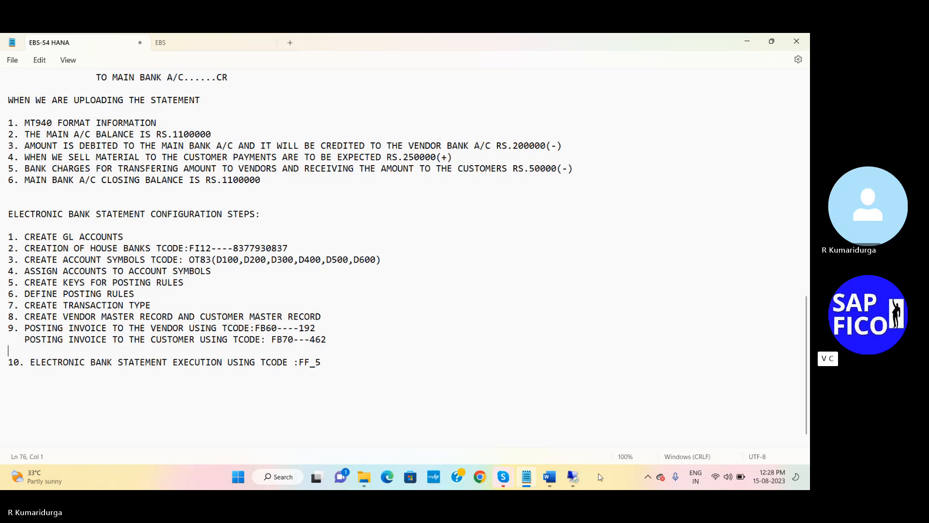
pyautogui.click(572, 479)
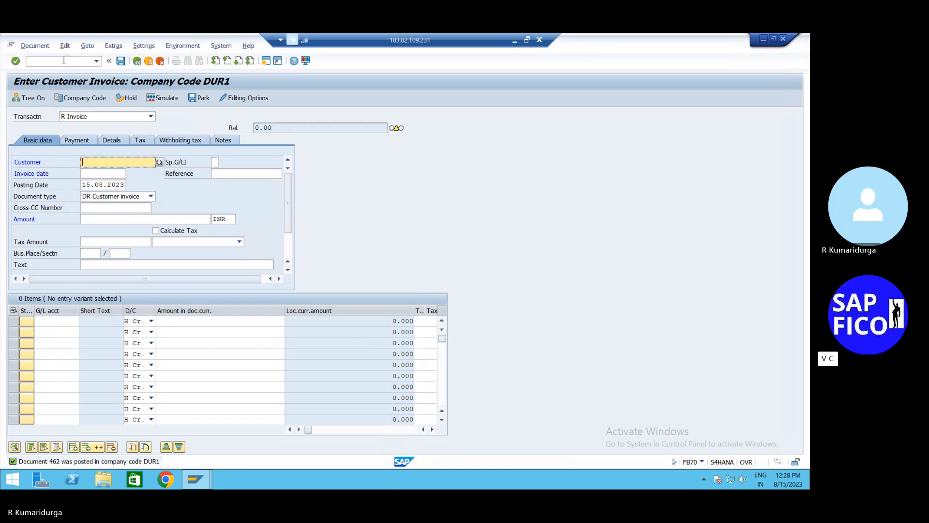
# - Run the line item report for main bank account 200109 in DUR1, which finds no open items
pyautogui.click(63, 60)
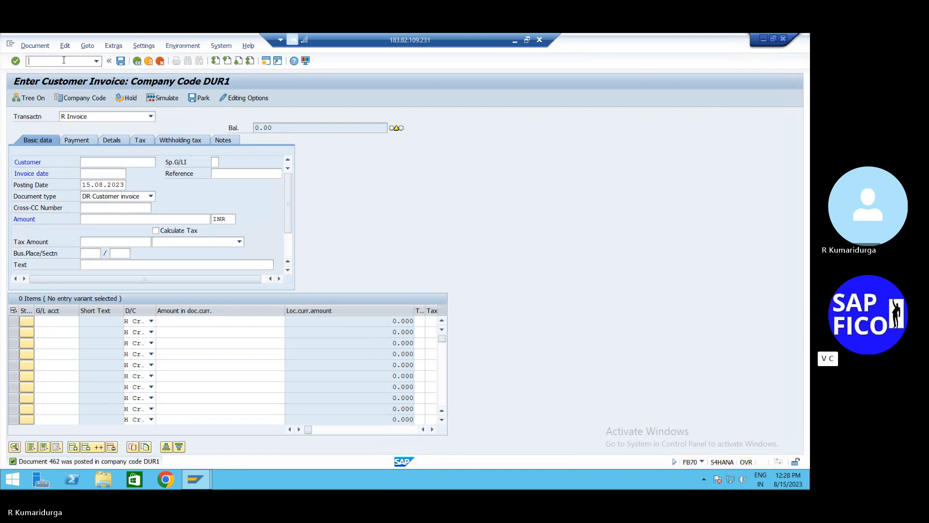
pyautogui.write('/nf')
pyautogui.write('b03')
pyautogui.press('Return')
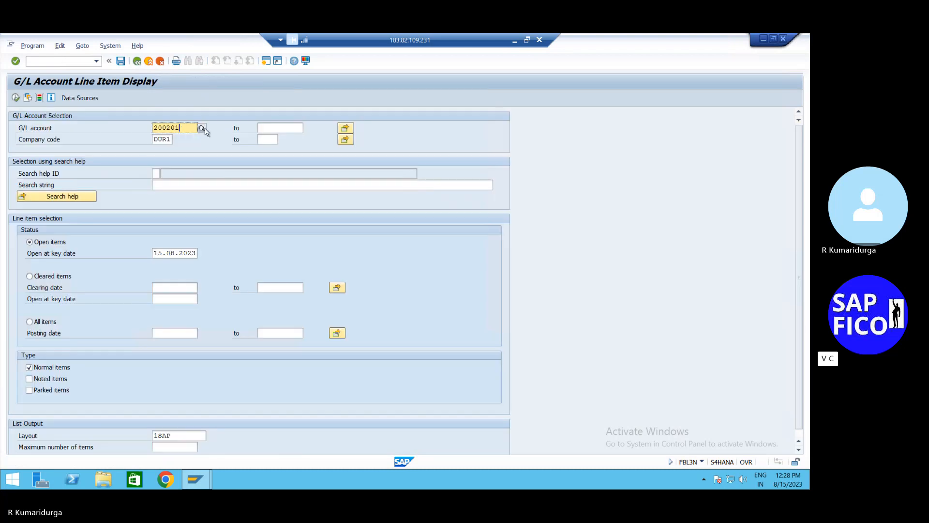
pyautogui.press('F4')
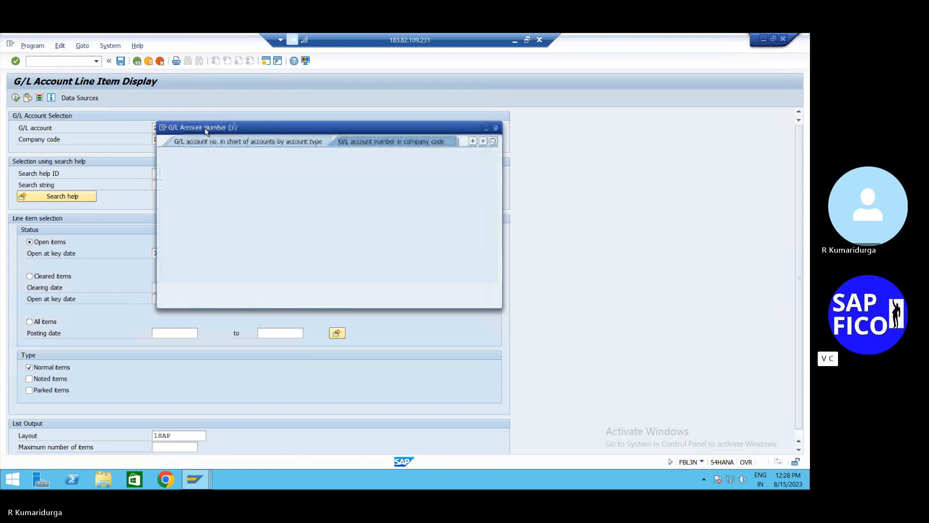
pyautogui.press('Return')
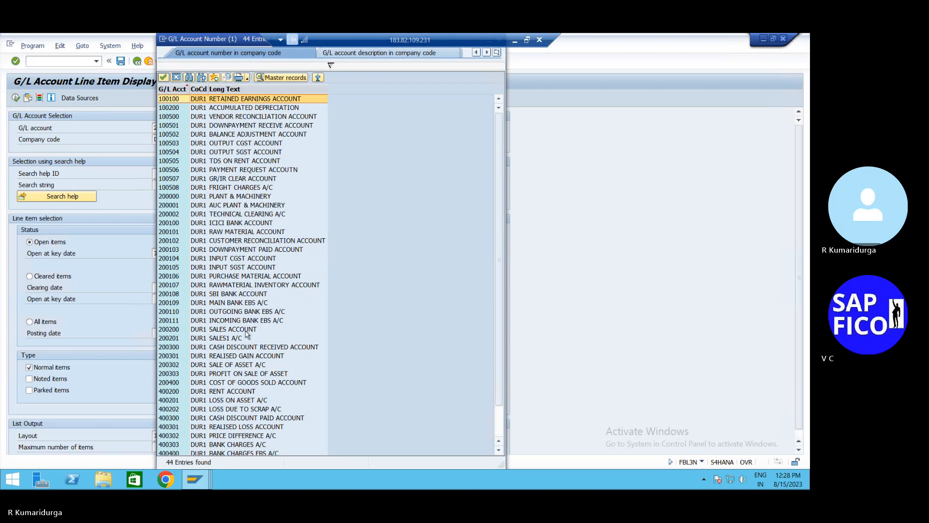
pyautogui.scroll(-1, 246, 334)
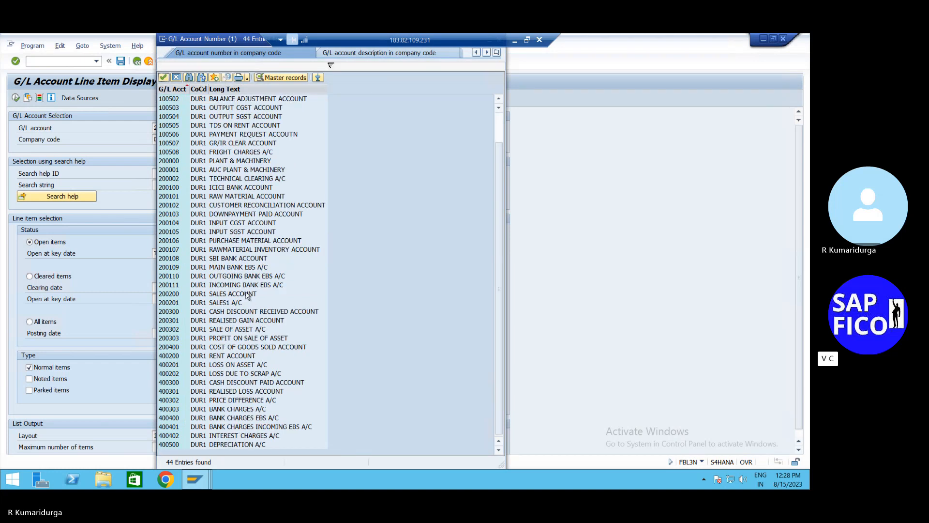
pyautogui.click(259, 271)
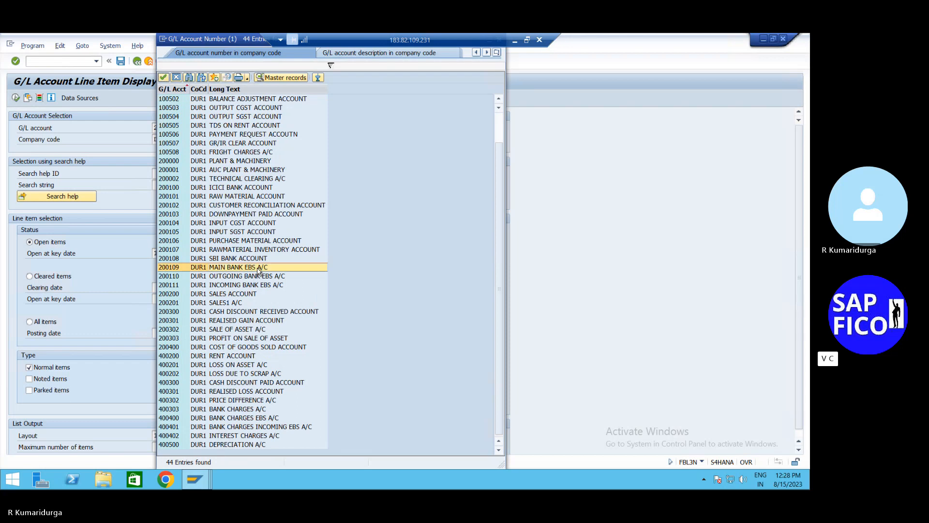
pyautogui.doubleClick(259, 271)
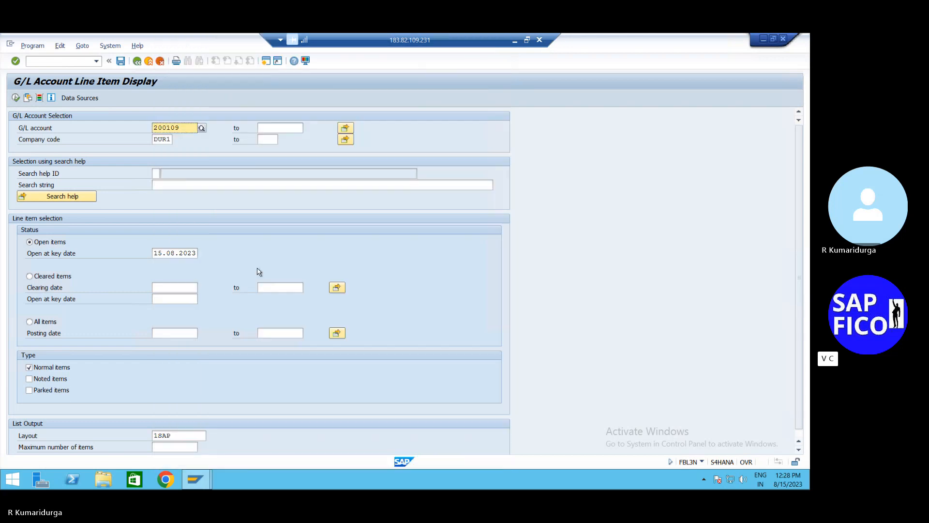
pyautogui.click(16, 98)
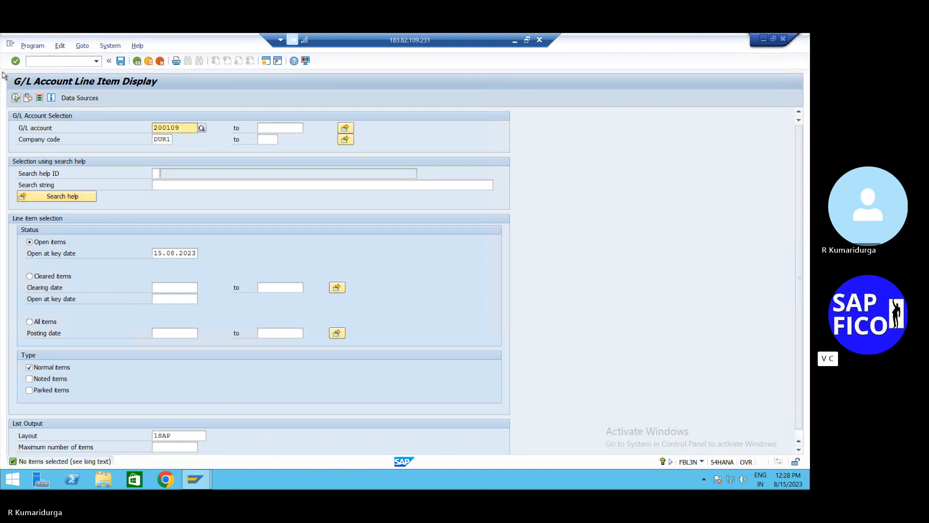
# - Switch to the FB01 Post Document transaction
pyautogui.click(50, 59)
pyautogui.write('/')
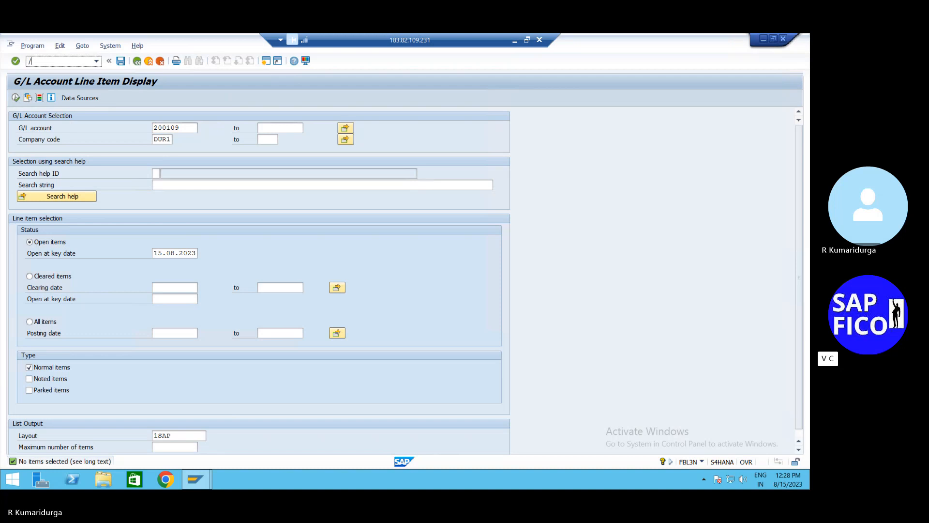
pyautogui.write('n')
pyautogui.write('fb03')
pyautogui.press('Return')
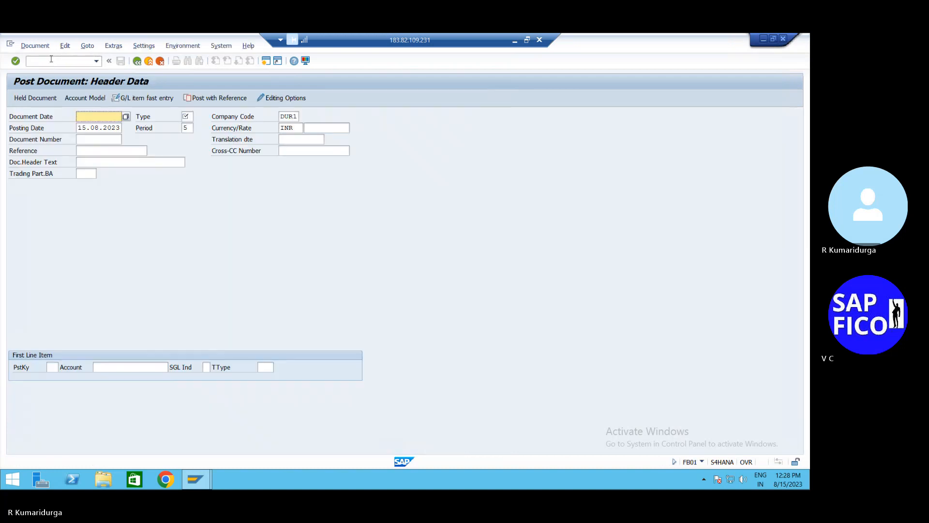
# - Fill the header: document date 15.08.2023, text DUMMY MAIN BANK, type SA
pyautogui.write('15')
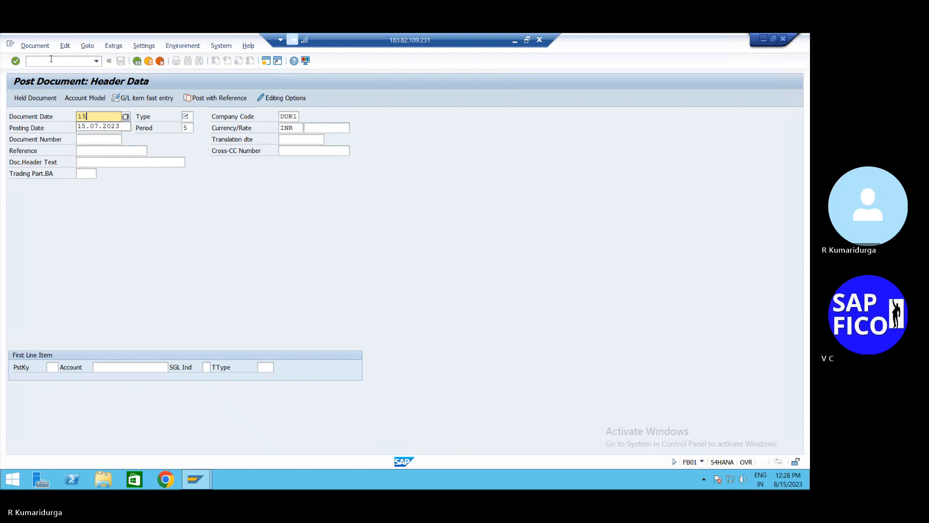
pyautogui.write('.08.2023')
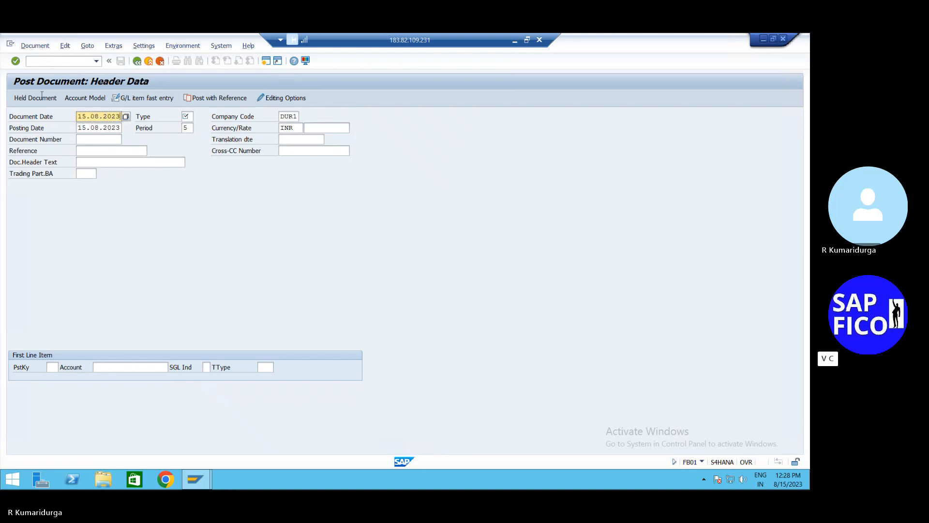
pyautogui.click(83, 160)
pyautogui.write('du')
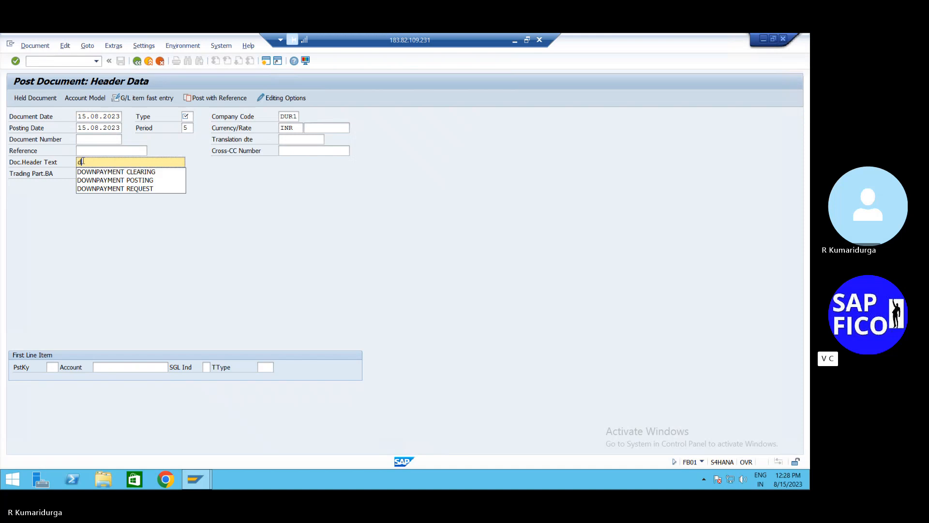
pyautogui.press('BackSpace')
pyautogui.press('BackSpace')
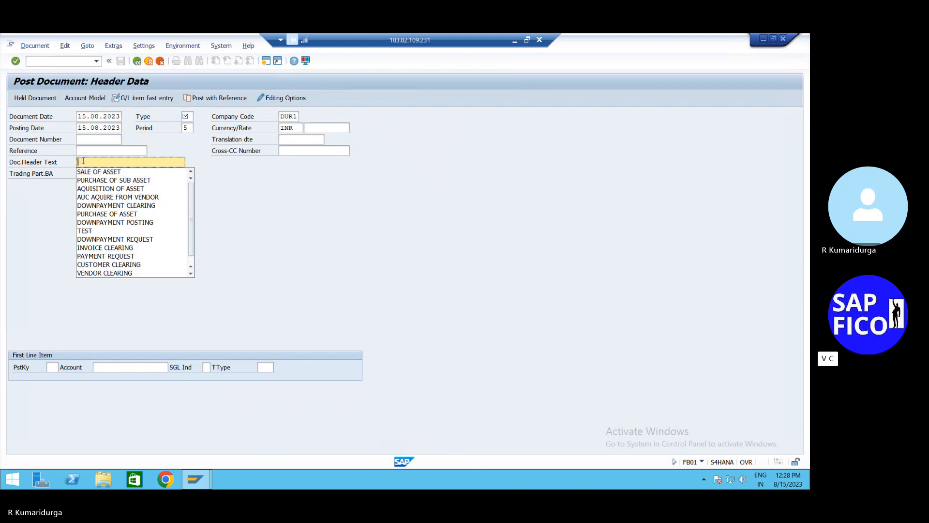
pyautogui.write('DUMMY MAIN')
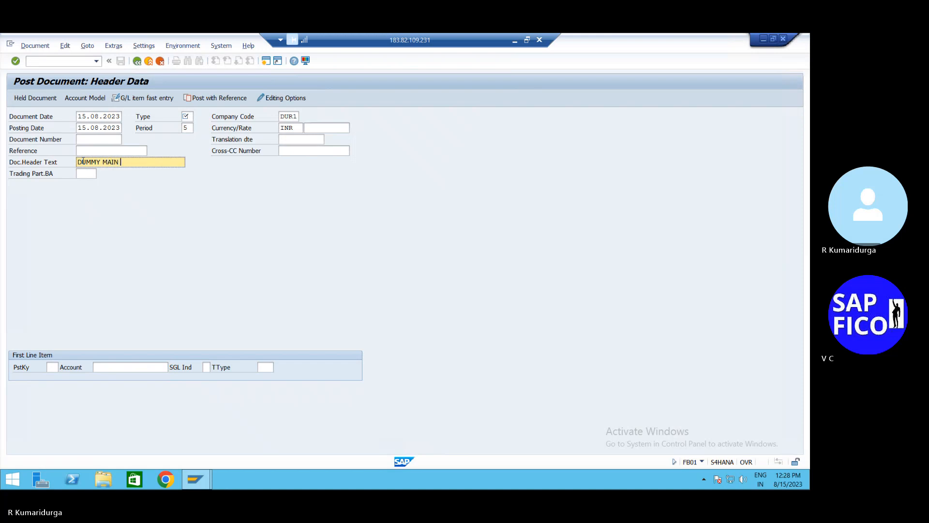
pyautogui.write(' BANK BAL')
pyautogui.press('BackSpace')
pyautogui.press('BackSpace')
pyautogui.press('BackSpace')
pyautogui.click(188, 116)
pyautogui.write('SA')
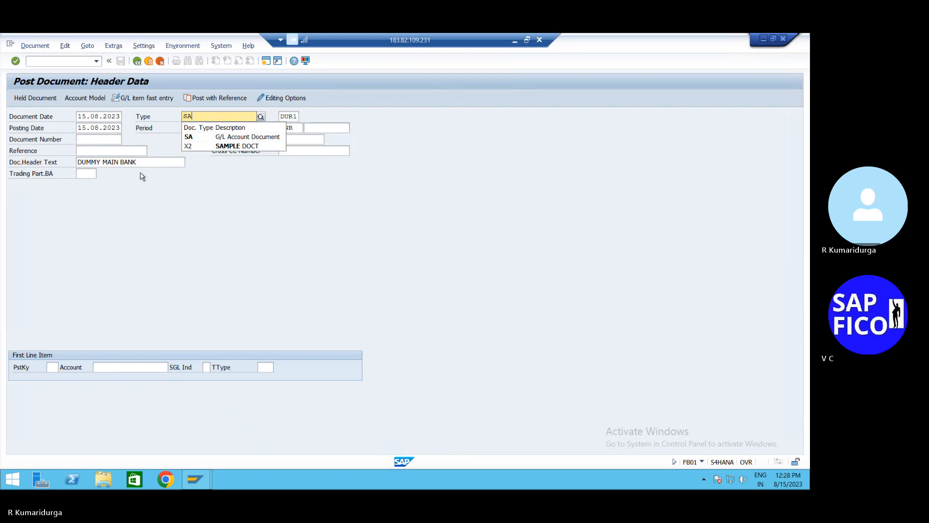
pyautogui.click(161, 179)
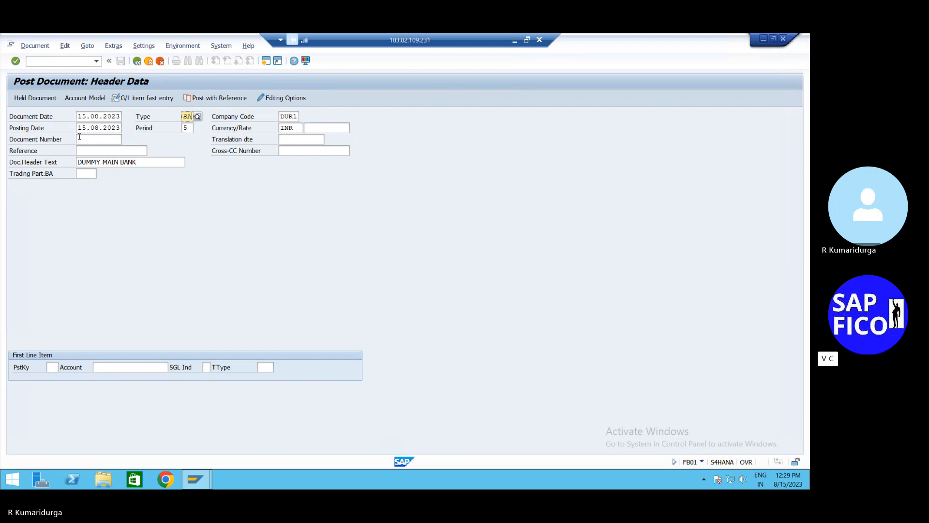
# - Add a debit line with posting key 40 for account 200109
pyautogui.click(52, 368)
pyautogui.write('40')
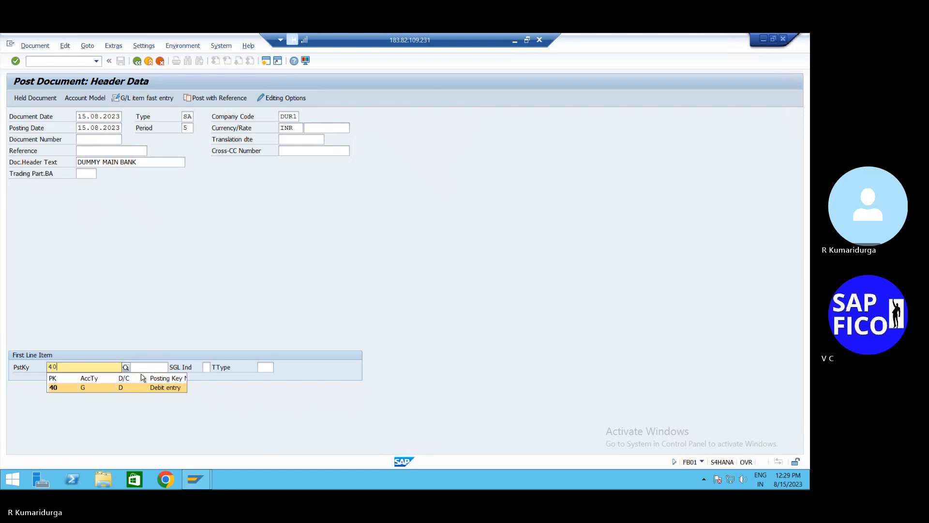
pyautogui.press('Return')
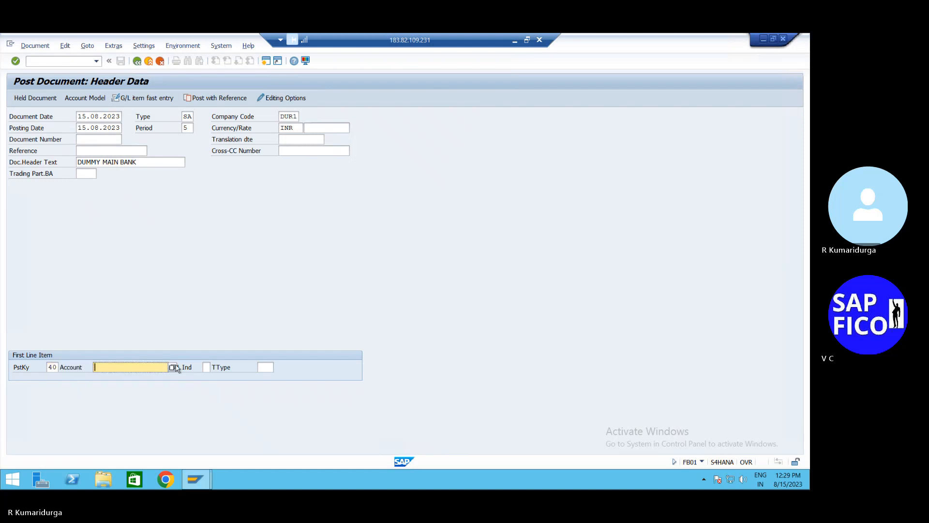
pyautogui.write('200109')
pyautogui.press('Return')
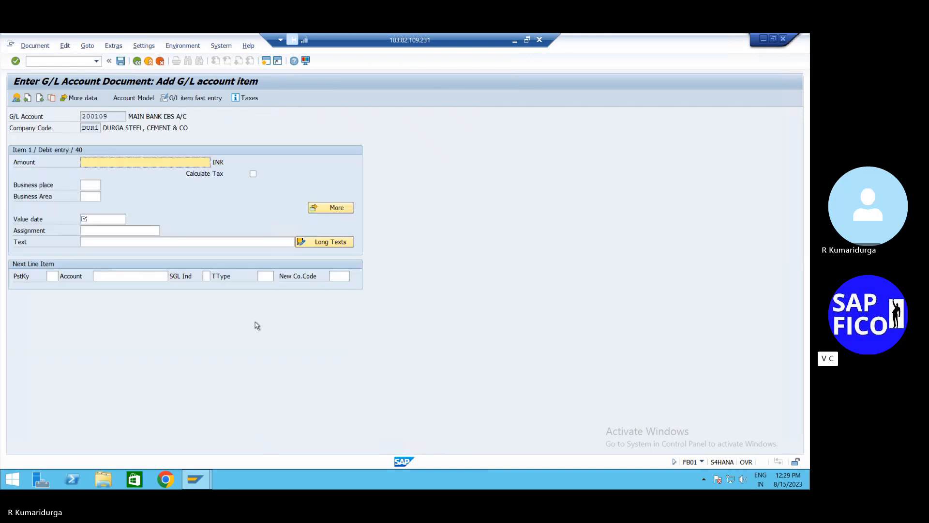
# - Give the 200109 debit line amount 600000 INR and value date 15.08.2023
pyautogui.write('1100000')
pyautogui.press('Return')
pyautogui.click(125, 163)
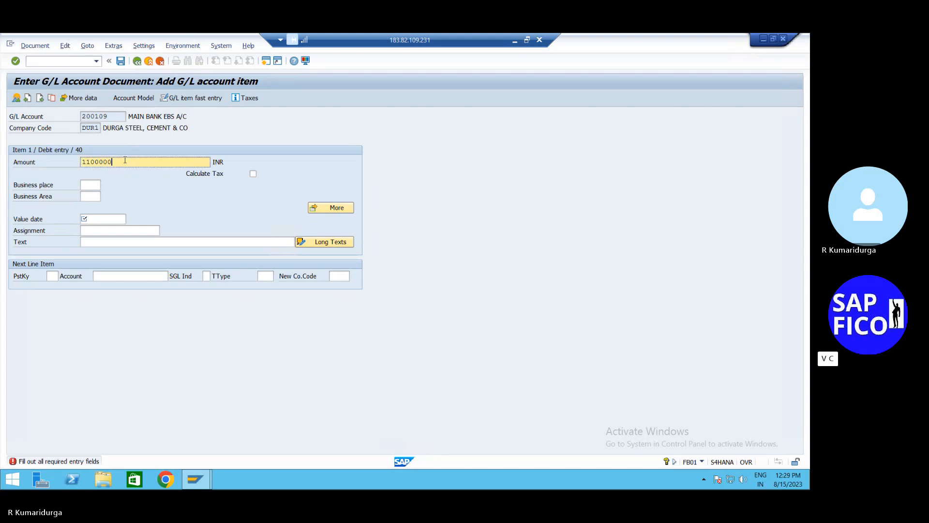
pyautogui.press('BackSpace')
pyautogui.press('BackSpace')
pyautogui.press('BackSpace')
pyautogui.press('BackSpace')
pyautogui.press('BackSpace')
pyautogui.press('BackSpace')
pyautogui.press('BackSpace')
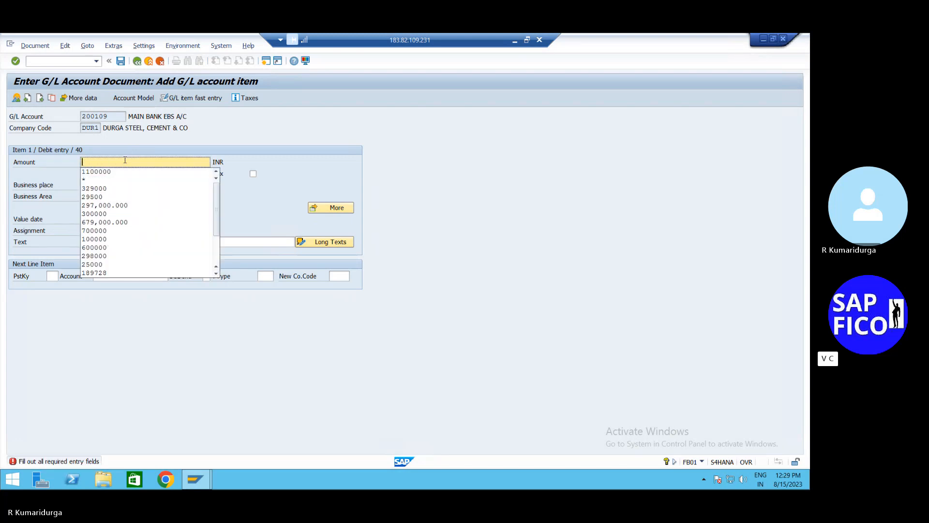
pyautogui.write('60000')
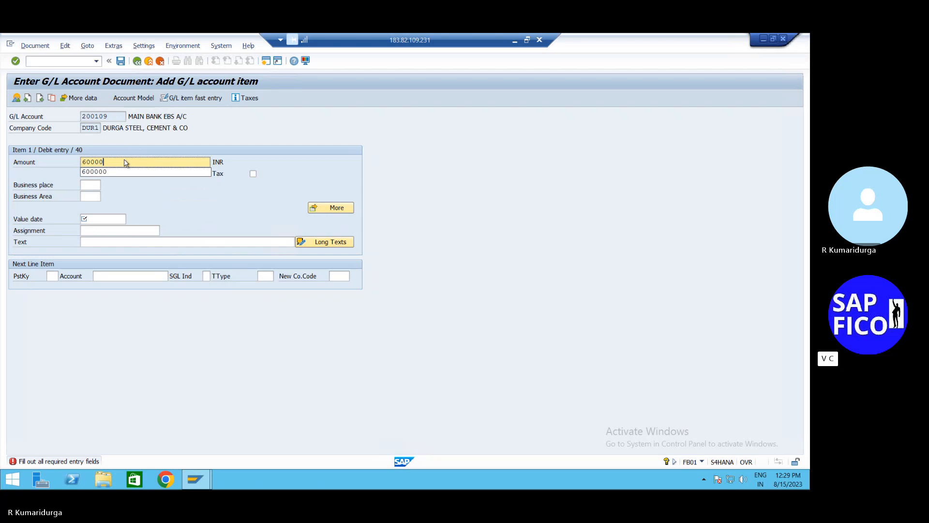
pyautogui.write('0')
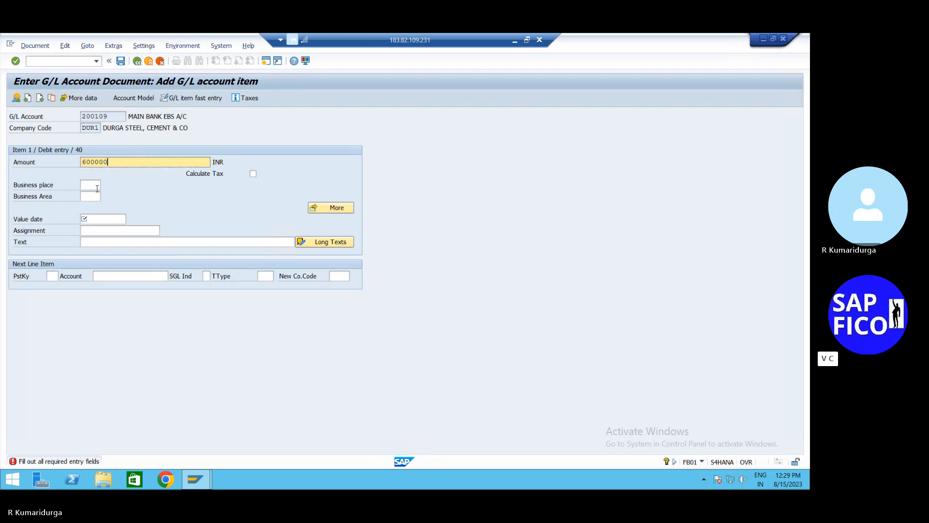
pyautogui.click(91, 220)
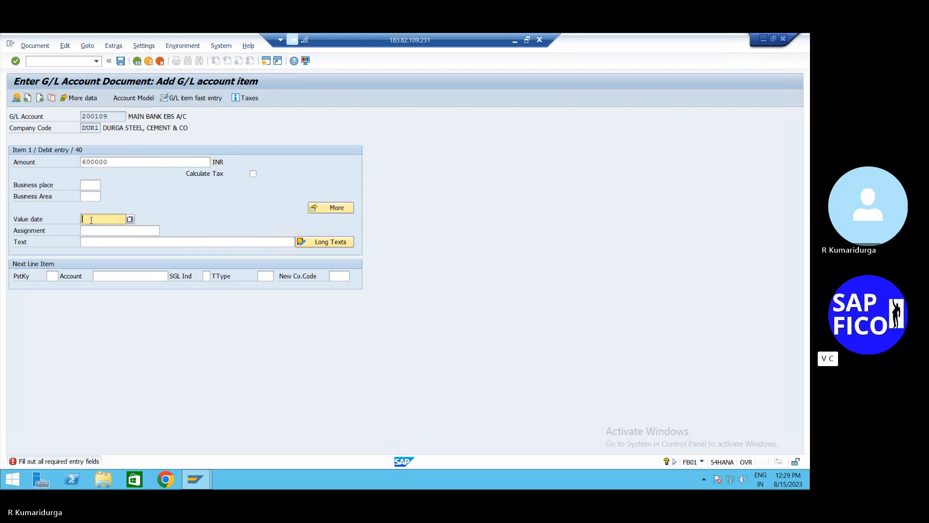
pyautogui.write('15.')
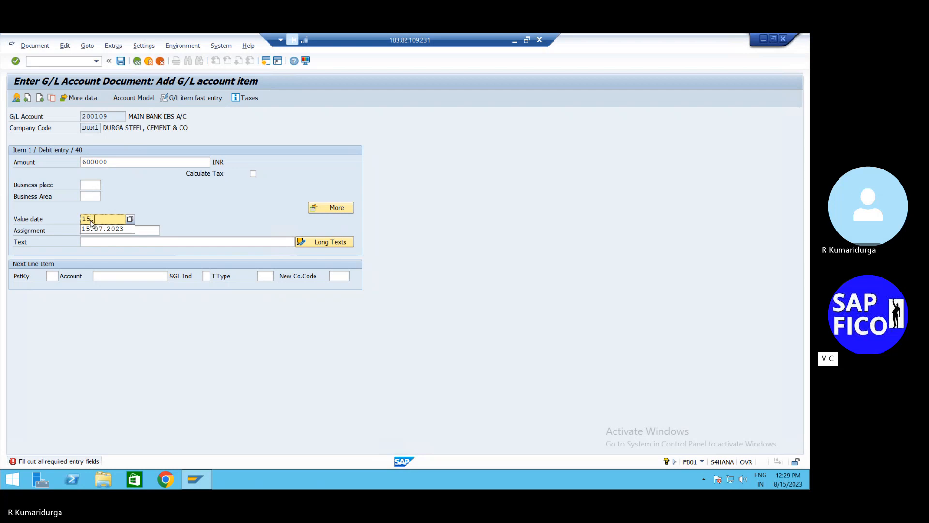
pyautogui.write('08.2020')
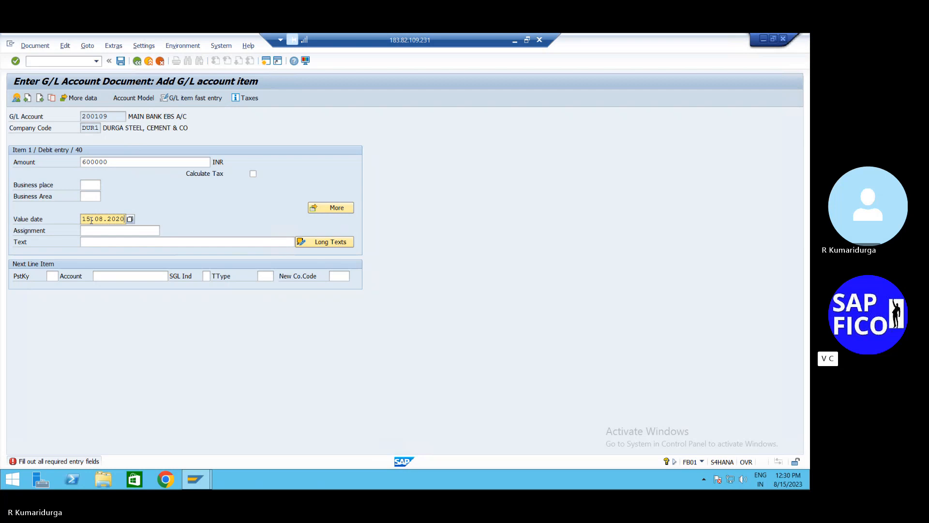
pyautogui.press('BackSpace')
pyautogui.write('3')
# - Start the next line with posting key 50 and account 200100
pyautogui.click(52, 276)
pyautogui.write('50')
pyautogui.press('Tab')
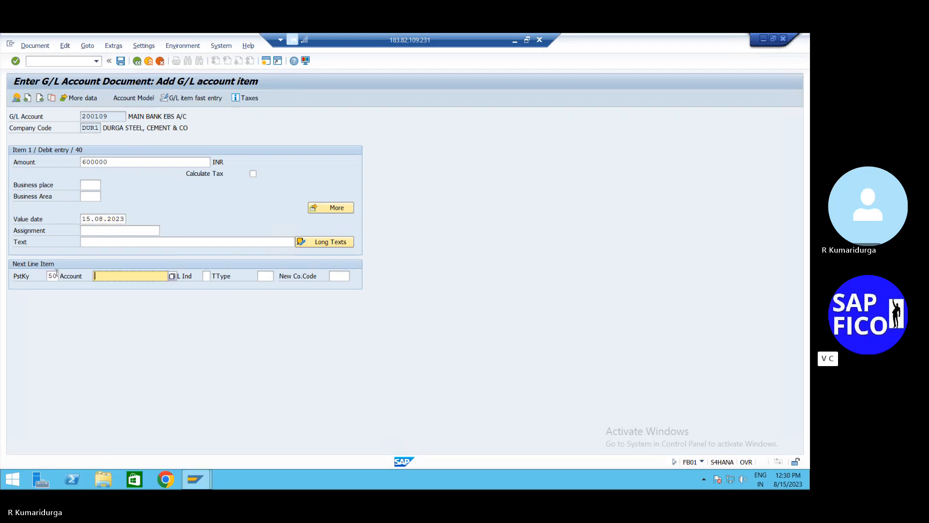
pyautogui.click(173, 277)
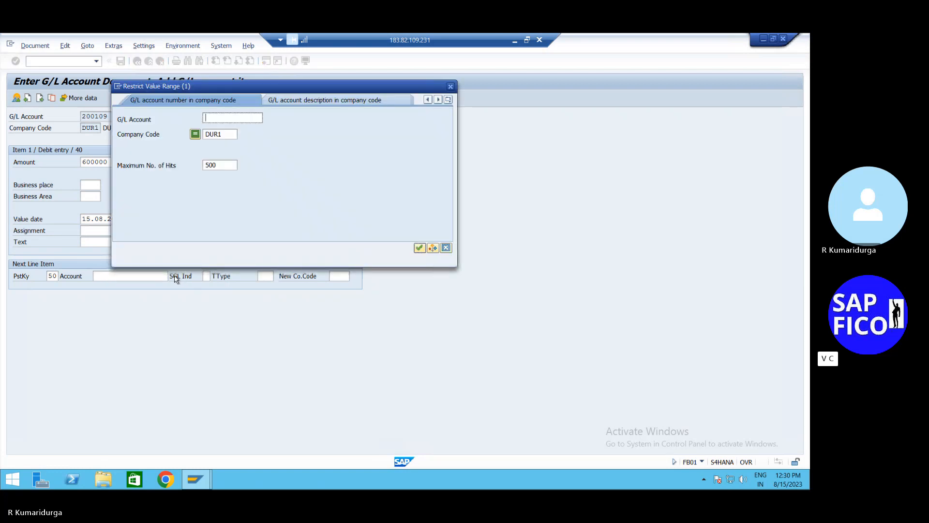
pyautogui.click(450, 87)
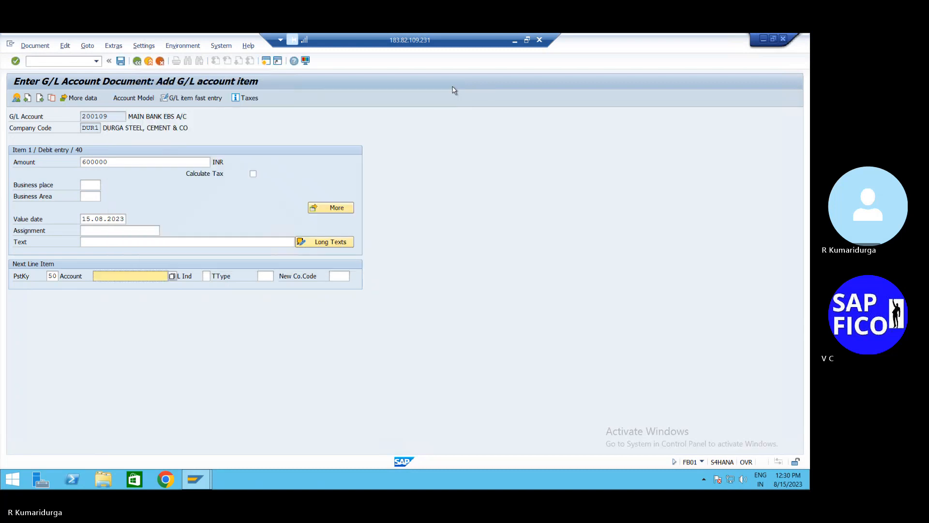
pyautogui.write('200100')
# - Fill the 200100 credit item with balancing amount *, value date 15.08.2023, and copied text
pyautogui.press('Return')
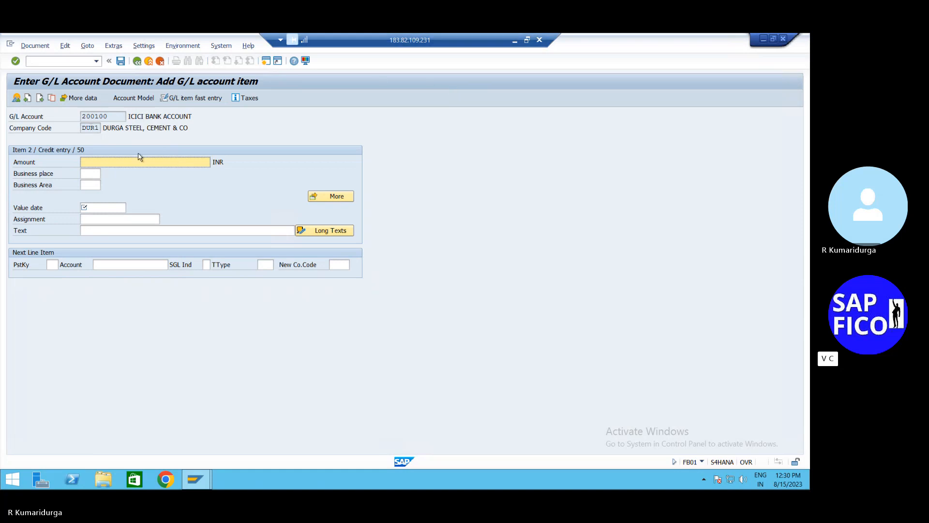
pyautogui.write('*')
pyautogui.press('Tab')
pyautogui.press('Tab')
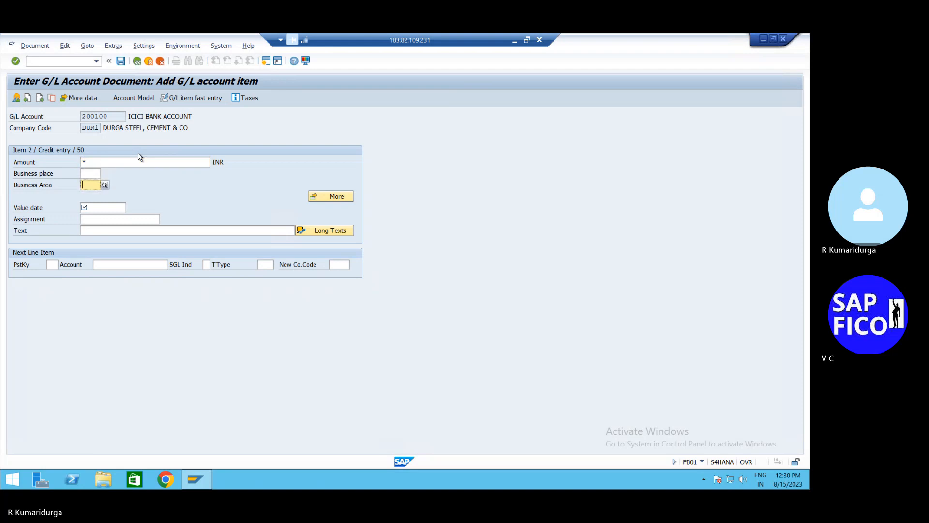
pyautogui.press('Tab')
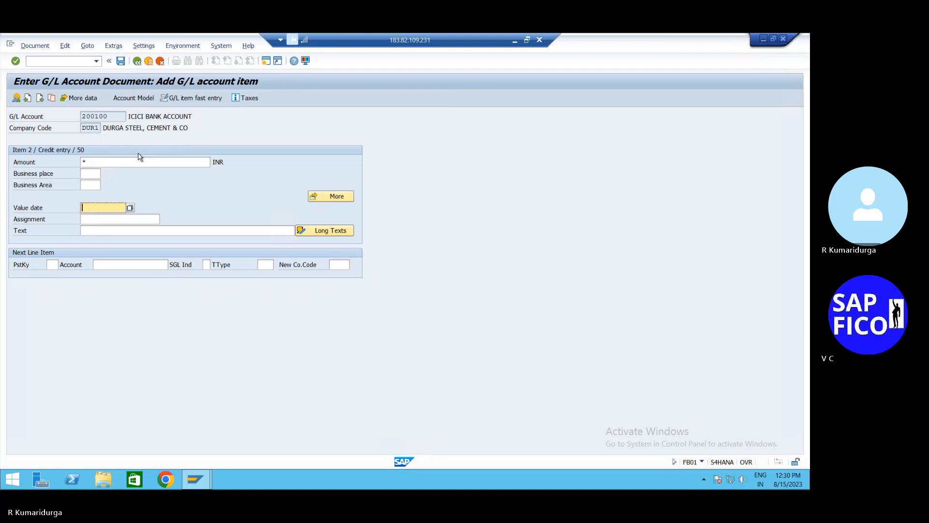
pyautogui.write('15')
pyautogui.press('Down')
pyautogui.press('Return')
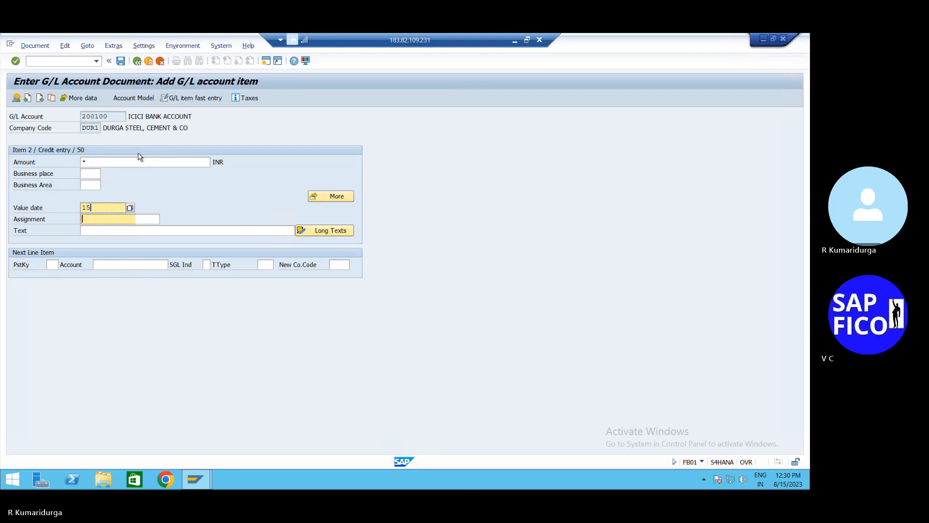
pyautogui.press('Tab')
pyautogui.press('Tab')
pyautogui.write('*')
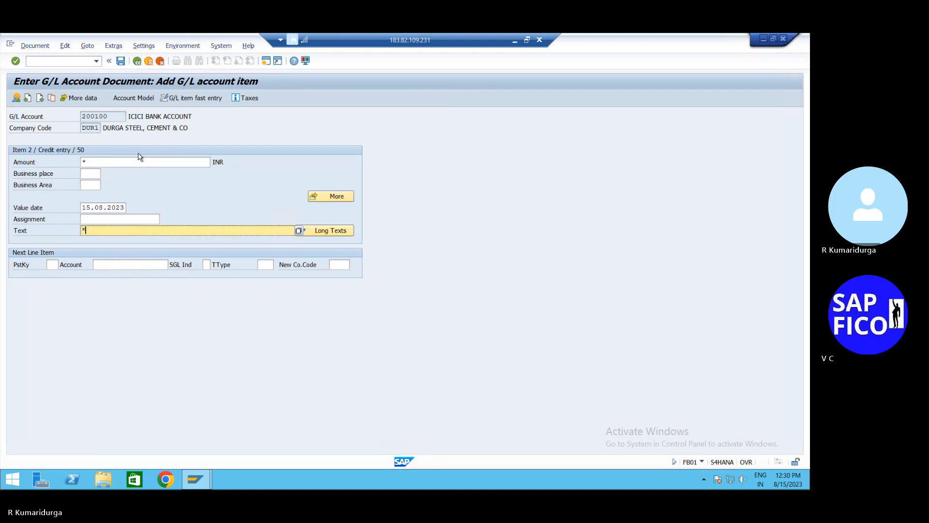
pyautogui.press('BackSpace')
pyautogui.write('+')
pyautogui.press('Return')
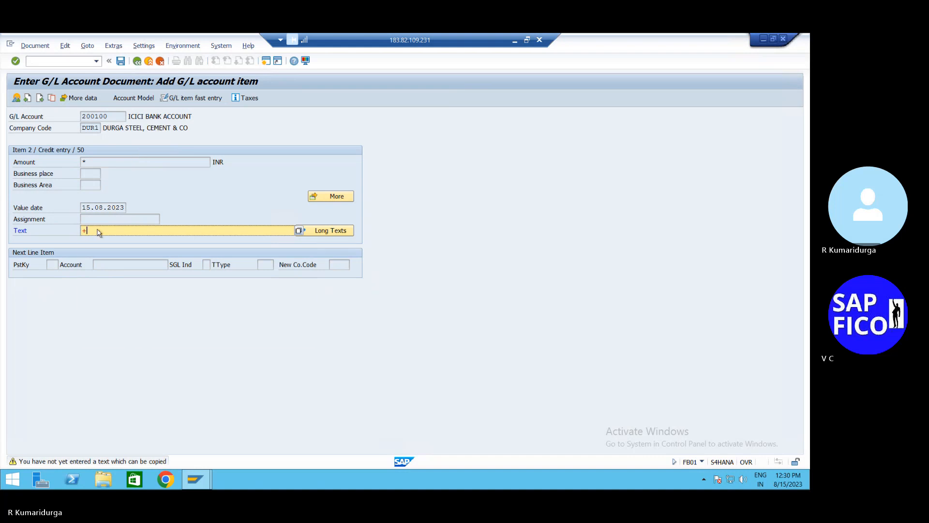
# - Process the credit item and post the opening-balance document as number 54
pyautogui.press('BackSpace')
pyautogui.press('Return')
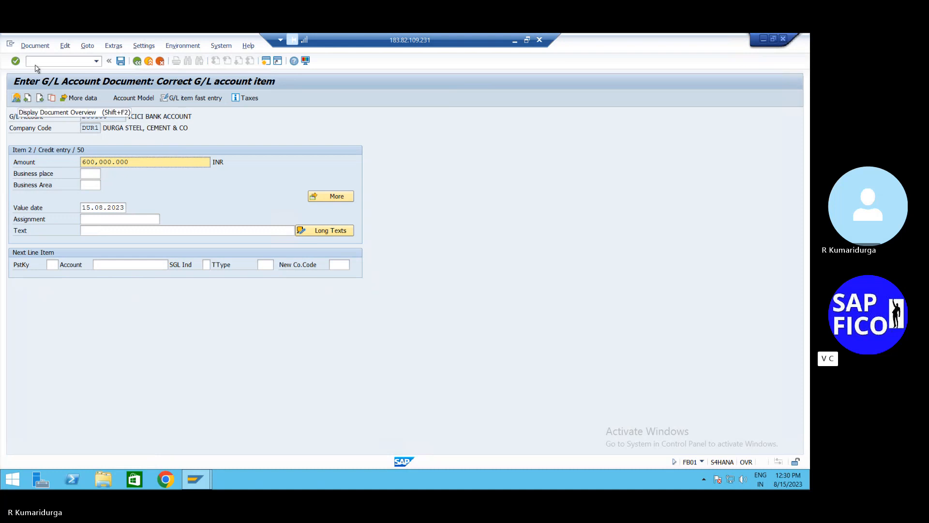
pyautogui.click(114, 45)
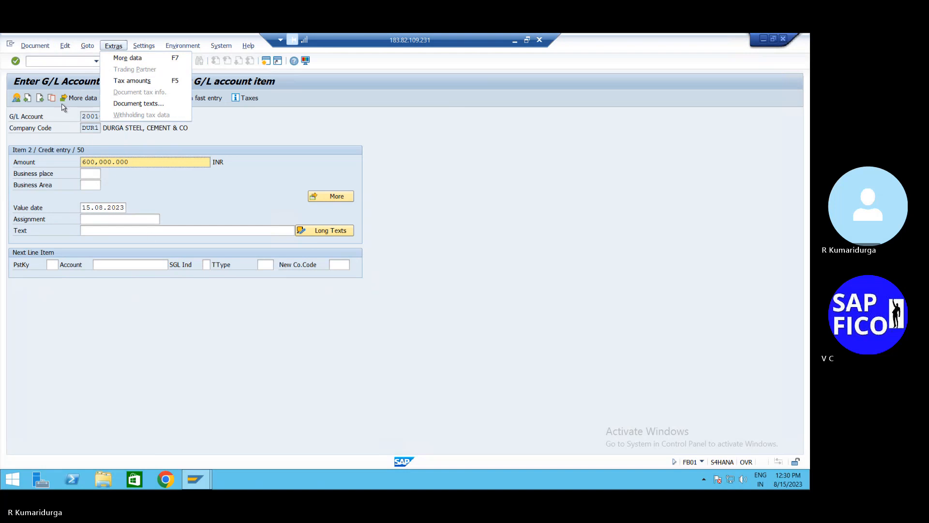
pyautogui.click(269, 141)
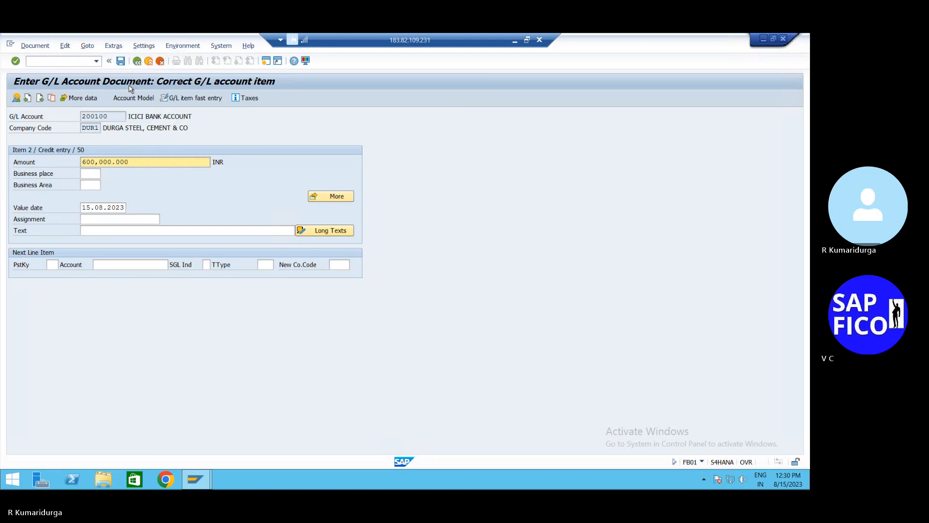
pyautogui.click(120, 62)
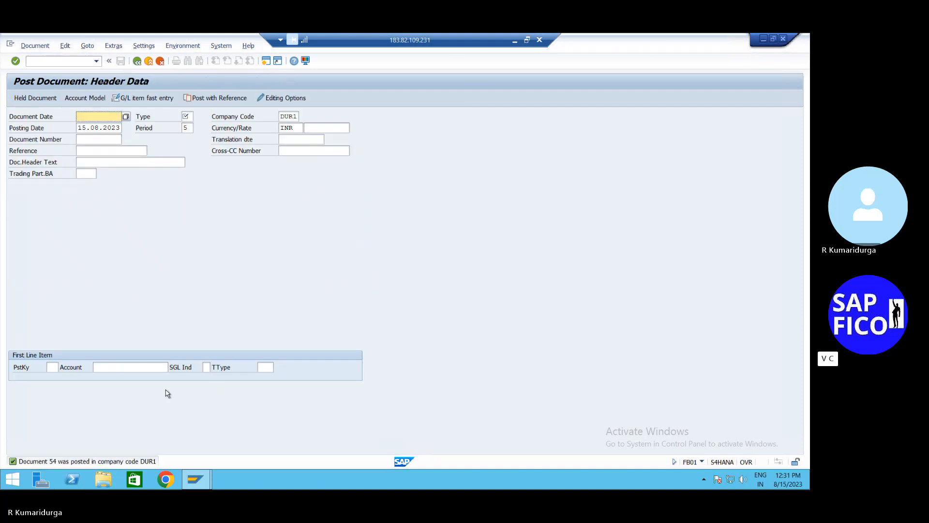
# - Note 'MAIN BANK DOCUMENT NUMBER:54' after item 9 in the EBS notes, then return to SAP
pyautogui.click(514, 40)
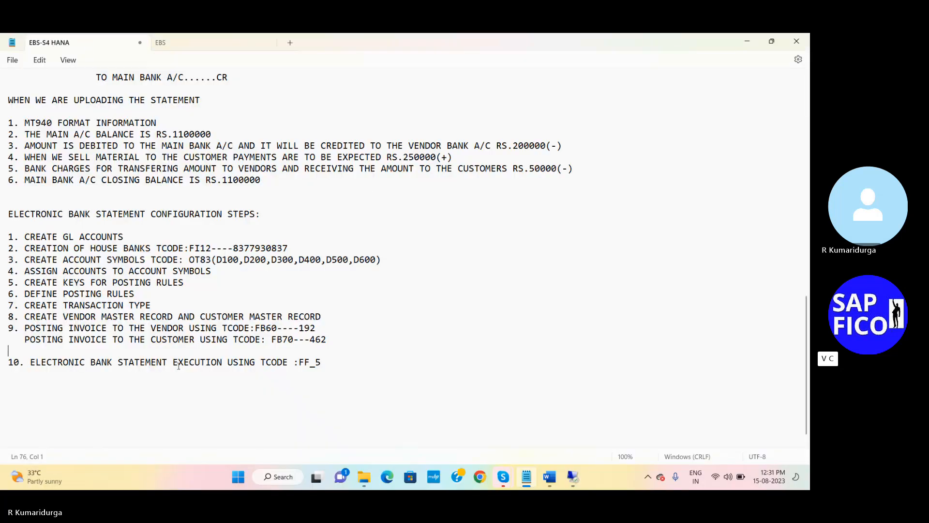
pyautogui.write('MAIN BANK DOCUMEN')
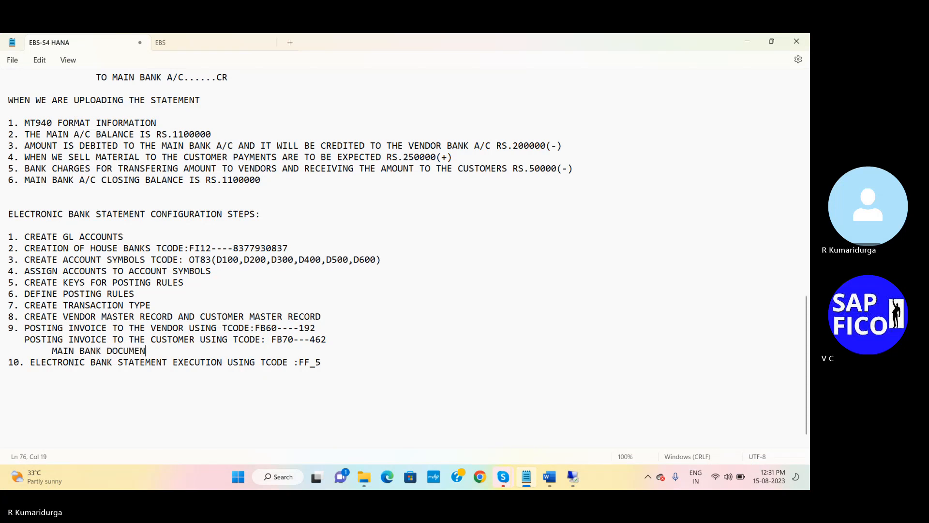
pyautogui.write('T NUMBER')
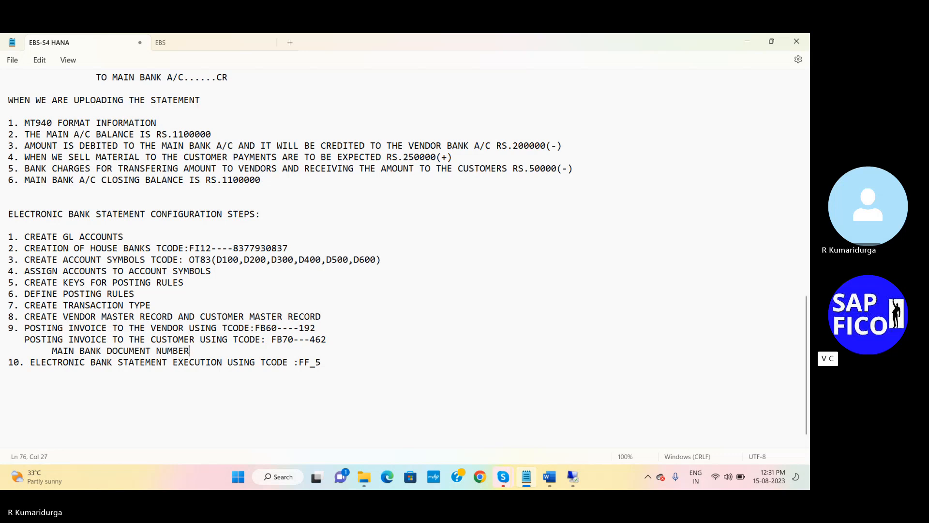
pyautogui.write(':54')
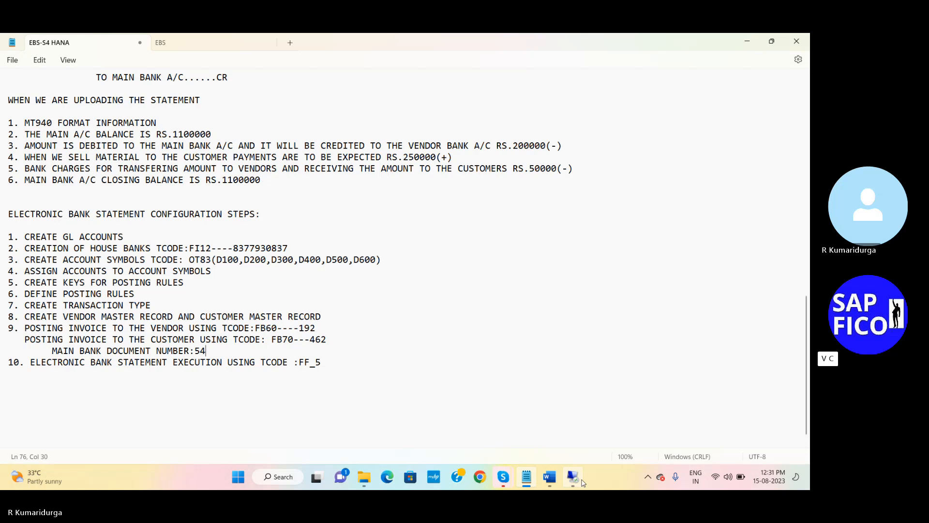
pyautogui.click(581, 481)
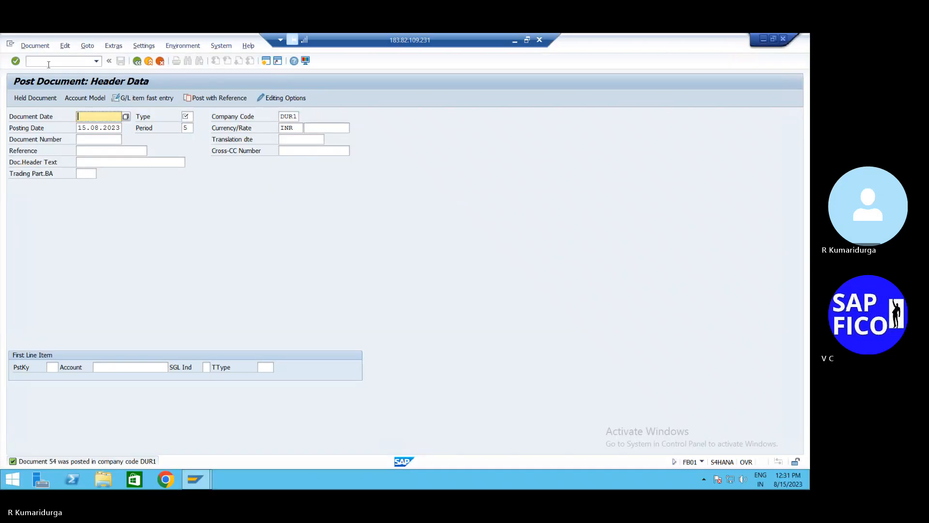
# - Run FBL3N for main bank account 200109, showing document 54 open for 600,000 INR
pyautogui.click(49, 64)
pyautogui.write('/N')
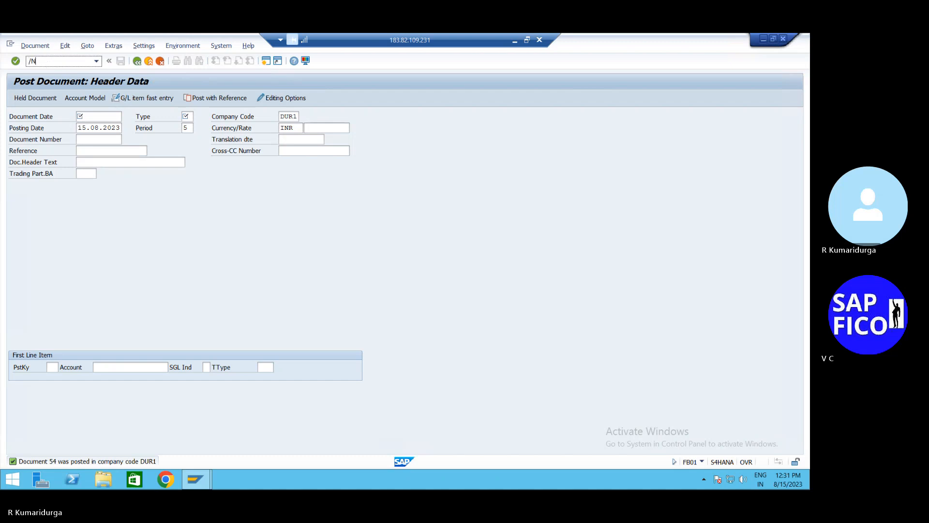
pyautogui.write('FBL3N')
pyautogui.press('Return')
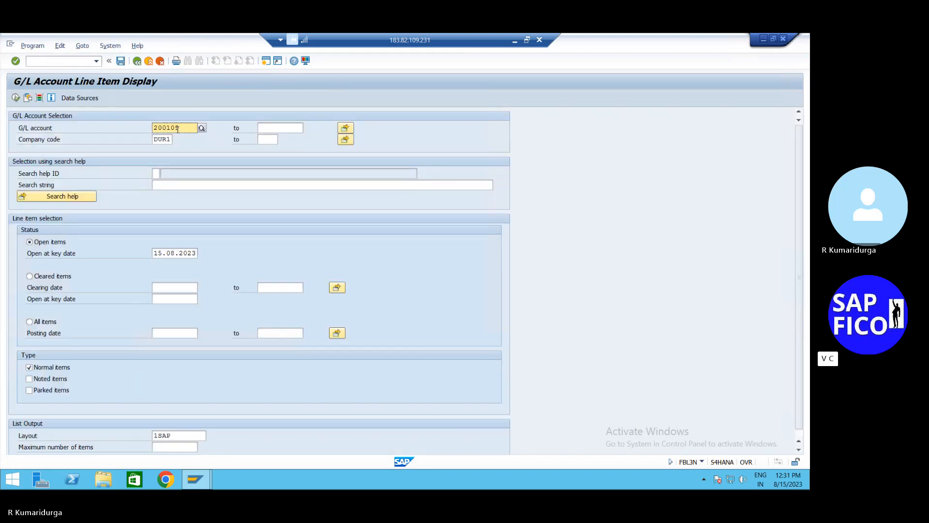
pyautogui.click(16, 98)
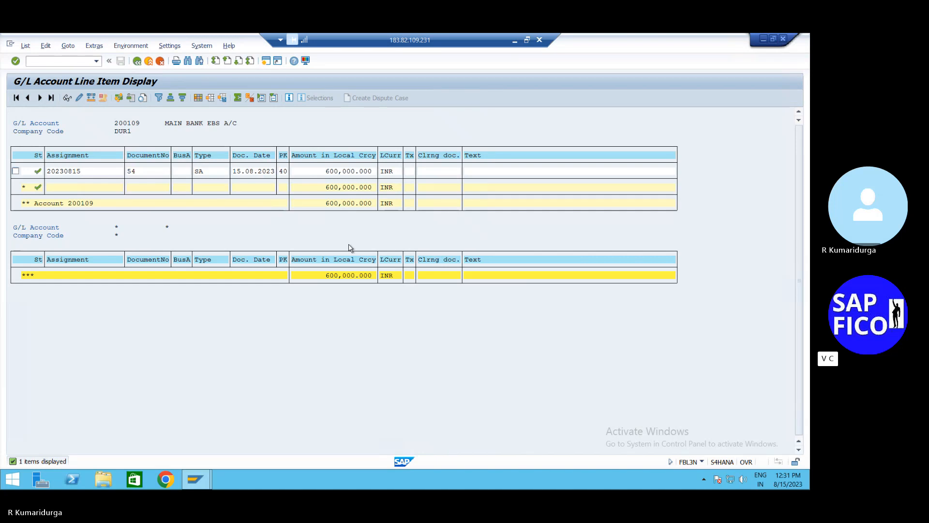
pyautogui.click(266, 62)
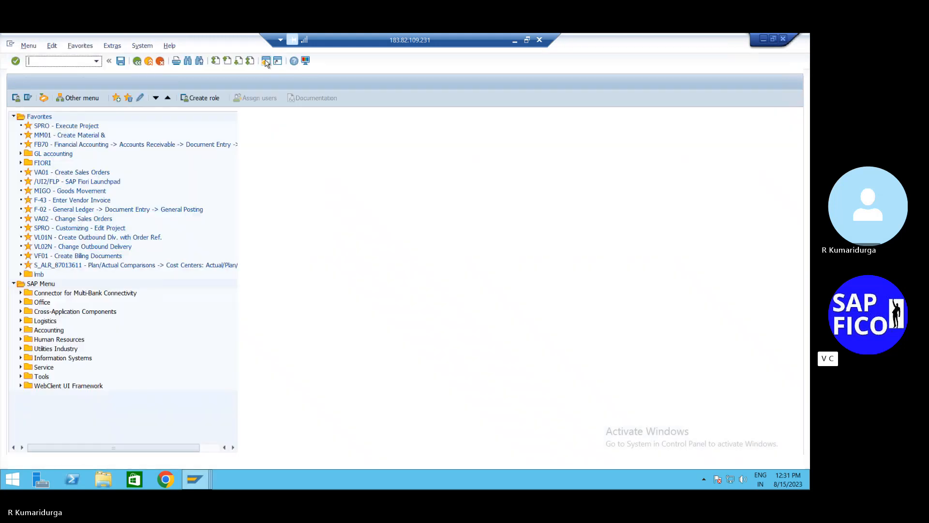
# - Run FBL5N for customer SOFTEK in DUR1, listing invoice 462 open for 250,000 INR
pyautogui.write('FBL5N')
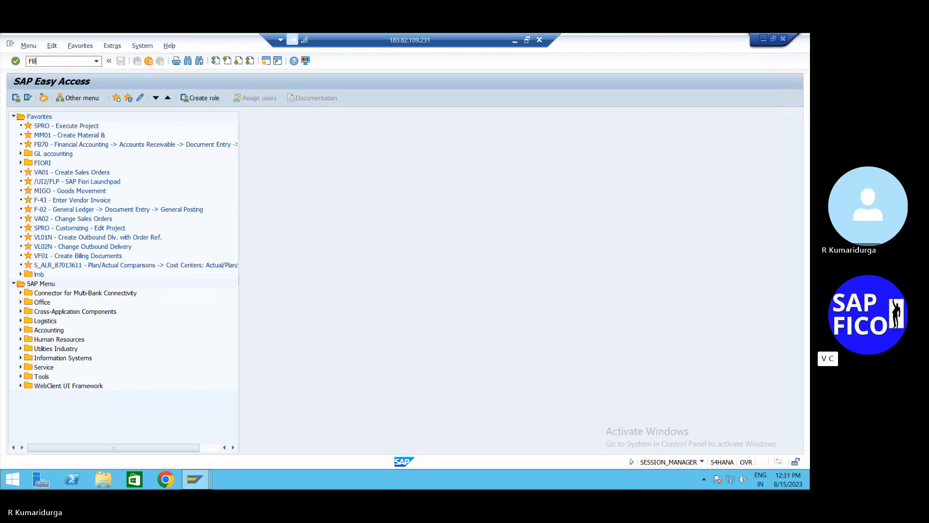
pyautogui.press('Return')
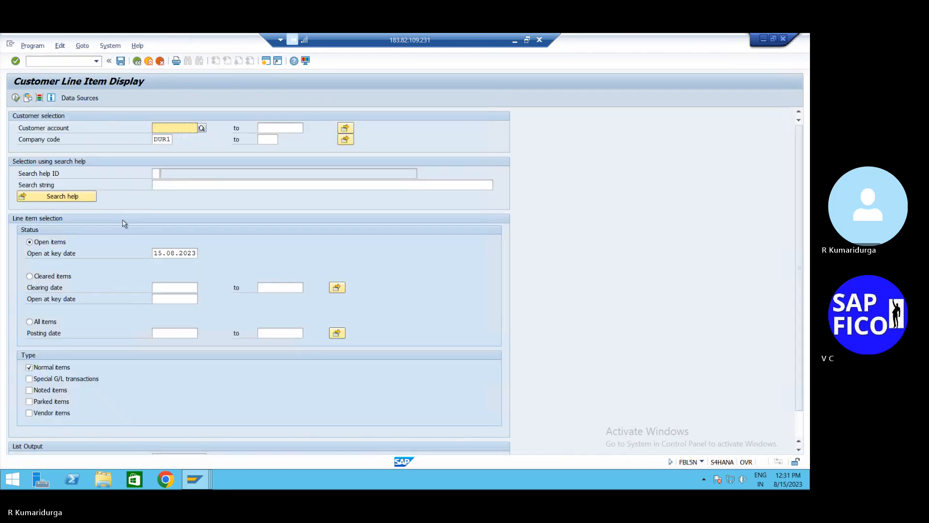
pyautogui.click(204, 130)
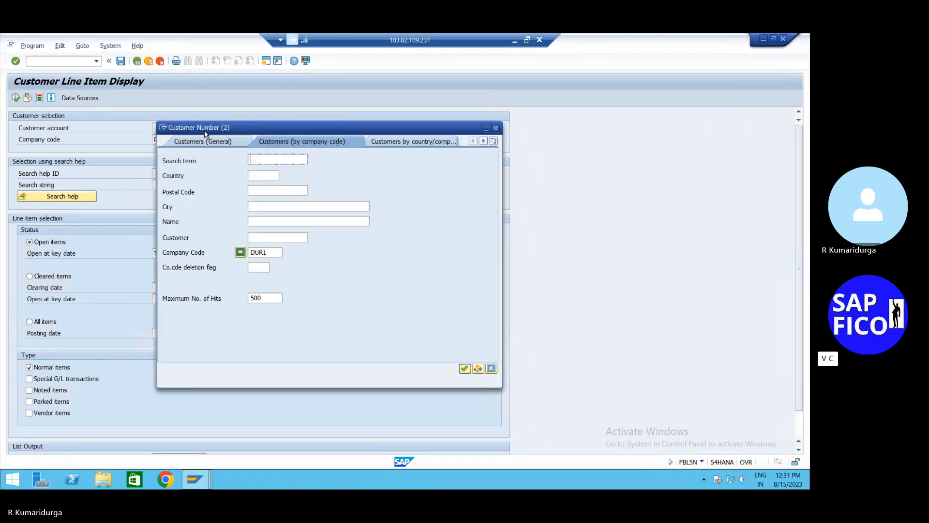
pyautogui.press('Return')
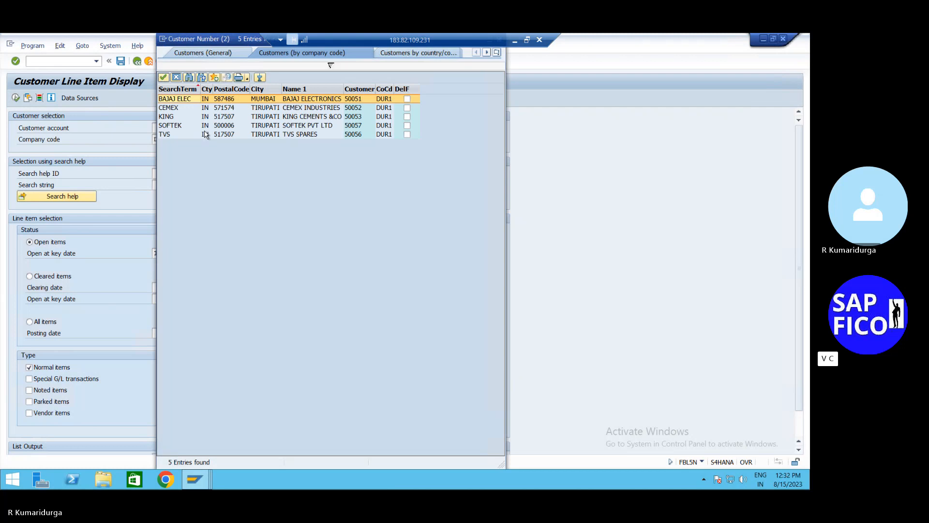
pyautogui.press('Down')
pyautogui.press('Down')
pyautogui.press('Down')
pyautogui.press('Return')
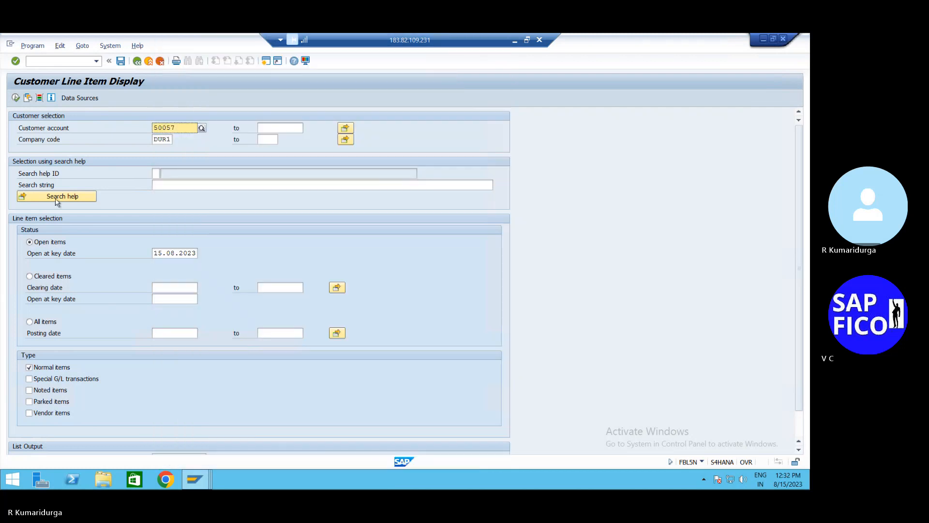
pyautogui.click(16, 98)
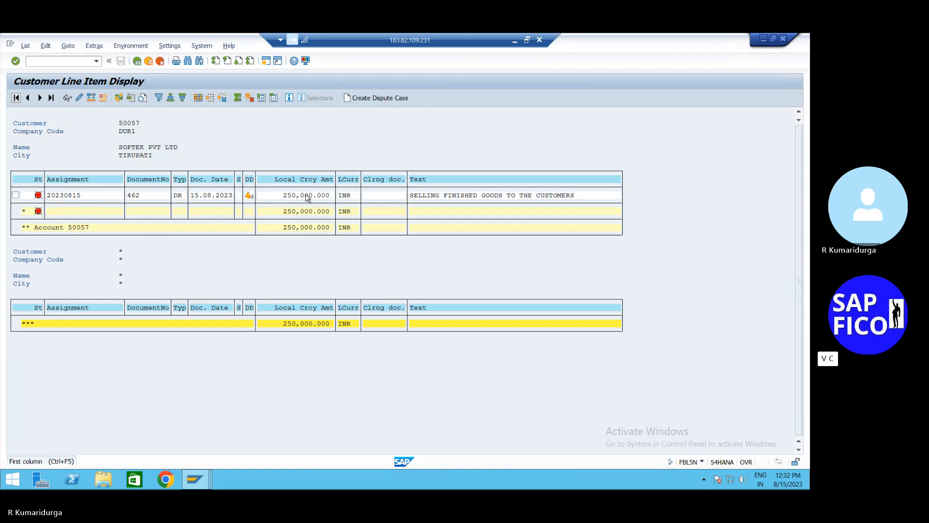
pyautogui.click(513, 41)
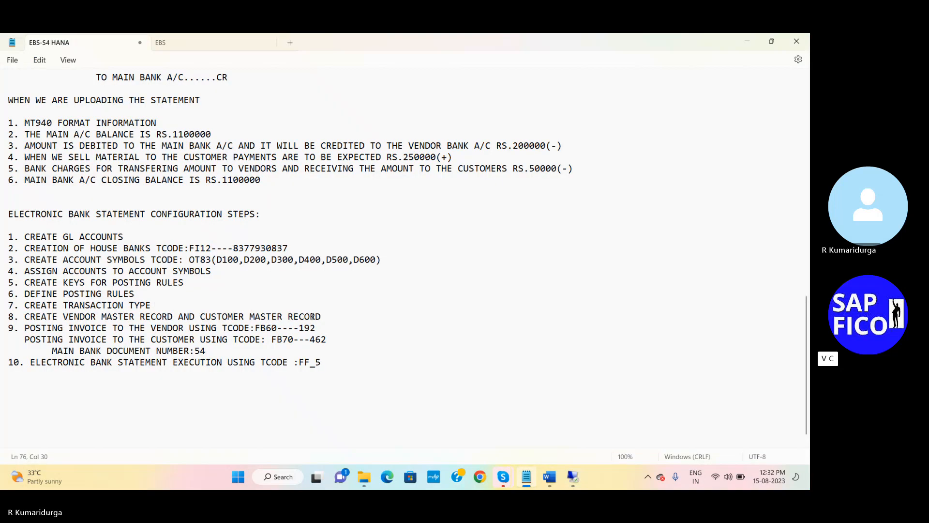
# - Append the label 'VENDOR CLEARING DOCUMENT NUMBER:' after FB60----192 on line 9 of the notes
pyautogui.click(334, 342)
pyautogui.moveTo(334, 342); pyautogui.dragTo(310, 343)
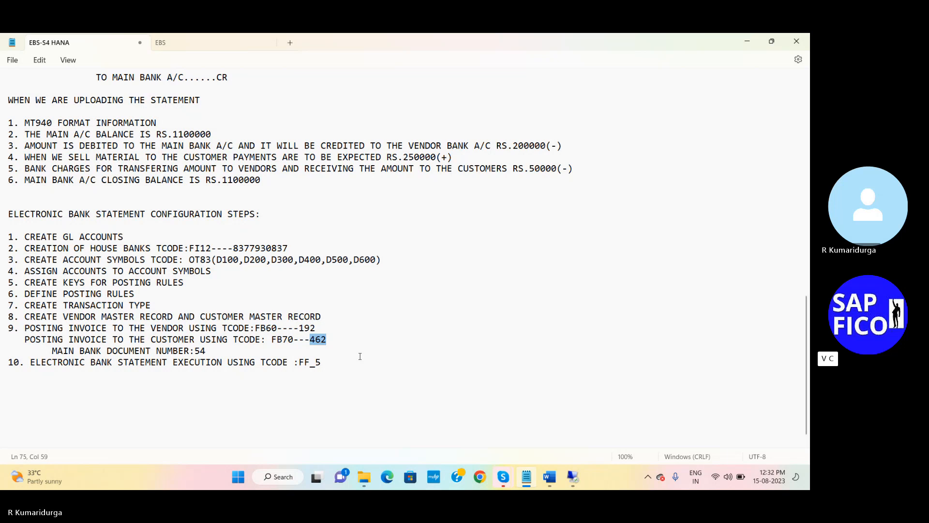
pyautogui.click(319, 327)
pyautogui.write('VENDOR CLEARIN')
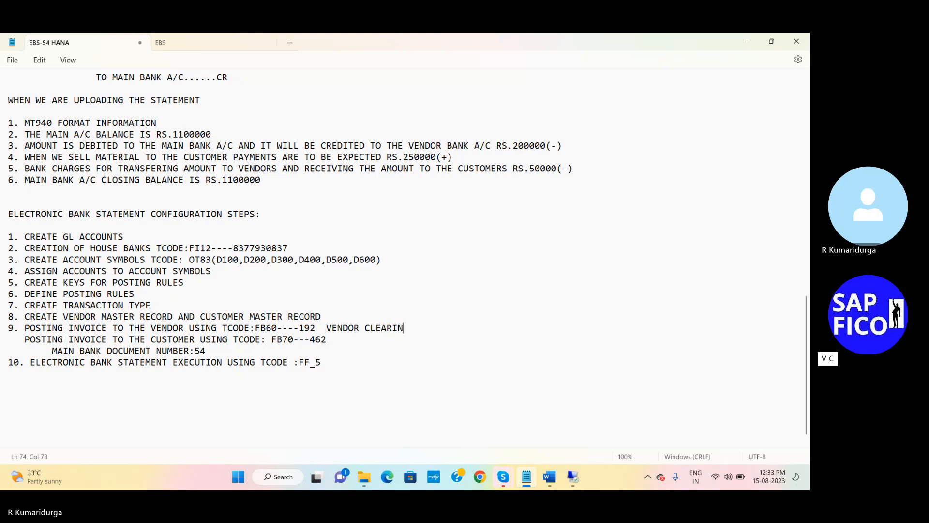
pyautogui.write('G DOCUMENT NUMBER')
pyautogui.press('BackSpace')
pyautogui.press('BackSpace')
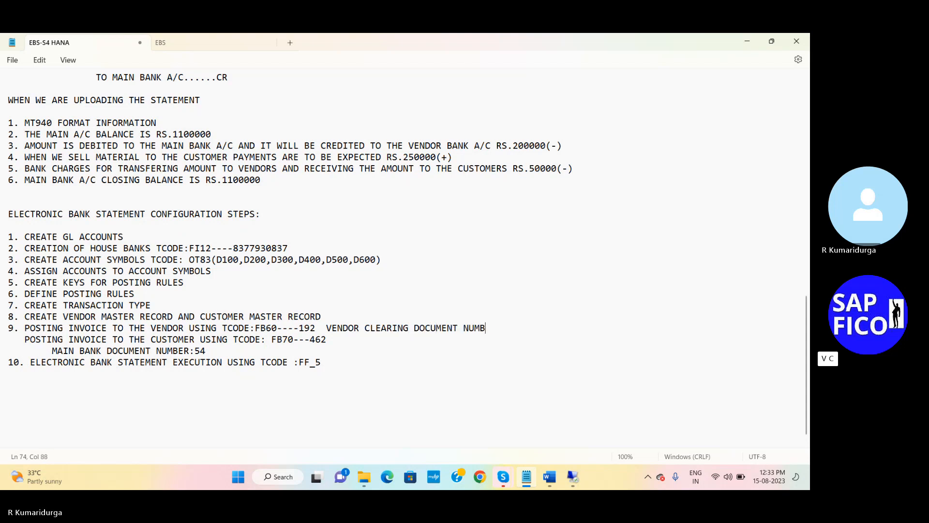
pyautogui.write('ER:')
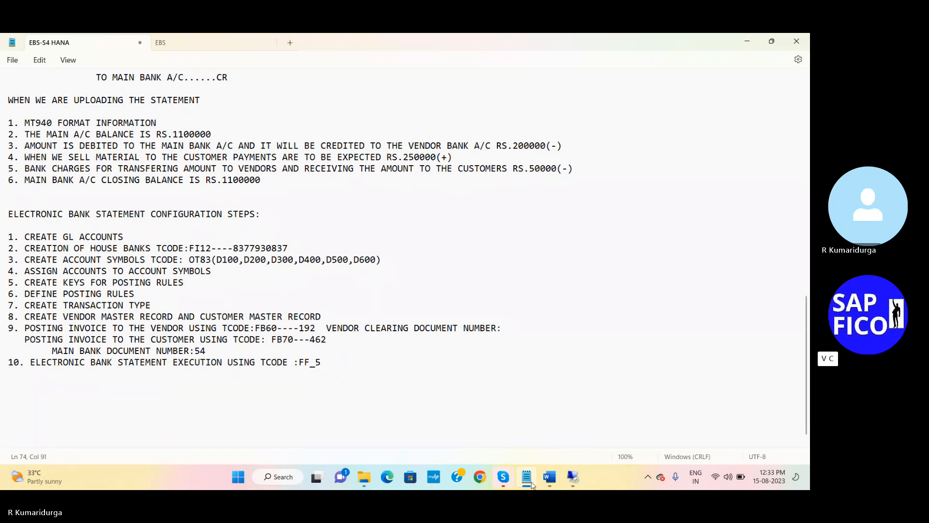
pyautogui.click(568, 481)
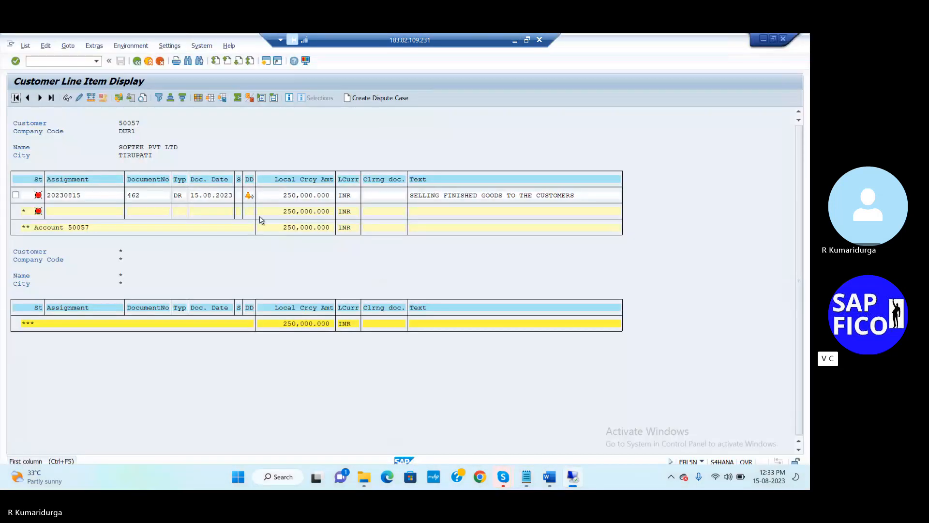
# - Start an F-53 outgoing payment with document date 15.08.2023
pyautogui.click(82, 60)
pyautogui.write('/NF-53')
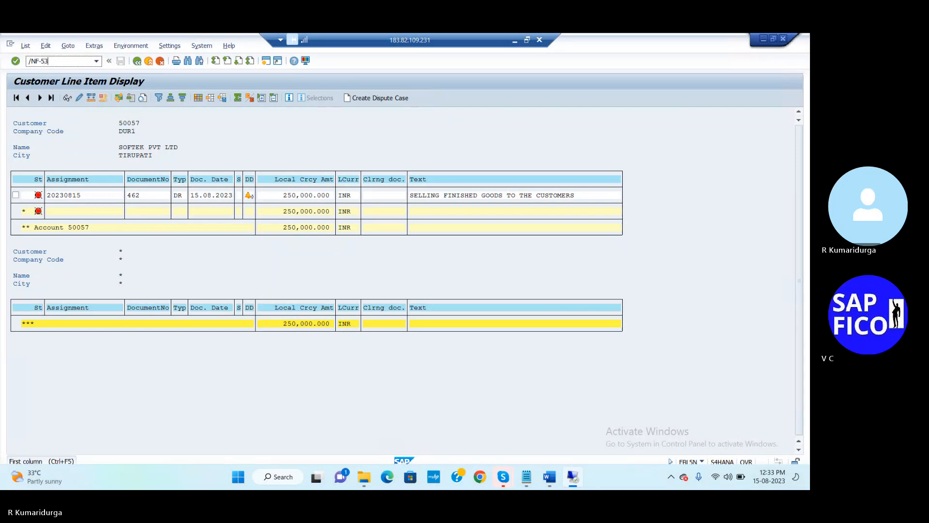
pyautogui.press('Return')
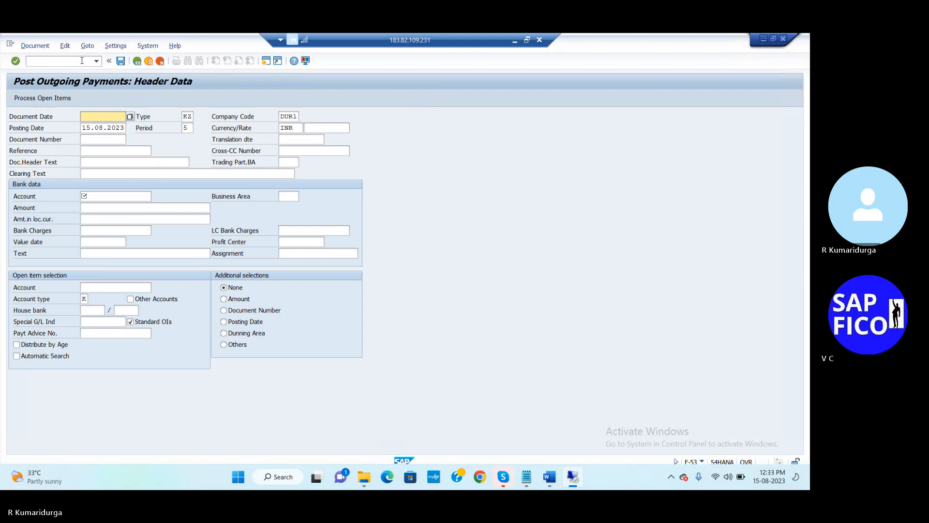
pyautogui.write('15')
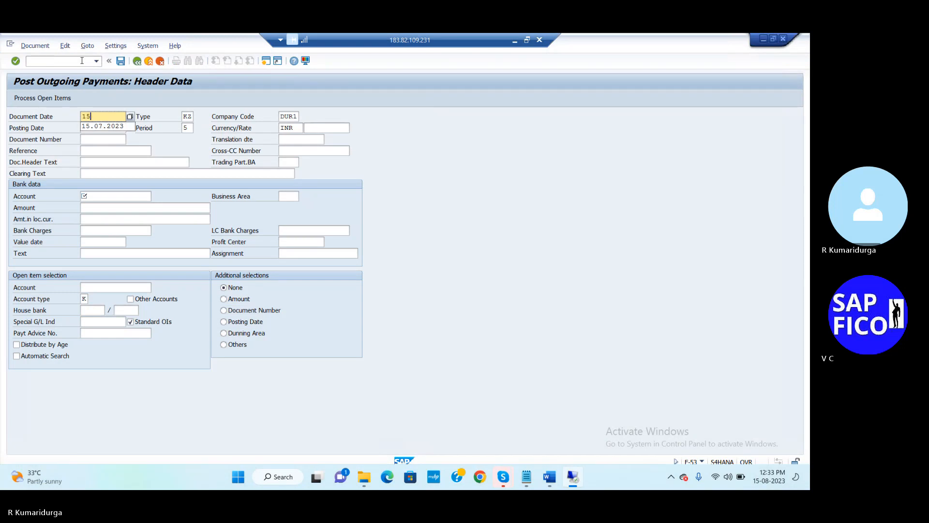
pyautogui.write('.08.2023')
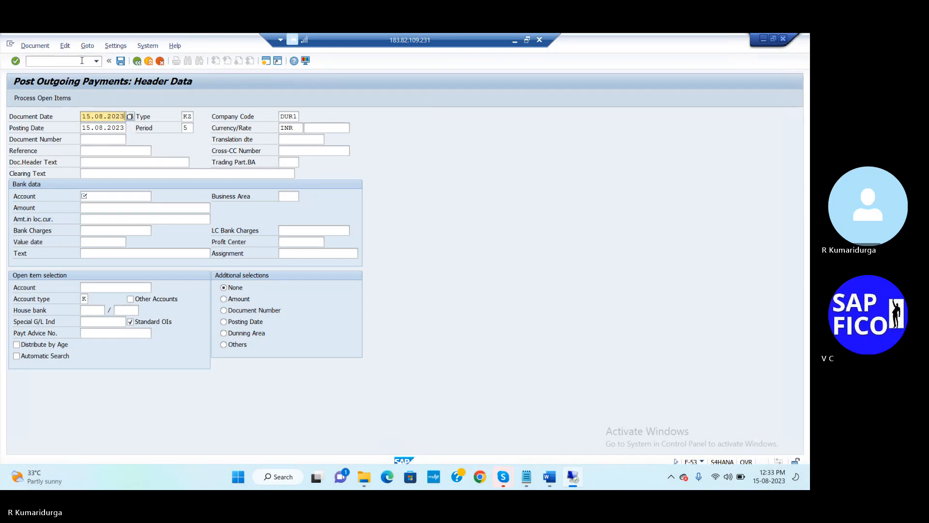
pyautogui.click(100, 163)
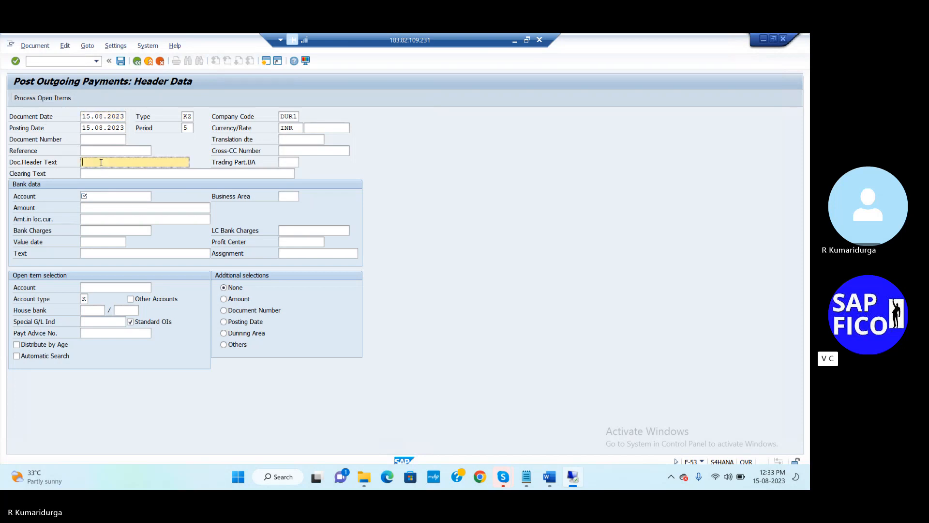
# - Choose 200110 OUTGOING BANK EBS A/C as the bank account from the DUR1 G/L list
pyautogui.click(101, 196)
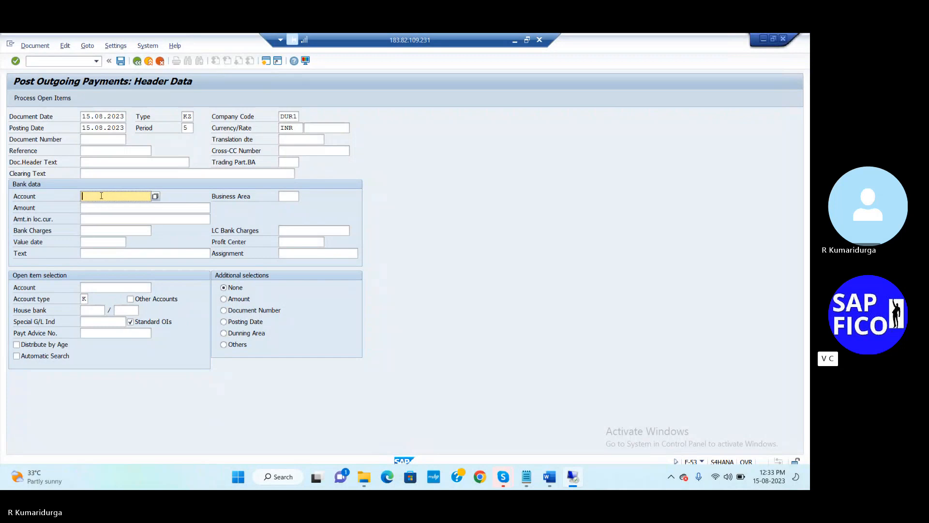
pyautogui.click(155, 196)
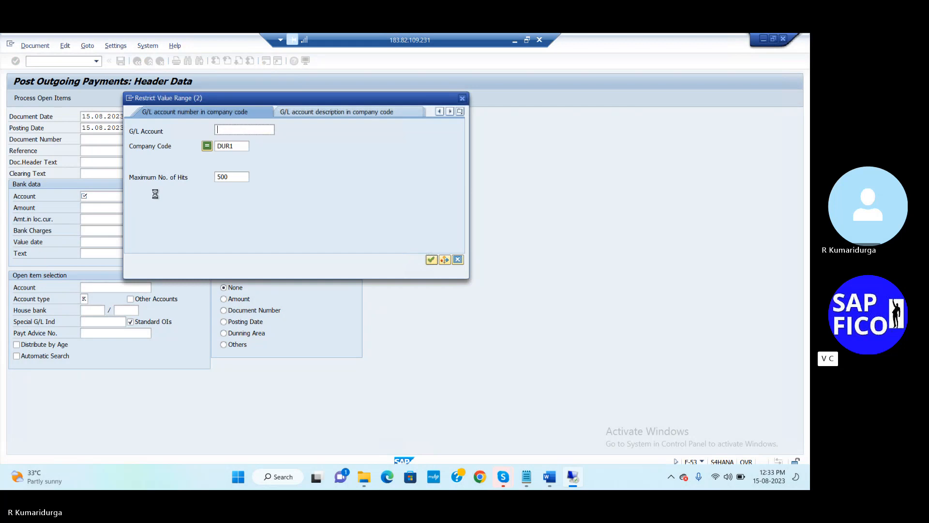
pyautogui.press('Return')
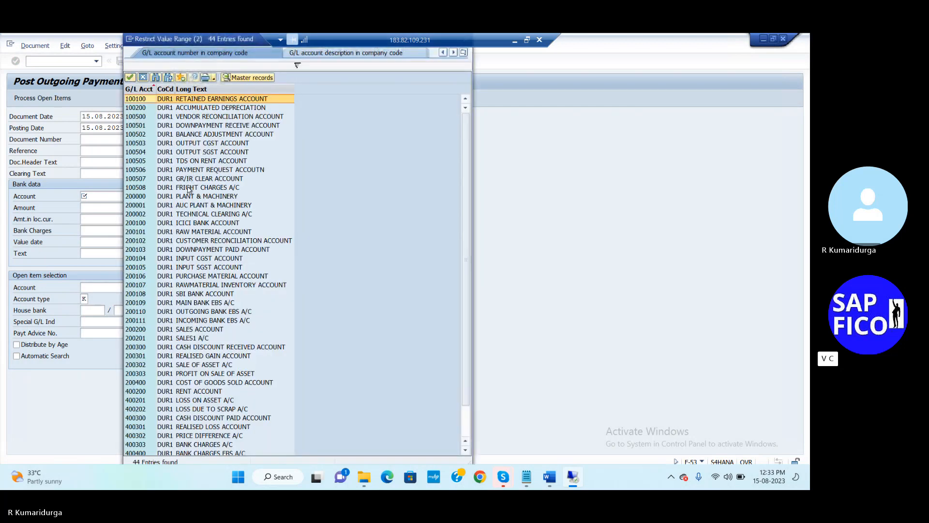
pyautogui.click(221, 314)
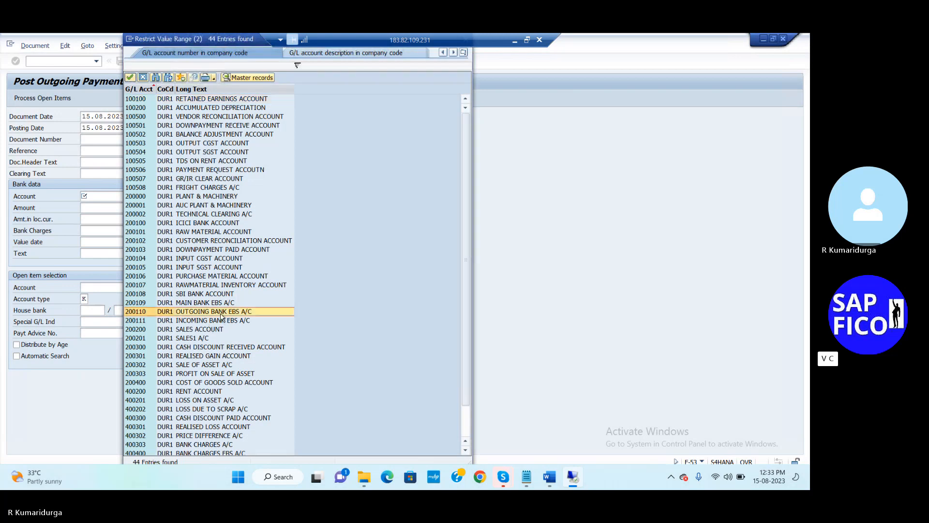
pyautogui.doubleClick(220, 314)
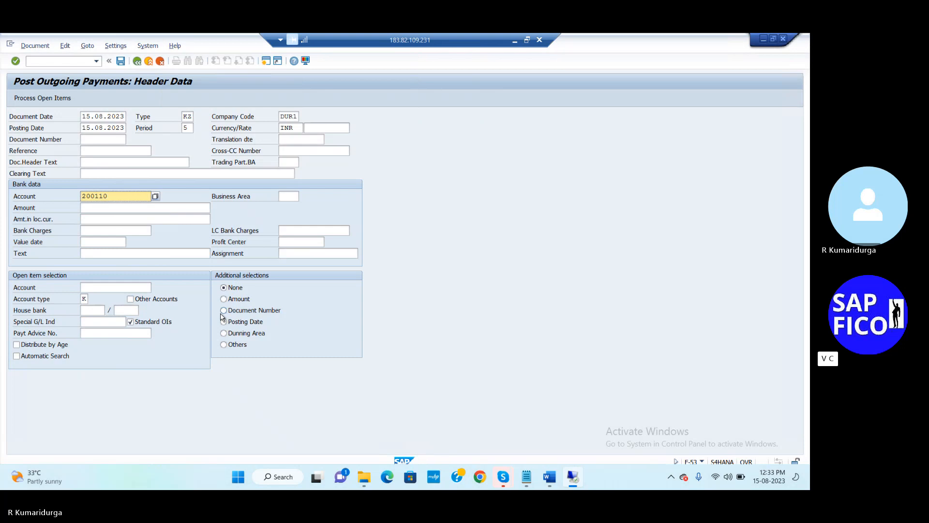
# - Enter amount 200000, value date 15.08.2023 and text 'PAYMENT TO VENDOR'
pyautogui.click(178, 208)
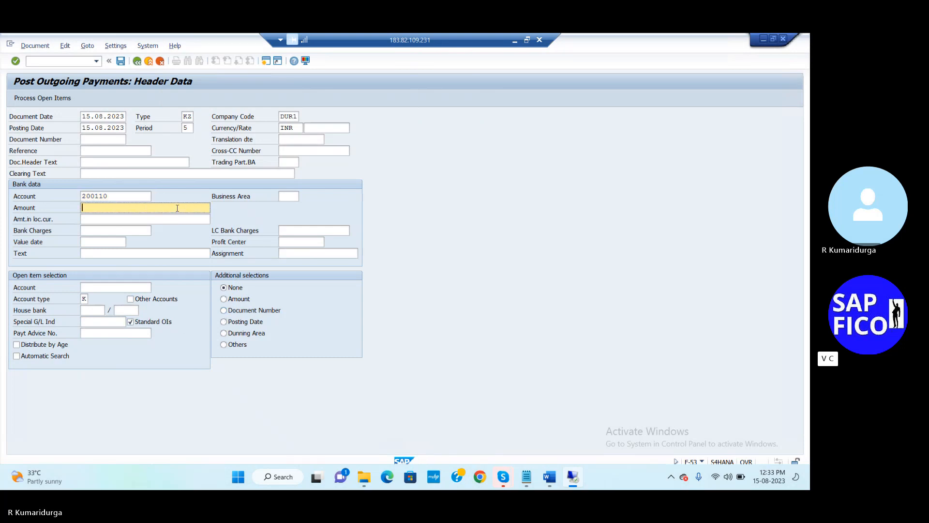
pyautogui.write('20000')
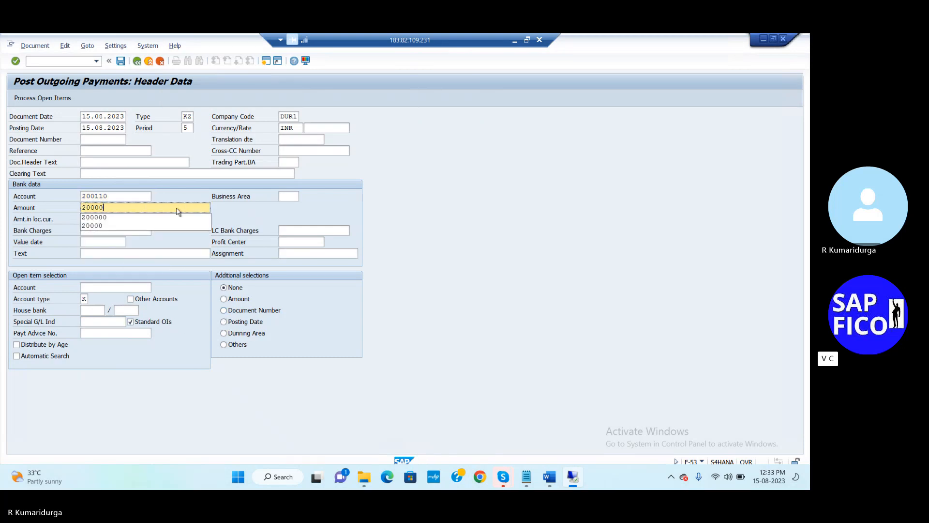
pyautogui.write('0')
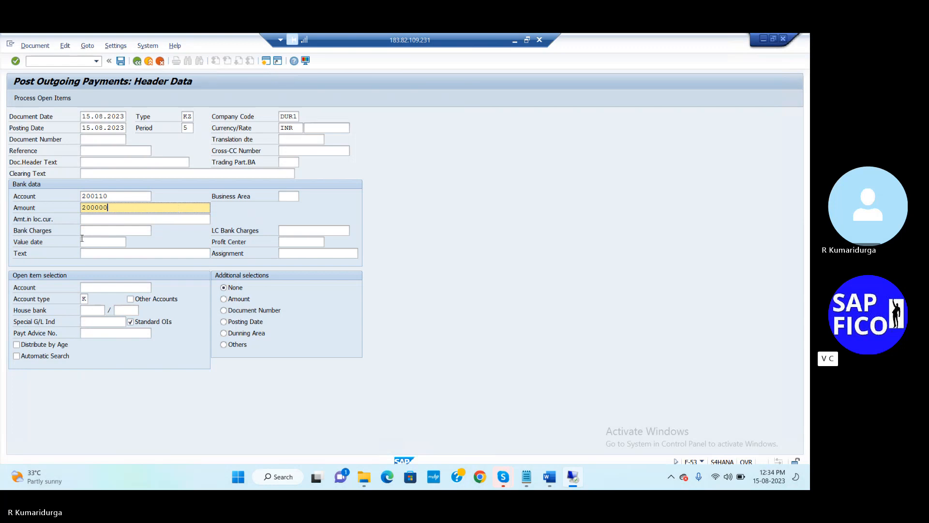
pyautogui.click(82, 243)
pyautogui.write('15')
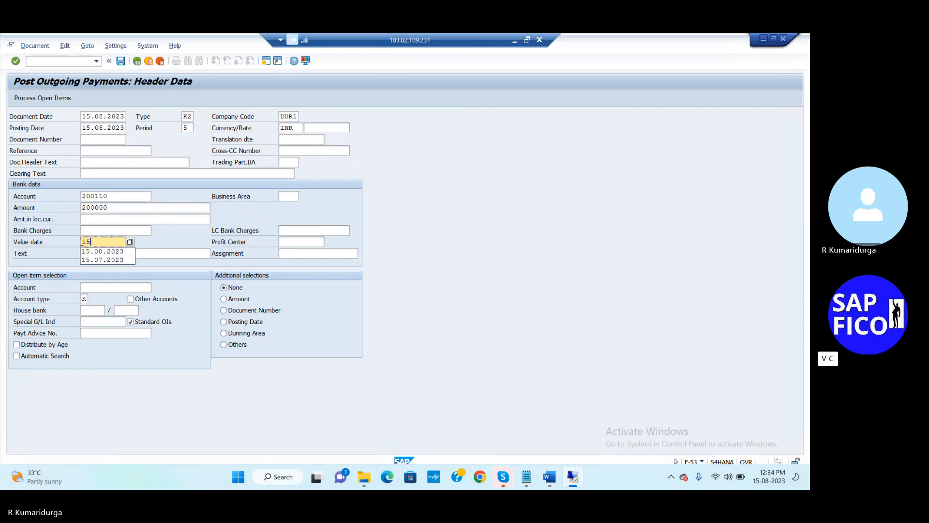
pyautogui.click(102, 252)
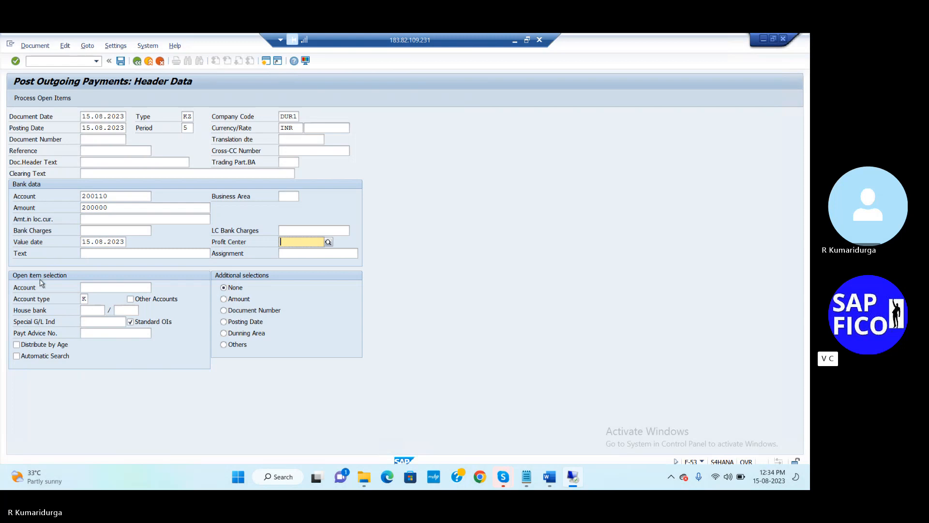
pyautogui.click(103, 252)
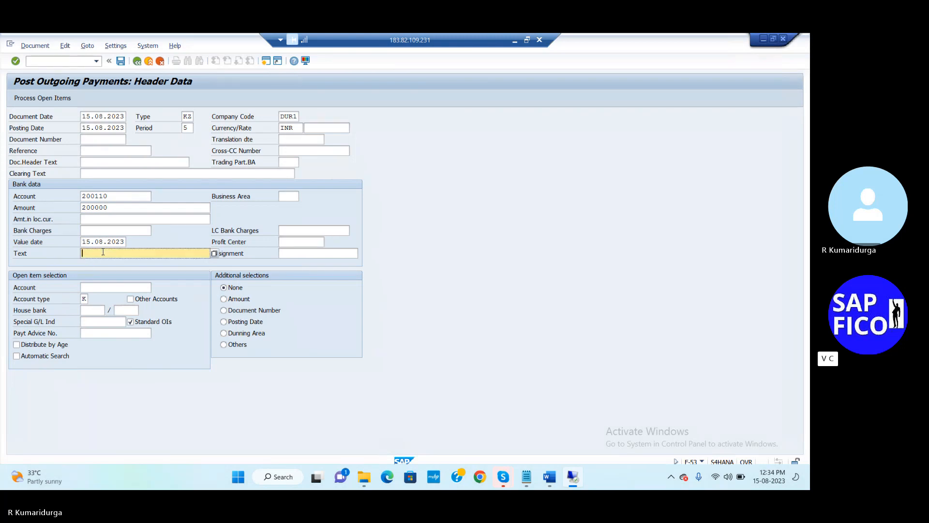
pyautogui.write('P')
pyautogui.press('Down')
pyautogui.press('Down')
pyautogui.press('Down')
pyautogui.press('Down')
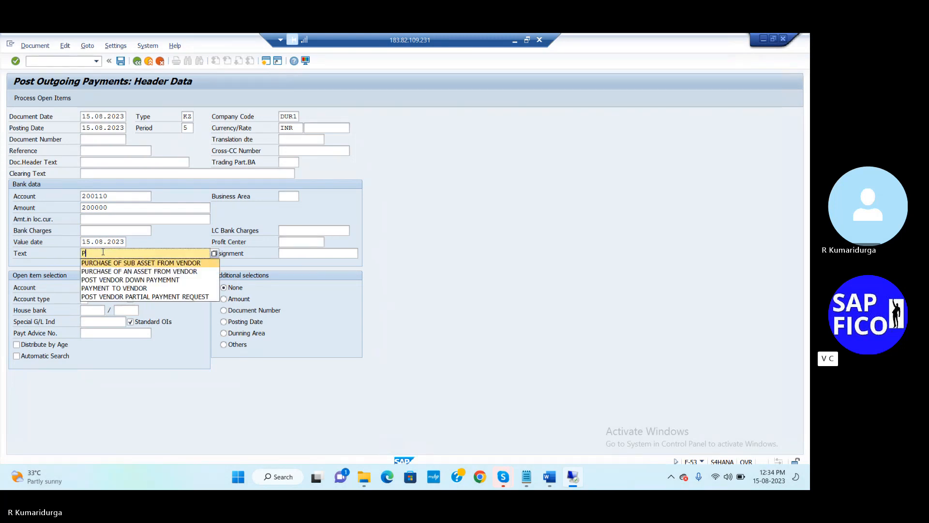
pyautogui.press('Return')
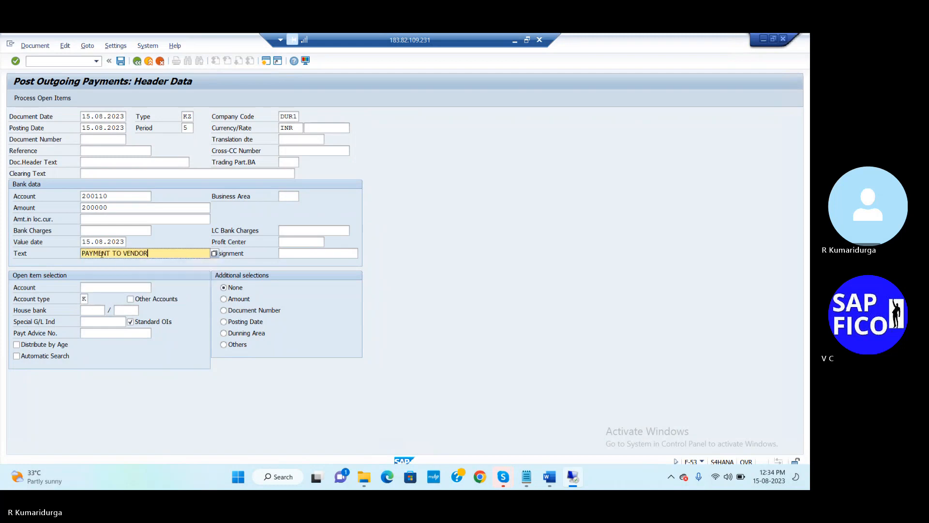
# - Select vendor WIPRO LTD for open items and post the payment as document 328
pyautogui.click(111, 287)
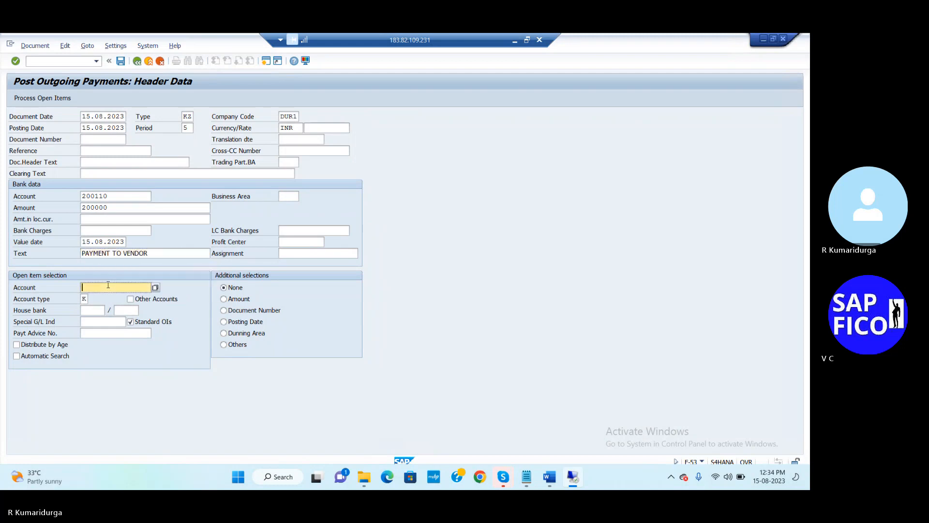
pyautogui.click(155, 287)
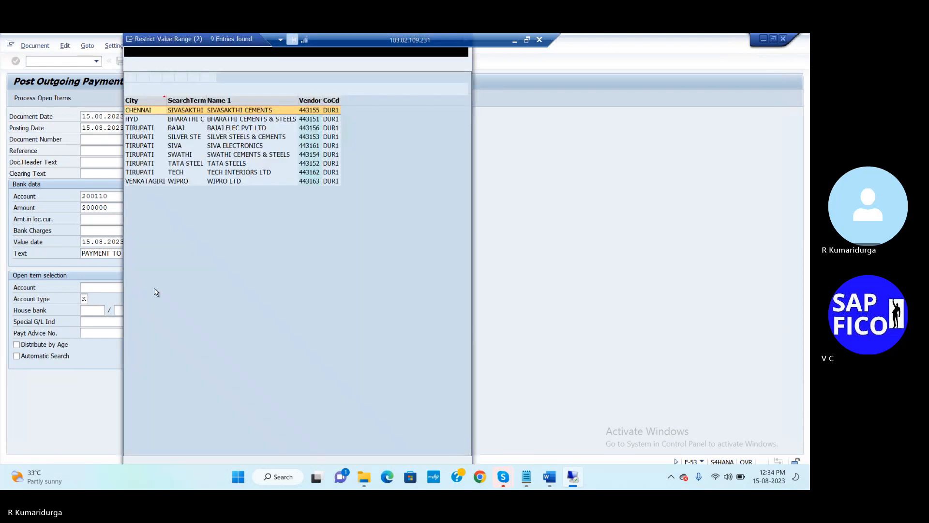
pyautogui.press('Down')
pyautogui.press('Down')
pyautogui.press('Down')
pyautogui.press('Down')
pyautogui.press('Down')
pyautogui.press('Down')
pyautogui.press('Down')
pyautogui.press('Down')
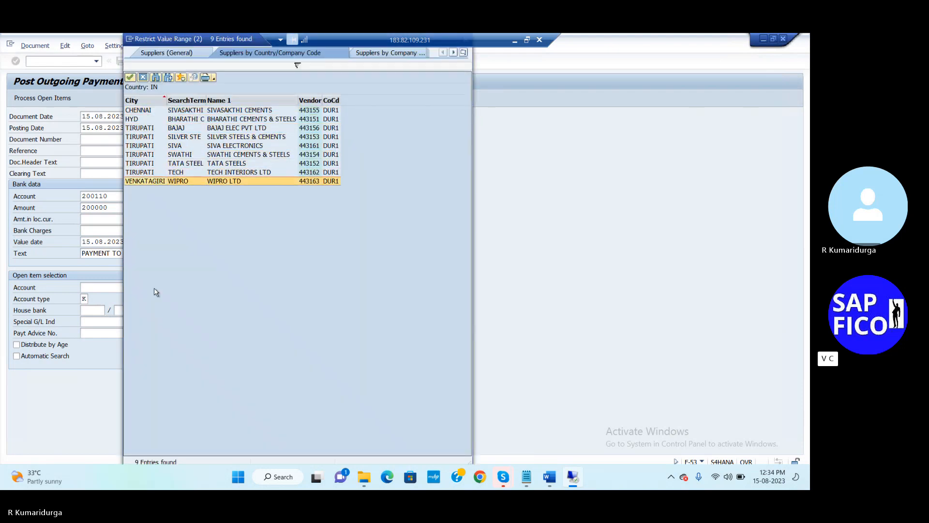
pyautogui.press('Return')
pyautogui.press('Return')
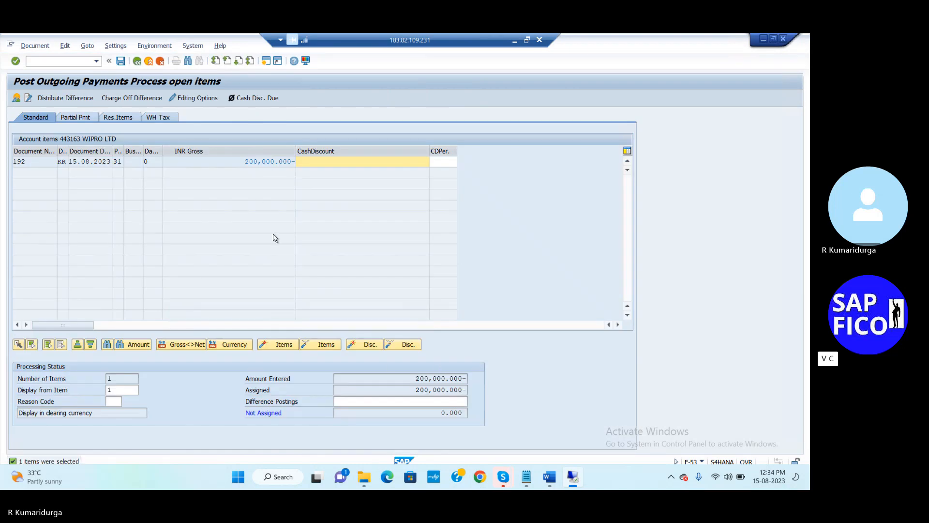
pyautogui.click(121, 61)
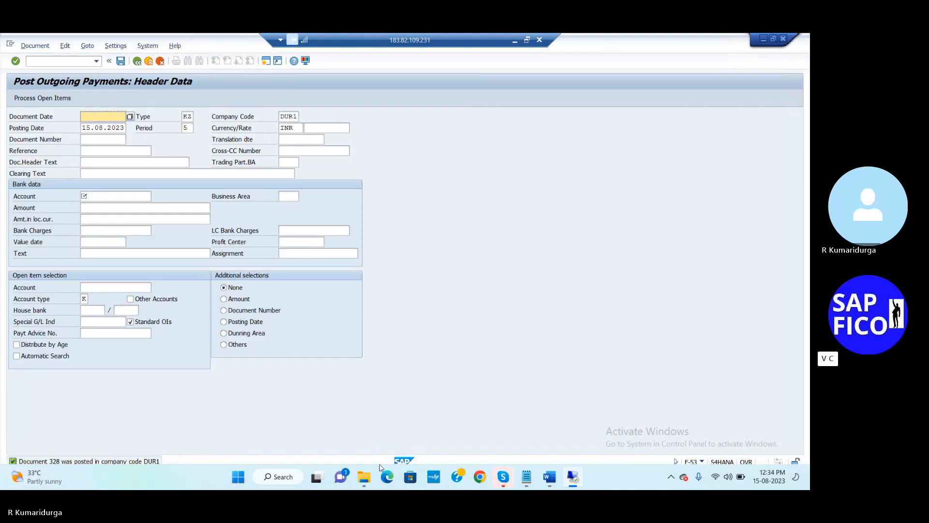
# - Fill in 328 after 'VENDOR CLEARING DOCUMENT NUMBER:' in the notes and switch back to SAP
pyautogui.moveTo(528, 477)
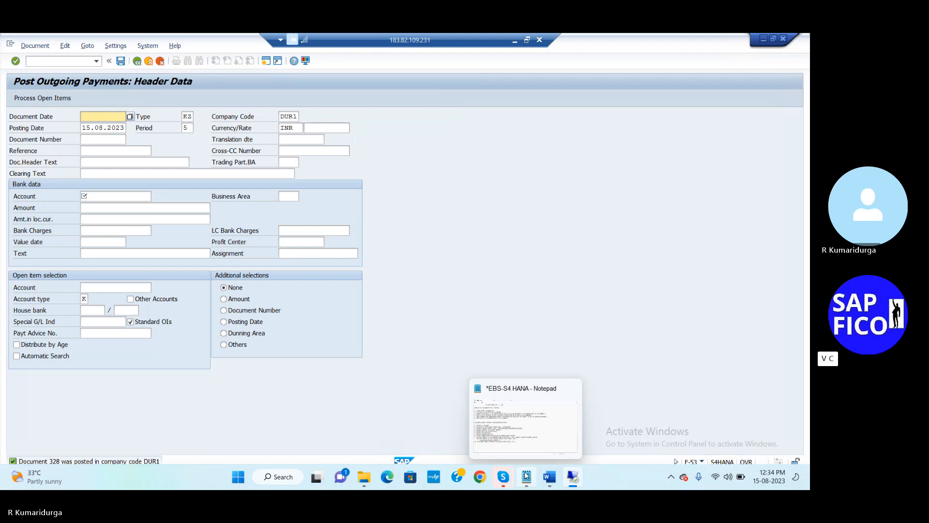
pyautogui.click(528, 435)
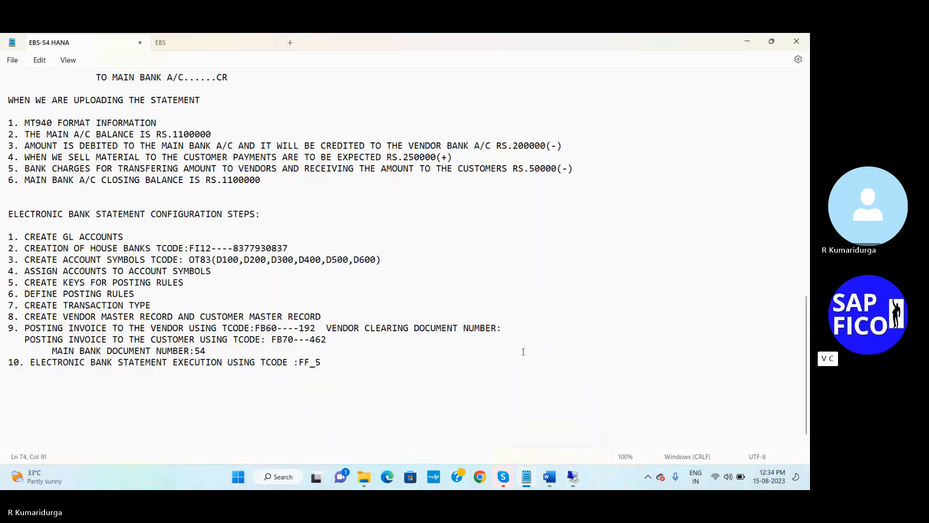
pyautogui.write('328')
pyautogui.moveTo(576, 478)
pyautogui.click(581, 444)
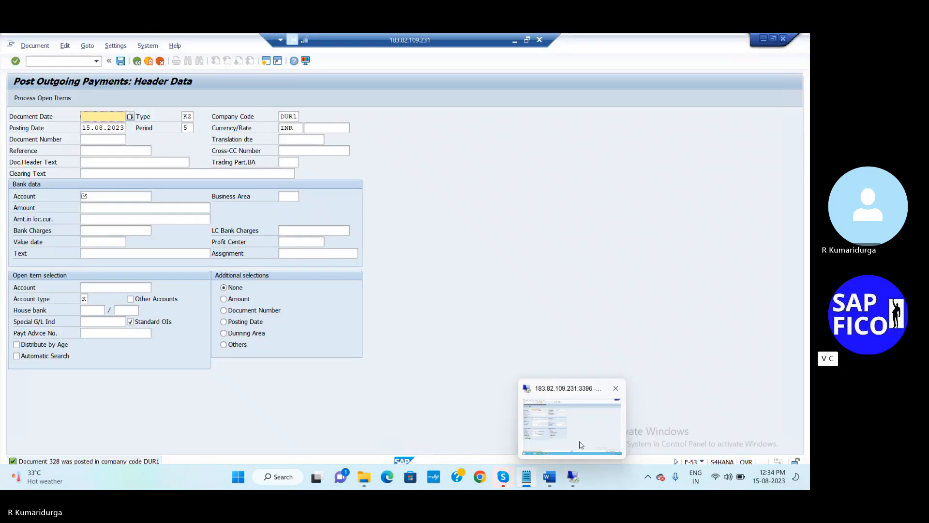
# - In FBL3N, add 200110 alongside 200109 in the G/L account multiple selection and execute
pyautogui.click(68, 62)
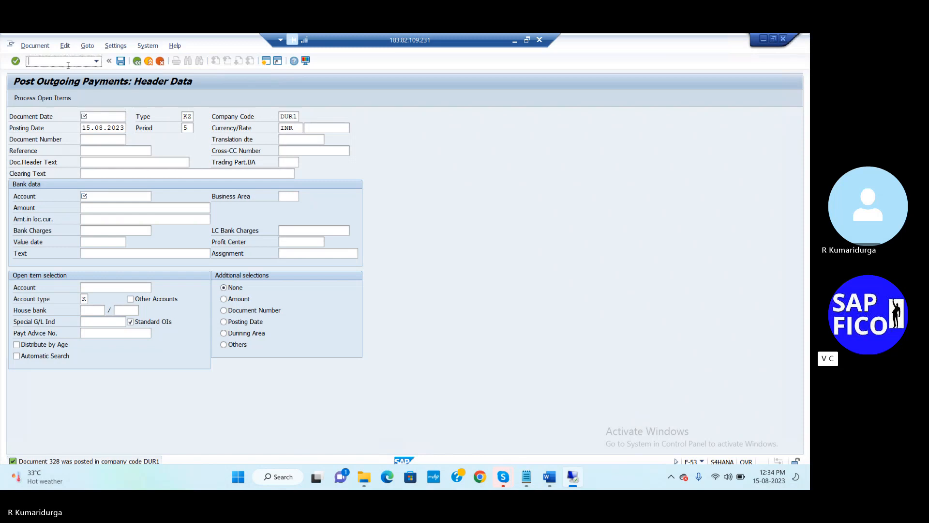
pyautogui.write('/NFBL3N')
pyautogui.press('Return')
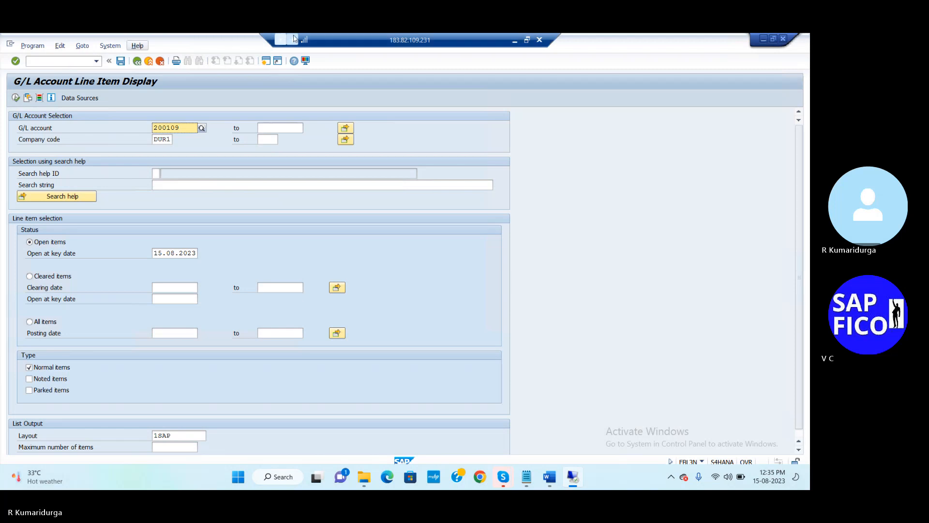
pyautogui.click(345, 130)
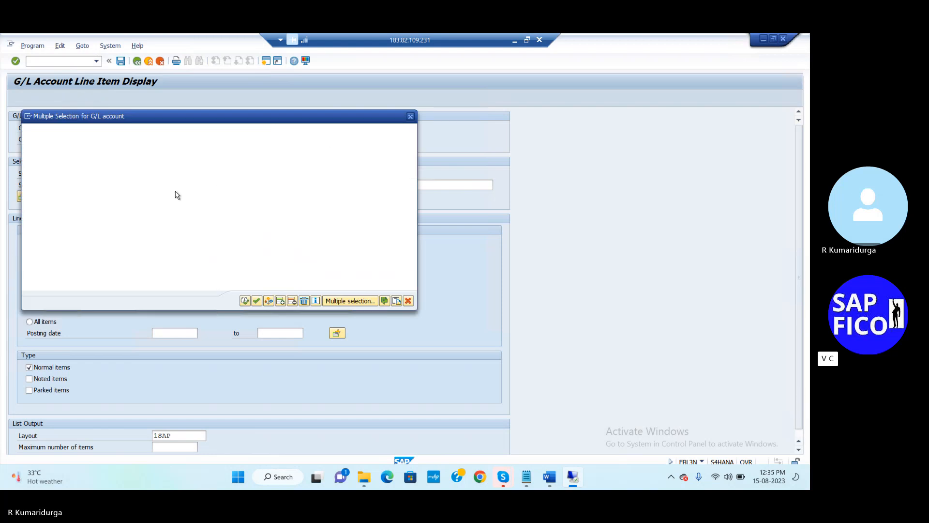
pyautogui.click(87, 179)
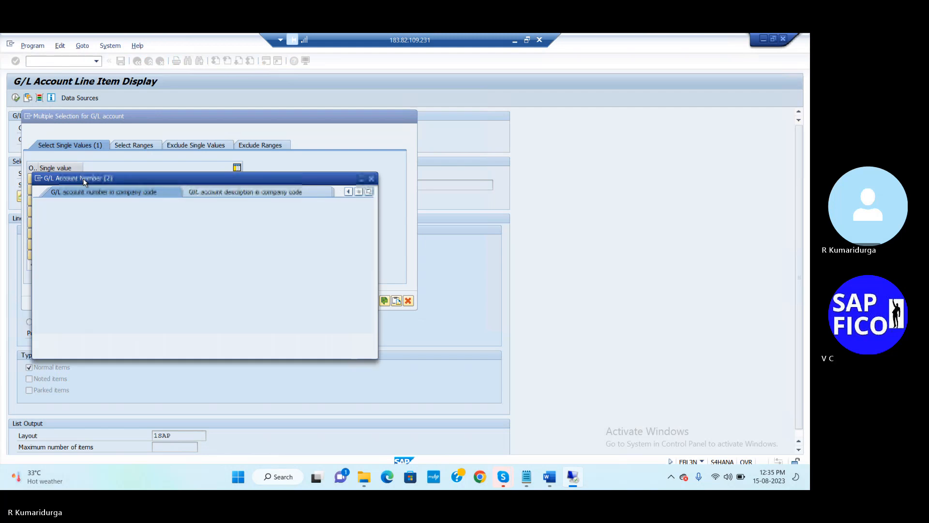
pyautogui.click(372, 177)
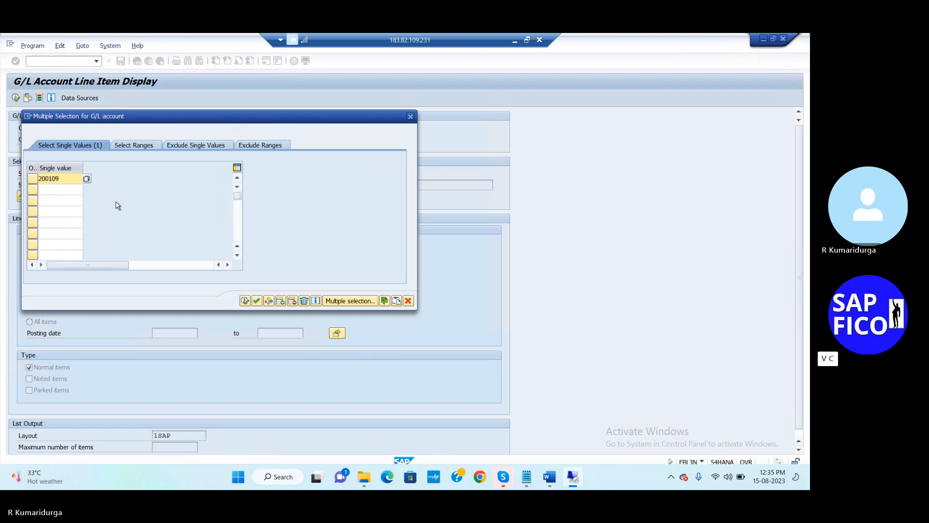
pyautogui.click(63, 187)
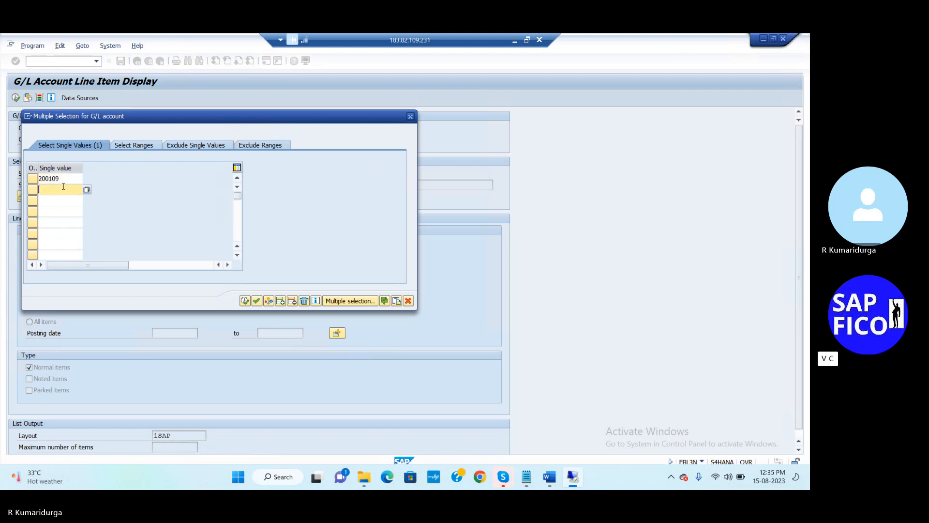
pyautogui.write('200110')
pyautogui.click(257, 301)
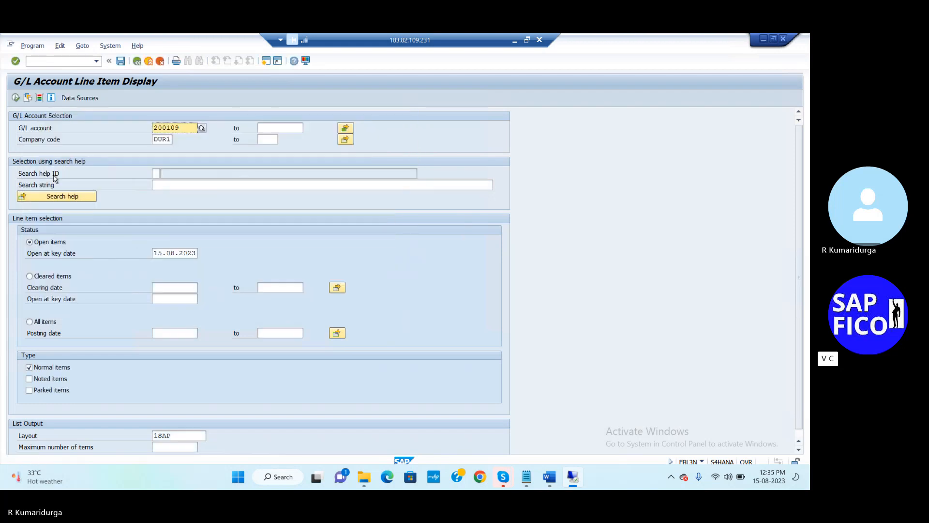
pyautogui.click(17, 99)
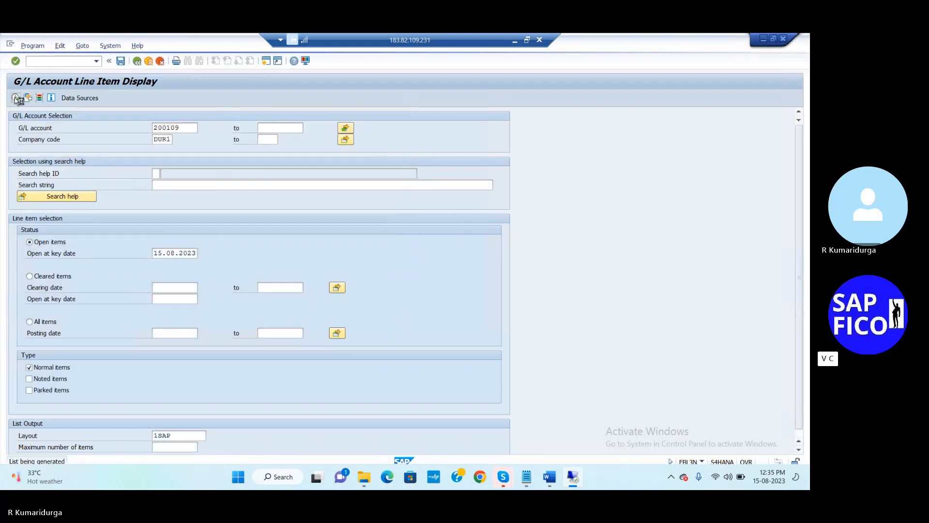
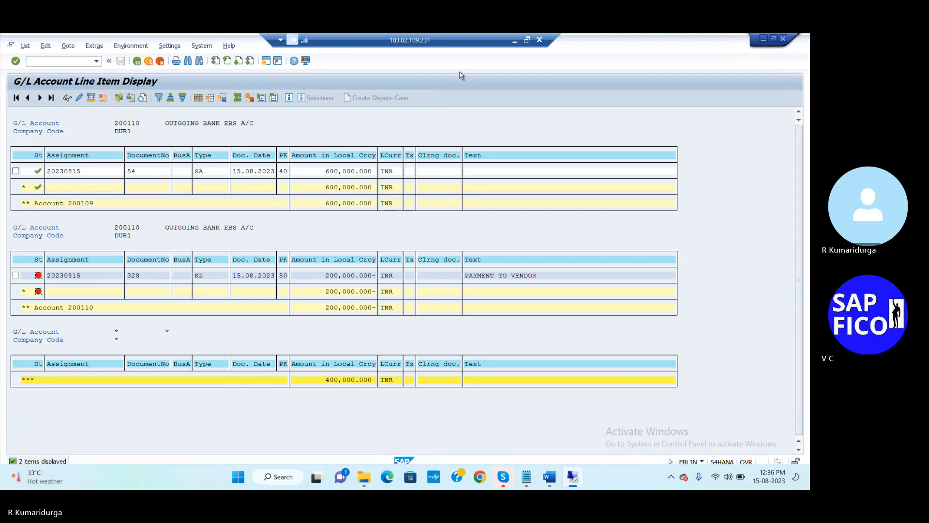
# - Bring the EBS-S4 HANA Notepad notes in front of SAP's G/L line item list
pyautogui.click(524, 476)
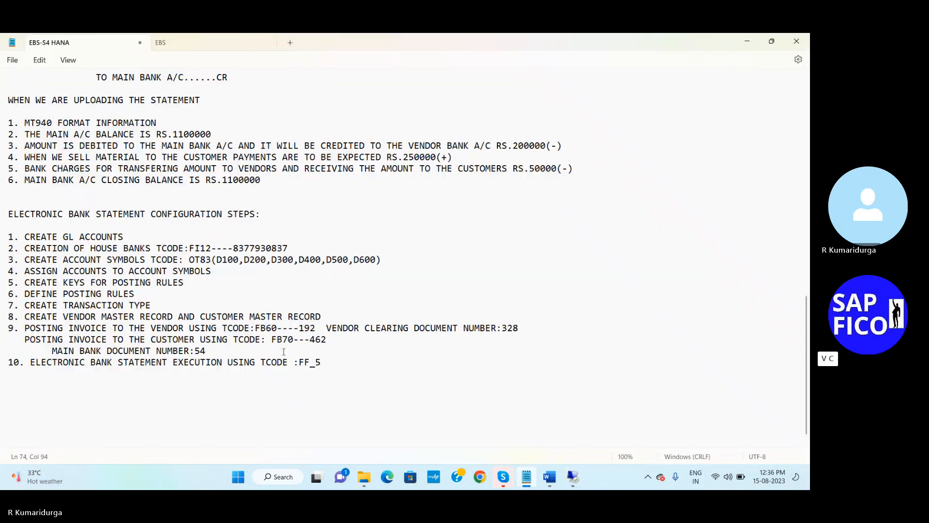
# - In the EBS file, change the :20: statement date to 20230815
pyautogui.click(214, 45)
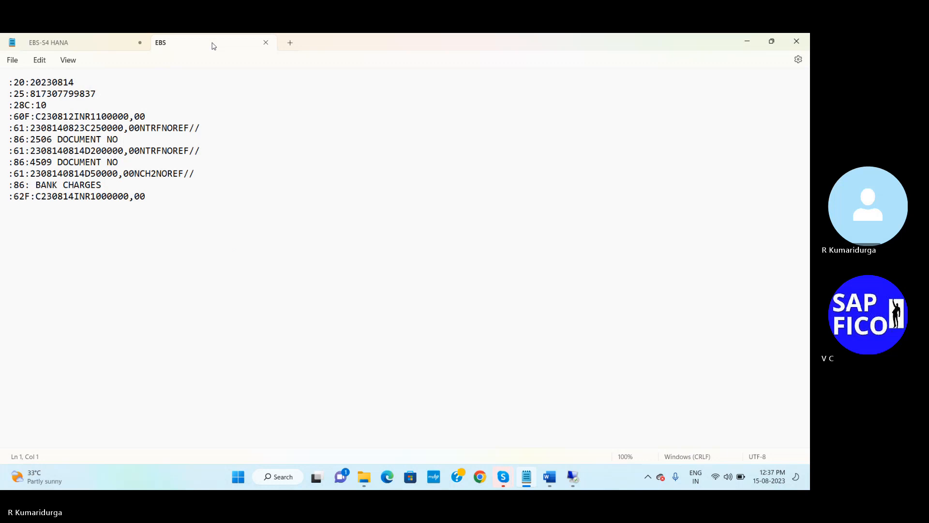
pyautogui.click(80, 85)
pyautogui.click(75, 82)
pyautogui.press('BackSpace')
pyautogui.write('5')
# - Check the SAP line items and the EBS-S4 HANA notes for the account values
pyautogui.click(41, 95)
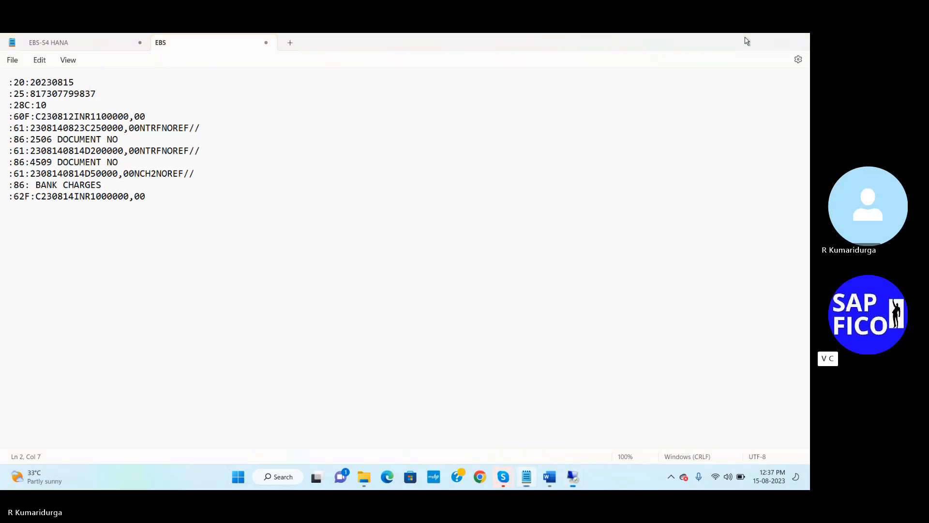
pyautogui.click(747, 41)
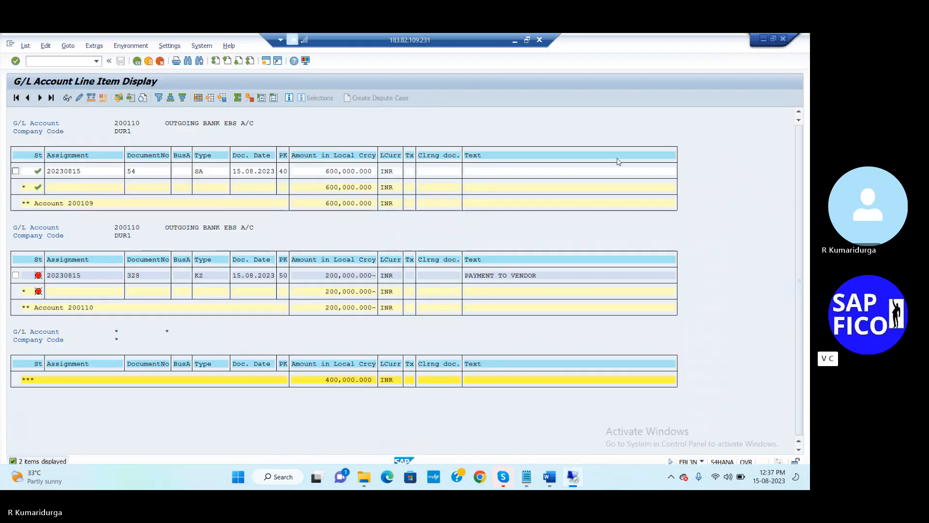
pyautogui.click(527, 477)
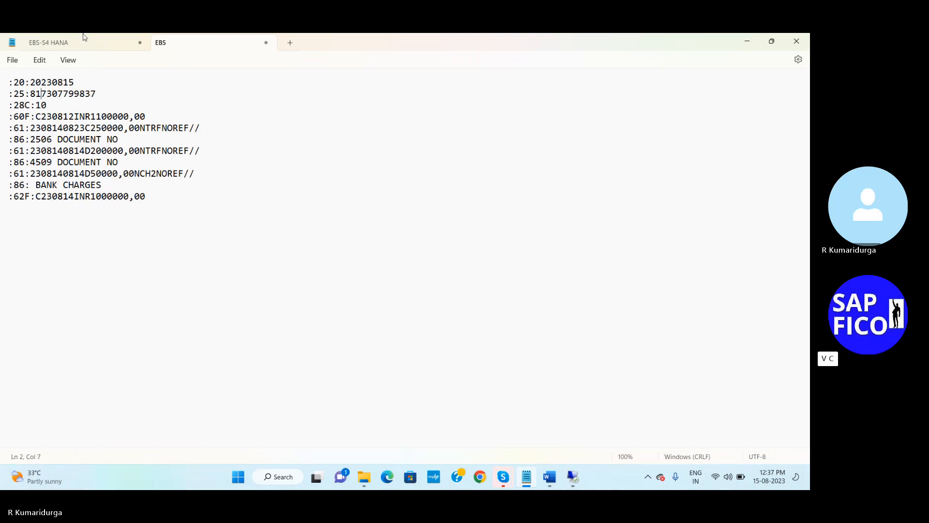
pyautogui.click(85, 44)
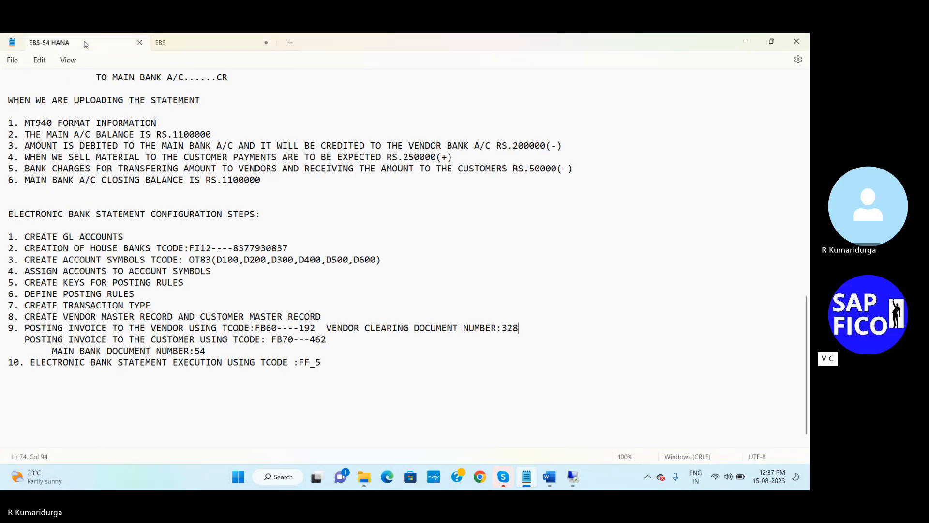
pyautogui.click(201, 45)
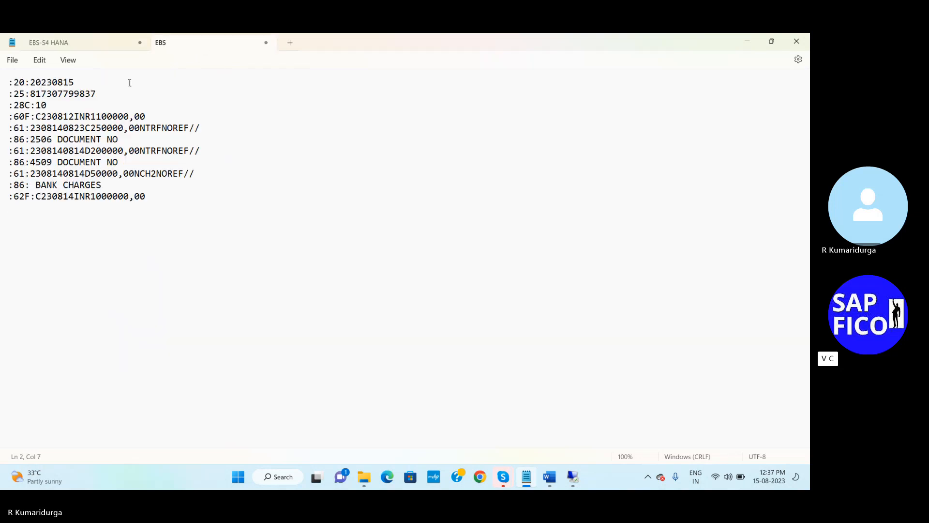
pyautogui.press('Delete')
pyautogui.press('Delete')
pyautogui.press('Delete')
pyautogui.press('Delete')
pyautogui.press('Delete')
pyautogui.press('Delete')
pyautogui.press('Delete')
pyautogui.press('Delete')
pyautogui.press('Delete')
pyautogui.press('Delete')
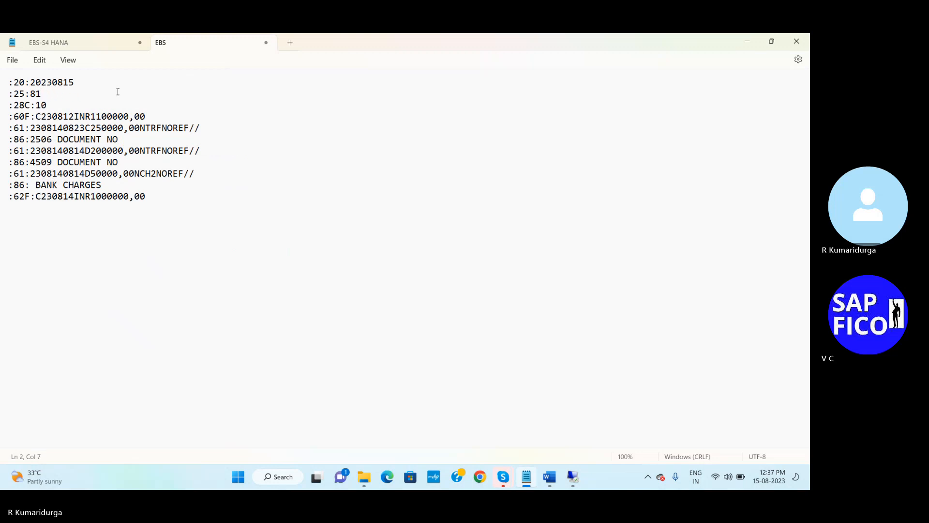
pyautogui.press('BackSpace')
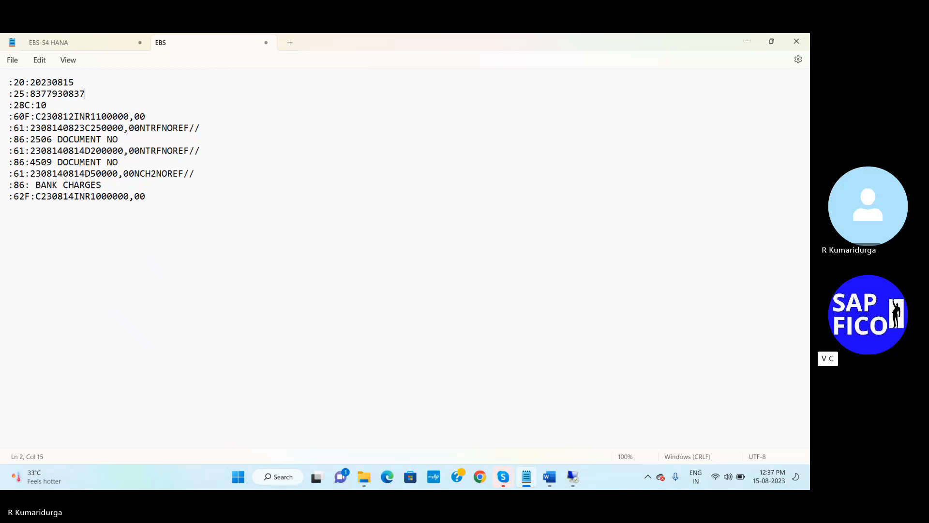
# - Confirm the house bank account in the notes and clear the :28C: statement number
pyautogui.click(77, 42)
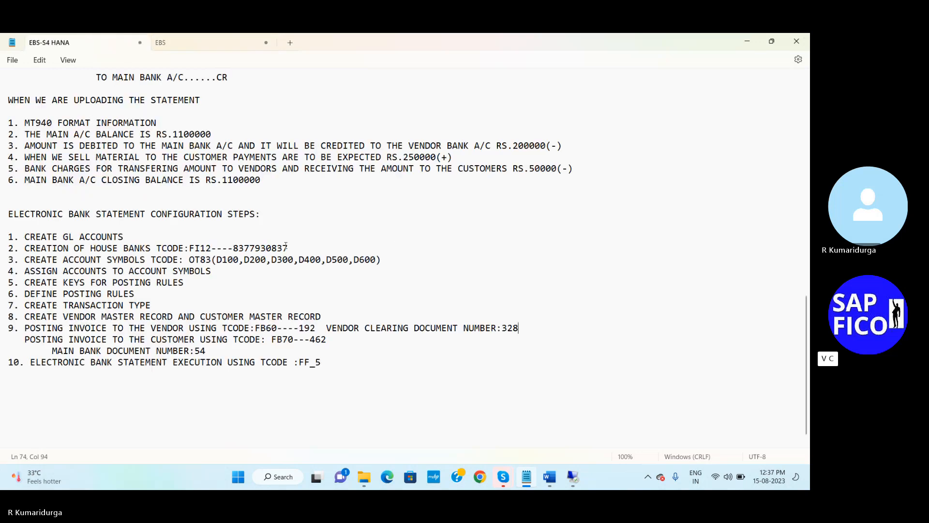
pyautogui.click(173, 43)
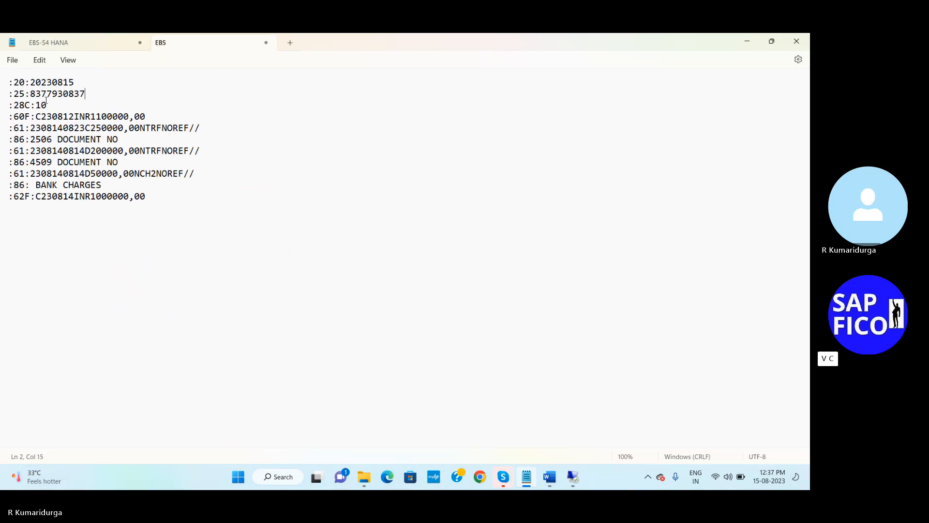
pyautogui.click(50, 103)
pyautogui.press('BackSpace')
pyautogui.press('BackSpace')
# - Append the label 'STATEMENT DATE' after the :20: date on line 1
pyautogui.click(79, 82)
pyautogui.write('STATEMENT DATE')
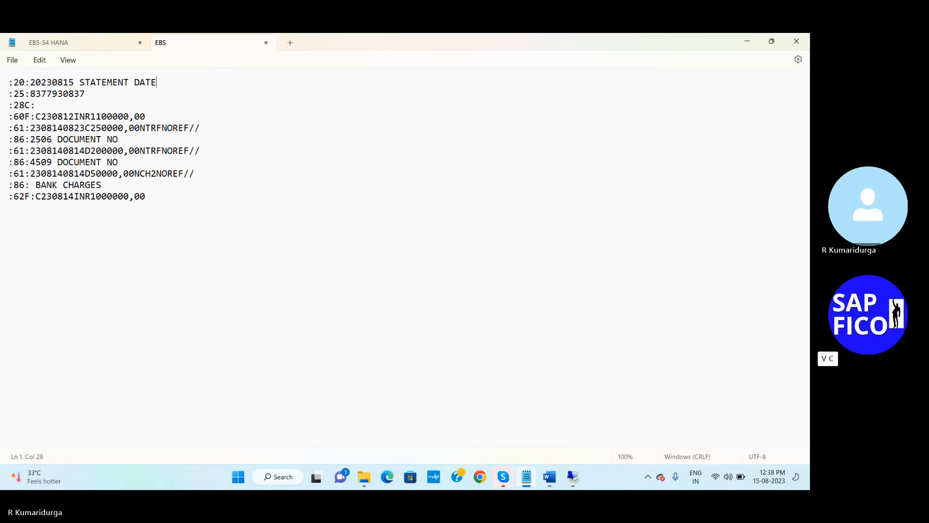
# - Label the :20: line '- STATEMENT DATE' and the :25: line '- BANK A/C NUMBER'
pyautogui.click(76, 83)
pyautogui.write('-')
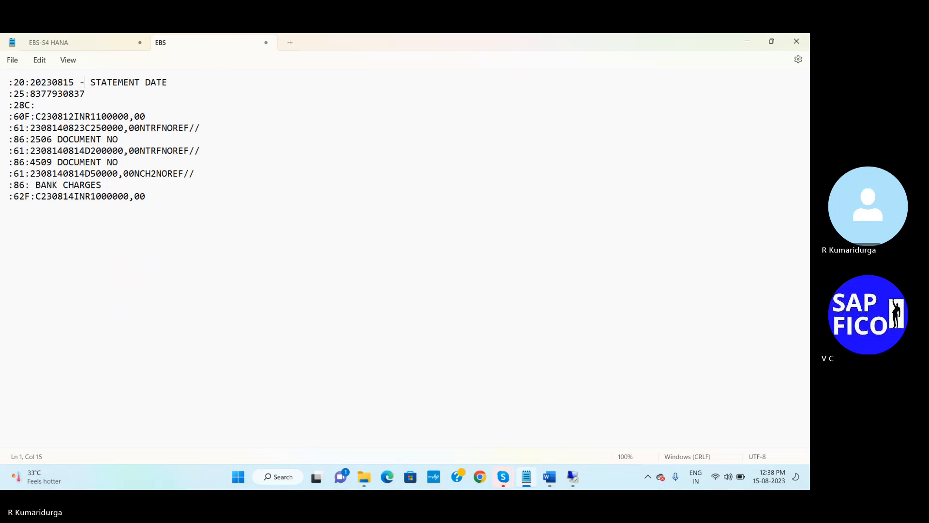
pyautogui.click(88, 92)
pyautogui.write('- BANK A/CN')
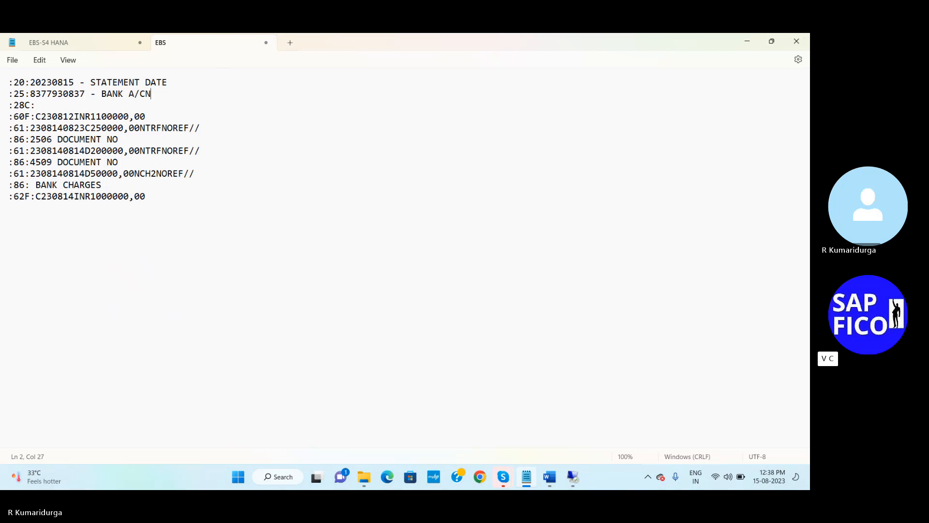
pyautogui.press('BackSpace')
pyautogui.press('BackSpace')
pyautogui.write('C NUMBER')
# - Set the :28C: line to '13 STATEMENT NUMBER'
pyautogui.click(42, 107)
pyautogui.write('2')
pyautogui.press('BackSpace')
pyautogui.write('13 STATE')
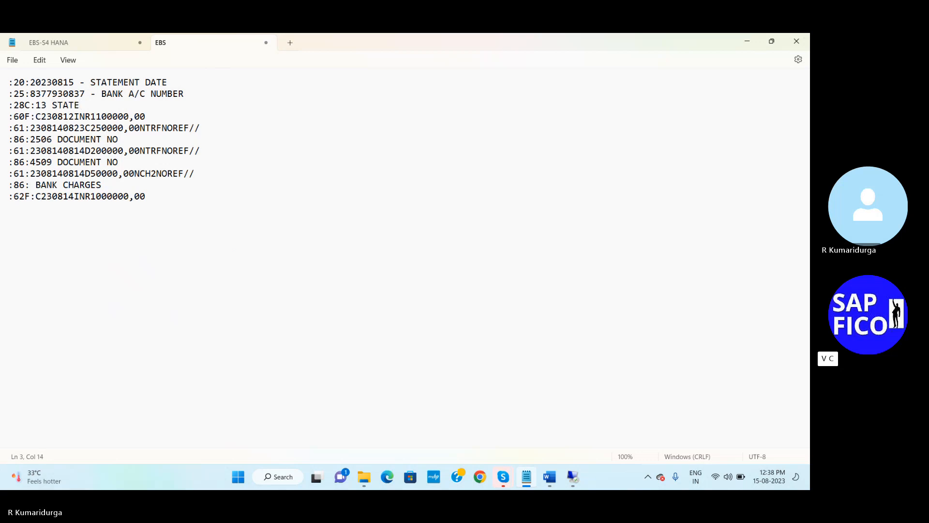
pyautogui.write('MENT NUMBER')
# - Change the :60F: opening balance date to C230815
pyautogui.click(42, 117)
pyautogui.click(69, 117)
pyautogui.press('Delete')
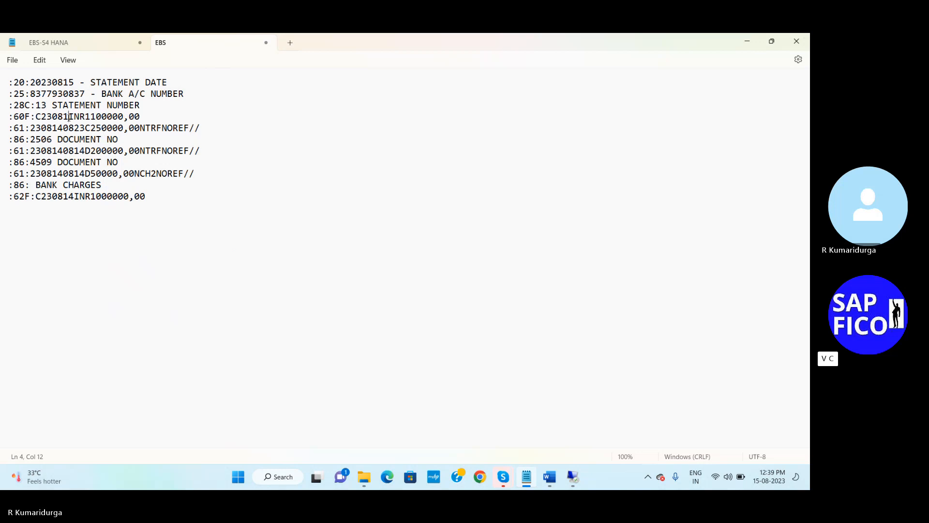
pyautogui.write('5')
# - Make the :60F: opening balance 600000,00 and label it OPENING BALANCE
pyautogui.click(151, 116)
pyautogui.click(104, 116)
pyautogui.press('BackSpace')
pyautogui.press('BackSpace')
pyautogui.write('6')
pyautogui.click(153, 113)
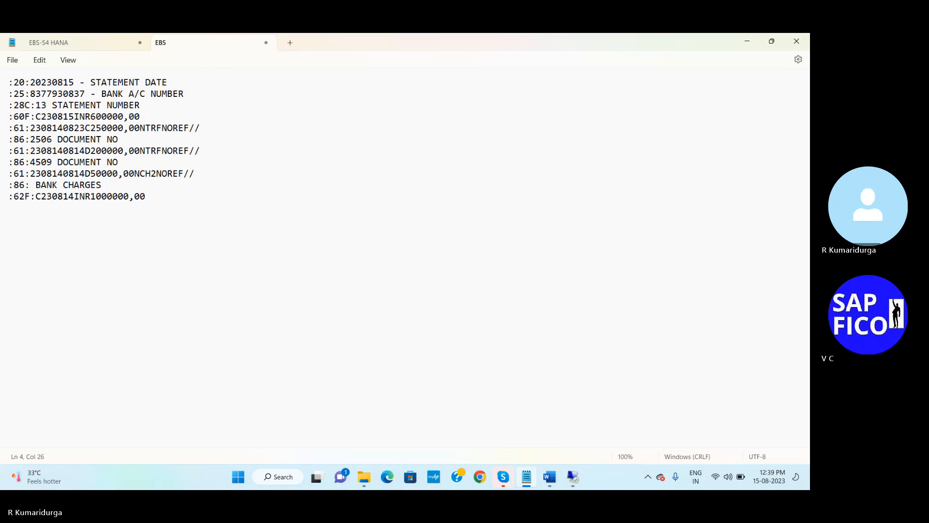
pyautogui.write('OPR')
pyautogui.write('ENING')
pyautogui.write(' BALANCE')
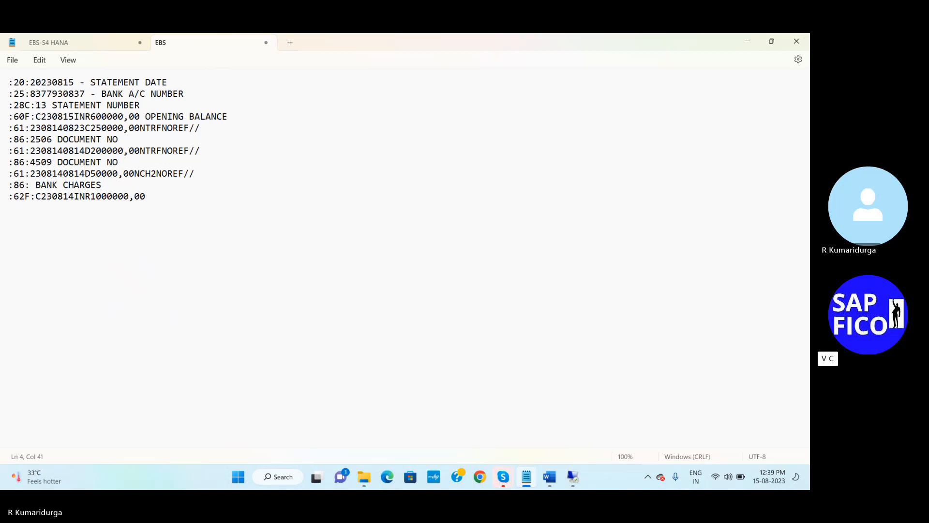
# - Change the first :61: line's value date to 230815
pyautogui.click(36, 130)
pyautogui.press('Delete')
pyautogui.write('5')
# - On the first :61: line, set the entry date to 0815 and replace NTRF with DURF
pyautogui.press('Delete')
pyautogui.press('BackSpace')
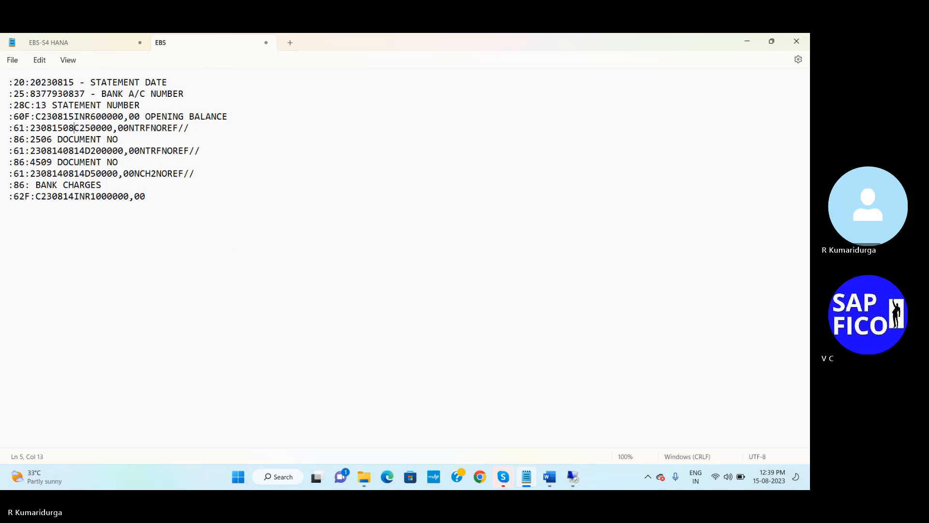
pyautogui.write('15')
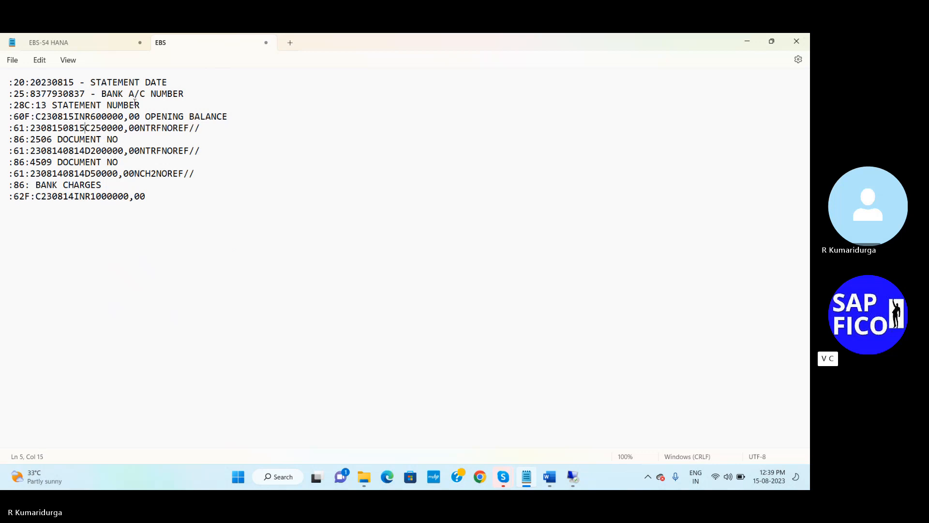
pyautogui.click(139, 127)
pyautogui.press('Delete')
pyautogui.press('Delete')
pyautogui.press('Delete')
pyautogui.press('Delete')
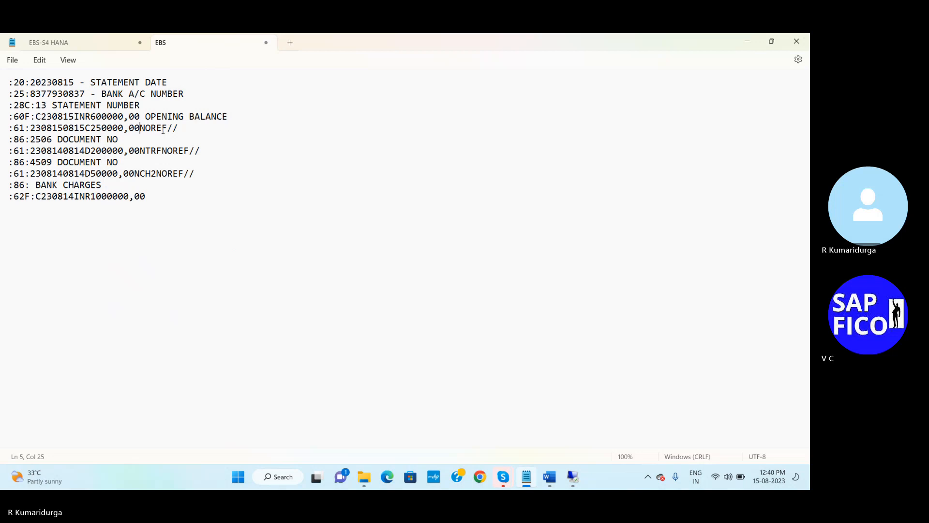
pyautogui.write('DUR')
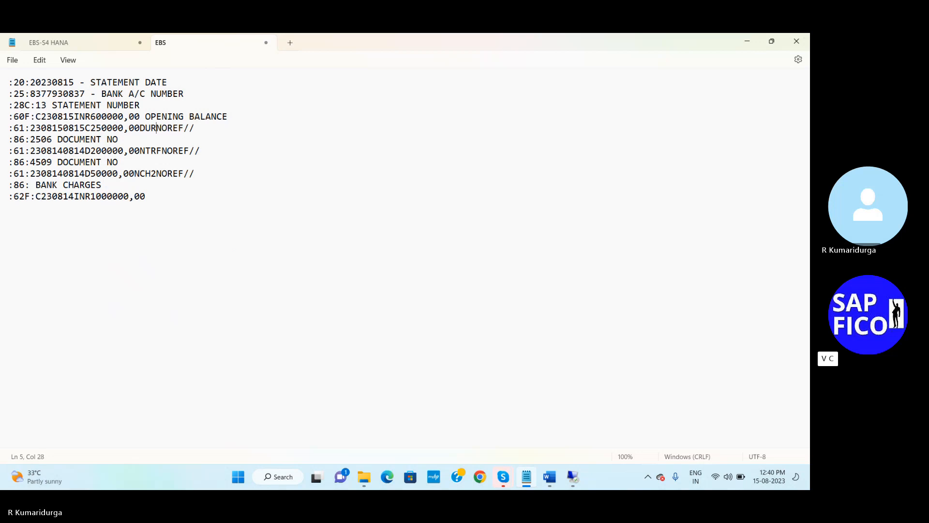
pyautogui.write('F')
# - Run OT83 in a new SAP session and show MT940's external transaction type assignments for DUR1
pyautogui.click(573, 477)
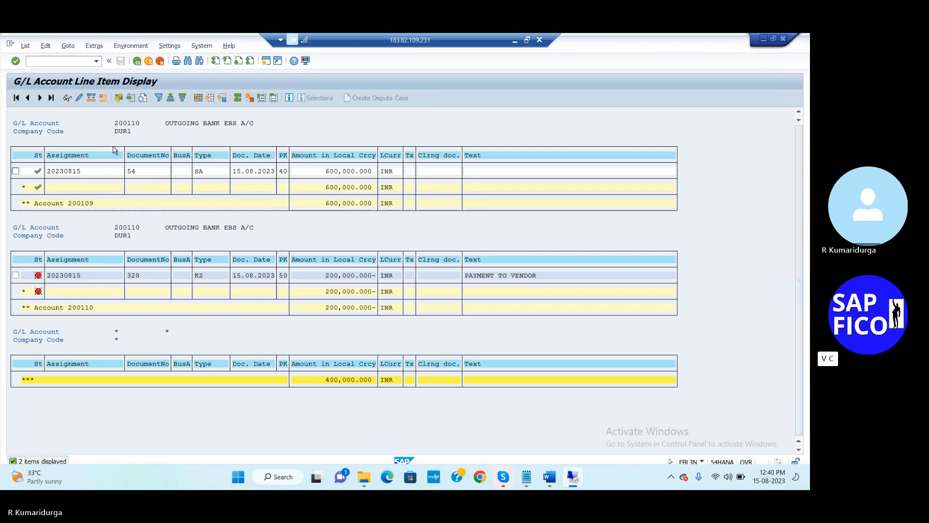
pyautogui.click(267, 63)
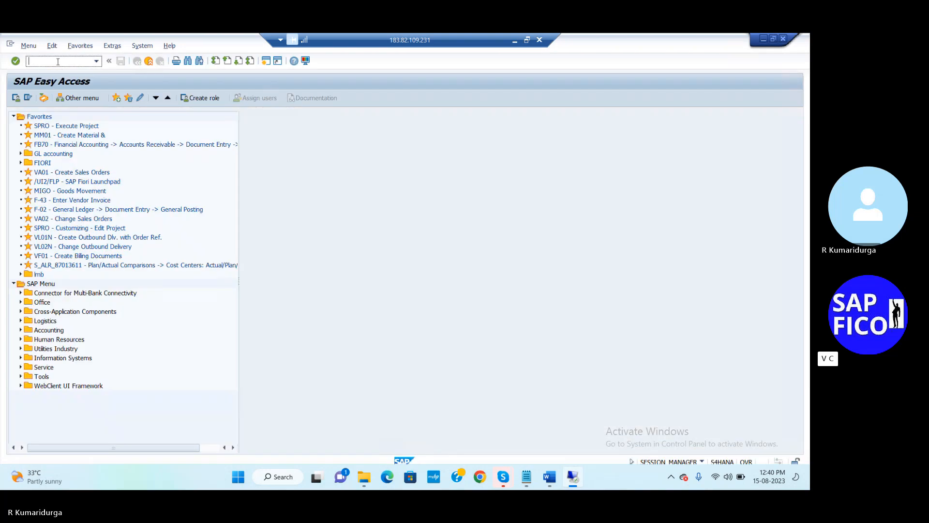
pyautogui.write('OT83')
pyautogui.press('Return')
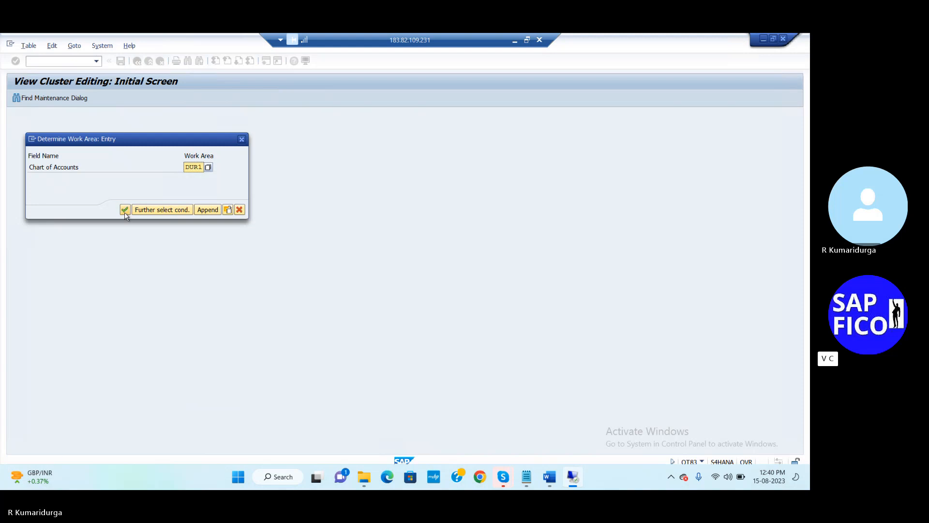
pyautogui.click(125, 212)
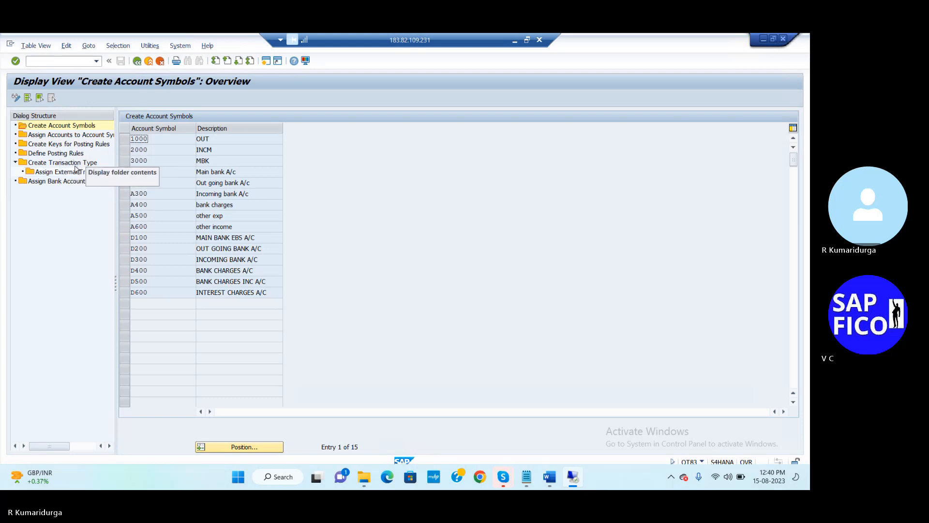
pyautogui.doubleClick(73, 165)
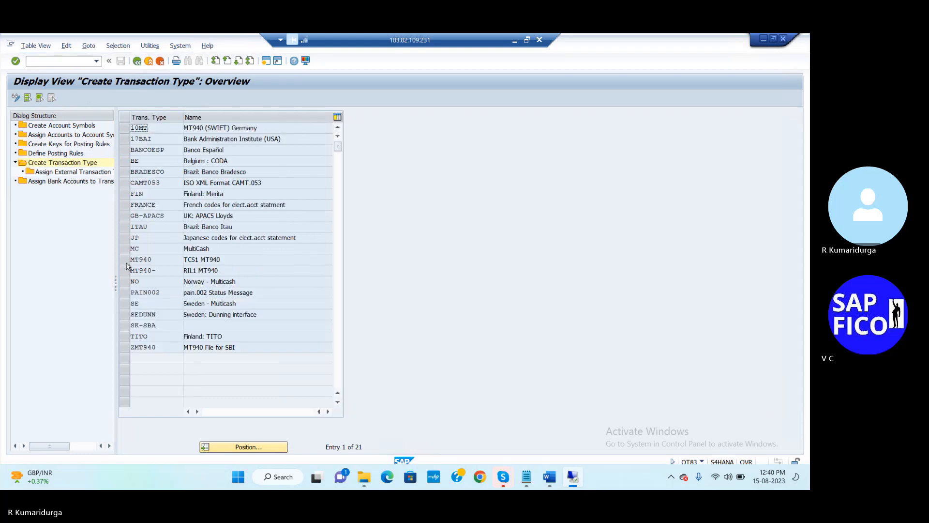
pyautogui.click(126, 260)
pyautogui.click(68, 172)
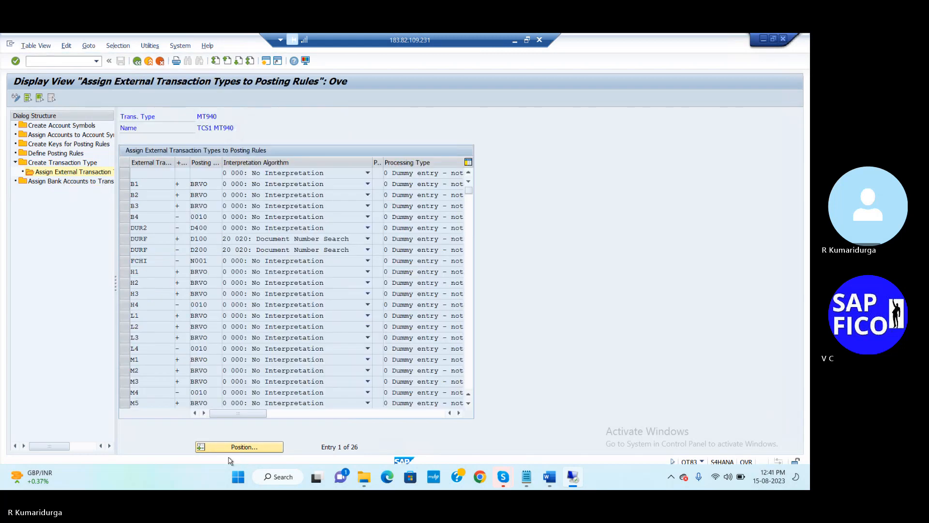
# - Select the DUR2 row and both DURF posting-rule rows for reference
pyautogui.click(123, 230)
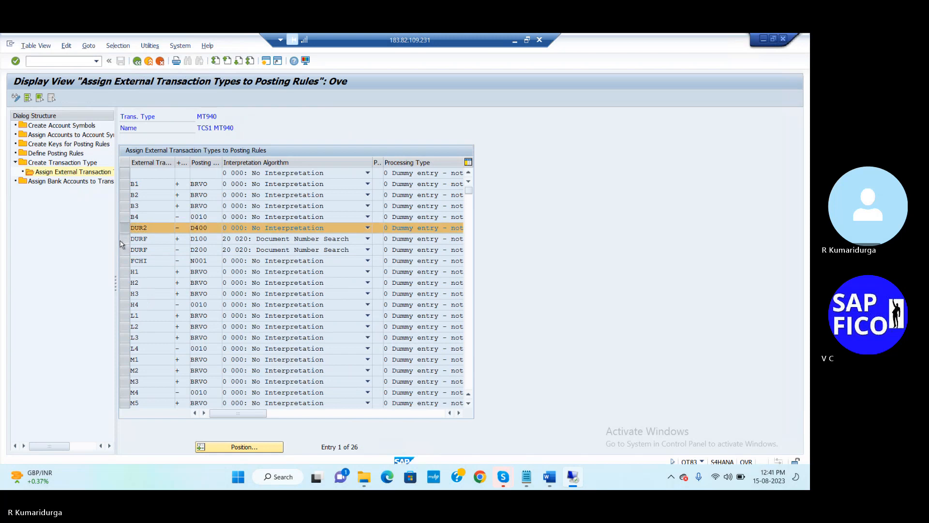
pyautogui.click(122, 242)
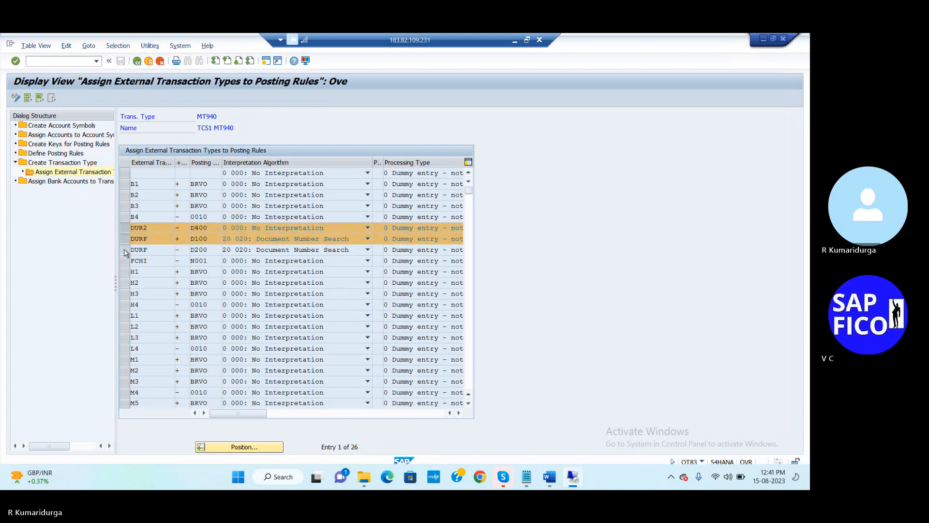
pyautogui.click(125, 251)
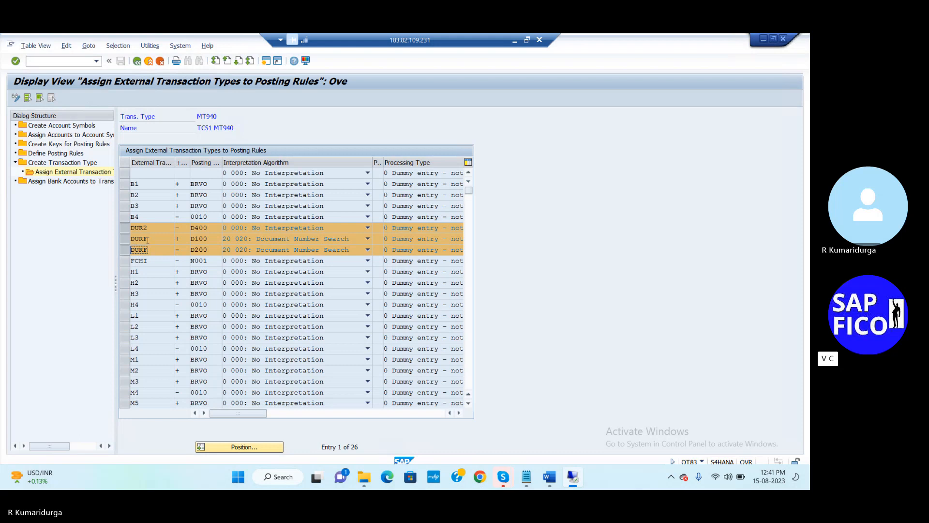
pyautogui.click(155, 227)
pyautogui.click(527, 477)
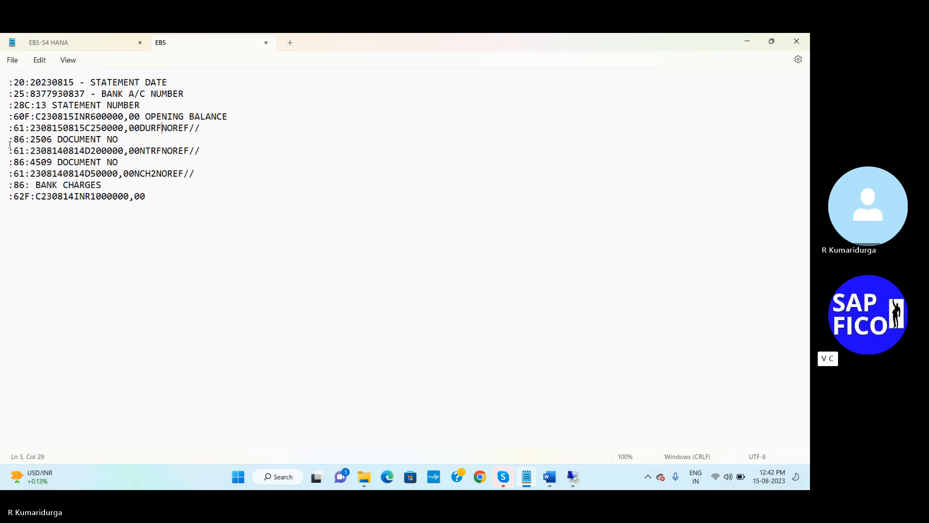
# - Replace the first :86: document number 2506 with FB70 invoice 462 from the notes
pyautogui.click(31, 140)
pyautogui.click(97, 44)
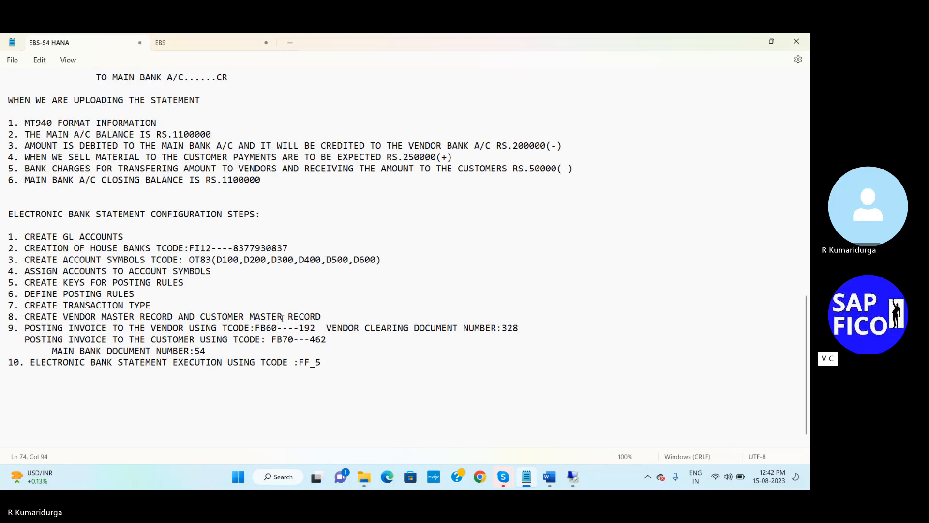
pyautogui.doubleClick(312, 341)
pyautogui.moveTo(326, 340); pyautogui.dragTo(313, 343)
pyautogui.click(225, 43)
pyautogui.press('Delete')
pyautogui.press('Delete')
pyautogui.press('Delete')
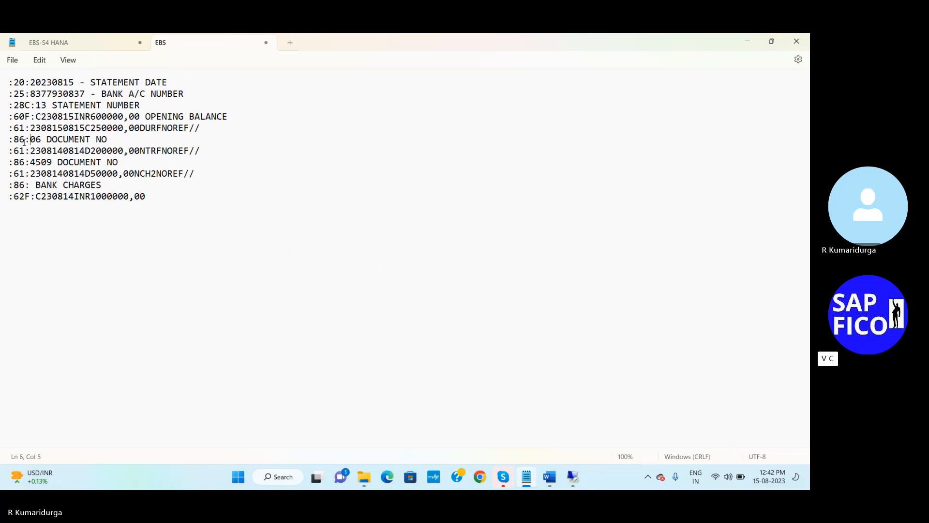
pyautogui.press('Delete')
pyautogui.write('462')
pyautogui.click(58, 150)
pyautogui.press('Delete')
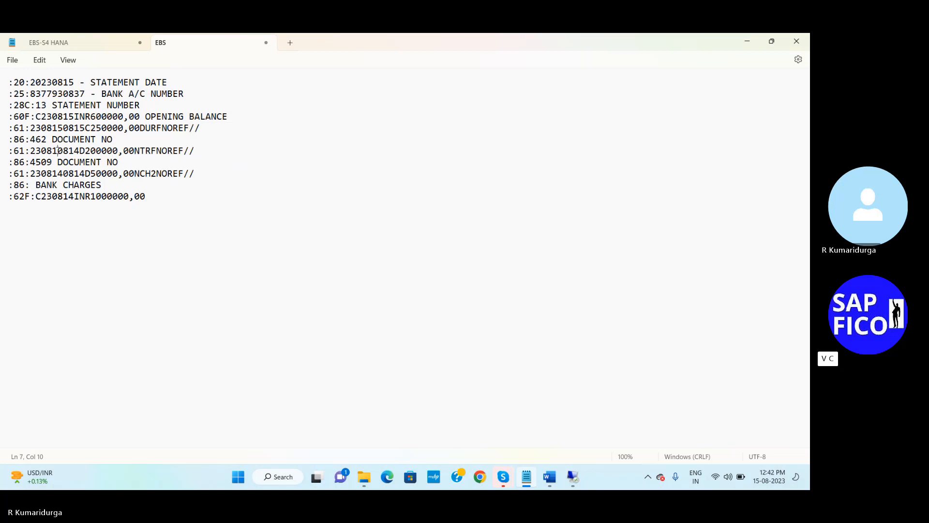
pyautogui.write('5')
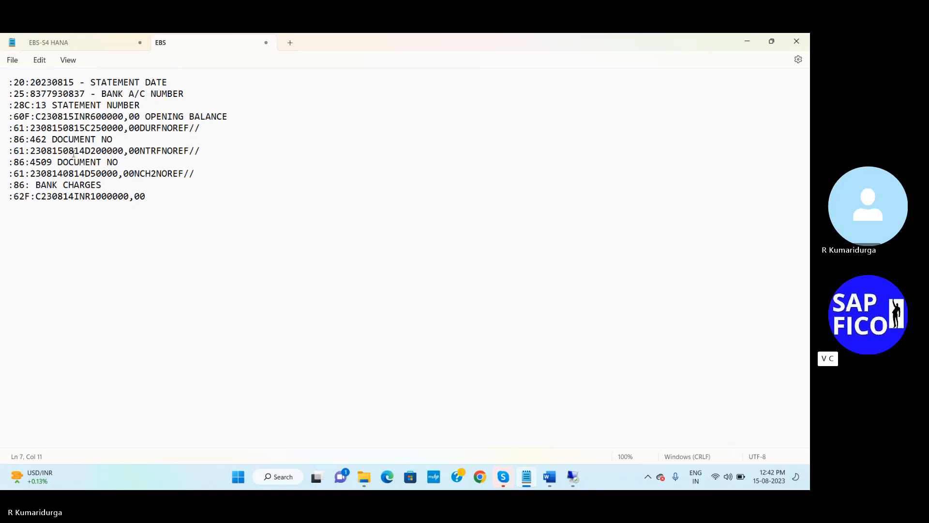
pyautogui.click(81, 150)
pyautogui.press('Delete')
pyautogui.write('5')
pyautogui.click(135, 151)
pyautogui.press('Delete')
pyautogui.press('Delete')
pyautogui.press('Delete')
pyautogui.press('Delete')
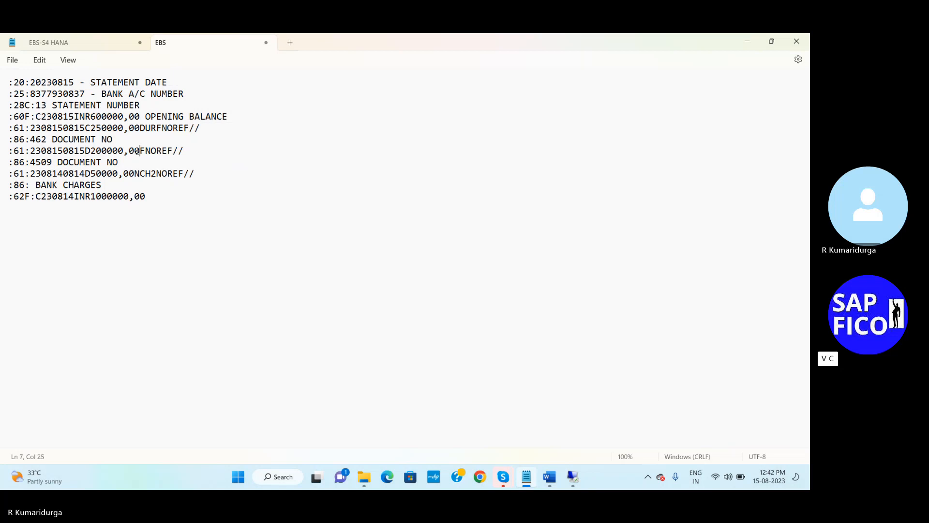
pyautogui.write('DURF')
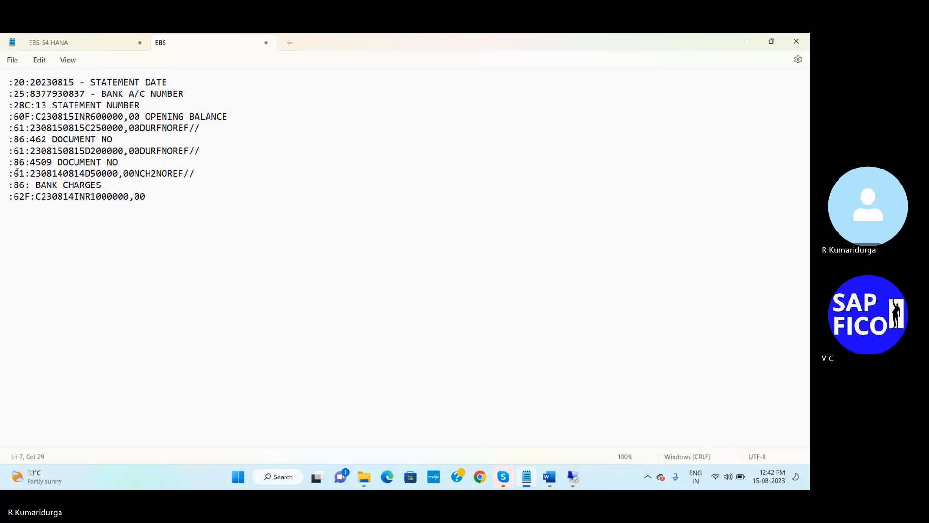
# - Delete the second document number 4509 and look up its replacement in the notes
pyautogui.click(31, 163)
pyautogui.press('Delete')
pyautogui.press('Delete')
pyautogui.press('Delete')
pyautogui.press('Delete')
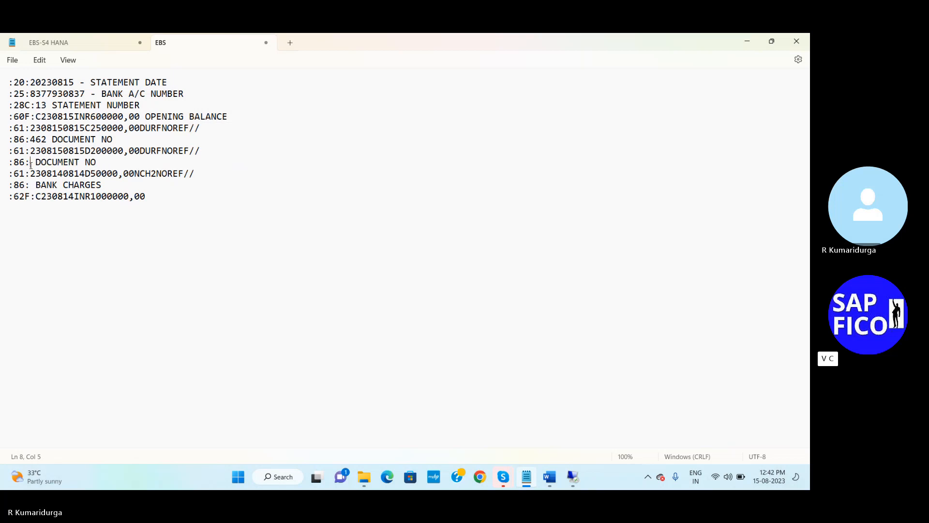
pyautogui.click(97, 42)
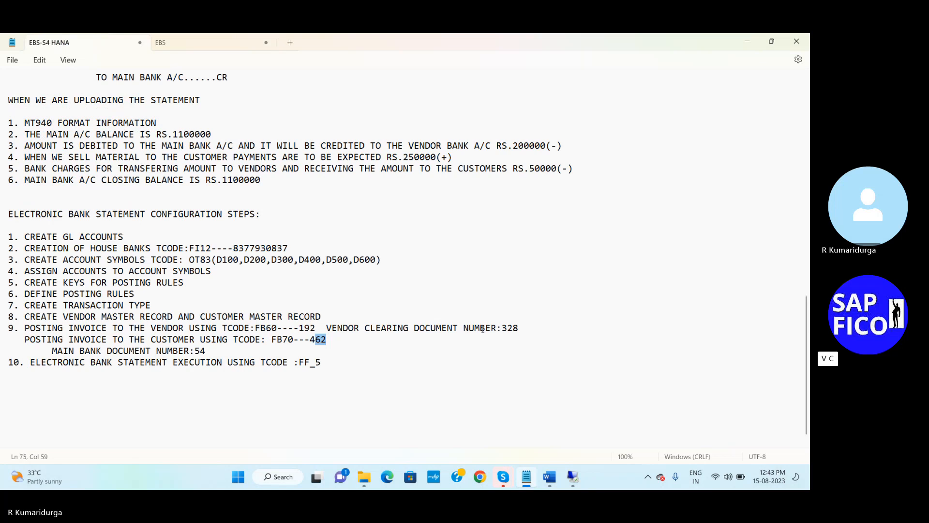
# - Enter 328 as the second :86: document number
pyautogui.click(508, 322)
pyautogui.click(179, 43)
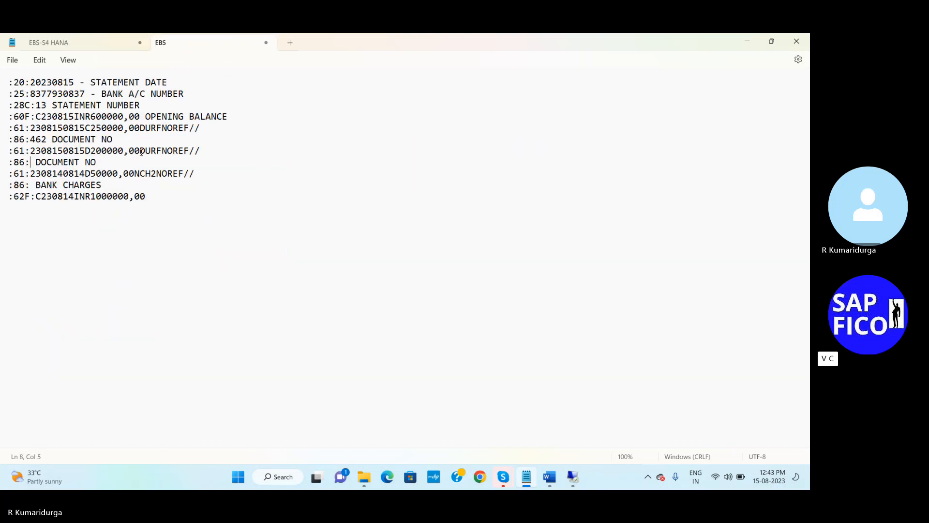
pyautogui.write('328')
pyautogui.click(60, 173)
pyautogui.press('Delete')
pyautogui.write('5')
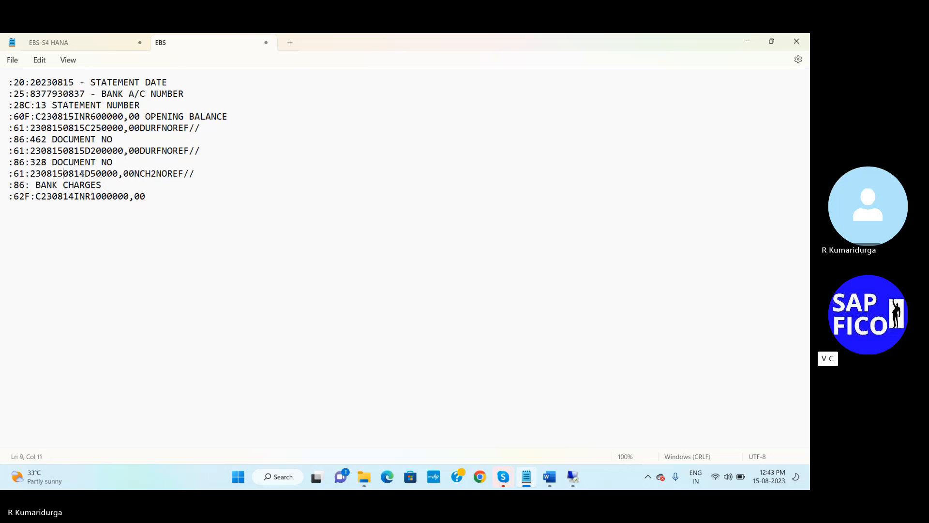
pyautogui.press('Delete')
pyautogui.write('5')
# - Change the bank charges transaction key from NCH2 to DUR2
pyautogui.click(135, 173)
pyautogui.press('Home')
pyautogui.press('Delete')
pyautogui.press('Delete')
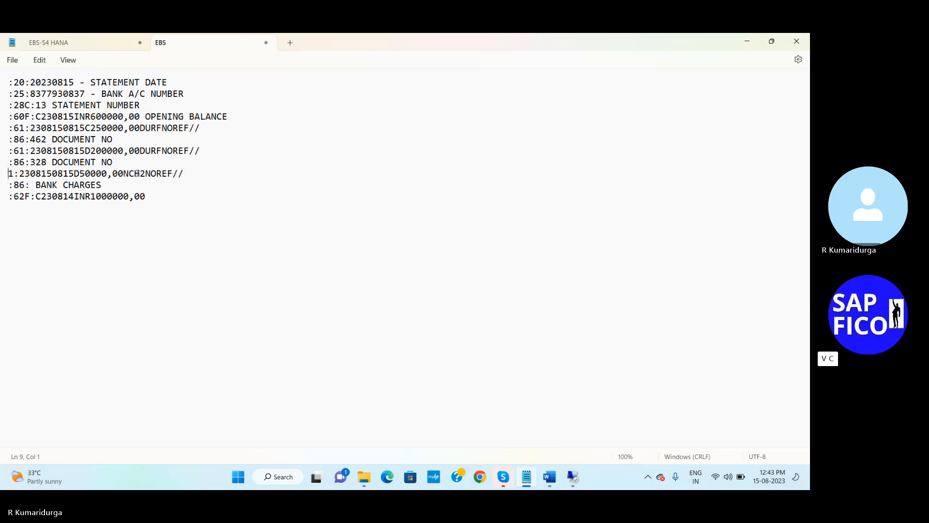
pyautogui.hotkey('ctrl', 'z')
pyautogui.hotkey('ctrl', 'z')
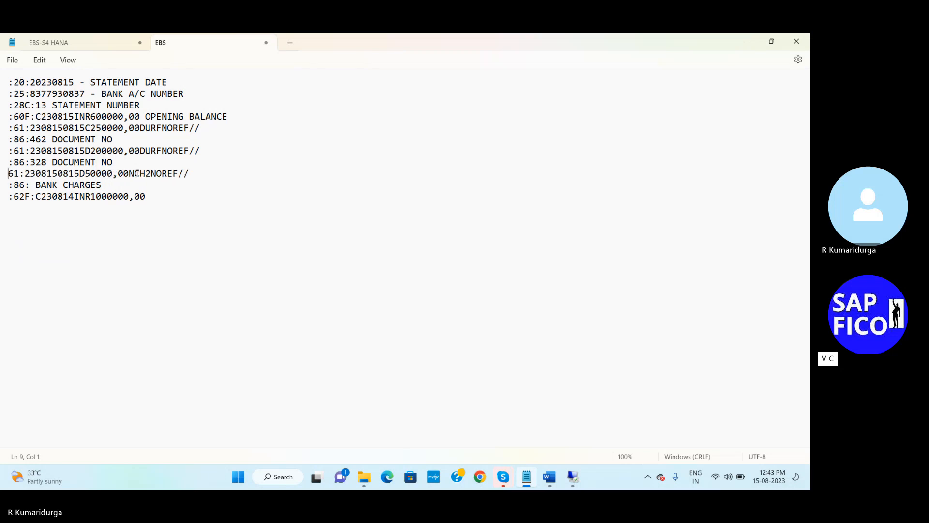
pyautogui.click(136, 173)
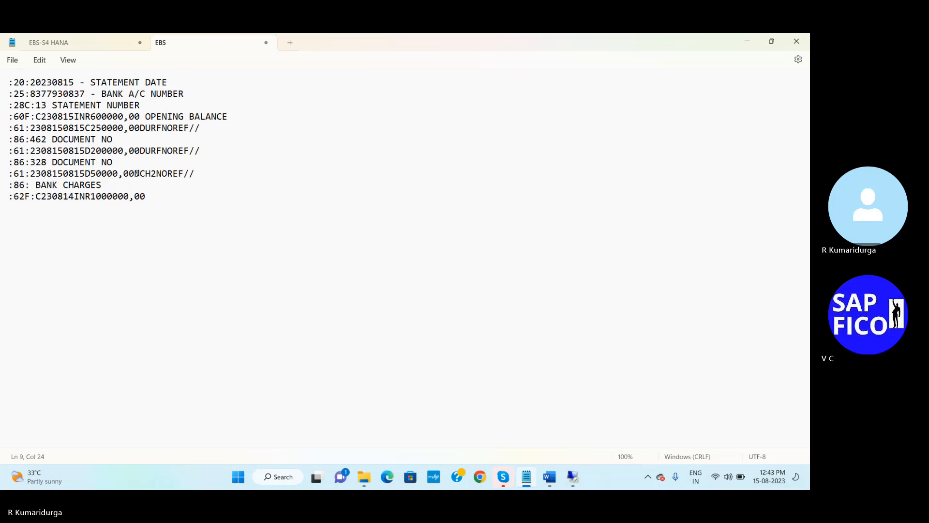
pyautogui.press('Delete')
pyautogui.press('Delete')
pyautogui.press('Delete')
pyautogui.write('DUR')
# - Remove the extra space before BANK CHARGES on line 10
pyautogui.click(48, 197)
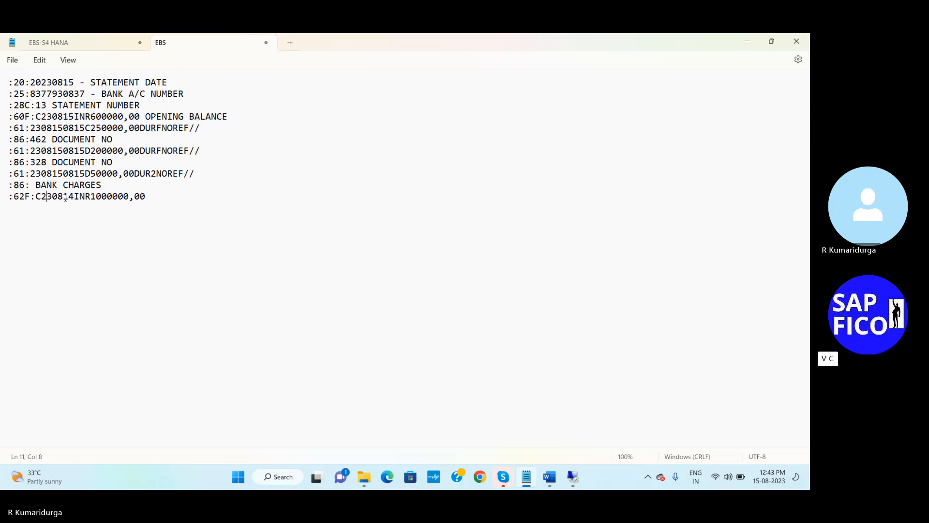
pyautogui.click(35, 186)
pyautogui.press('BackSpace')
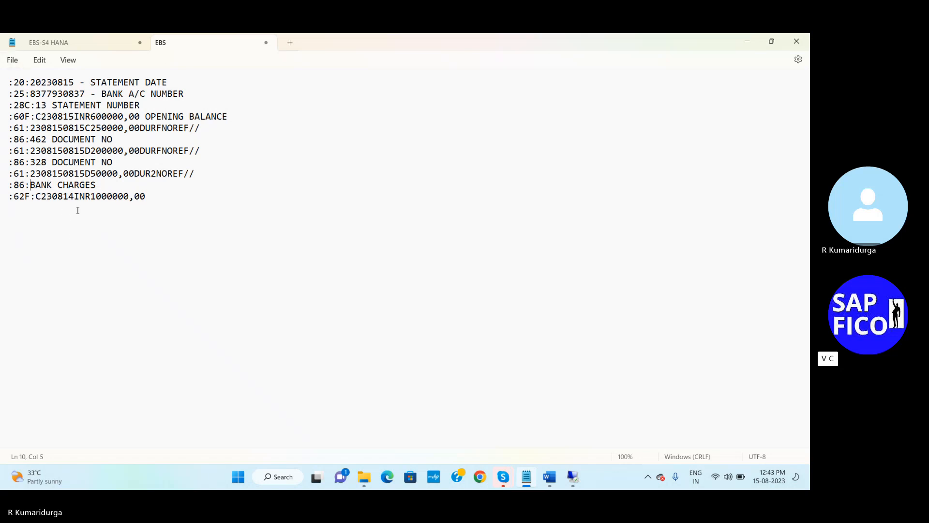
# - Change the :62F: closing balance to C230815INR600000,00
pyautogui.click(44, 197)
pyautogui.click(69, 198)
pyautogui.press('Delete')
pyautogui.write('5')
pyautogui.click(92, 197)
pyautogui.press('Delete')
pyautogui.press('Delete')
pyautogui.write('6')
# - Add labels INCOMING PAYMENTS, OUTGOING PAYMENTS, BANK CHARGES and CLOSING BALANCES to their lines
pyautogui.click(60, 129)
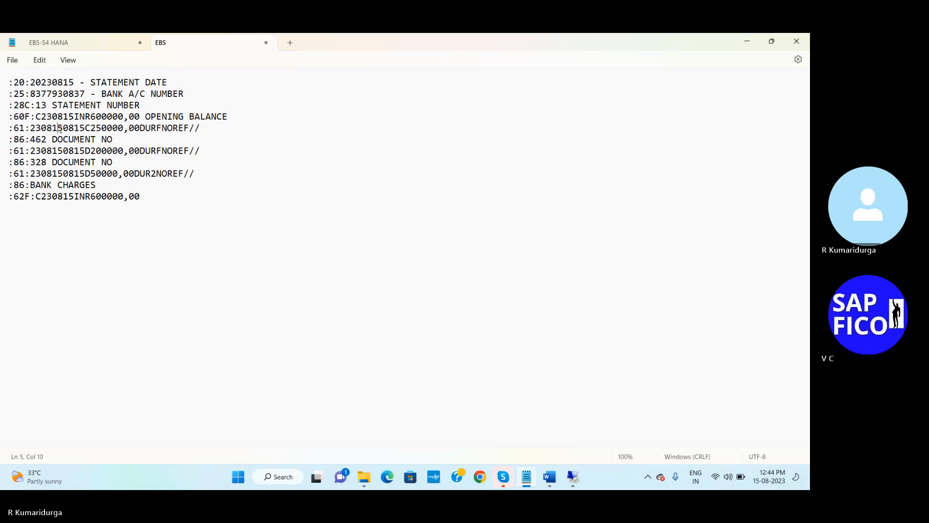
pyautogui.click(211, 131)
pyautogui.write('INCOMING PAYMENTS')
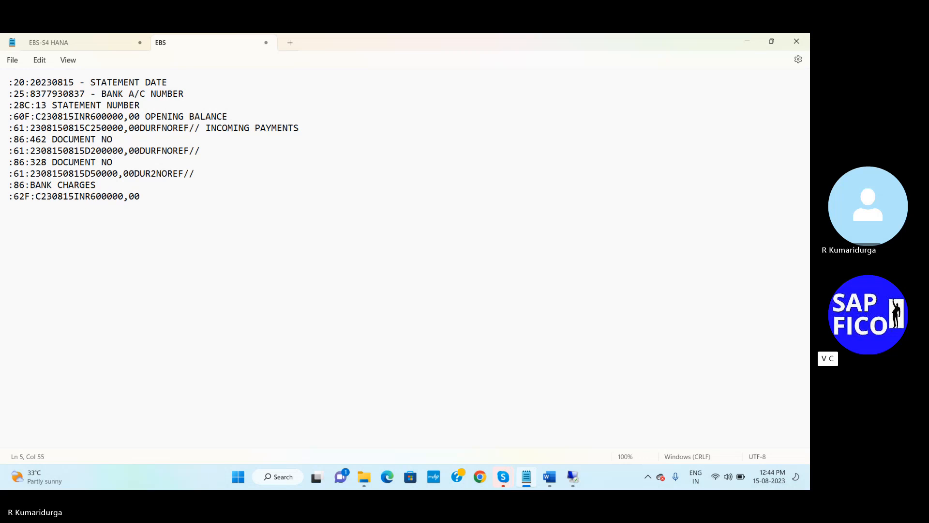
pyautogui.click(119, 142)
pyautogui.click(198, 153)
pyautogui.write('OUTGOING PAYMENTS')
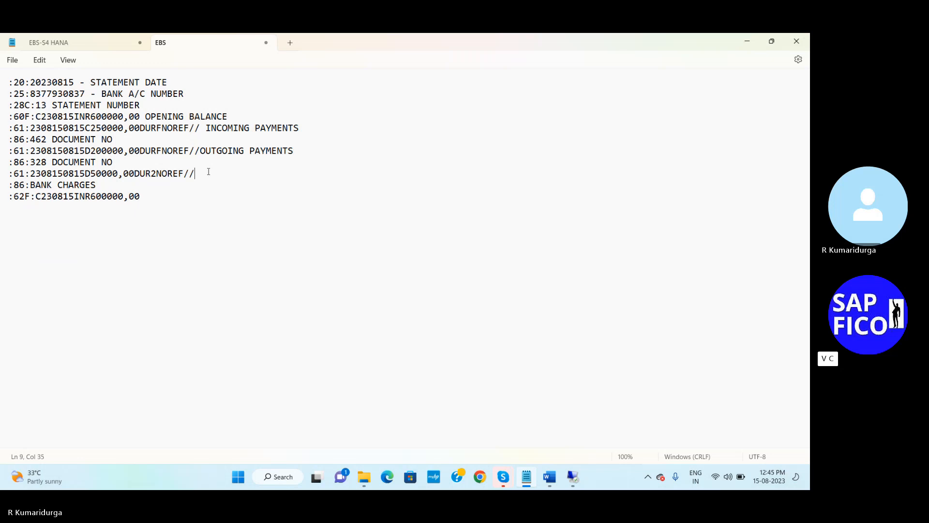
pyautogui.write(' BANK CHARGES')
pyautogui.click(148, 191)
pyautogui.write('CLOSING ')
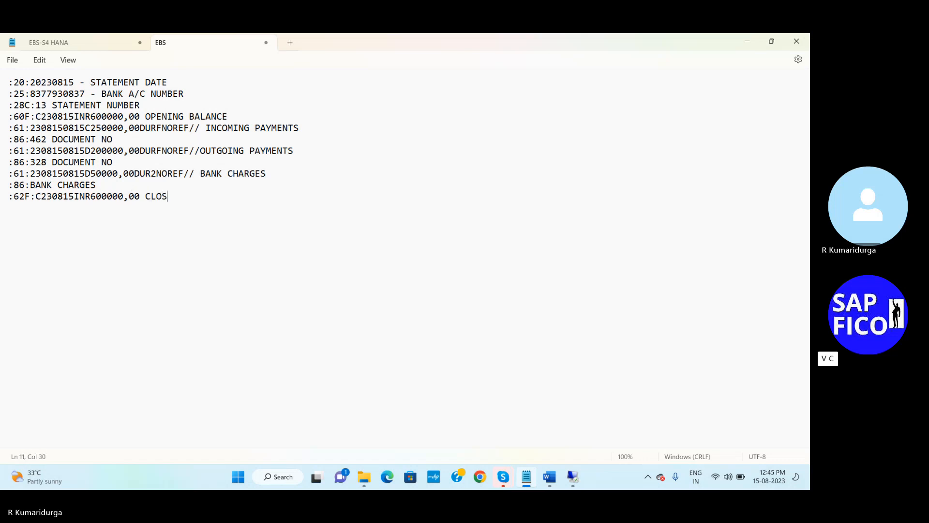
pyautogui.write('BALANCES')
# - Select the MT940 statement text, then add an 'MT940 FORMAT' heading below step 10 in the EBS-S4 HANA notes
pyautogui.moveTo(233, 197); pyautogui.dragTo(8, 82)
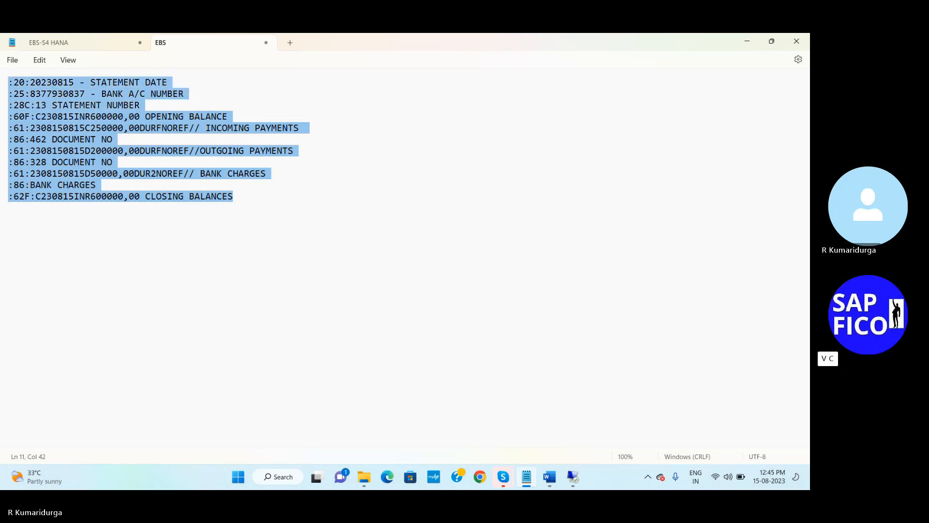
pyautogui.click(108, 40)
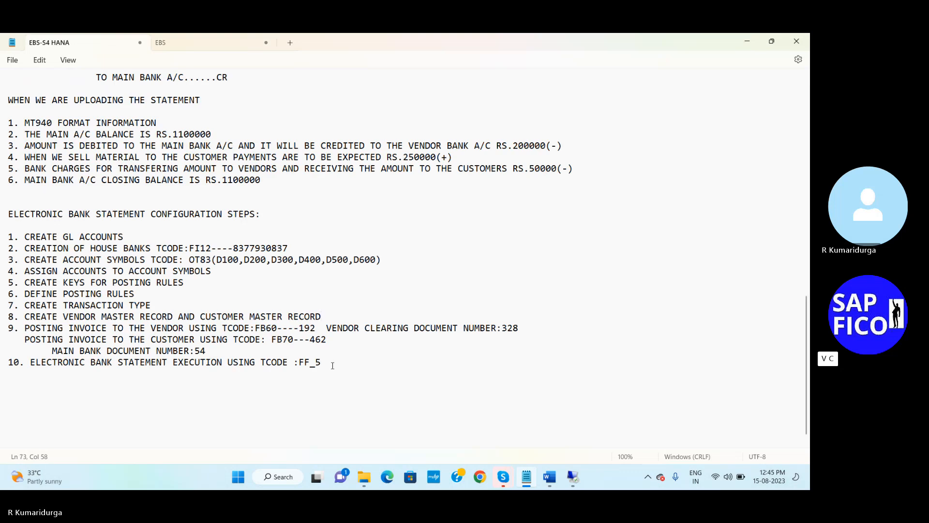
pyautogui.press('Return')
pyautogui.press('Return')
pyautogui.write('MT940 FORMAT')
pyautogui.press('Return')
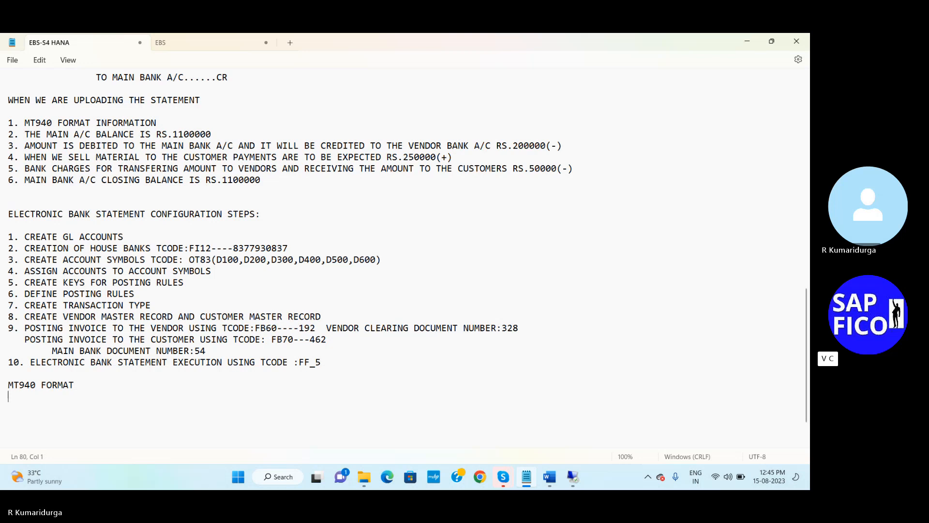